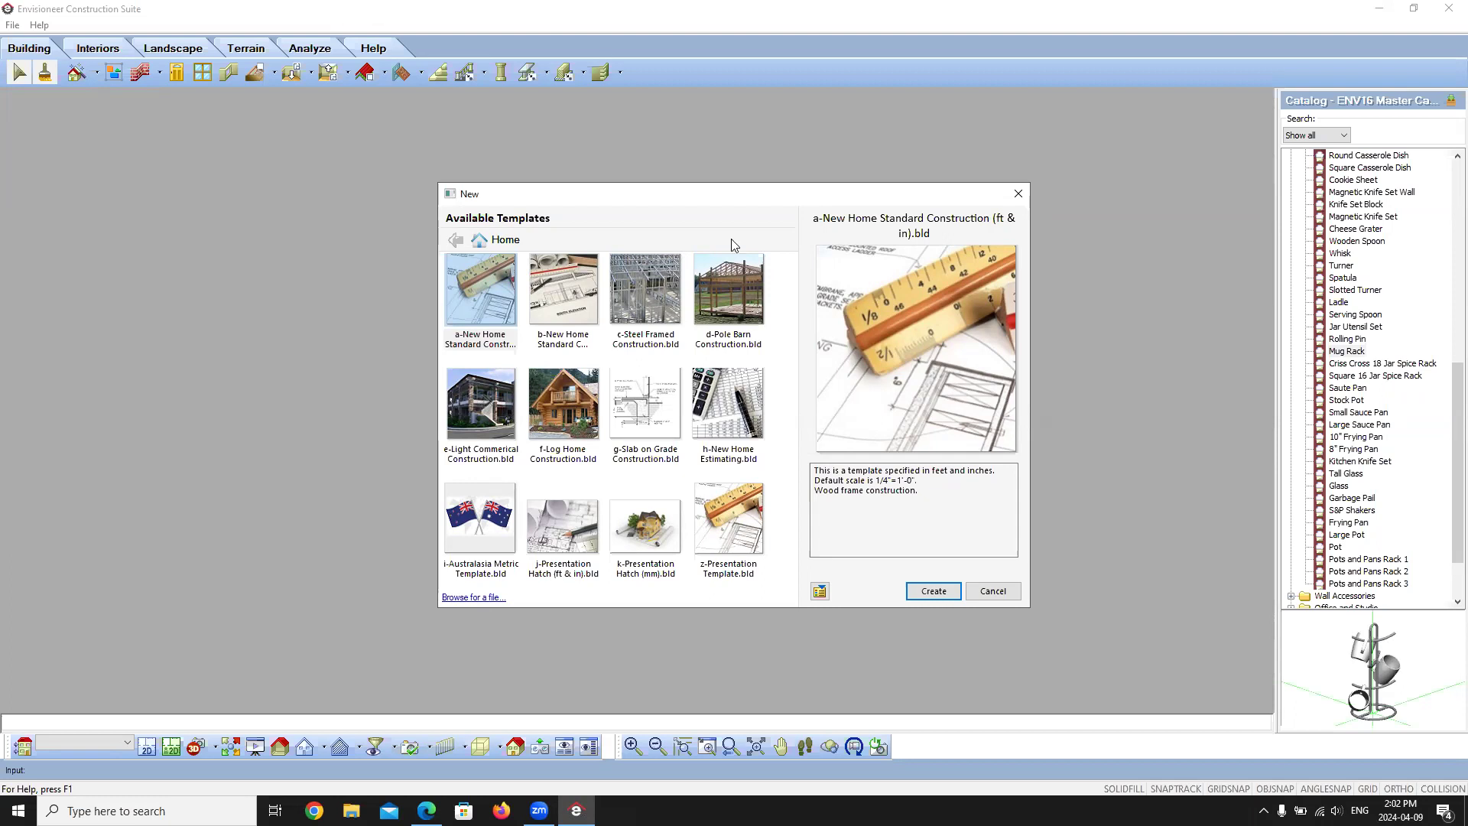
- Create a new project from the "a-New Home Standard Construction (ft & in)" template
{"action": "left_click_drag", "start_coordinate": [537, 194], "coordinate": [520, 181]}
{"action": "left_click", "coordinate": [482, 295]}
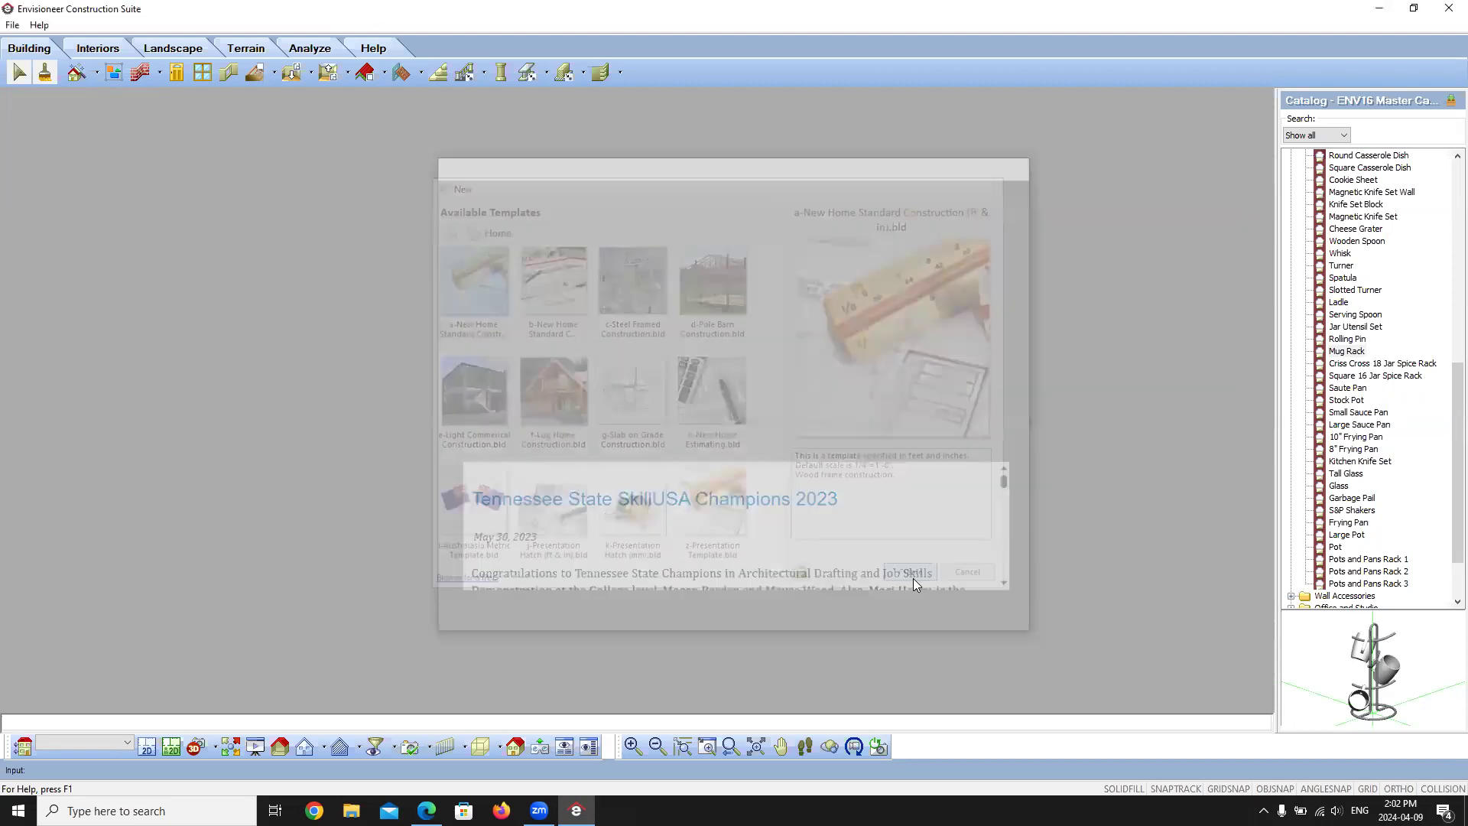
{"action": "left_click", "coordinate": [910, 574]}
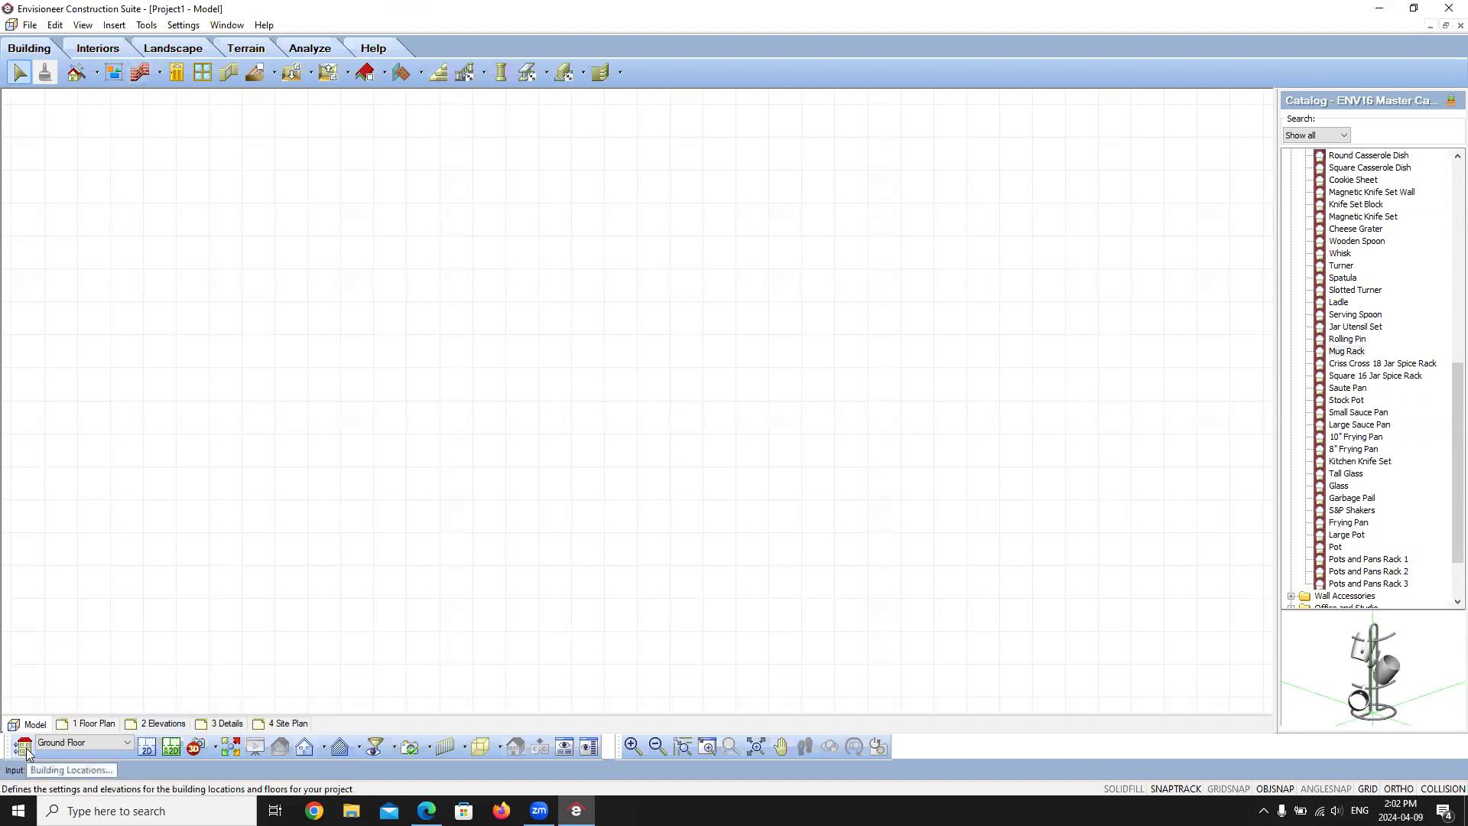
- Review the floor levels and the head, ceiling and wall heights in the project's Building Locations settings
{"action": "left_click", "coordinate": [181, 25]}
{"action": "left_click", "coordinate": [213, 94]}
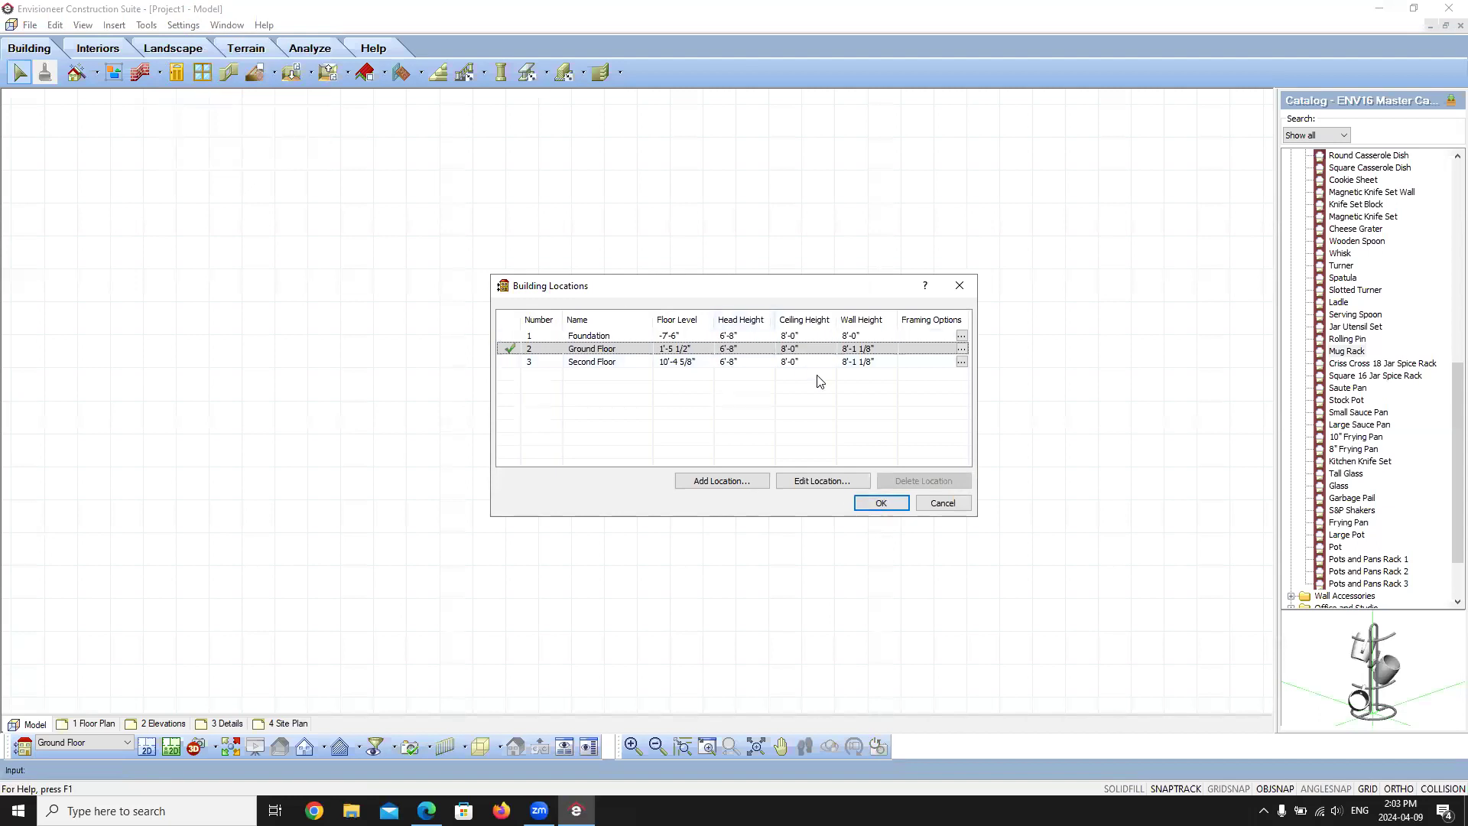
{"action": "left_click", "coordinate": [880, 505]}
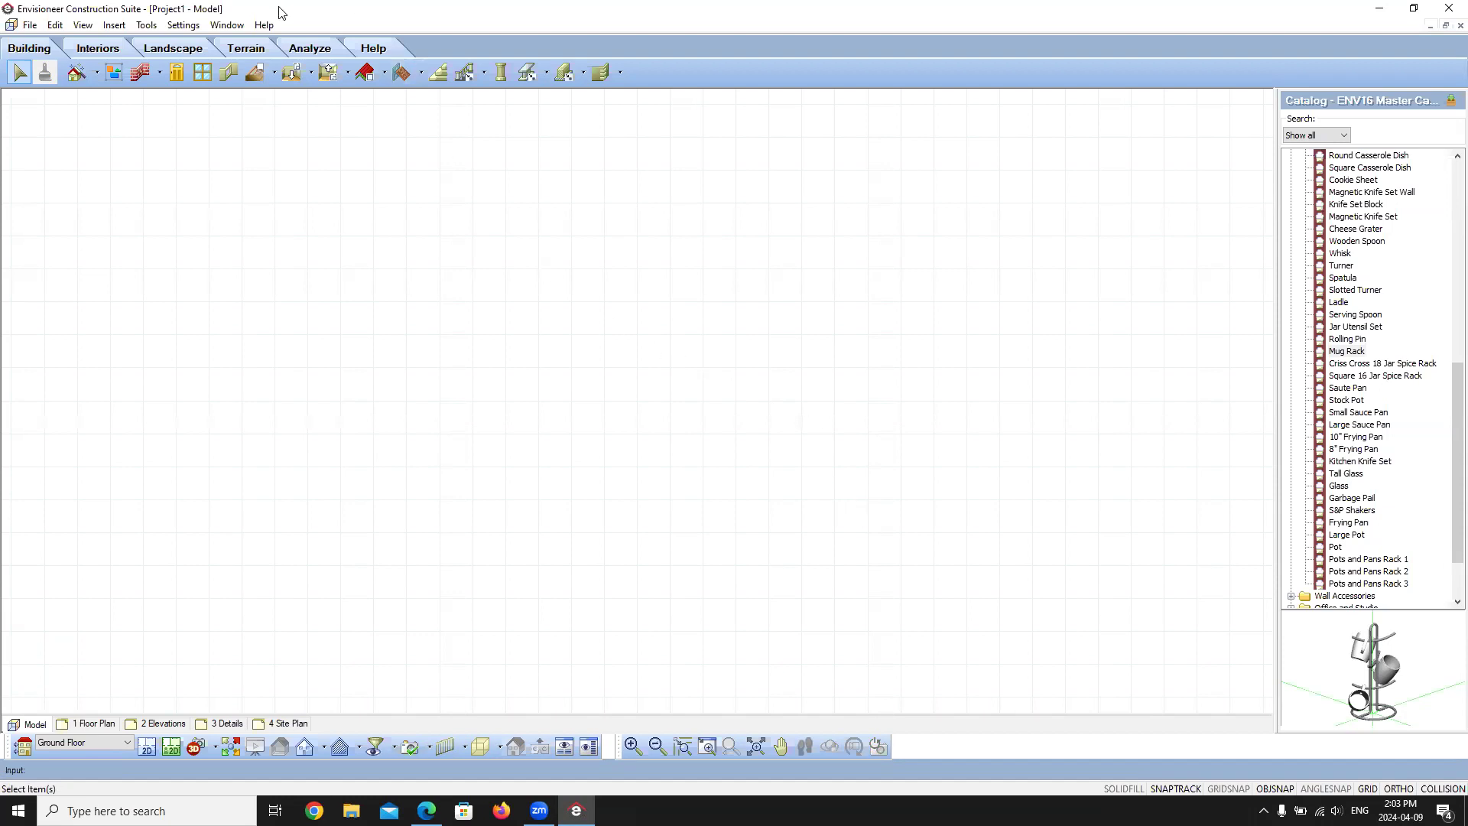
{"action": "left_click", "coordinate": [116, 28]}
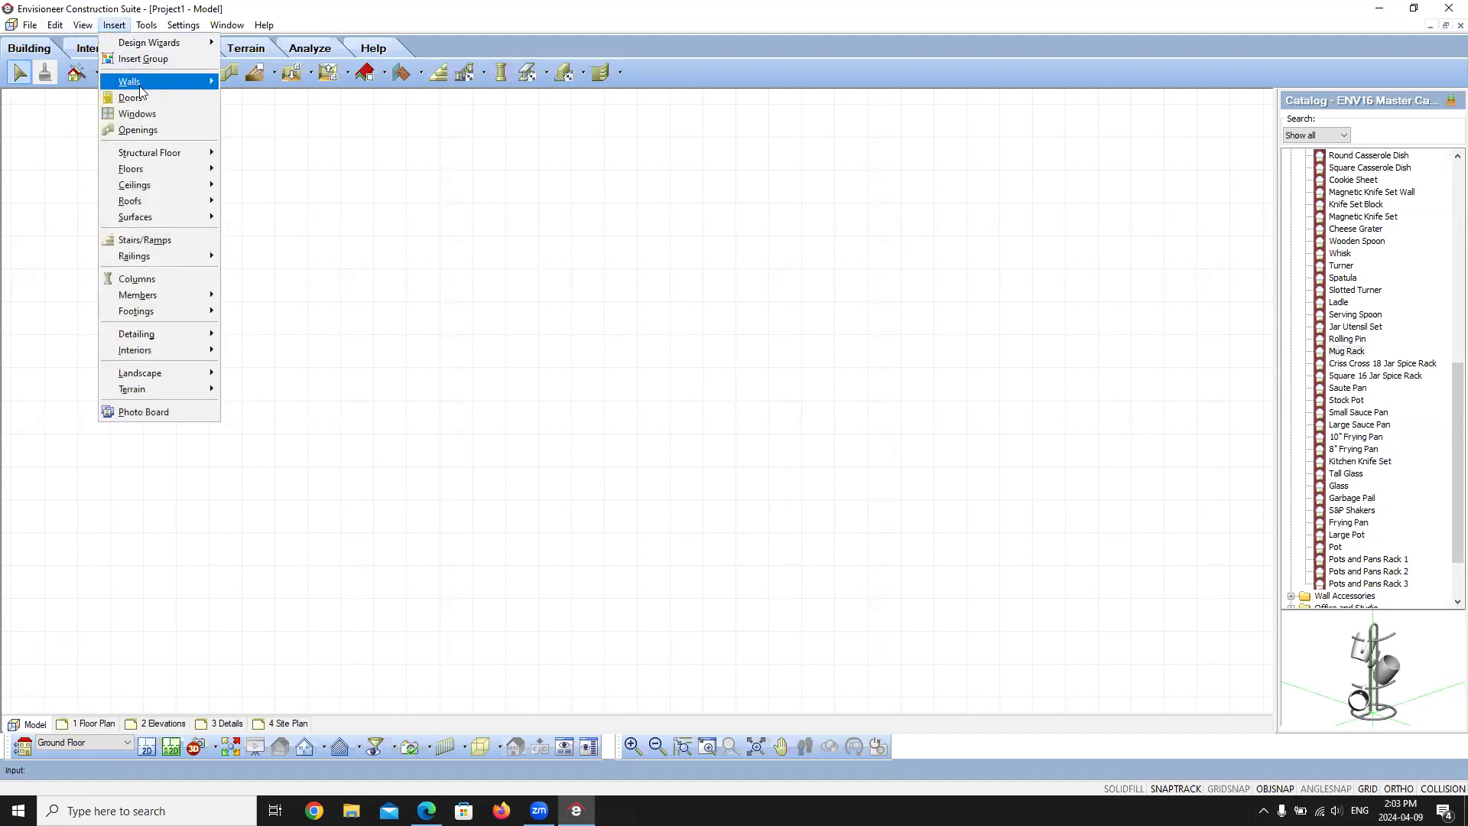
{"action": "mouse_move", "coordinate": [139, 83]}
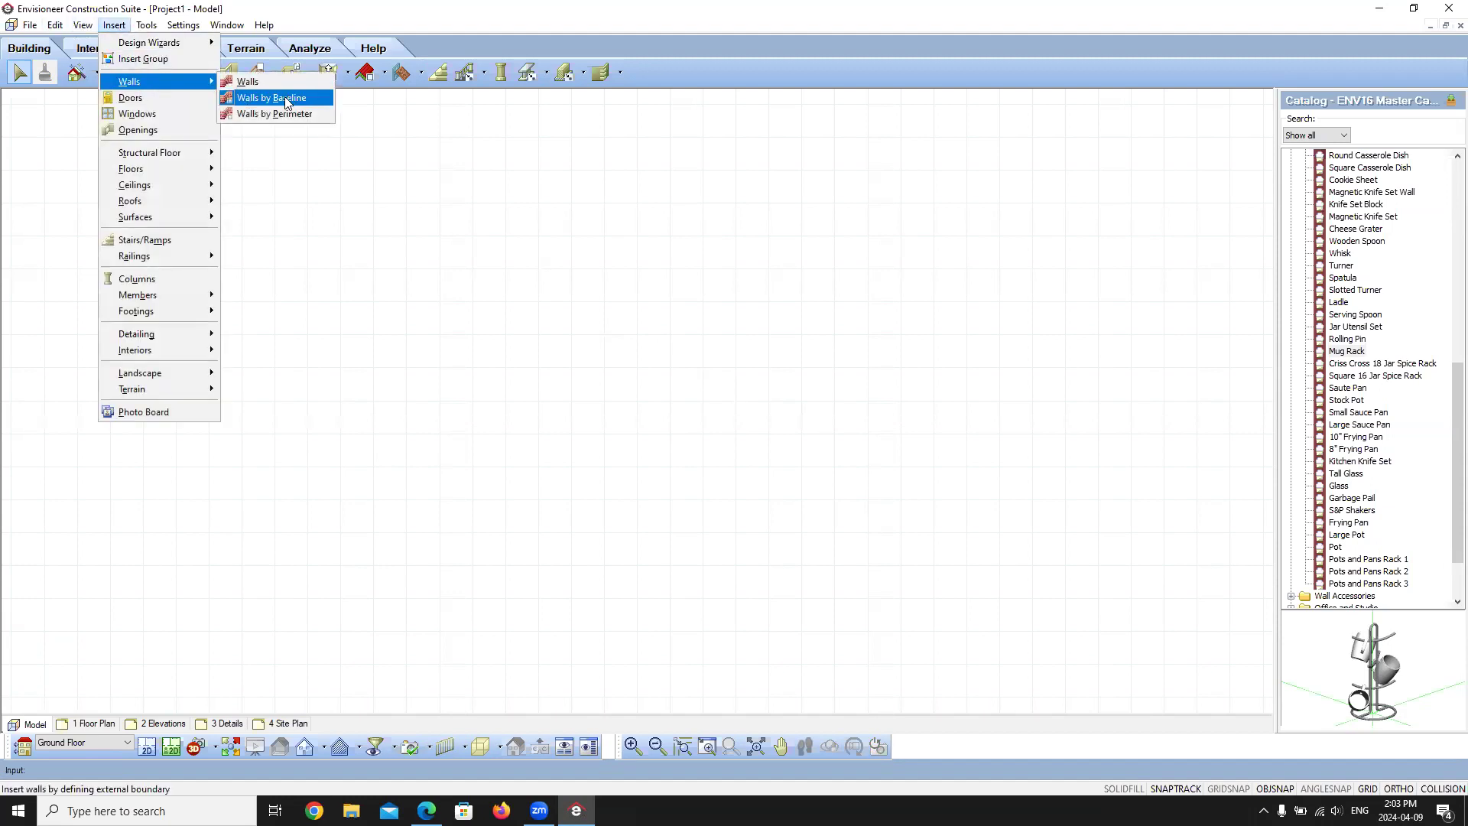
{"action": "left_click", "coordinate": [270, 3]}
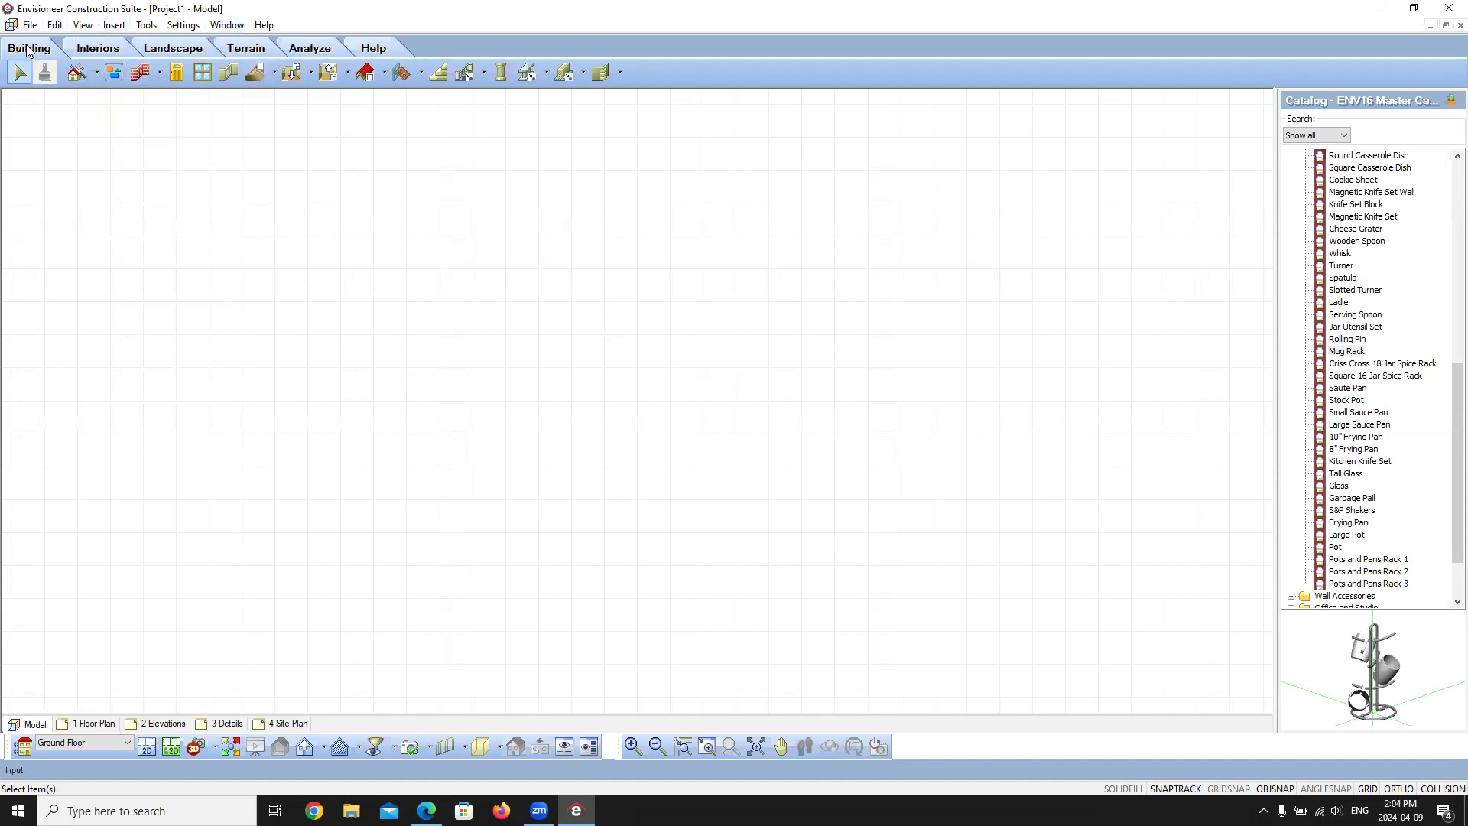
- Start Walls by Baseline and choose the 2x6 Brick Wall from the exterior framed masonry veneer walls
{"action": "left_click", "coordinate": [160, 73]}
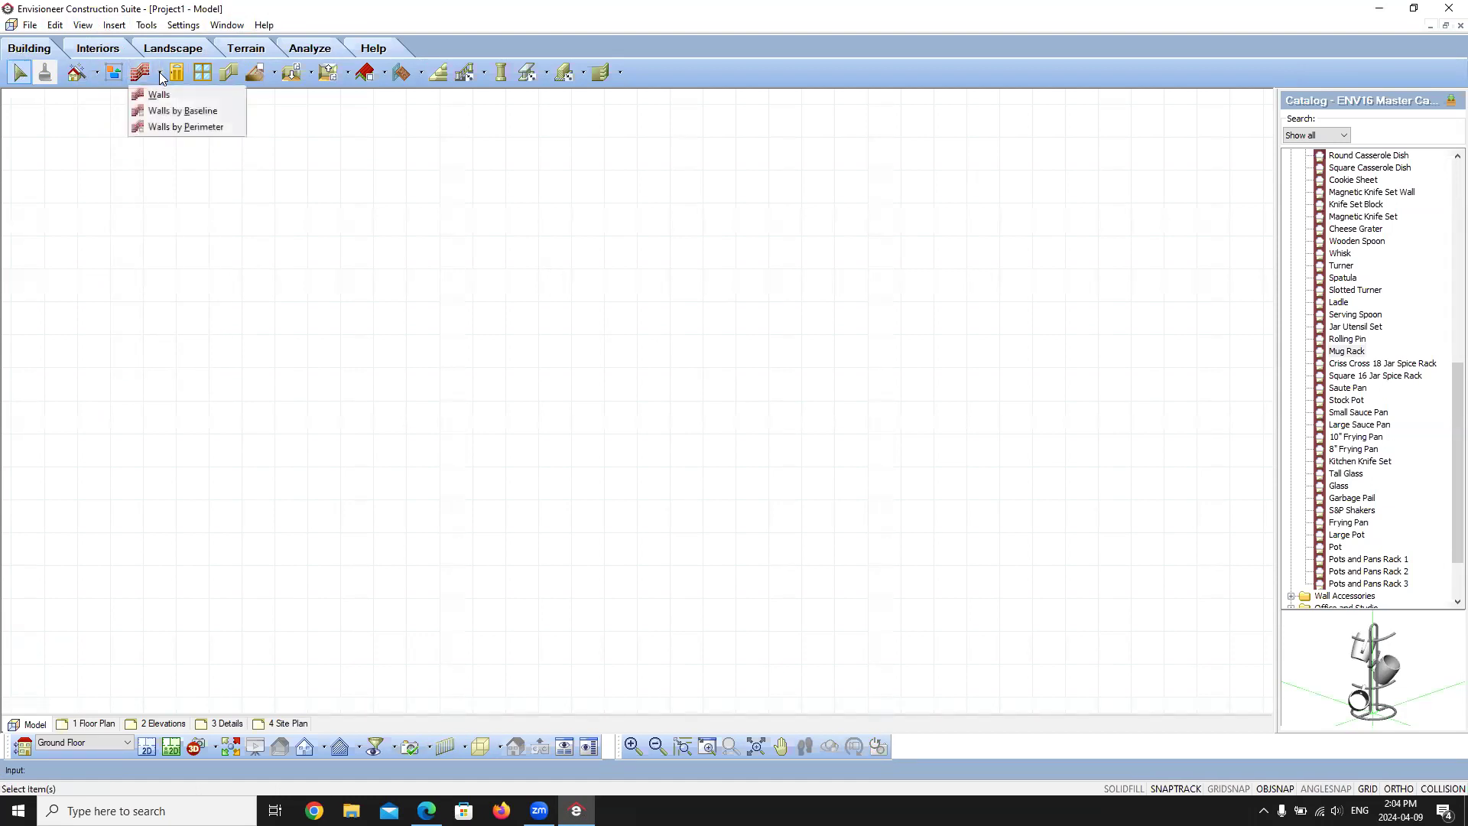
{"action": "left_click", "coordinate": [167, 123]}
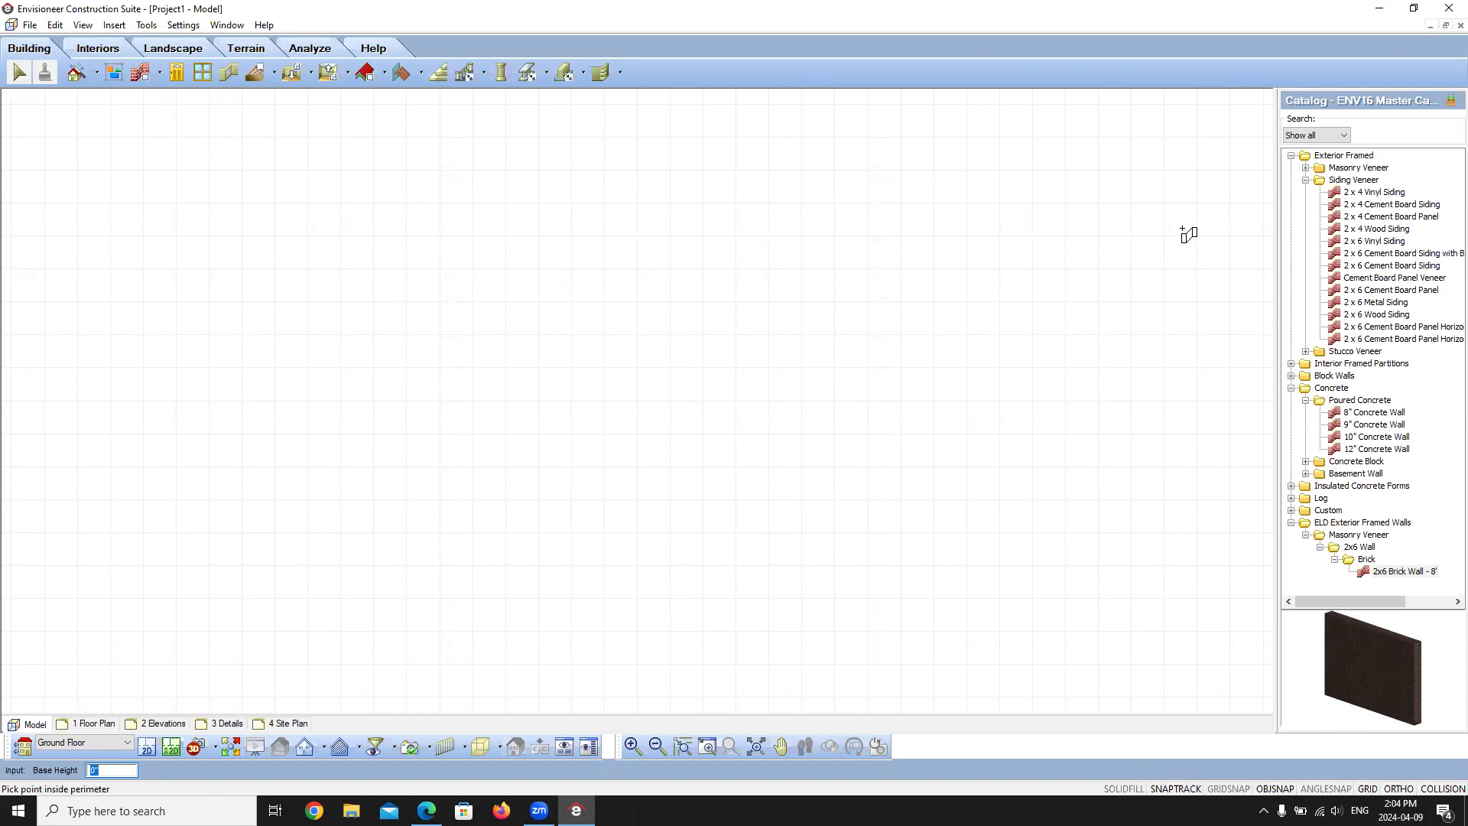
{"action": "left_click", "coordinate": [1306, 180]}
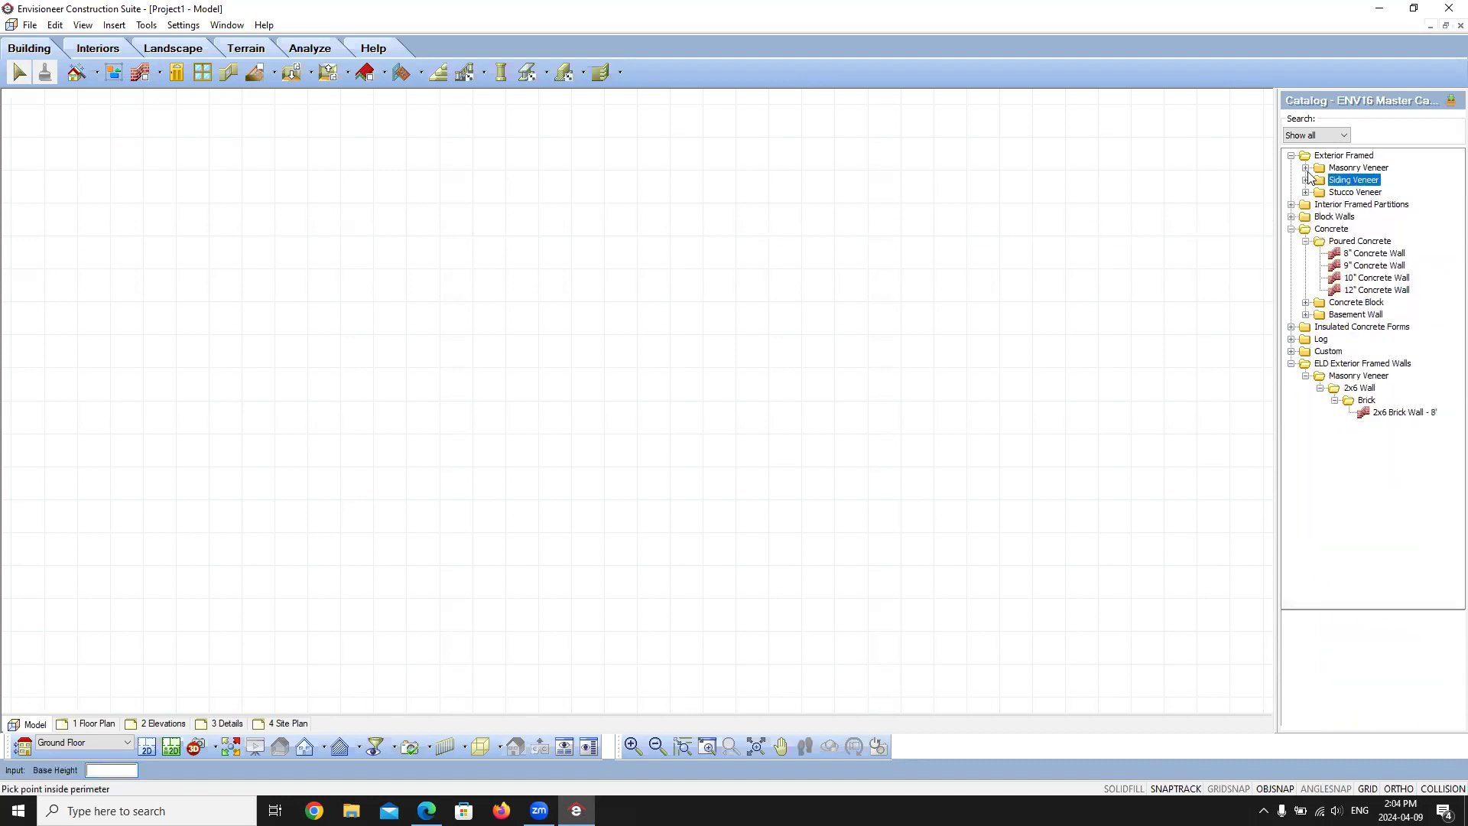
{"action": "left_click", "coordinate": [1305, 167]}
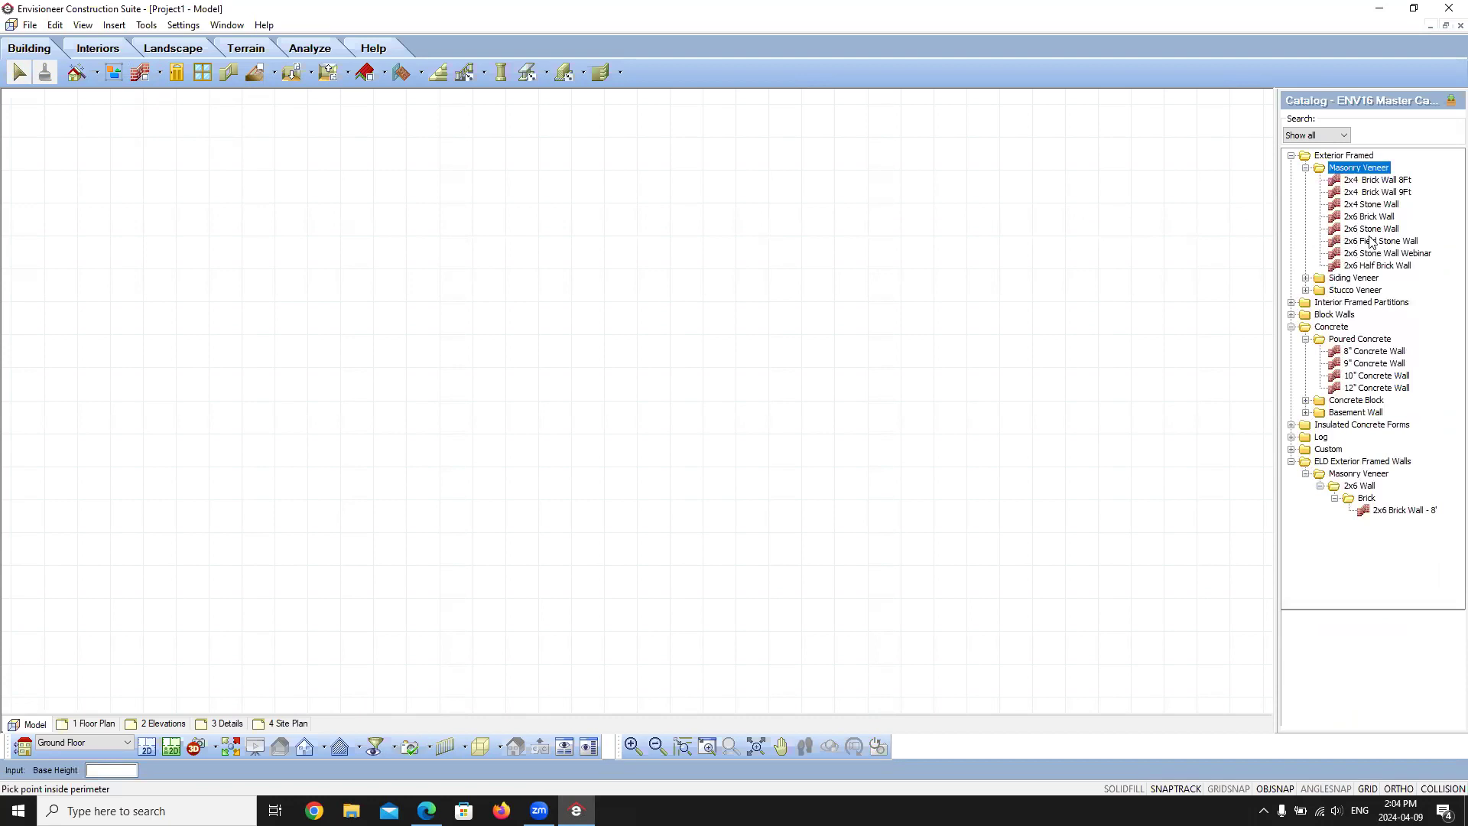
{"action": "left_click", "coordinate": [1384, 217]}
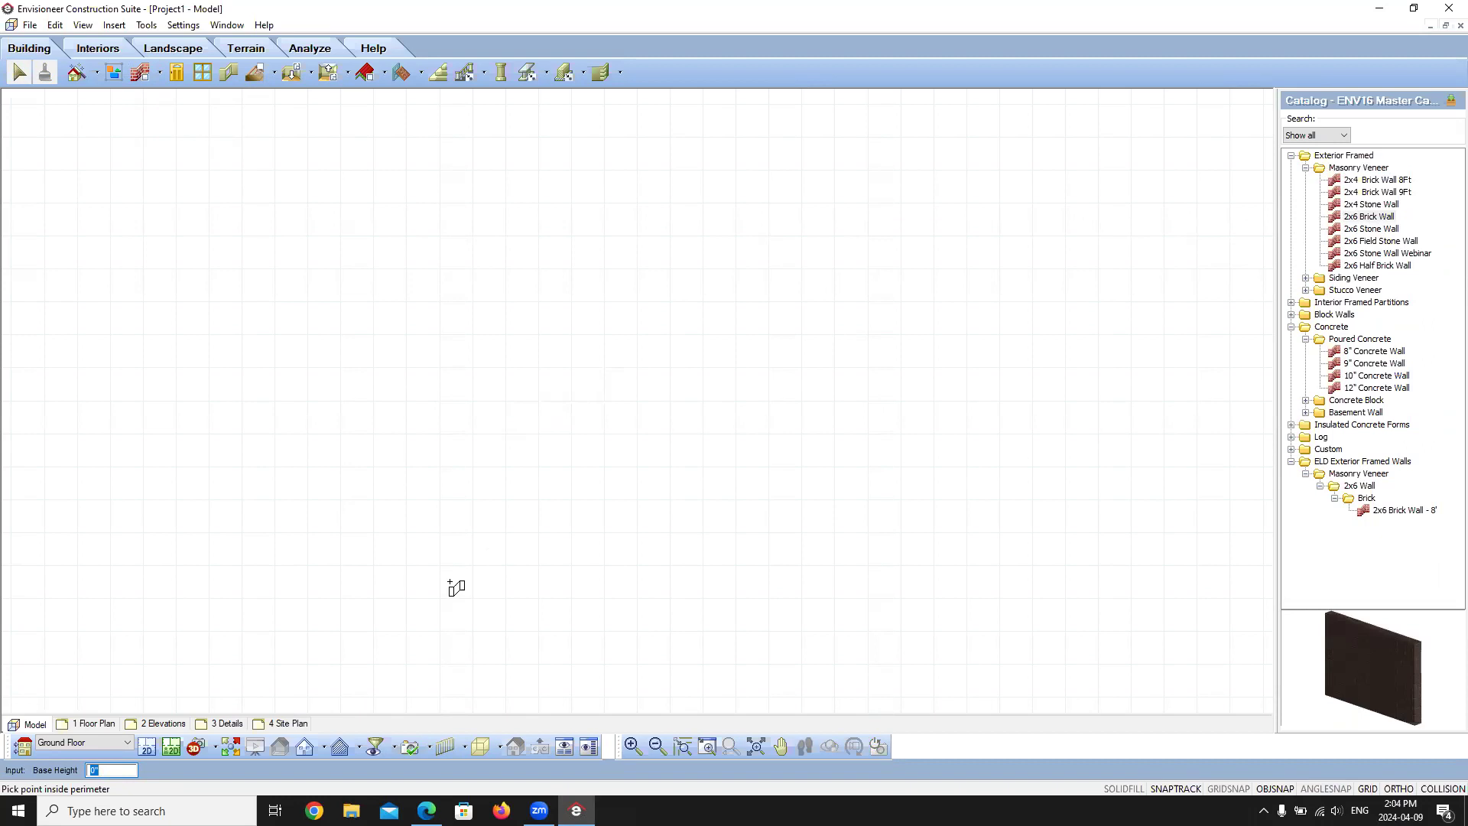
- Draw the house baseline with legs 25' right, 10' up, 5' right and 20' up, and square it back to the start
{"action": "left_click", "coordinate": [313, 603]}
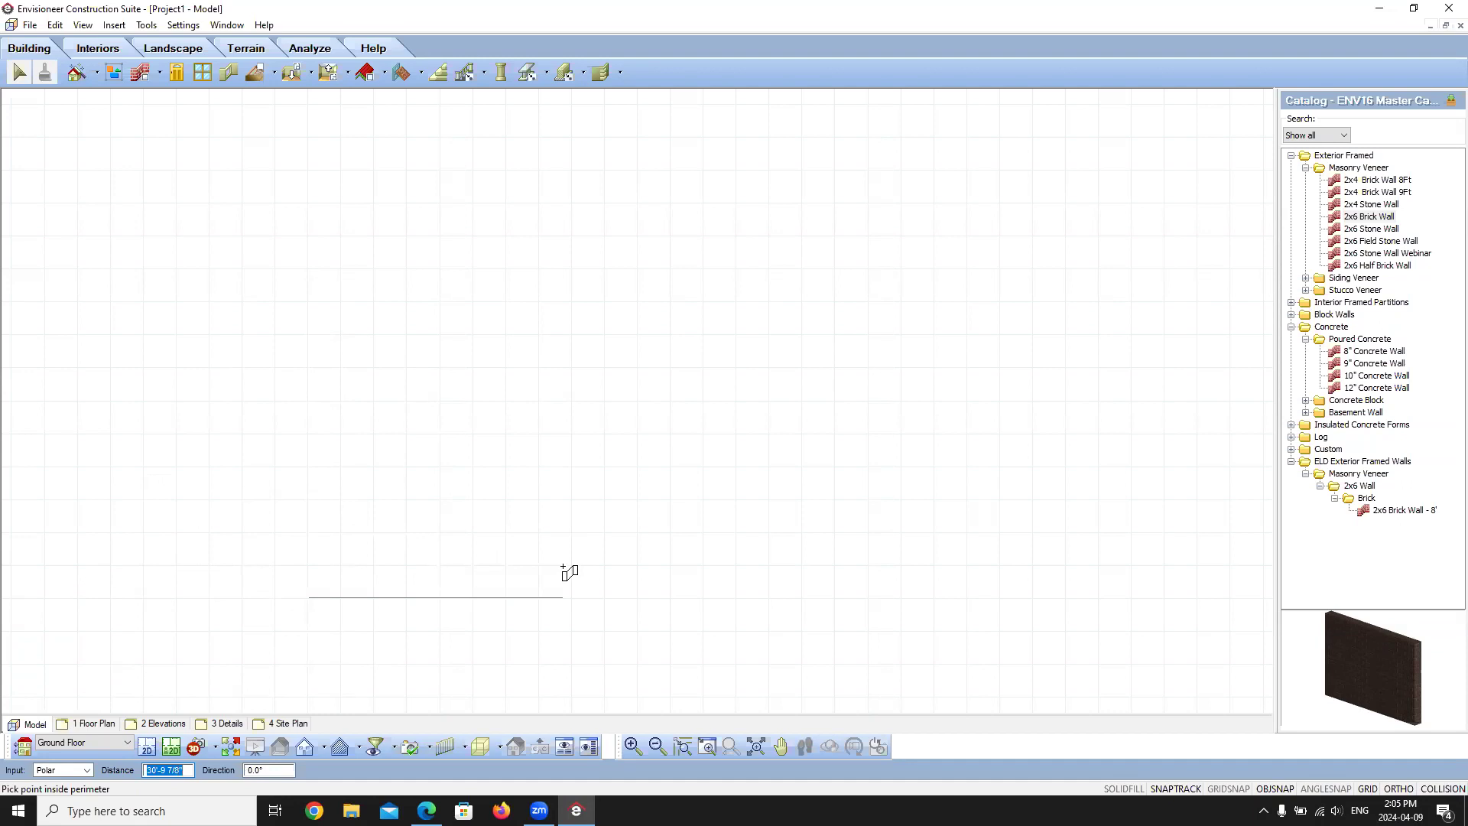
{"action": "type", "text": "25"}
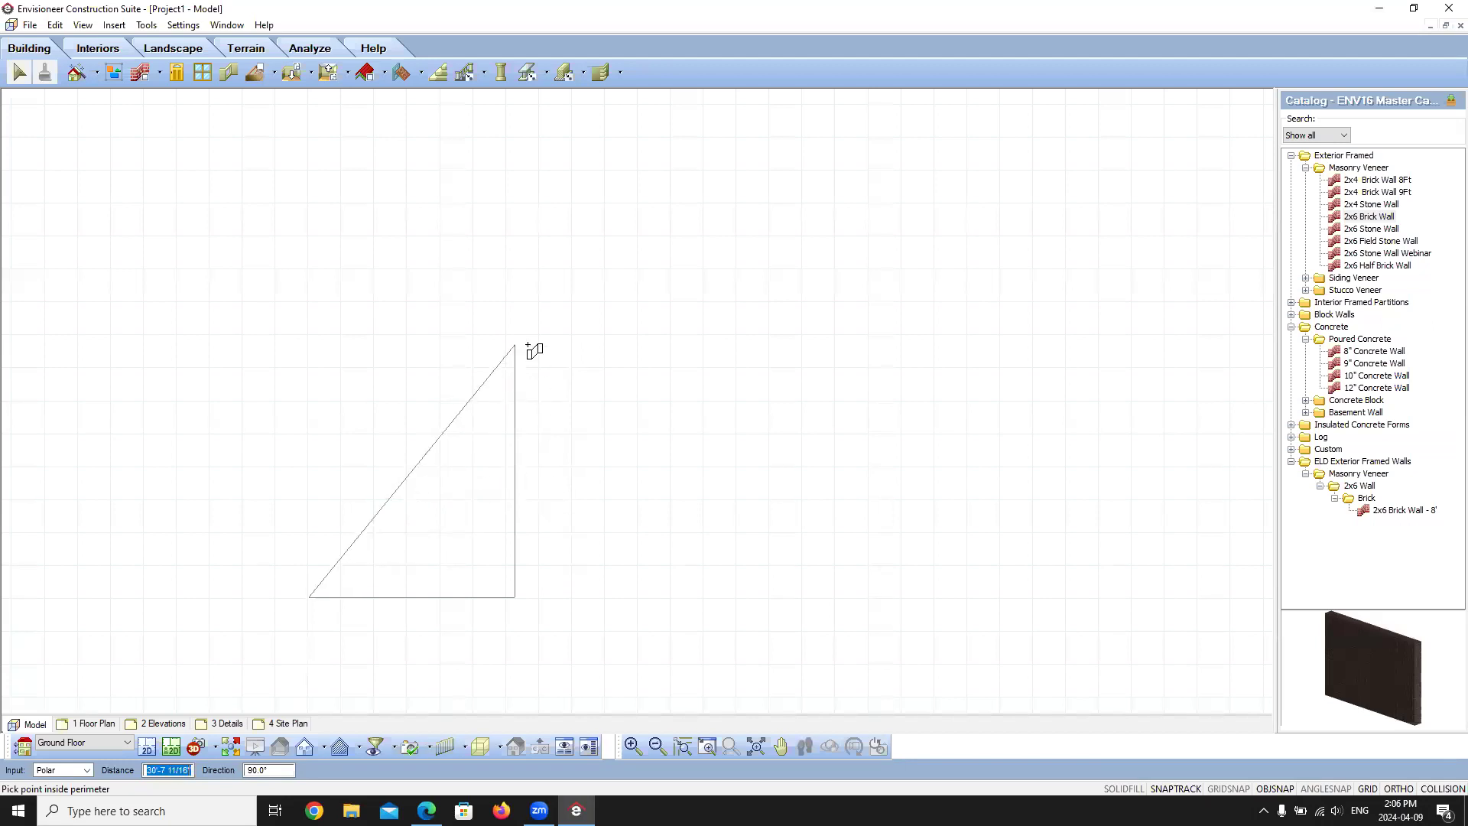
{"action": "type", "text": "16"}
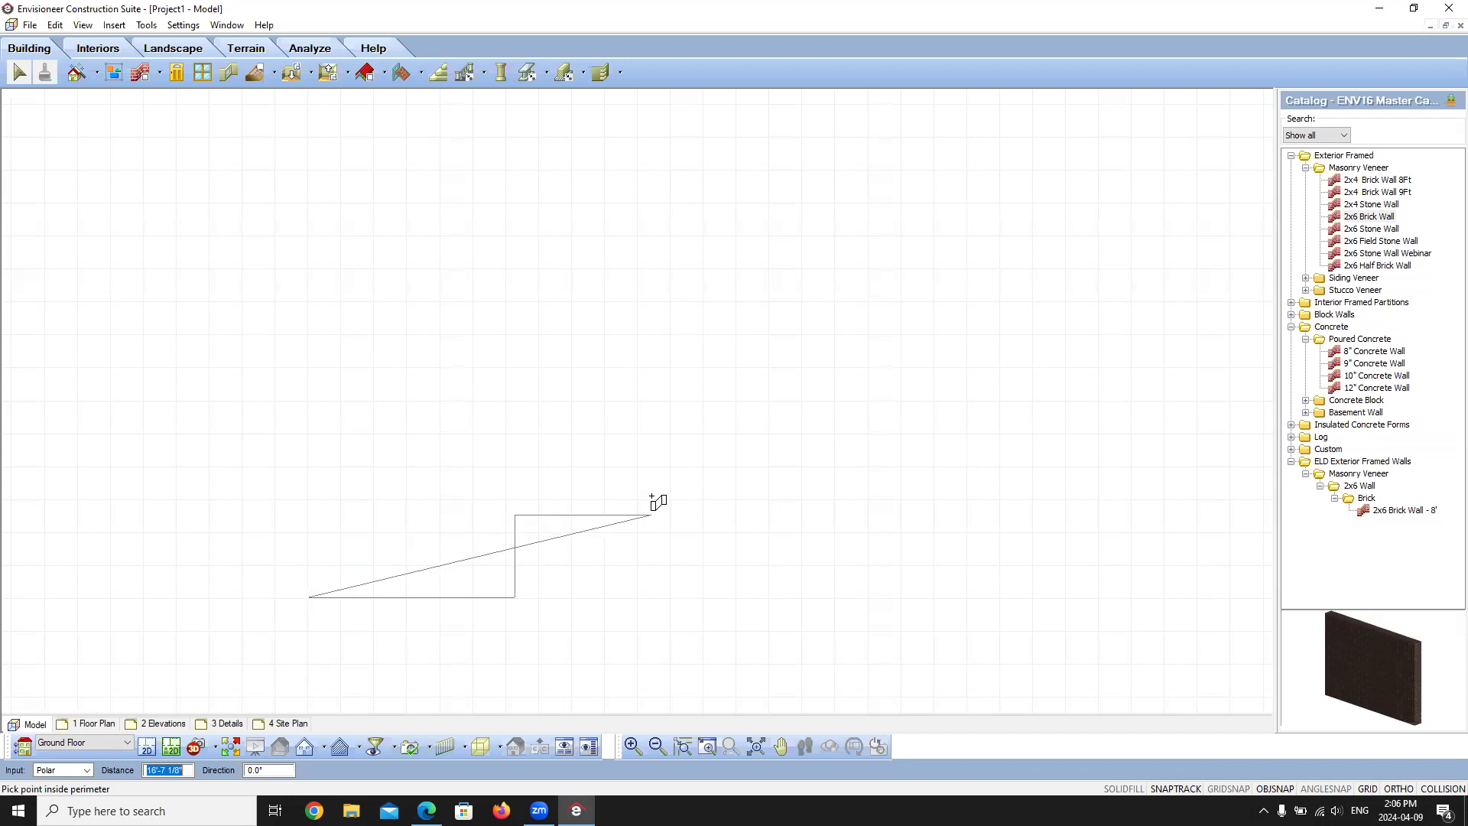
{"action": "type", "text": "5"}
{"action": "left_click", "coordinate": [557, 514]}
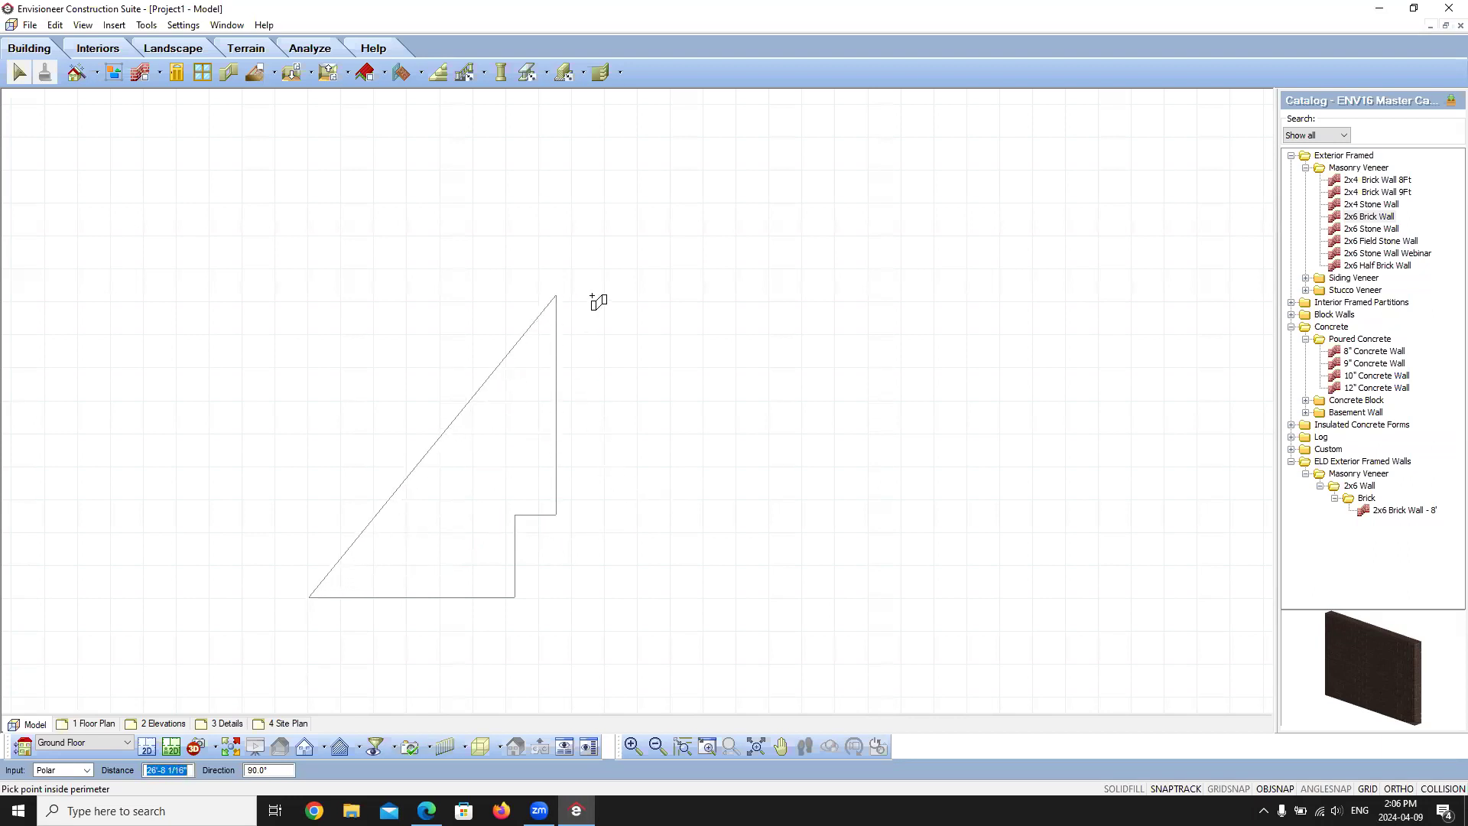
{"action": "type", "text": "2"}
{"action": "left_click", "coordinate": [556, 350]}
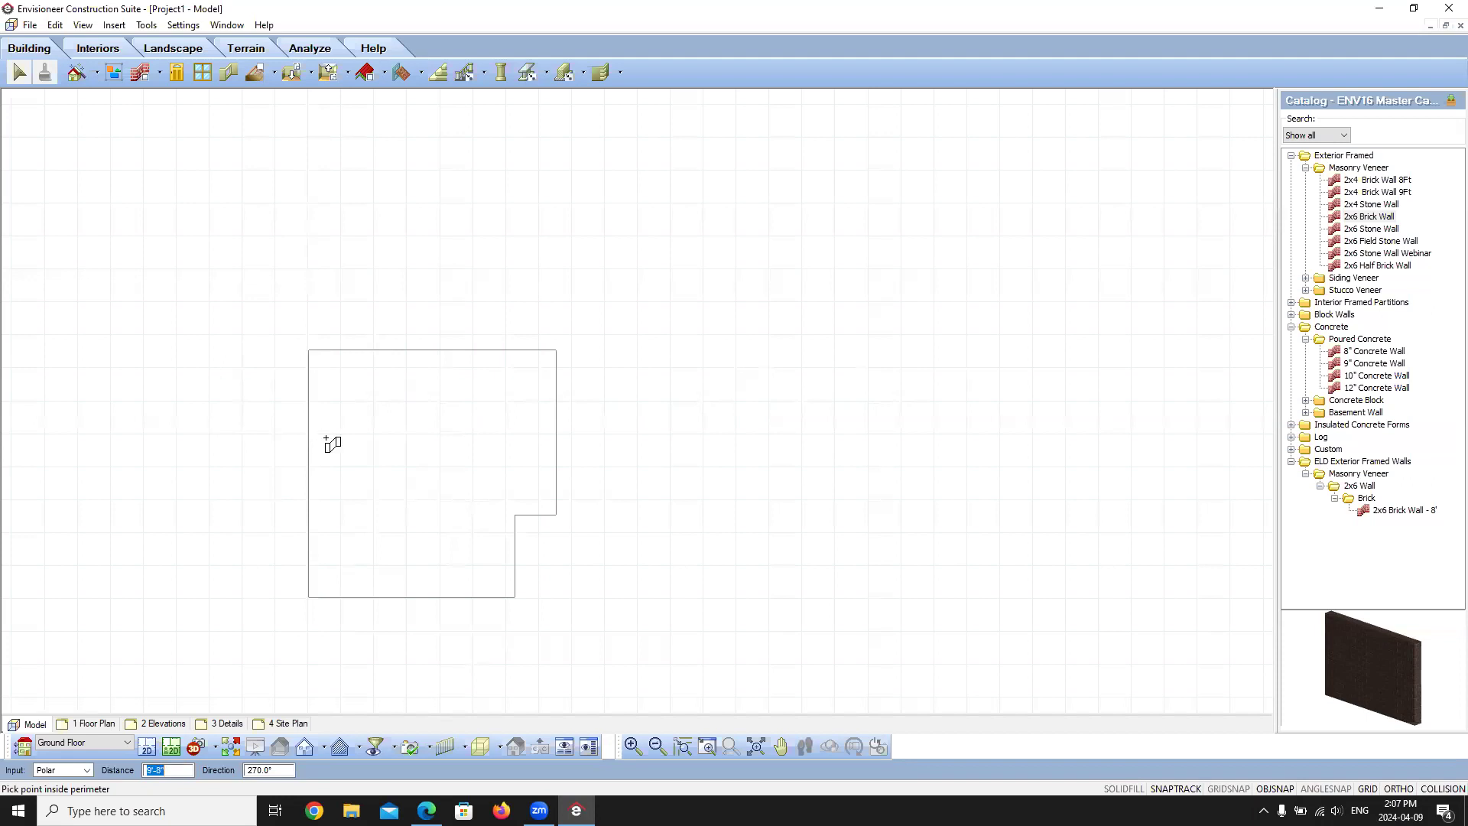
- Finish the baseline and generate the walls with the boundary at the outer face of veneer and a 0" offset towards outside
{"action": "right_click", "coordinate": [331, 431]}
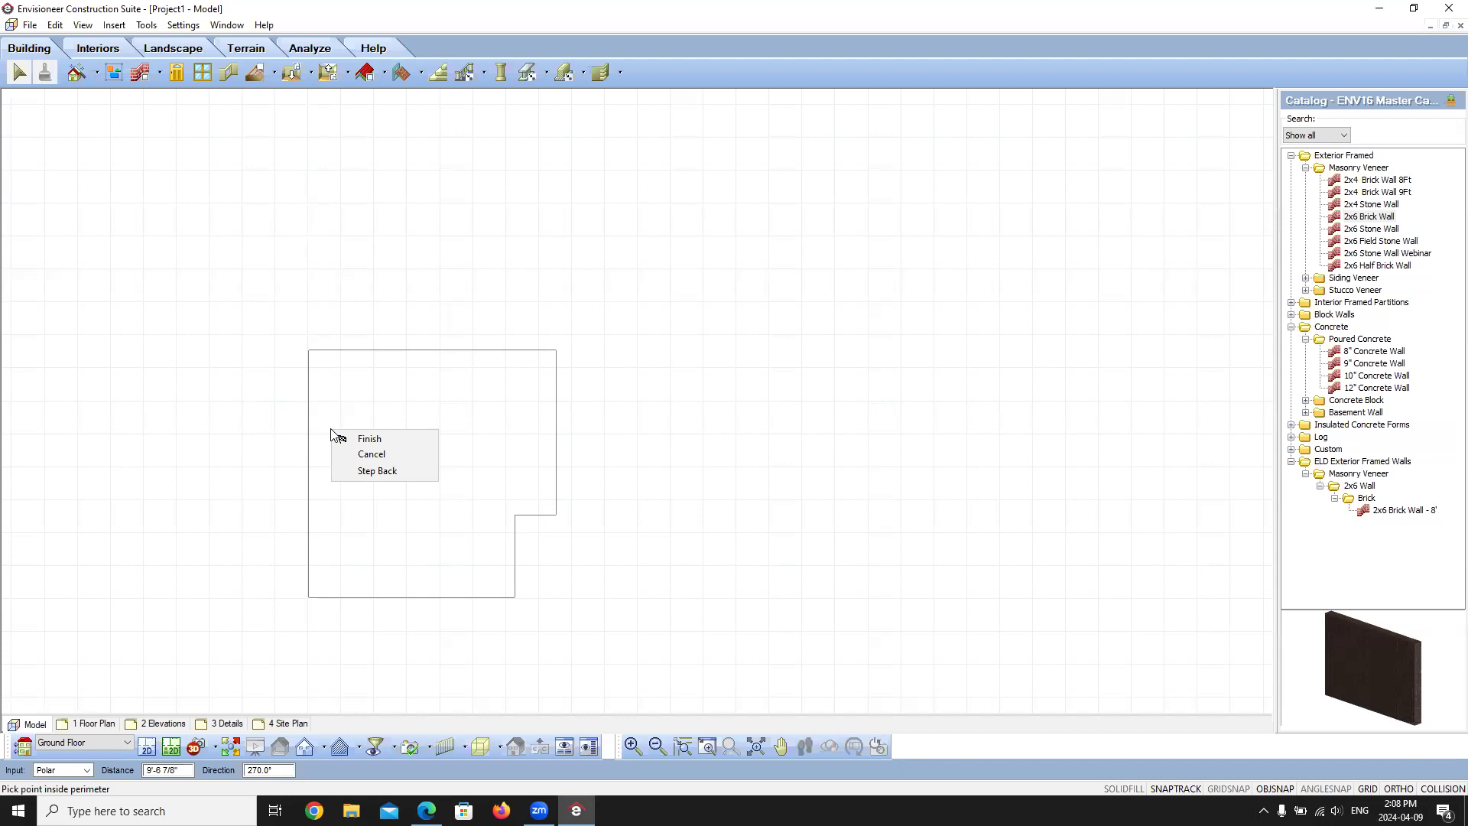
{"action": "left_click", "coordinate": [368, 439]}
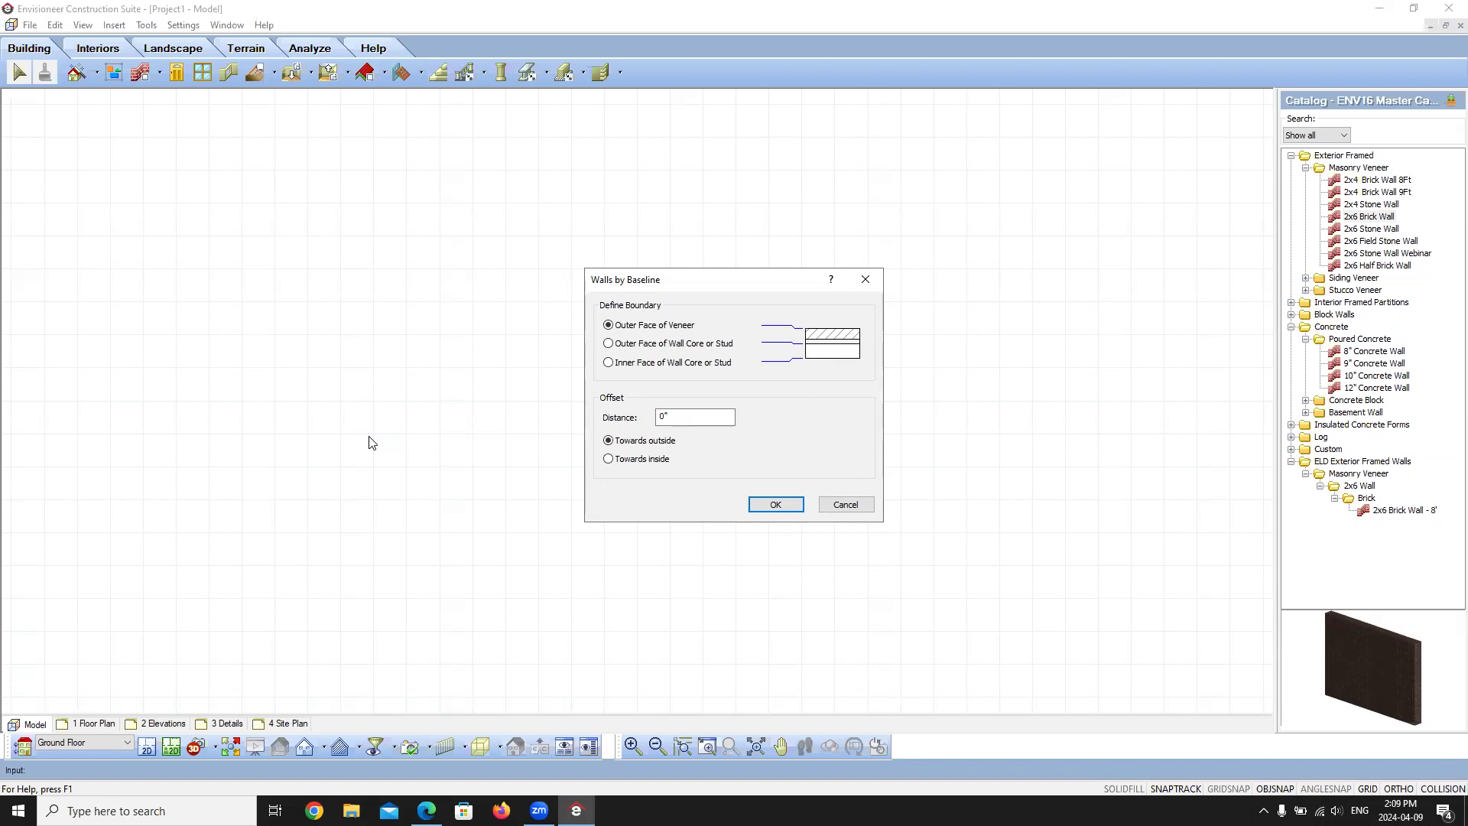
{"action": "left_click", "coordinate": [774, 504]}
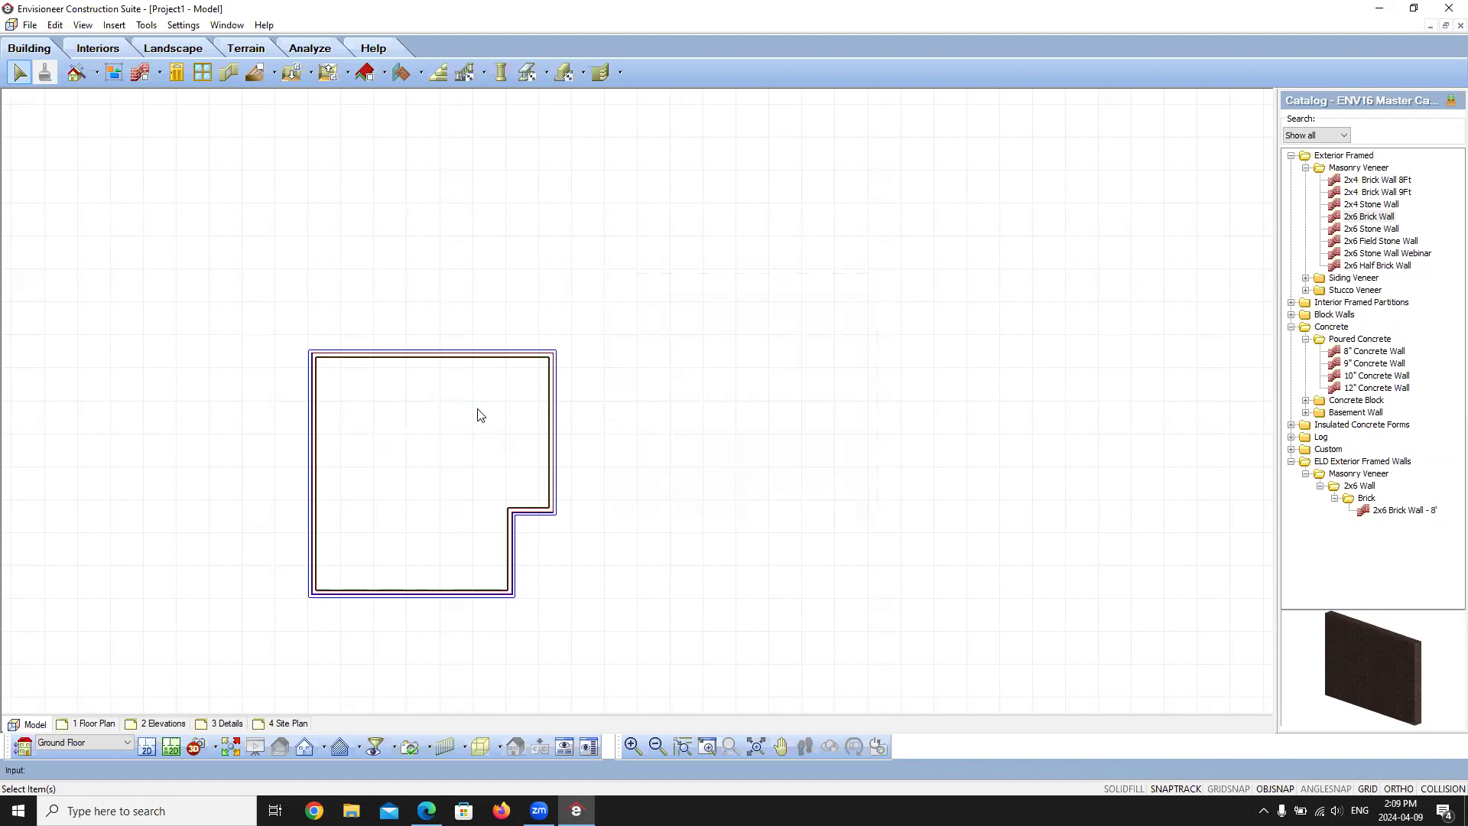
- Select all the exterior walls and move them horizontally to the right, near the middle of the site
{"action": "scroll", "coordinate": [480, 416], "scroll_direction": "down", "scroll_amount": 1}
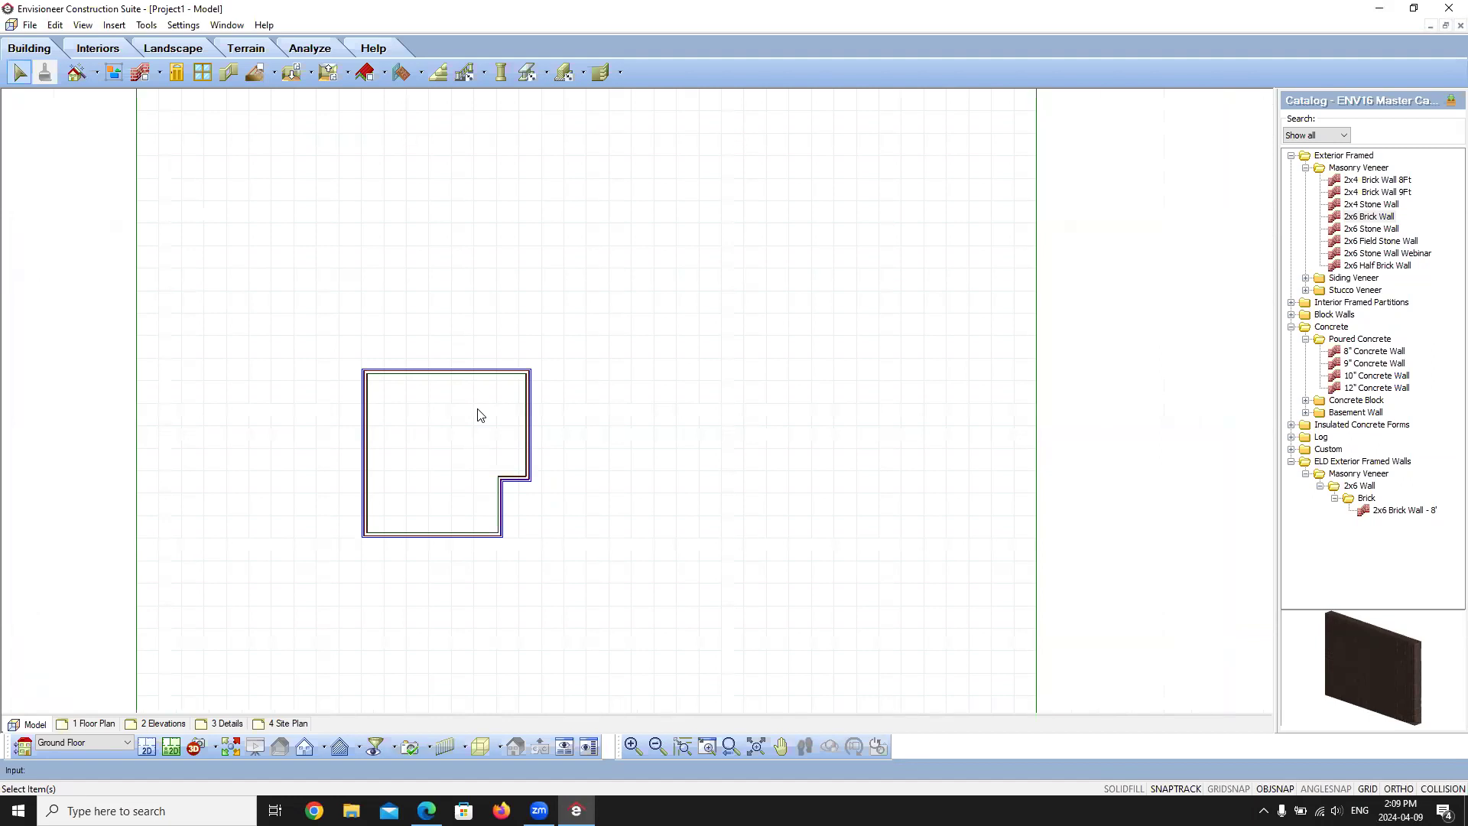
{"action": "scroll", "coordinate": [481, 417], "scroll_direction": "down", "scroll_amount": 2}
{"action": "scroll", "coordinate": [496, 432], "scroll_direction": "up", "scroll_amount": 1}
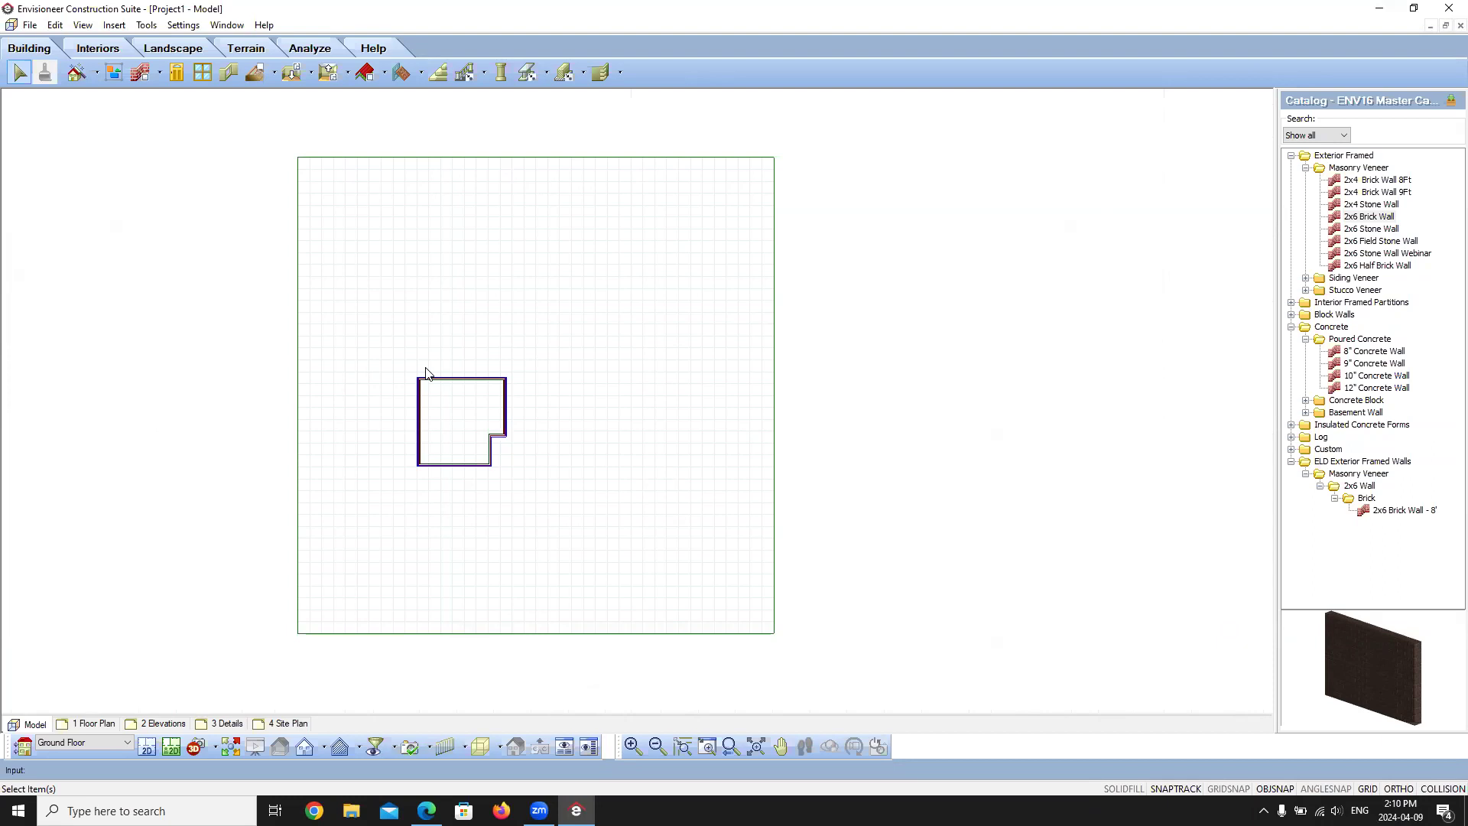
{"action": "left_click_drag", "start_coordinate": [546, 493], "coordinate": [401, 360]}
{"action": "left_click", "coordinate": [534, 477]}
{"action": "left_click_drag", "start_coordinate": [533, 479], "coordinate": [394, 361]}
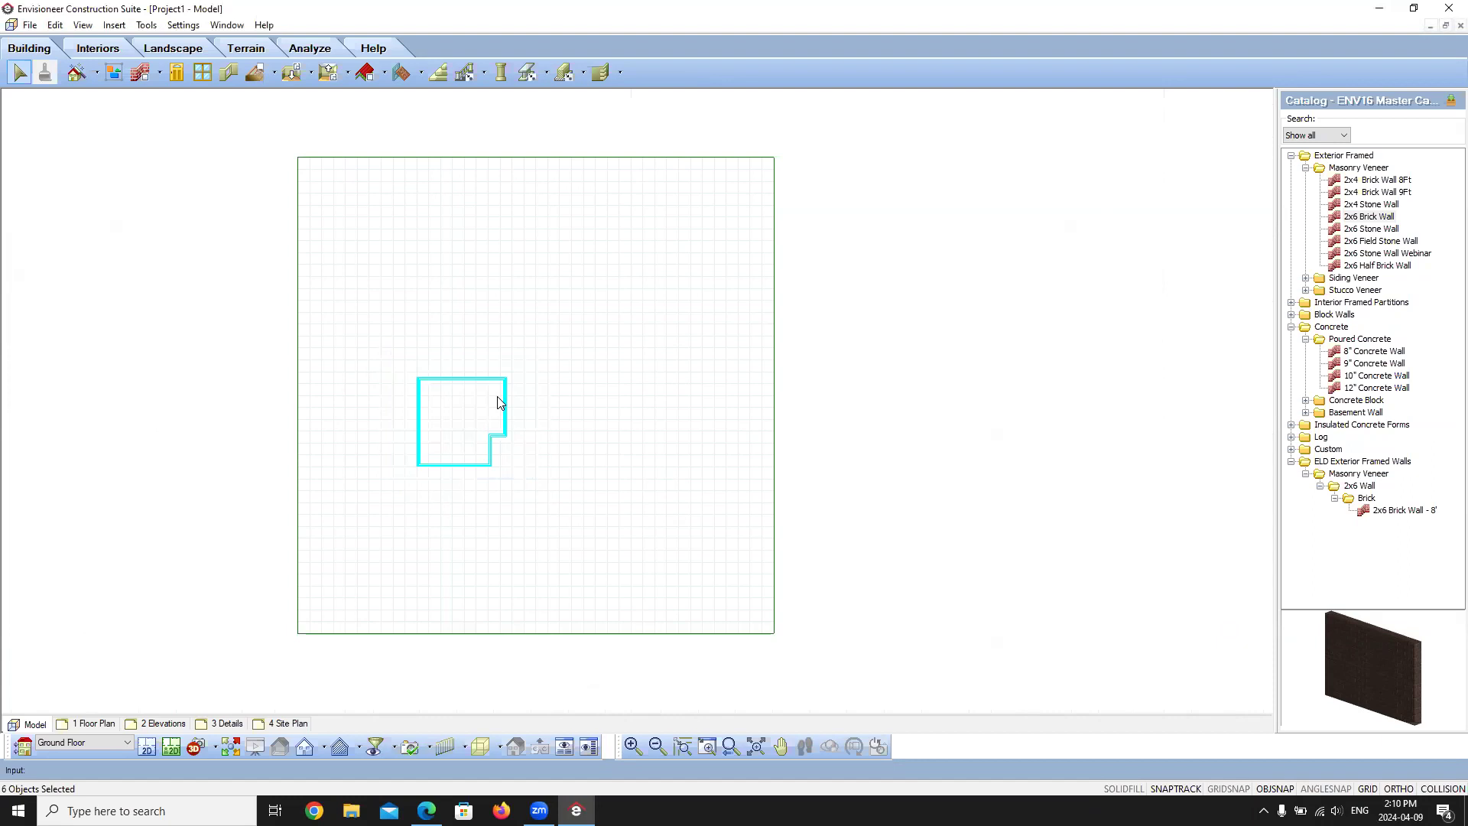
{"action": "right_click", "coordinate": [498, 401]}
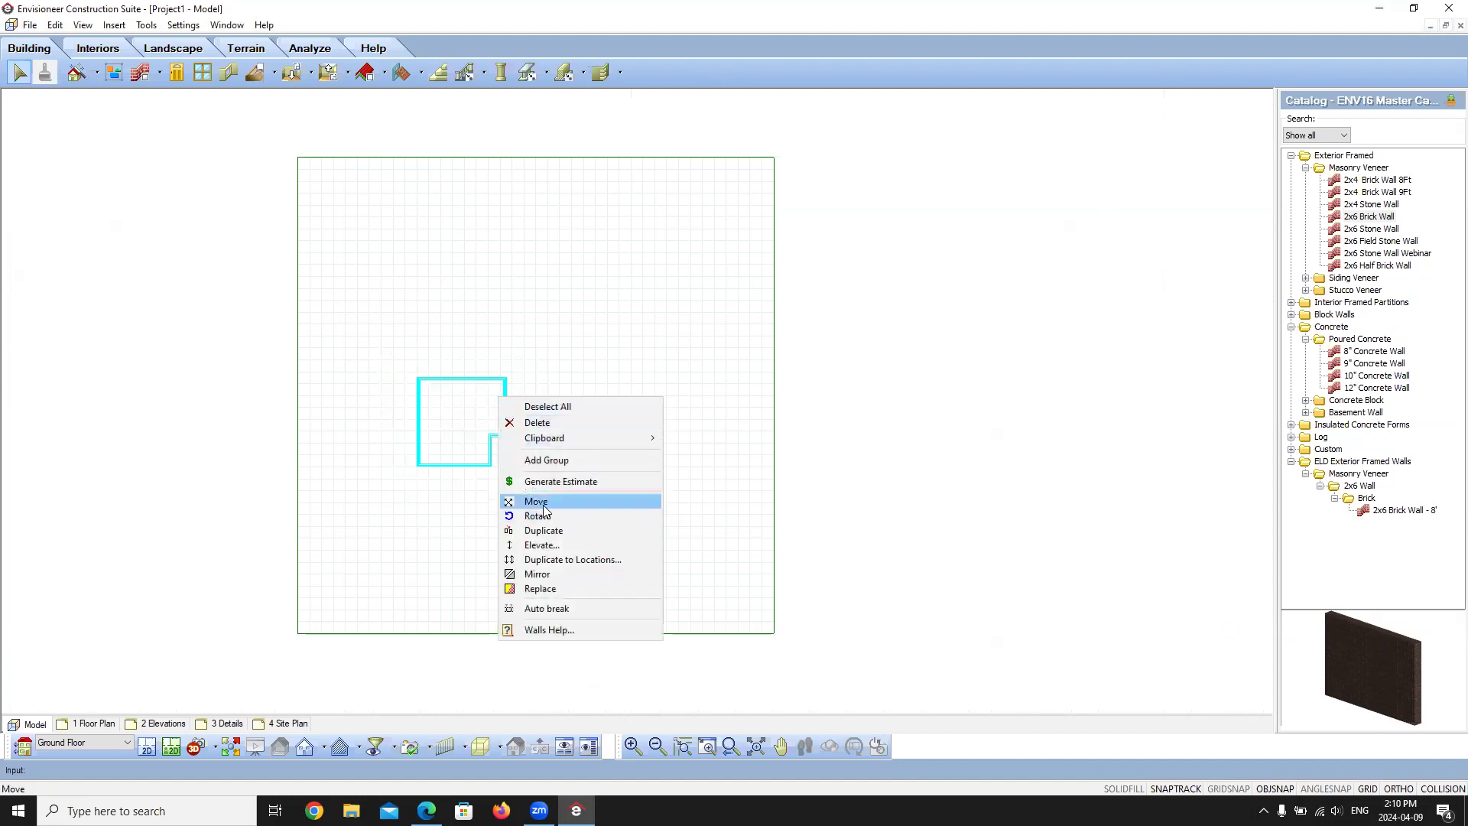
{"action": "left_click", "coordinate": [543, 500]}
{"action": "left_click", "coordinate": [519, 377]}
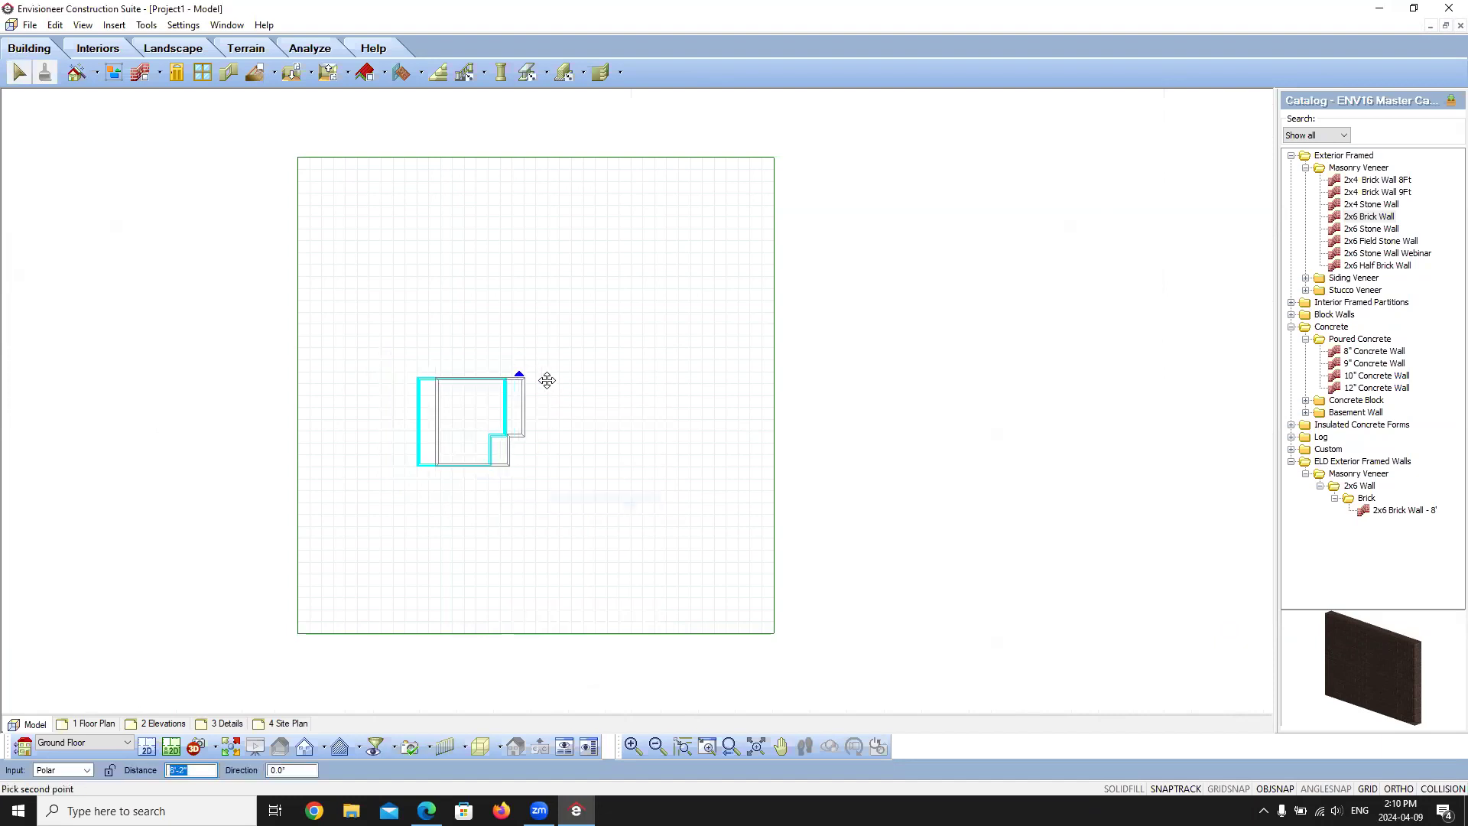
{"action": "left_click", "coordinate": [606, 377]}
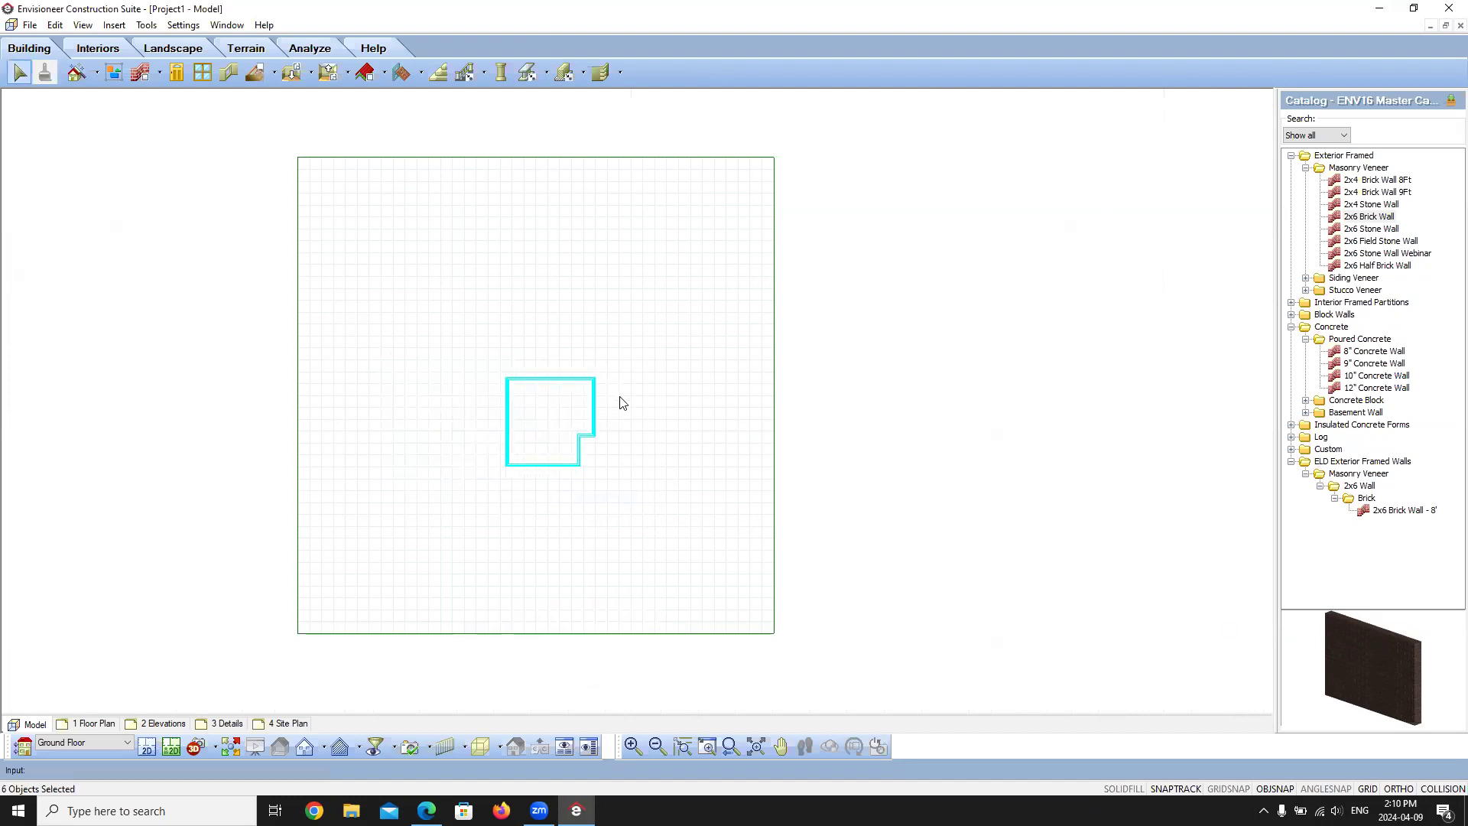
- Move the selected walls up and slightly left so the house sits nearer the centre of the site, and deselect them
{"action": "right_click", "coordinate": [620, 399]}
{"action": "left_click", "coordinate": [659, 517]}
{"action": "right_click", "coordinate": [648, 436]}
{"action": "left_click", "coordinate": [690, 448]}
{"action": "right_click", "coordinate": [604, 407]}
{"action": "left_click", "coordinate": [647, 513]}
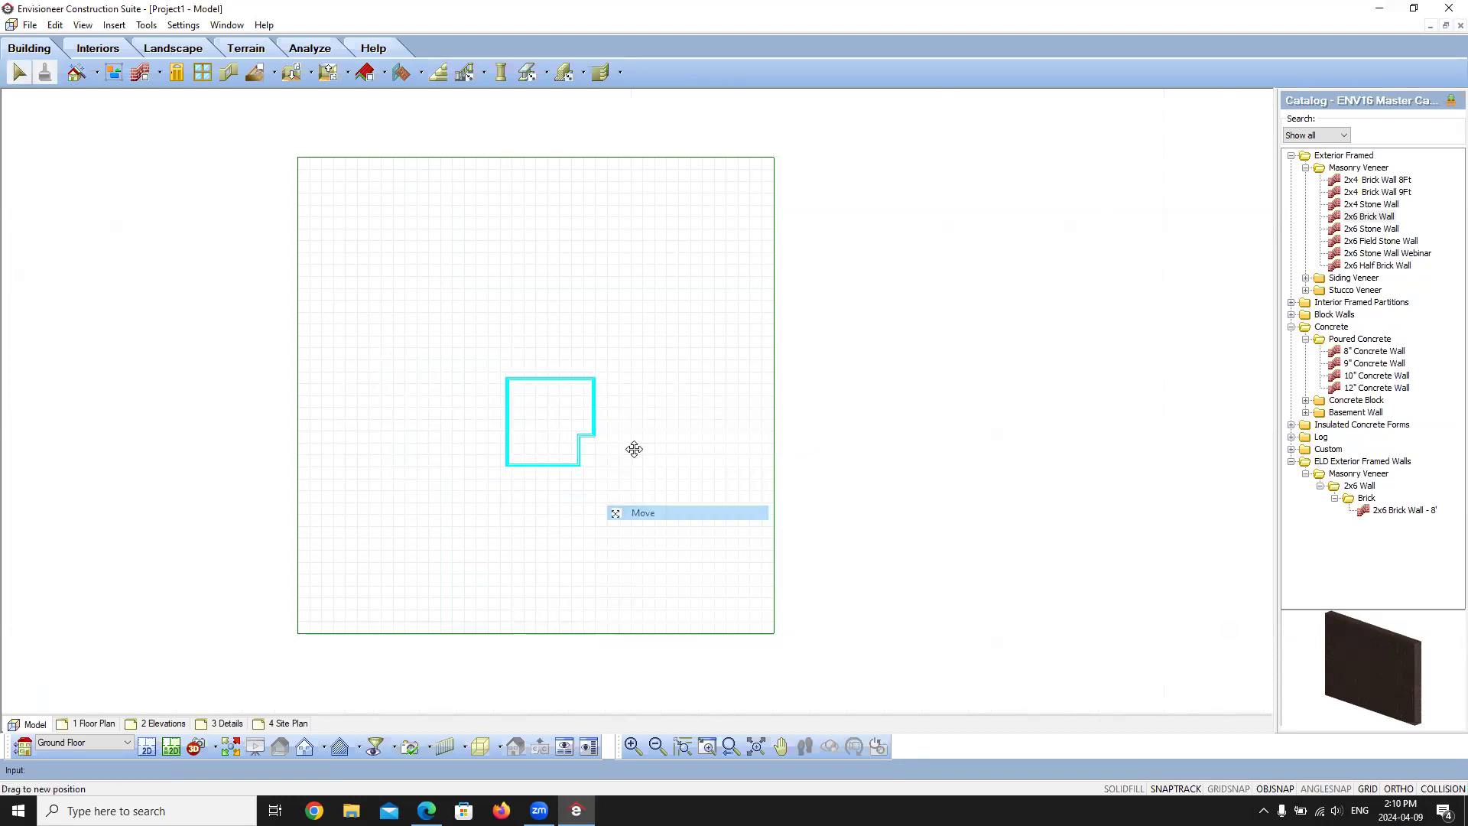
{"action": "left_click", "coordinate": [626, 429]}
{"action": "left_click", "coordinate": [624, 368]}
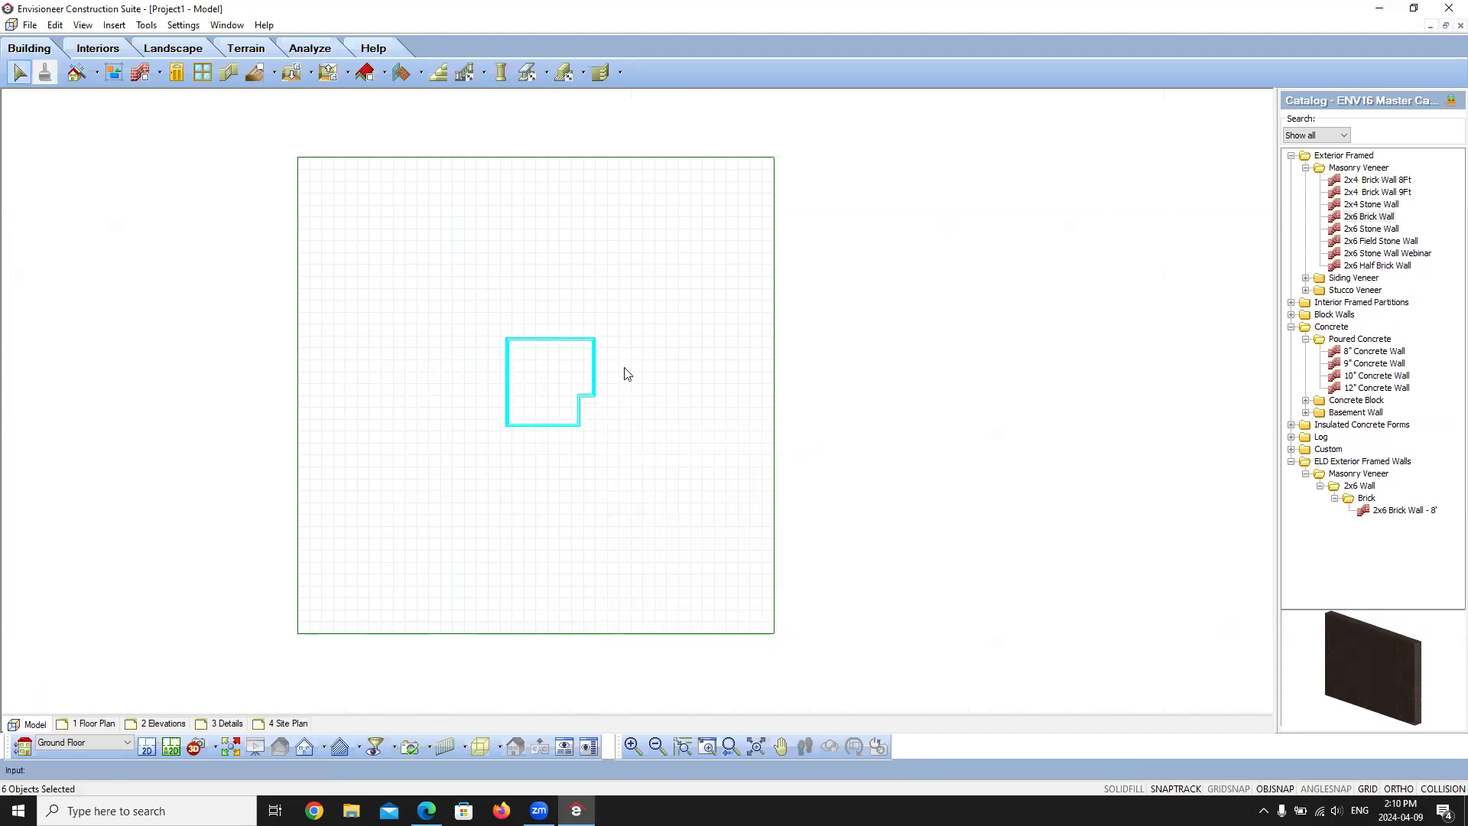
{"action": "right_click", "coordinate": [625, 368]}
{"action": "left_click_drag", "start_coordinate": [649, 356], "coordinate": [644, 352]}
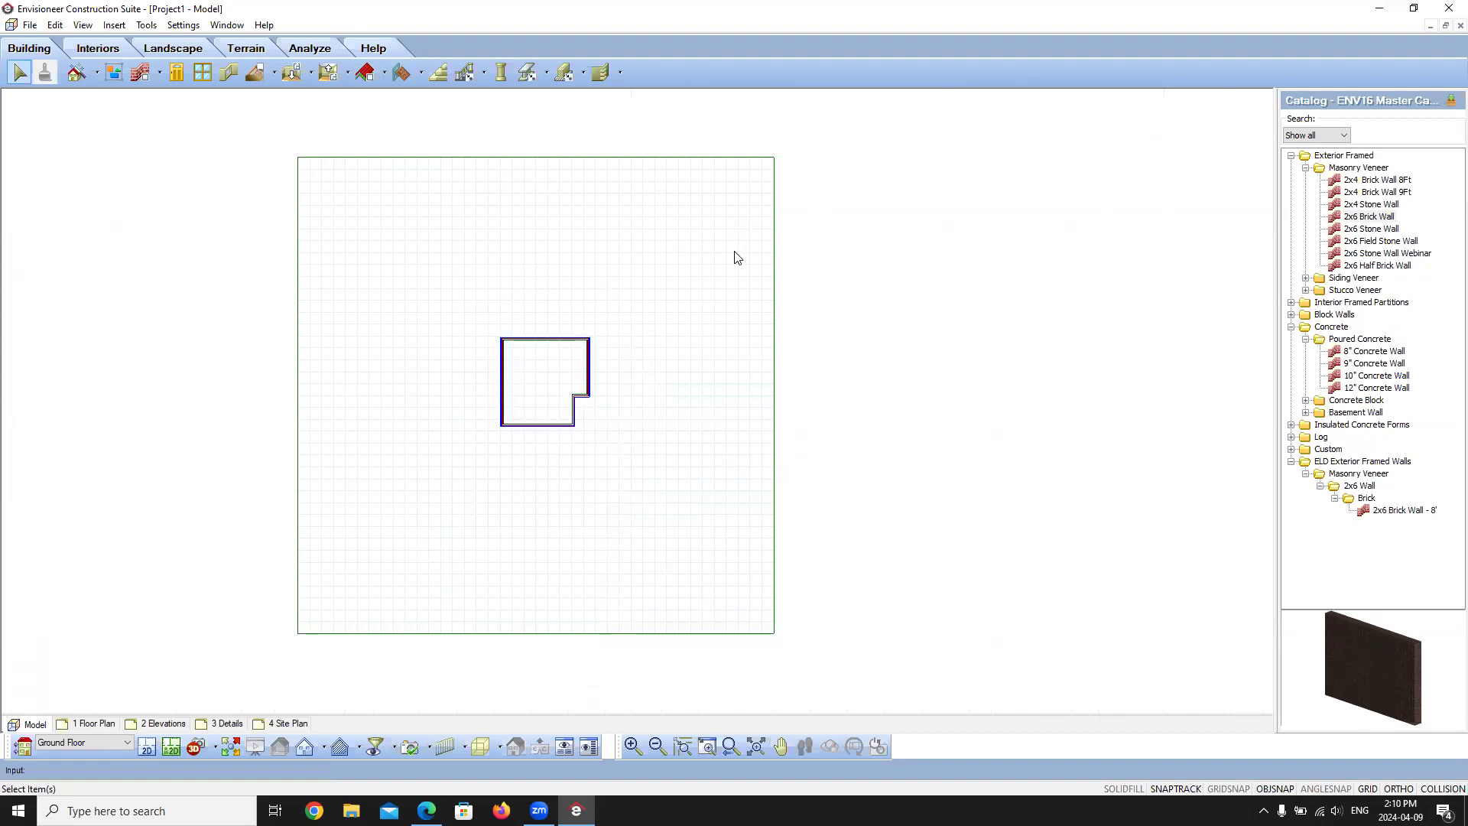
{"action": "scroll", "coordinate": [691, 279], "scroll_direction": "up", "scroll_amount": 4}
{"action": "middle_click_drag", "start_coordinate": [576, 372], "coordinate": [604, 342]}
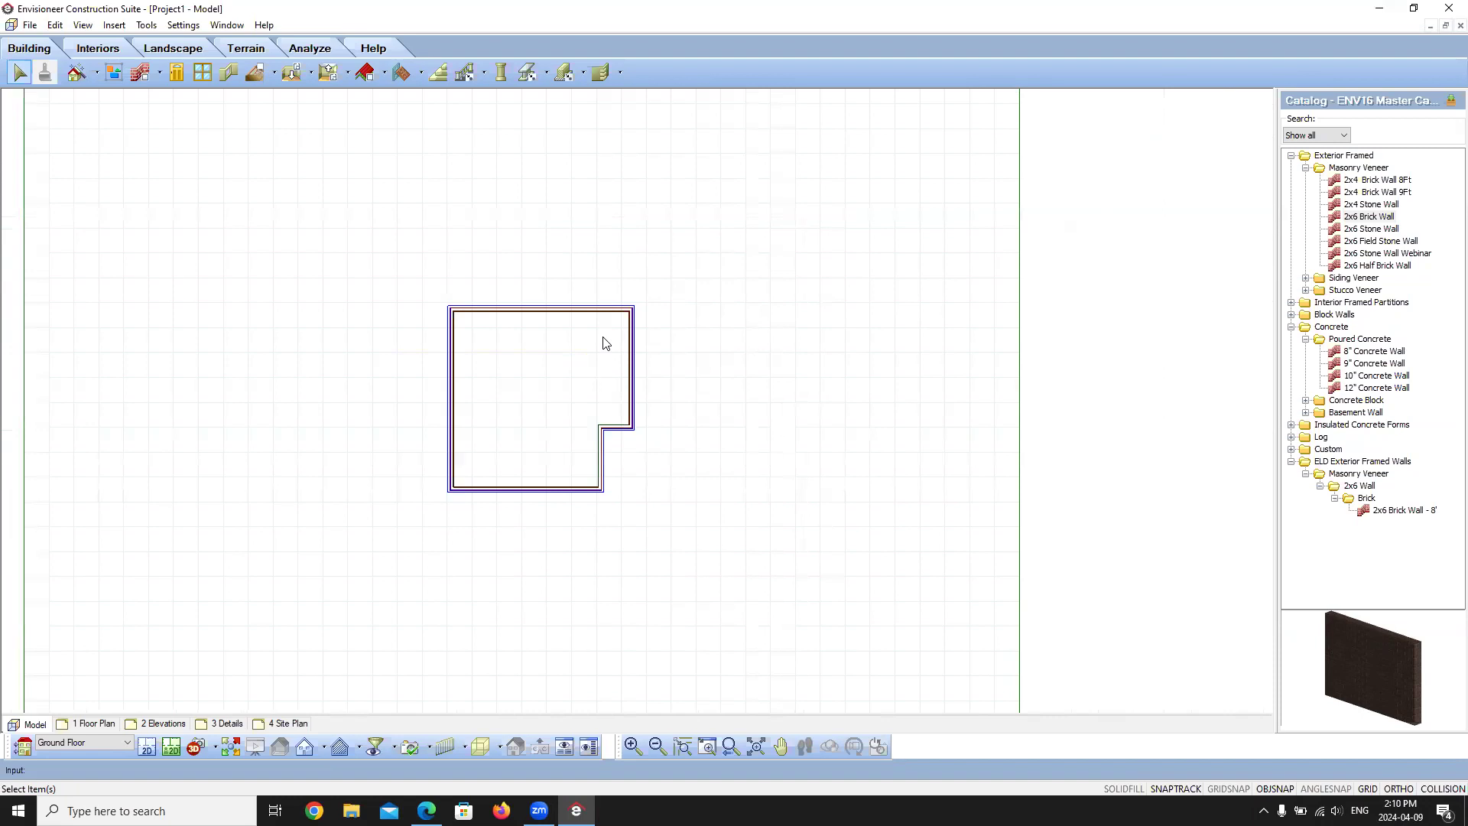
{"action": "scroll", "coordinate": [560, 425], "scroll_direction": "up", "scroll_amount": 3}
{"action": "middle_click_drag", "start_coordinate": [587, 426], "coordinate": [675, 411]}
{"action": "scroll", "coordinate": [675, 411], "scroll_direction": "up", "scroll_amount": 1}
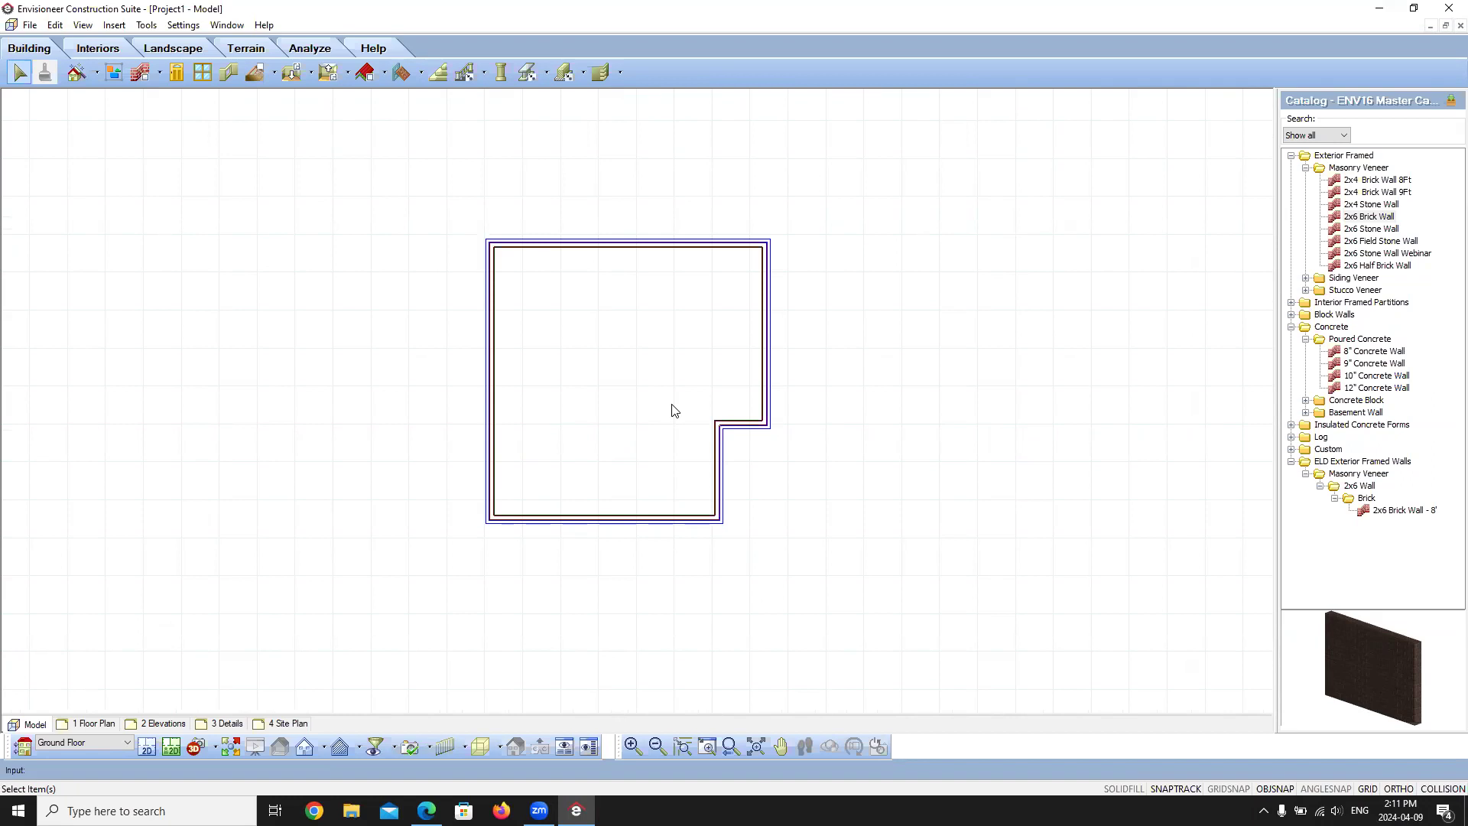
{"action": "left_click", "coordinate": [114, 25]}
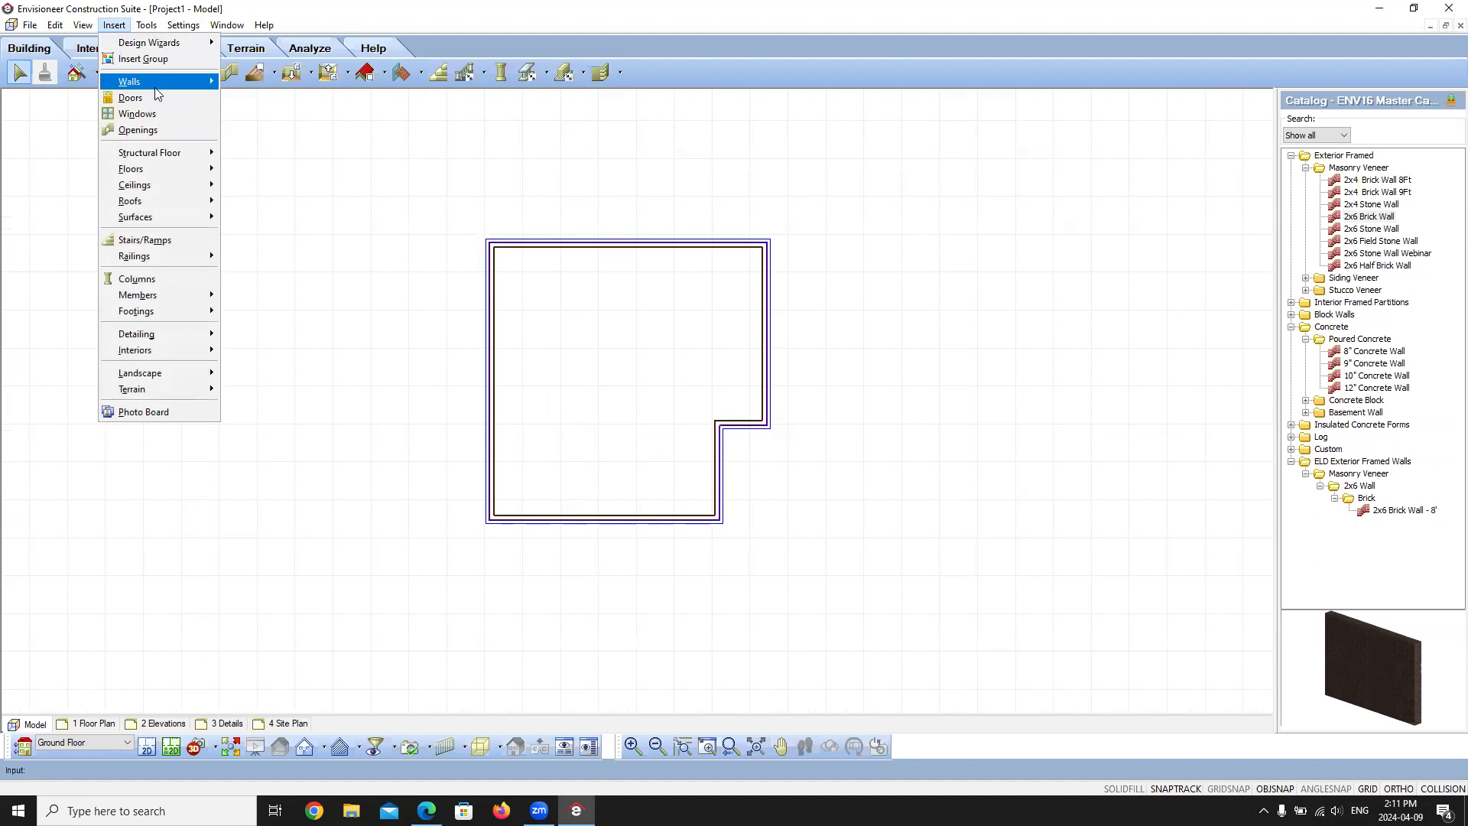
{"action": "mouse_move", "coordinate": [162, 87]}
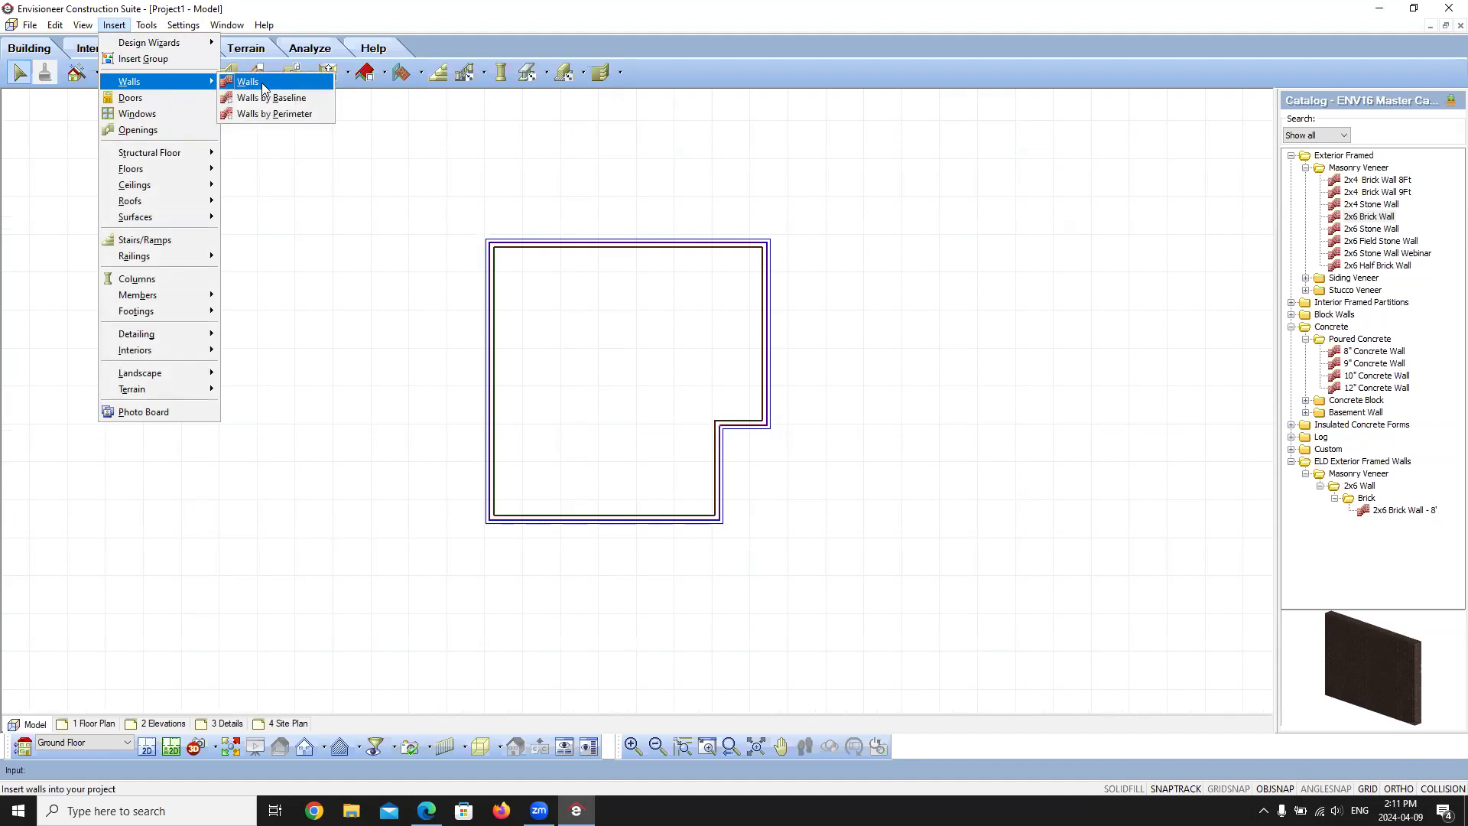
{"action": "left_click", "coordinate": [268, 7]}
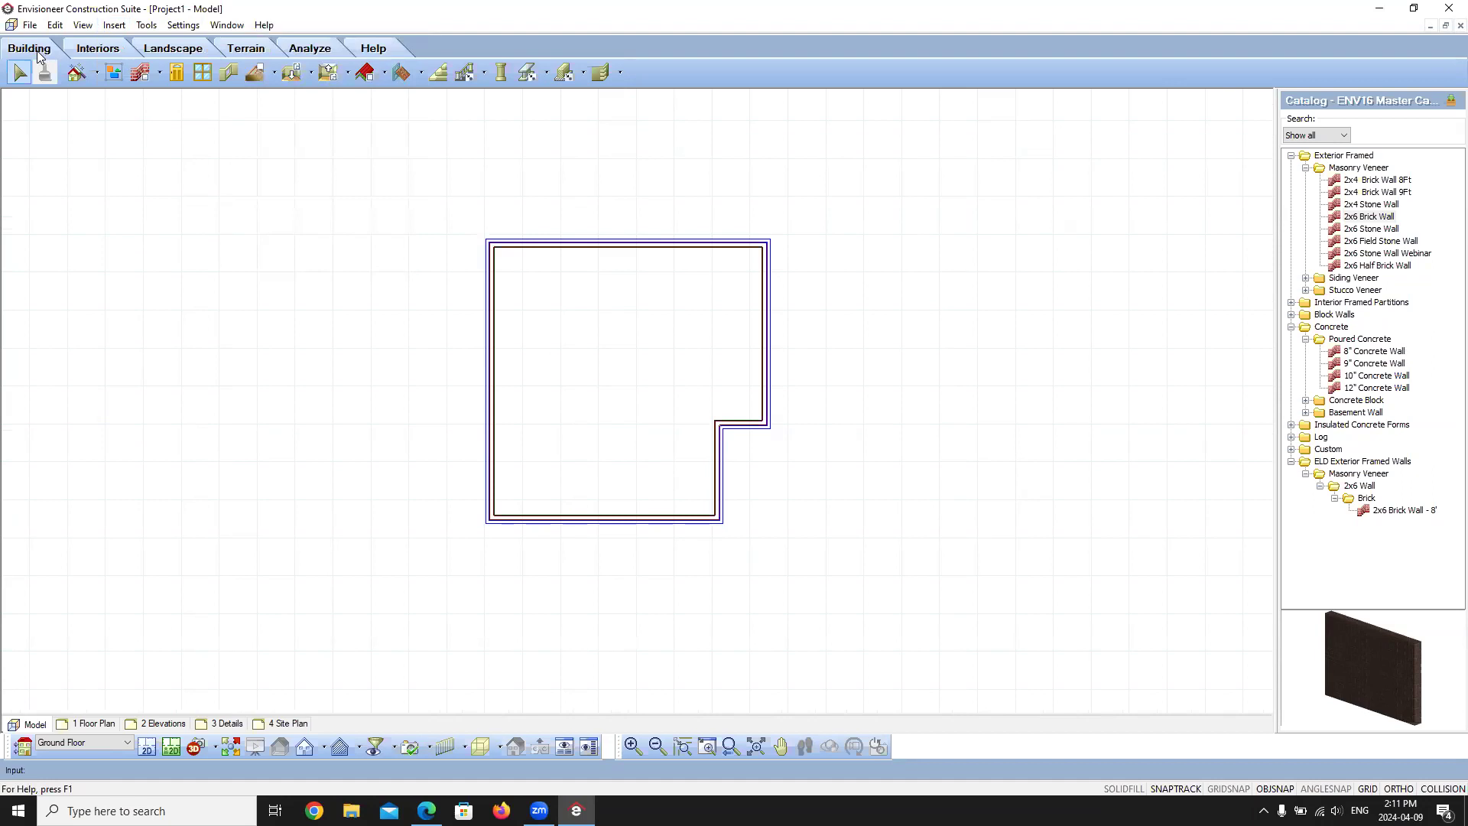
- Start inserting individual walls with the wood-framed 2x6 Interior Wall from the interior framed partitions catalog
{"action": "left_click", "coordinate": [161, 75]}
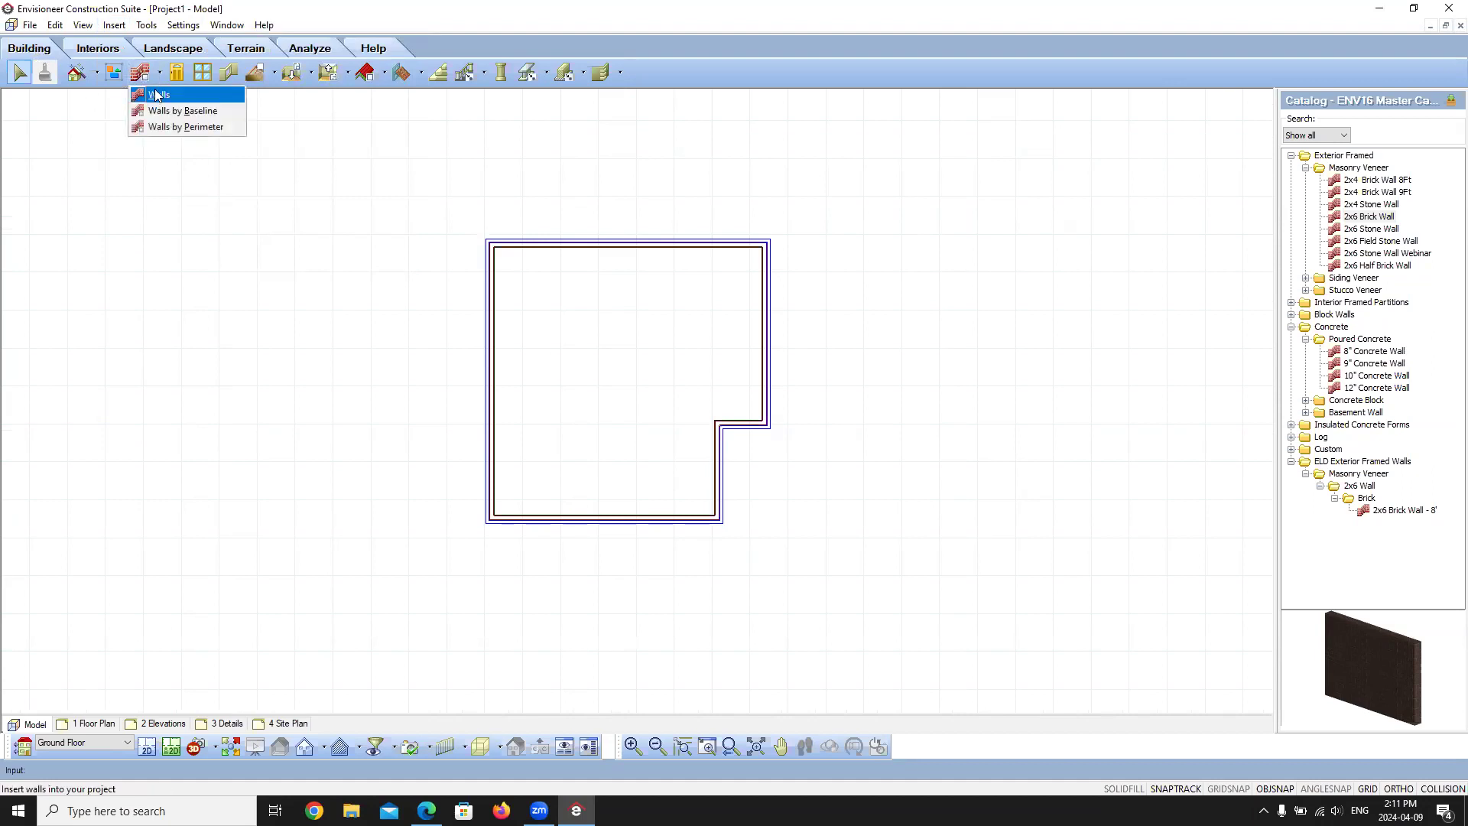
{"action": "left_click", "coordinate": [157, 96]}
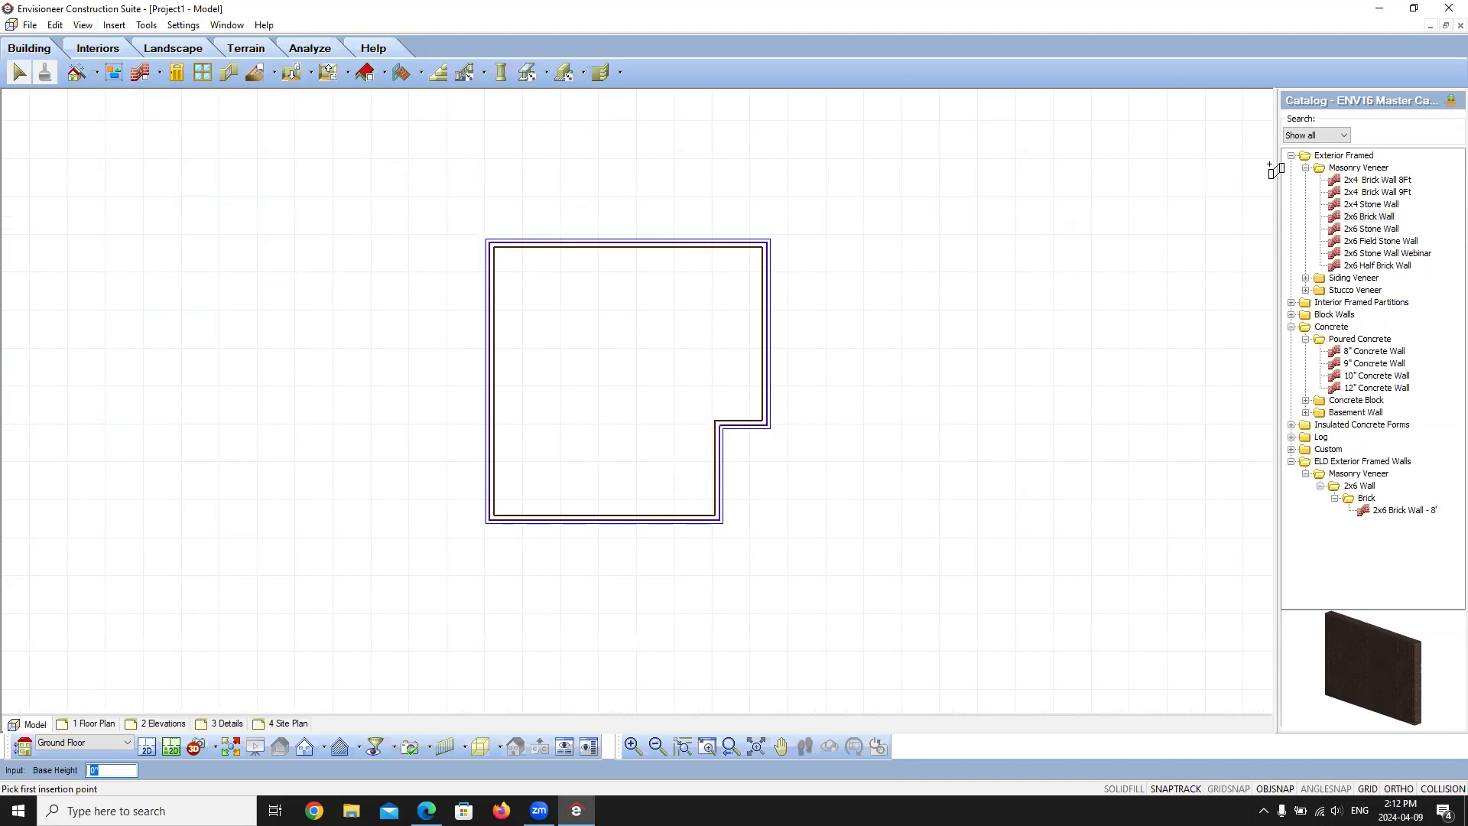
{"action": "left_click", "coordinate": [1291, 328]}
{"action": "left_click", "coordinate": [1292, 303]}
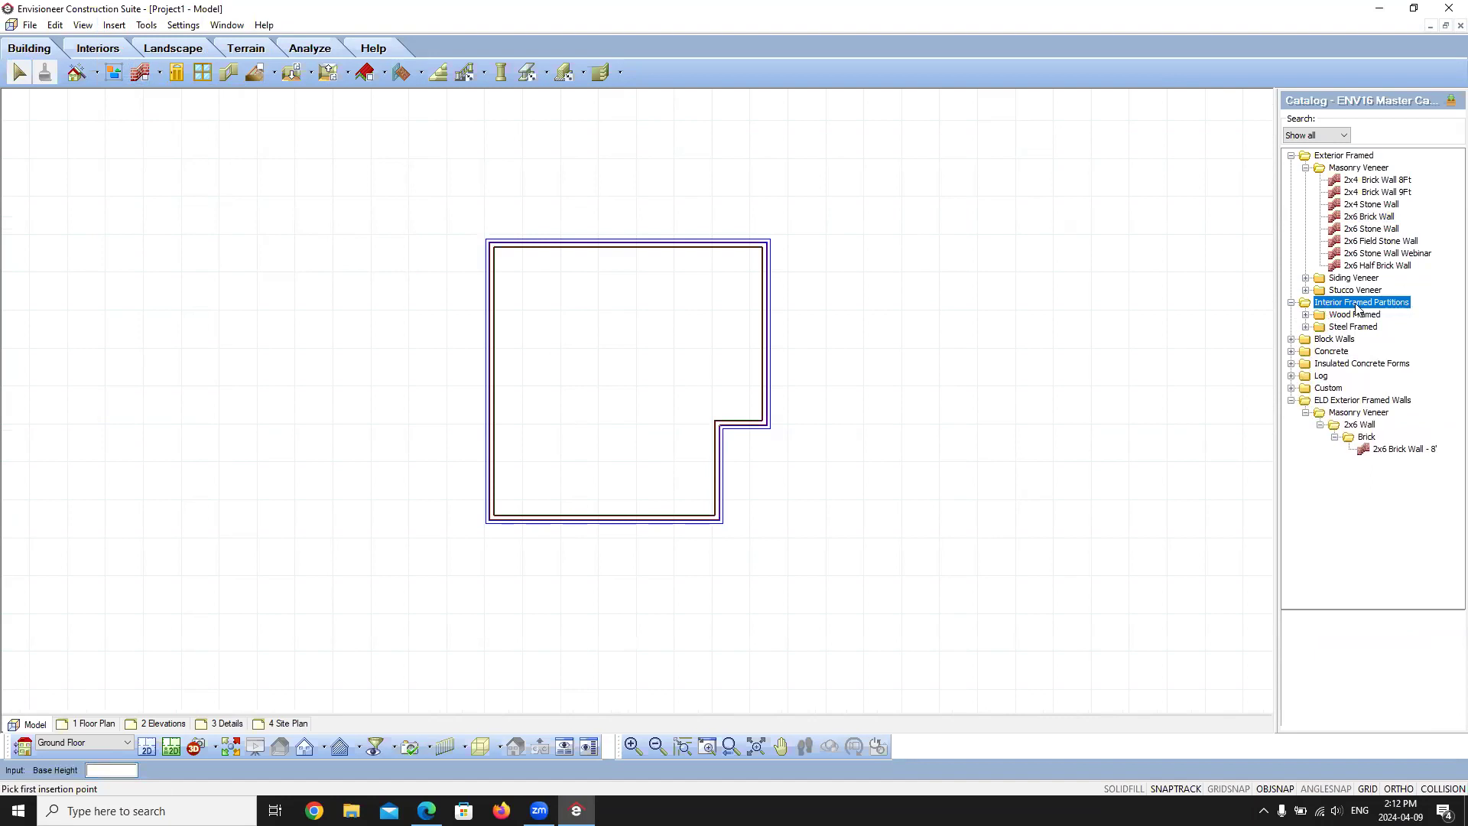
{"action": "left_click", "coordinate": [1308, 316]}
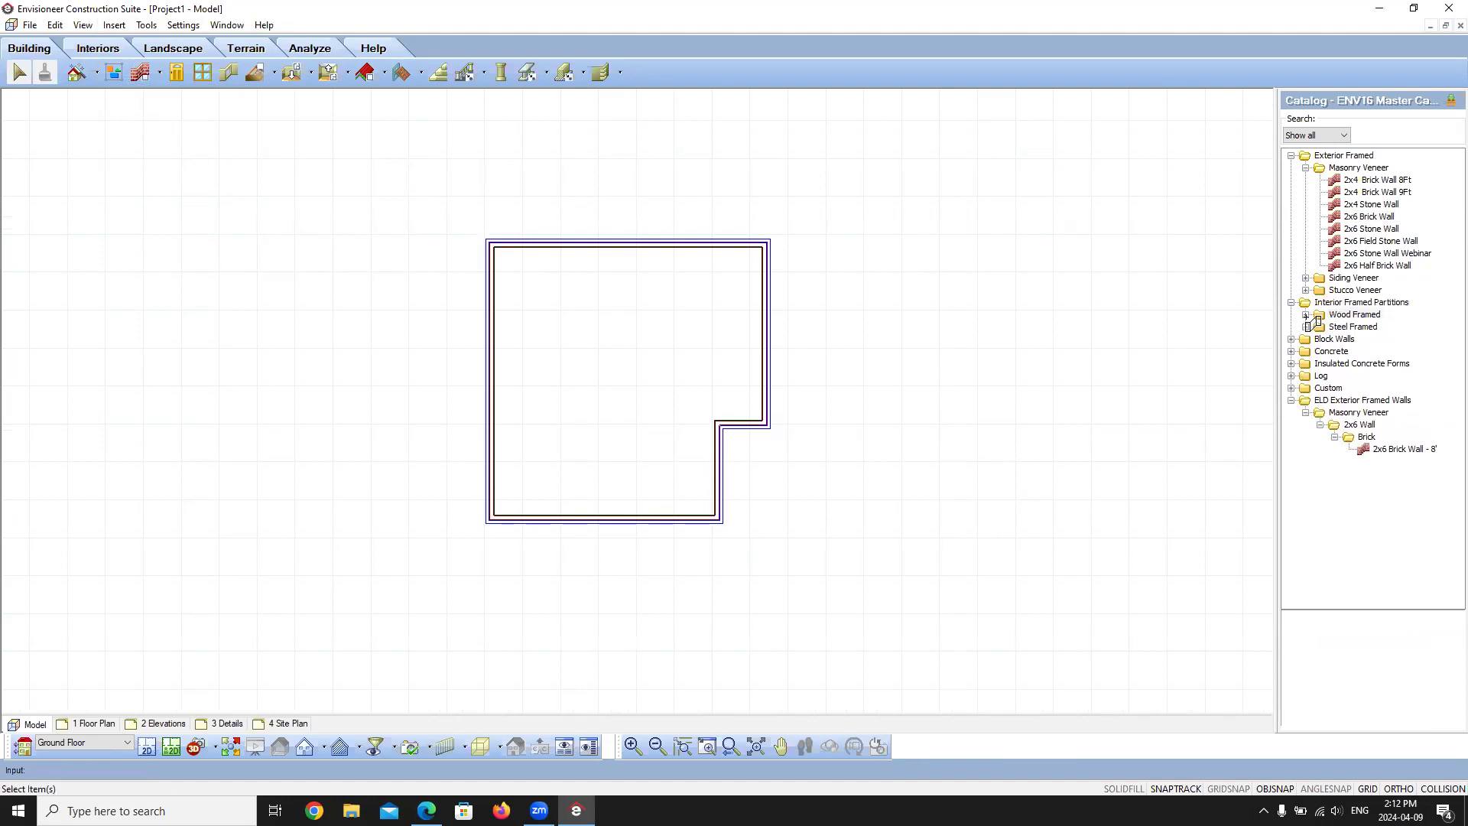
{"action": "left_click", "coordinate": [1360, 364]}
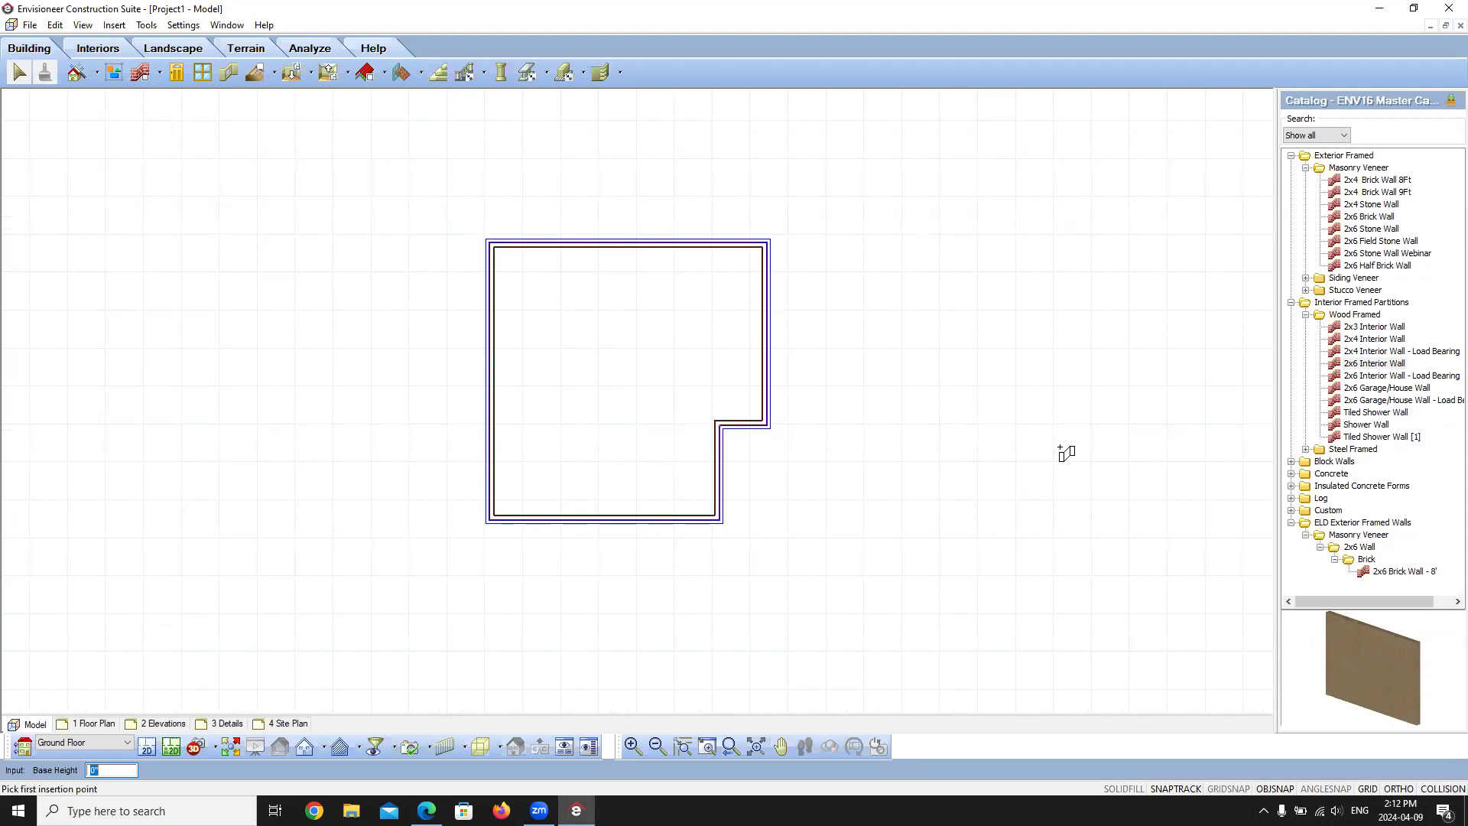
- Draw a horizontal interior wall from the inside corner of the house's jog to the left exterior wall, and inspect its junctions at both ends
{"action": "scroll", "coordinate": [711, 443], "scroll_direction": "up", "scroll_amount": 3}
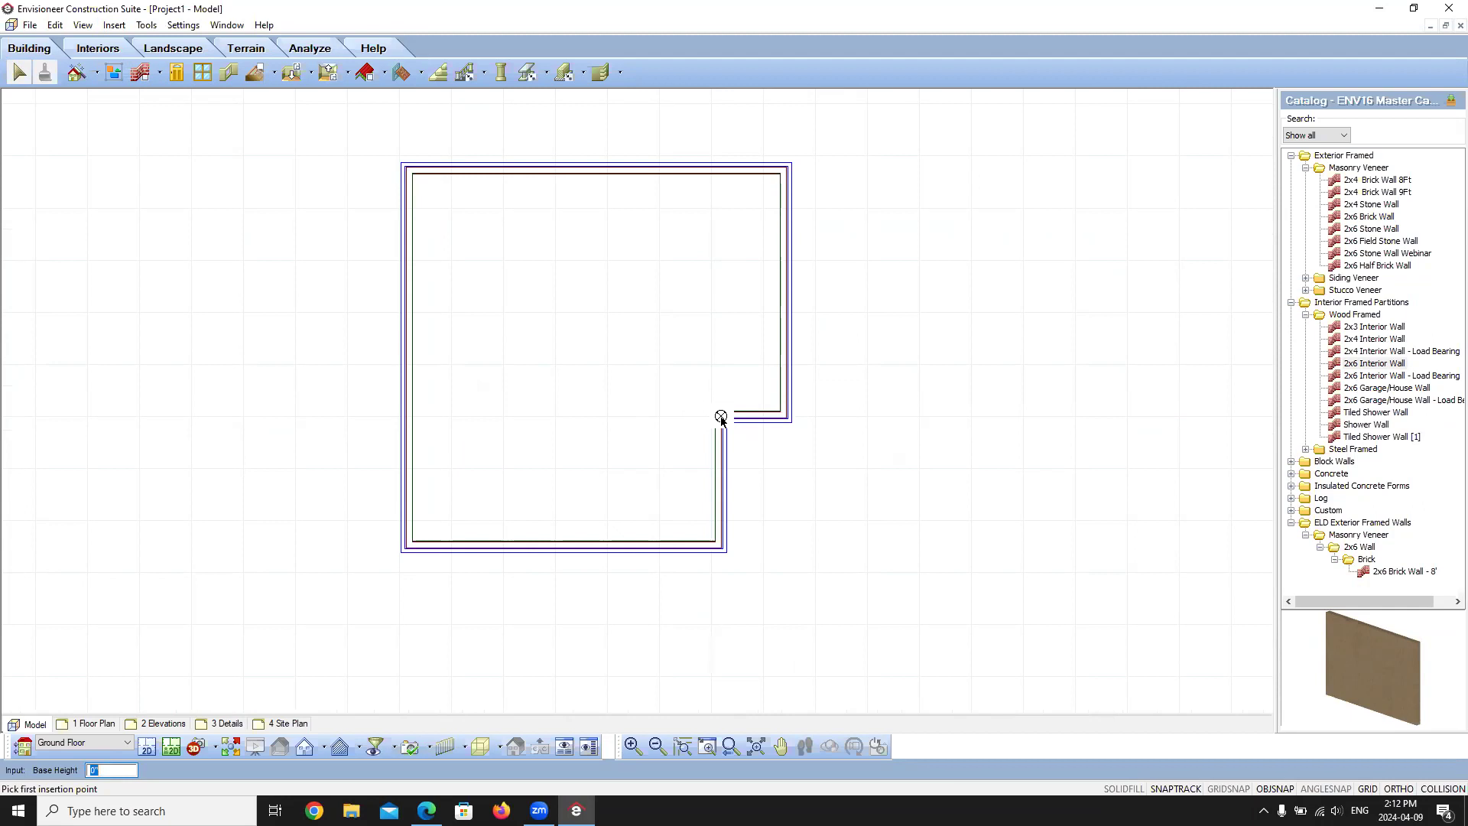
{"action": "left_click", "coordinate": [719, 416]}
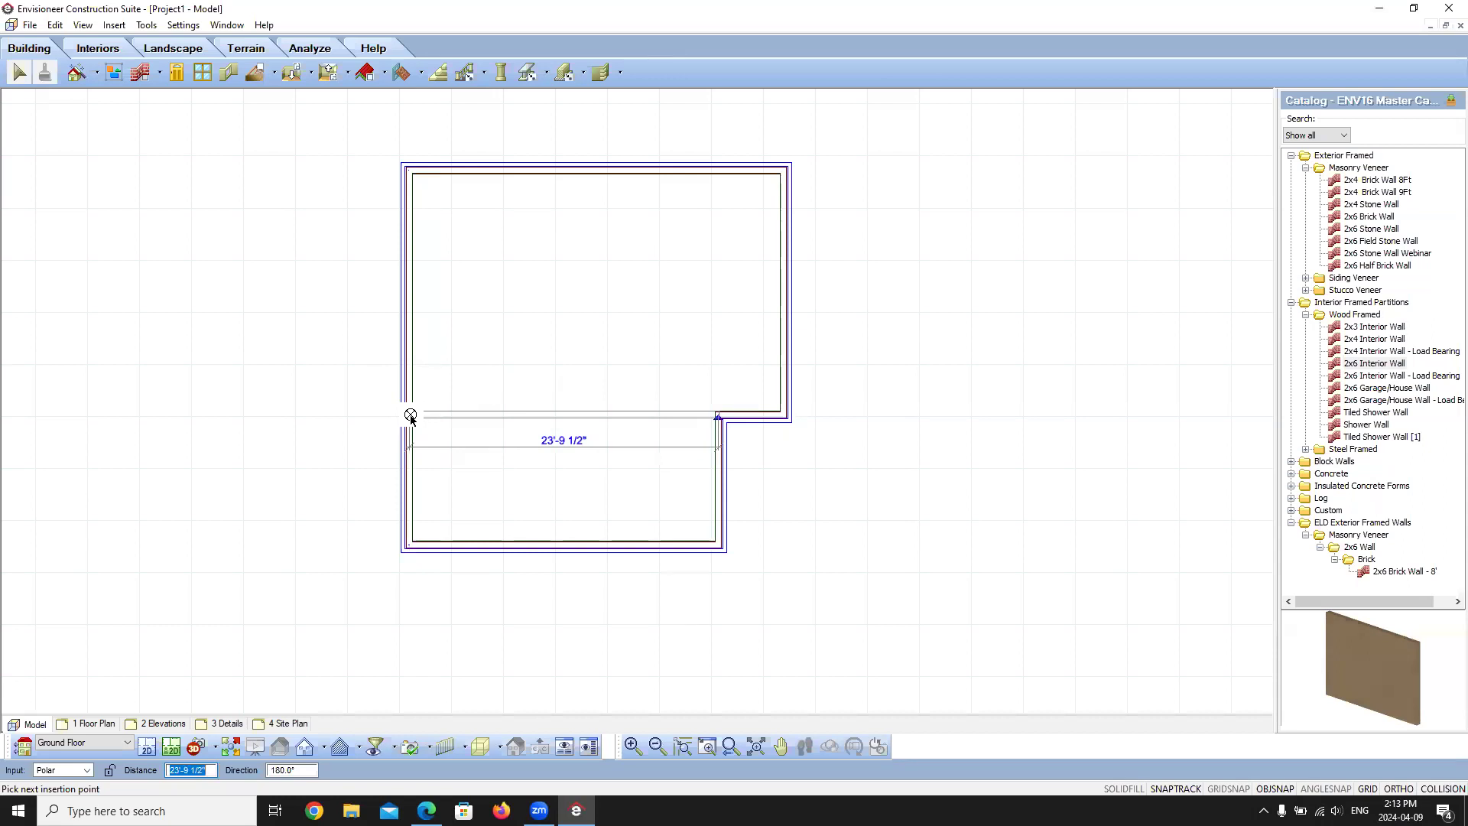
{"action": "left_click", "coordinate": [411, 416]}
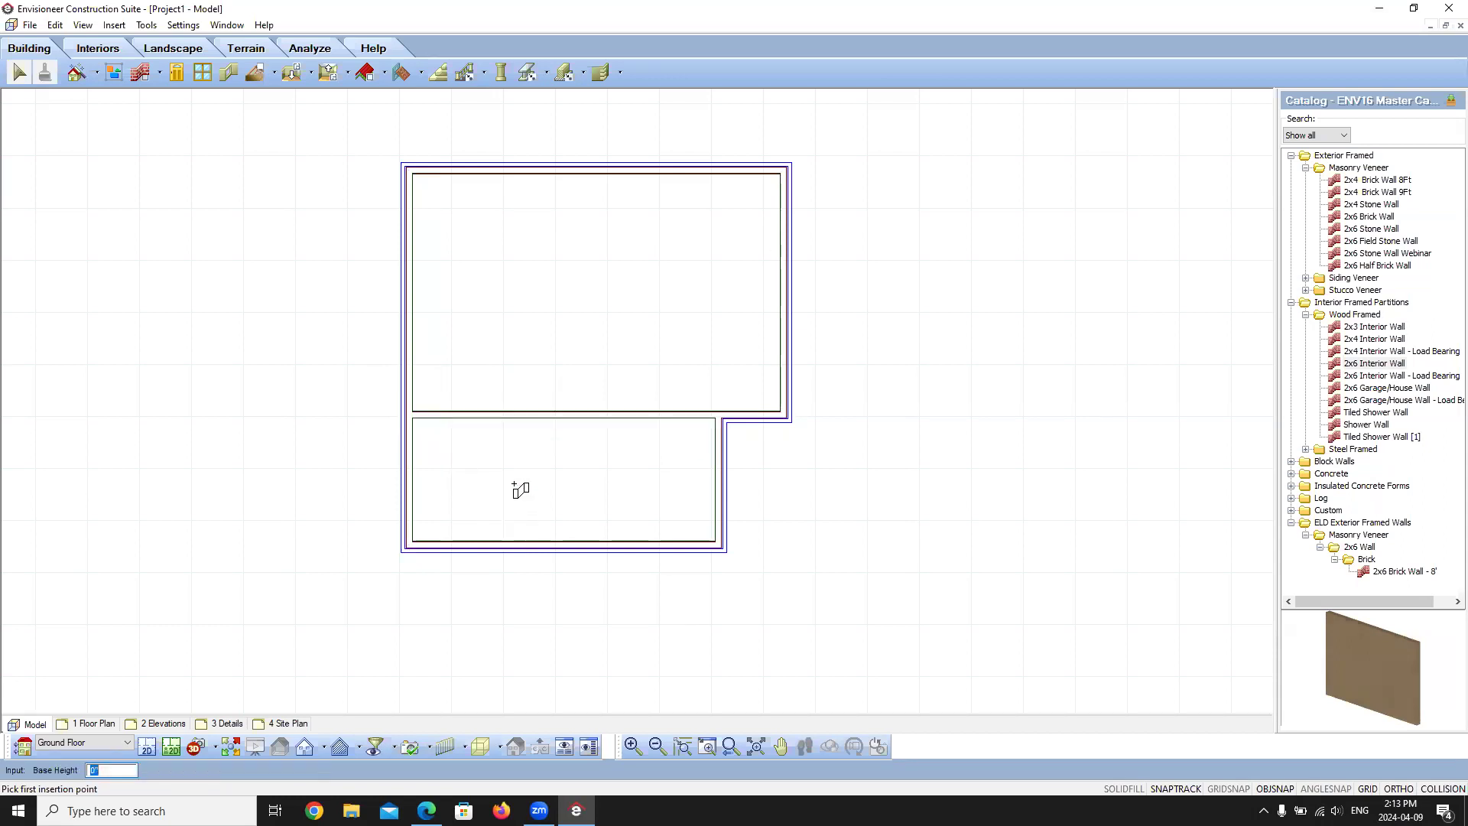
{"action": "scroll", "coordinate": [485, 468], "scroll_direction": "up", "scroll_amount": 3}
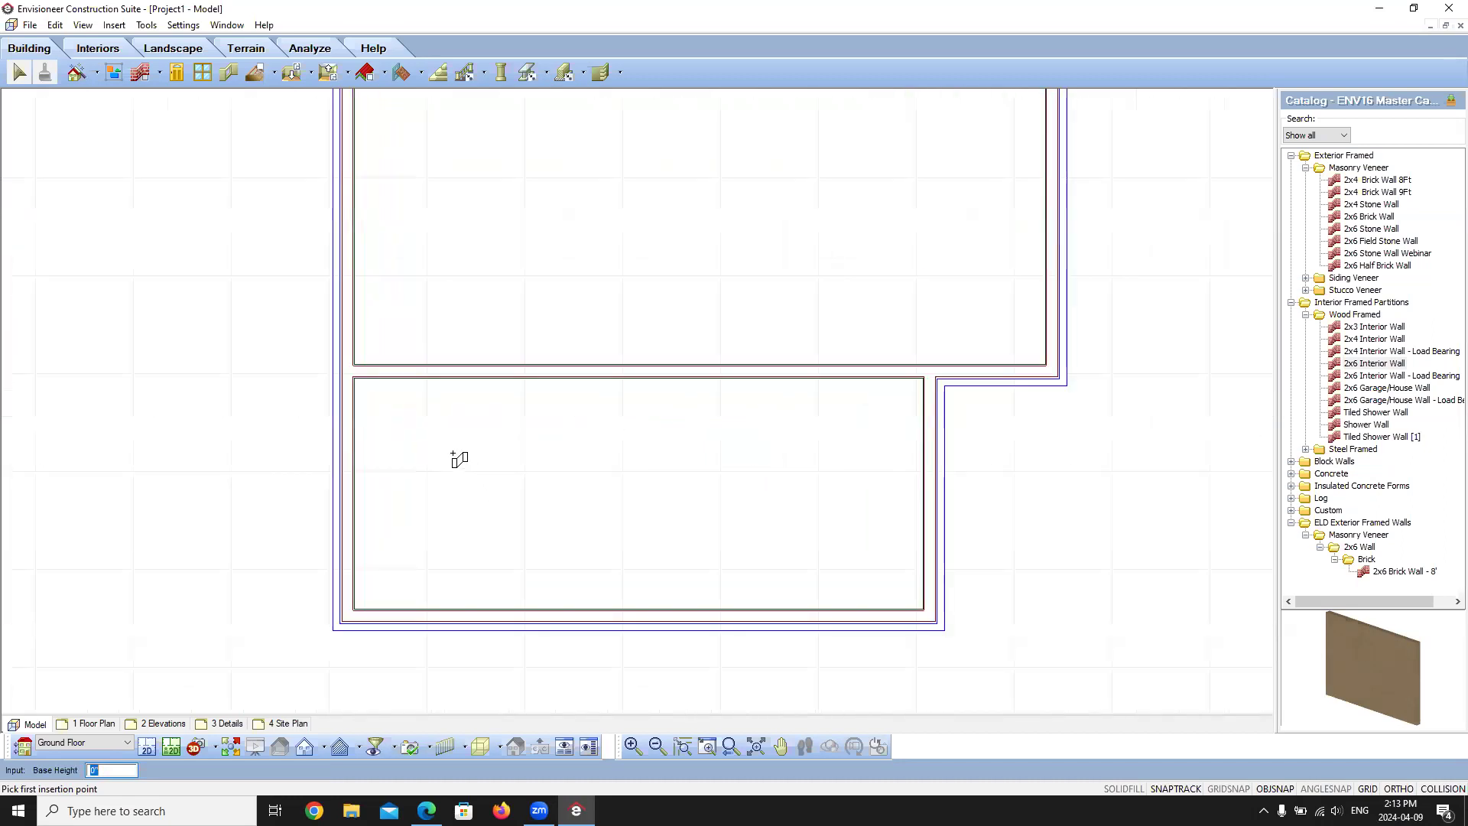
{"action": "scroll", "coordinate": [367, 337], "scroll_direction": "up", "scroll_amount": 2}
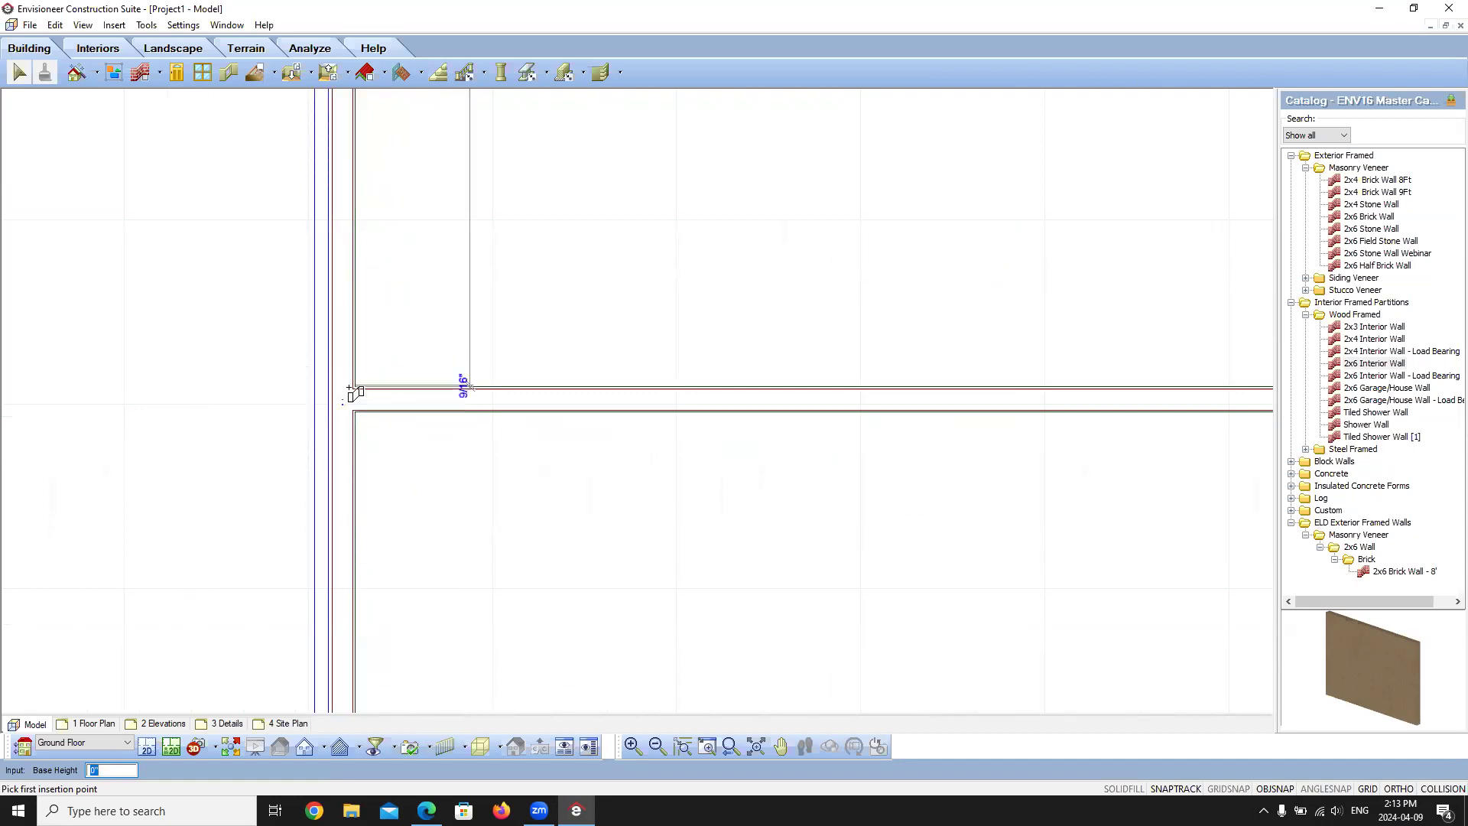
{"action": "scroll", "coordinate": [222, 367], "scroll_direction": "down", "scroll_amount": 3}
{"action": "scroll", "coordinate": [767, 456], "scroll_direction": "up", "scroll_amount": 3}
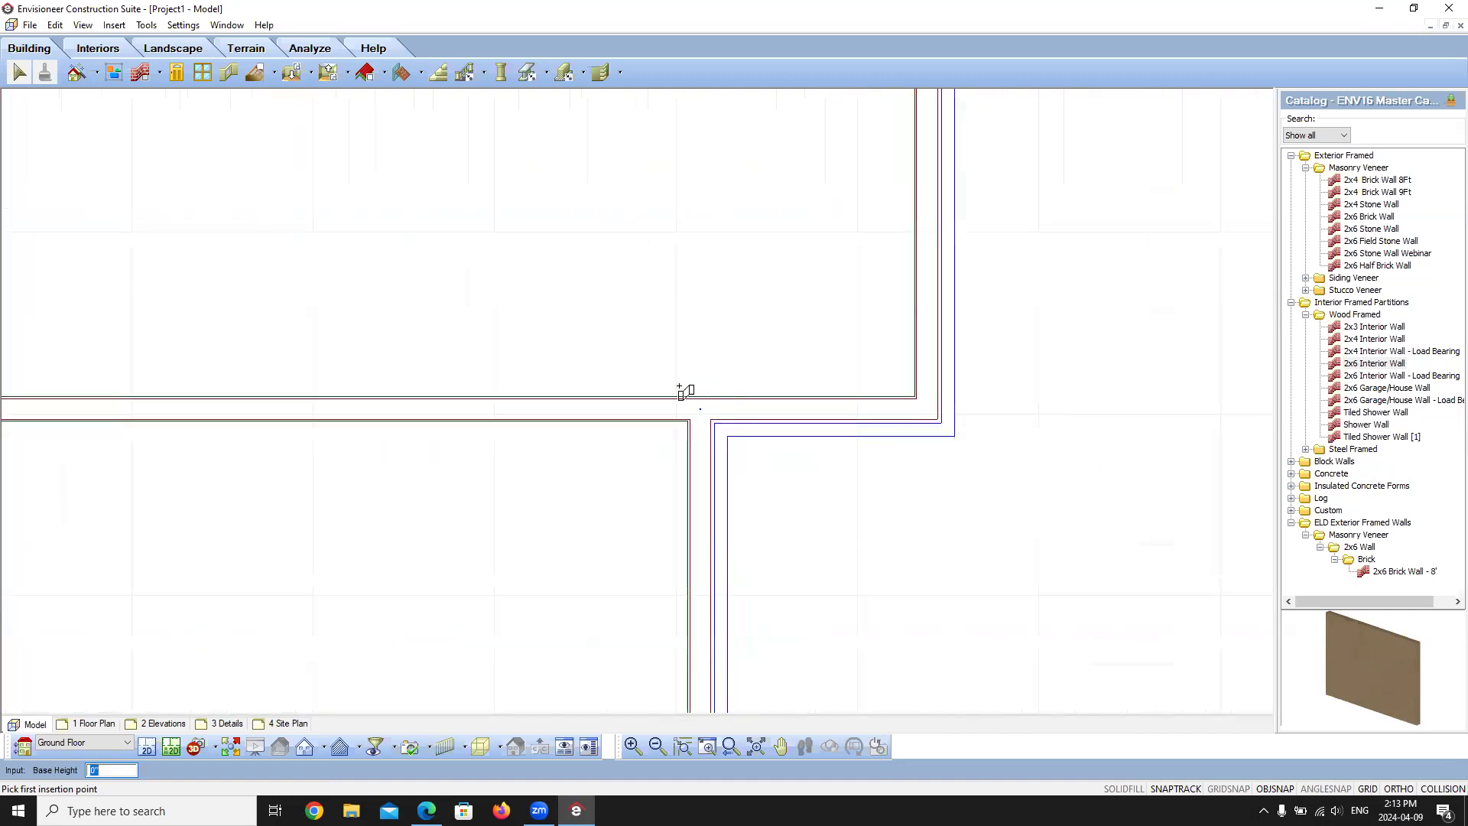
{"action": "scroll", "coordinate": [632, 448], "scroll_direction": "down", "scroll_amount": 2}
{"action": "scroll", "coordinate": [581, 470], "scroll_direction": "down", "scroll_amount": 2}
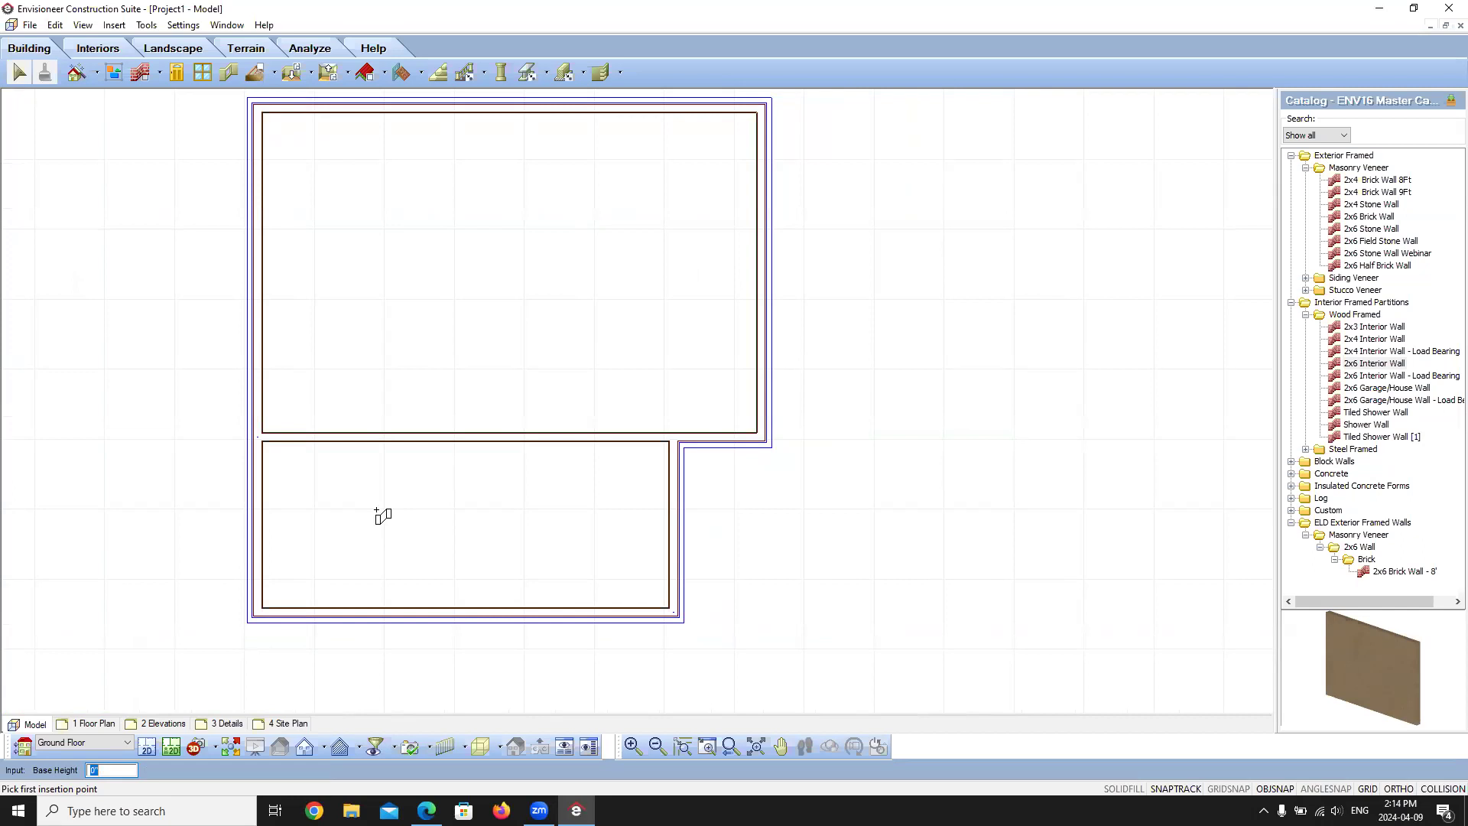
- With a 10' insertion offset from the left exterior wall, draw a vertical interior wall from the horizontal partition up to the top exterior wall, and finish
{"action": "right_click", "coordinate": [375, 498]}
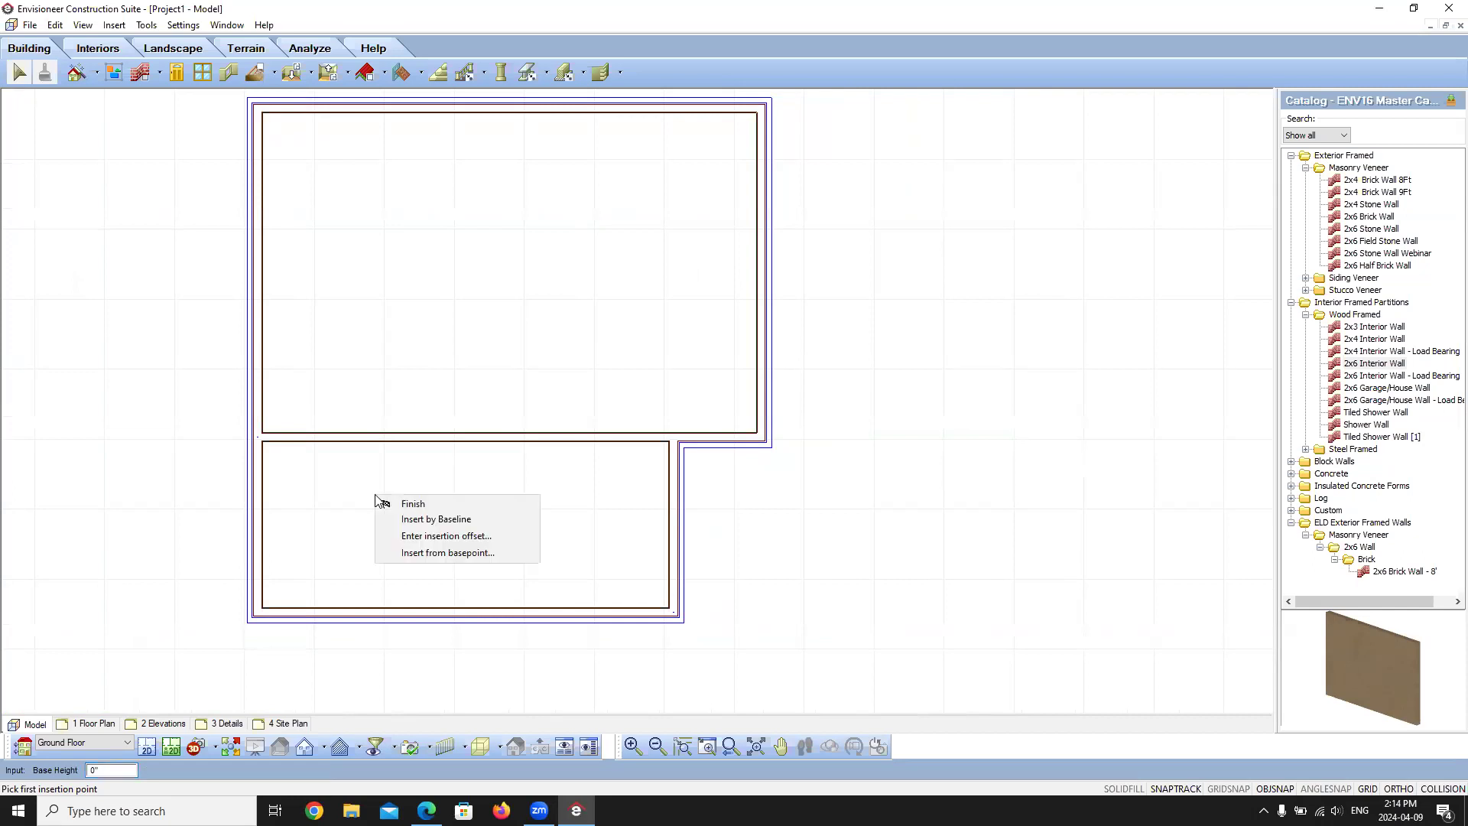
{"action": "left_click", "coordinate": [411, 536]}
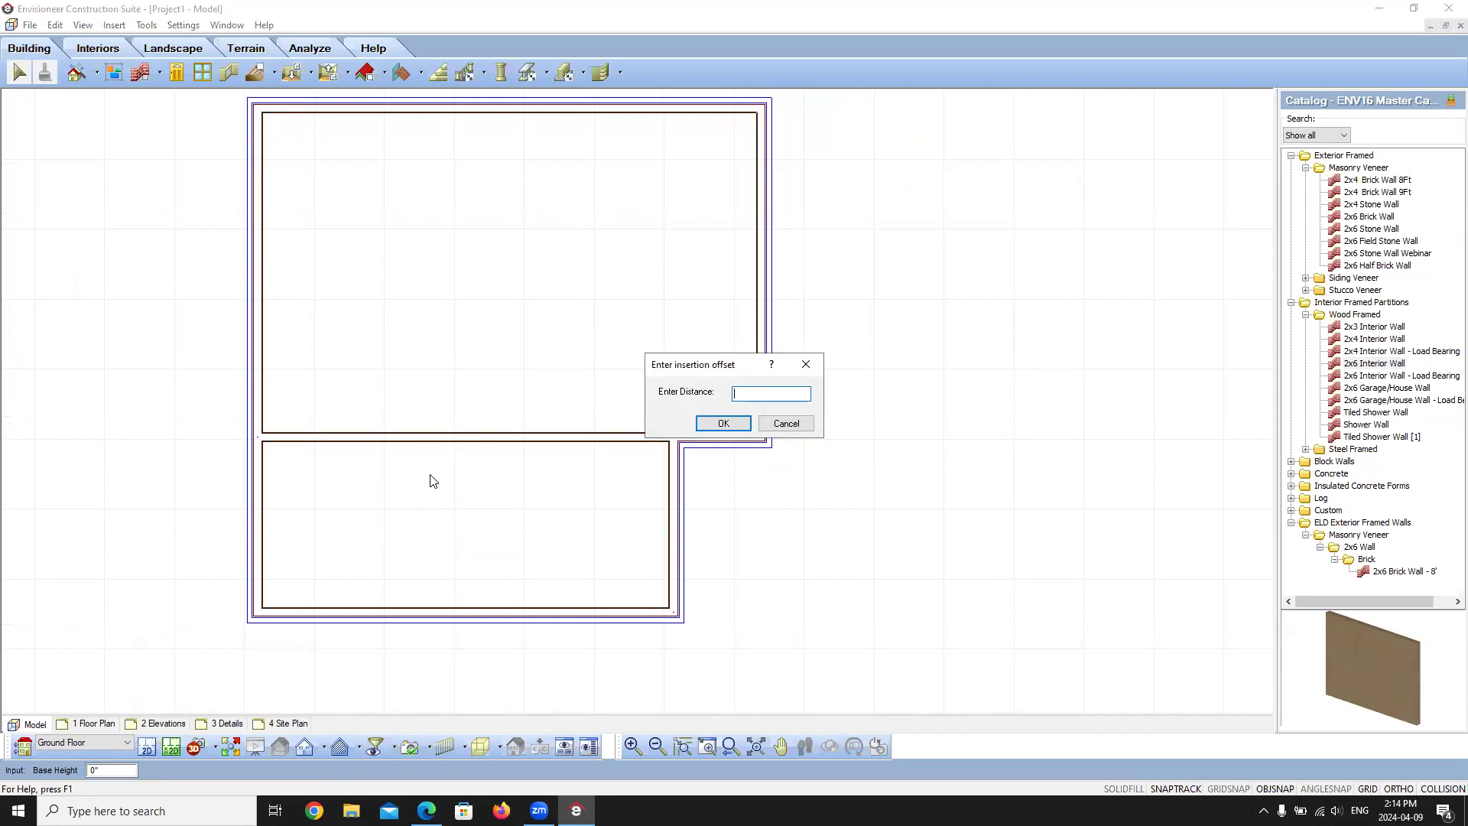
{"action": "type", "text": "10"}
{"action": "left_click", "coordinate": [722, 422]}
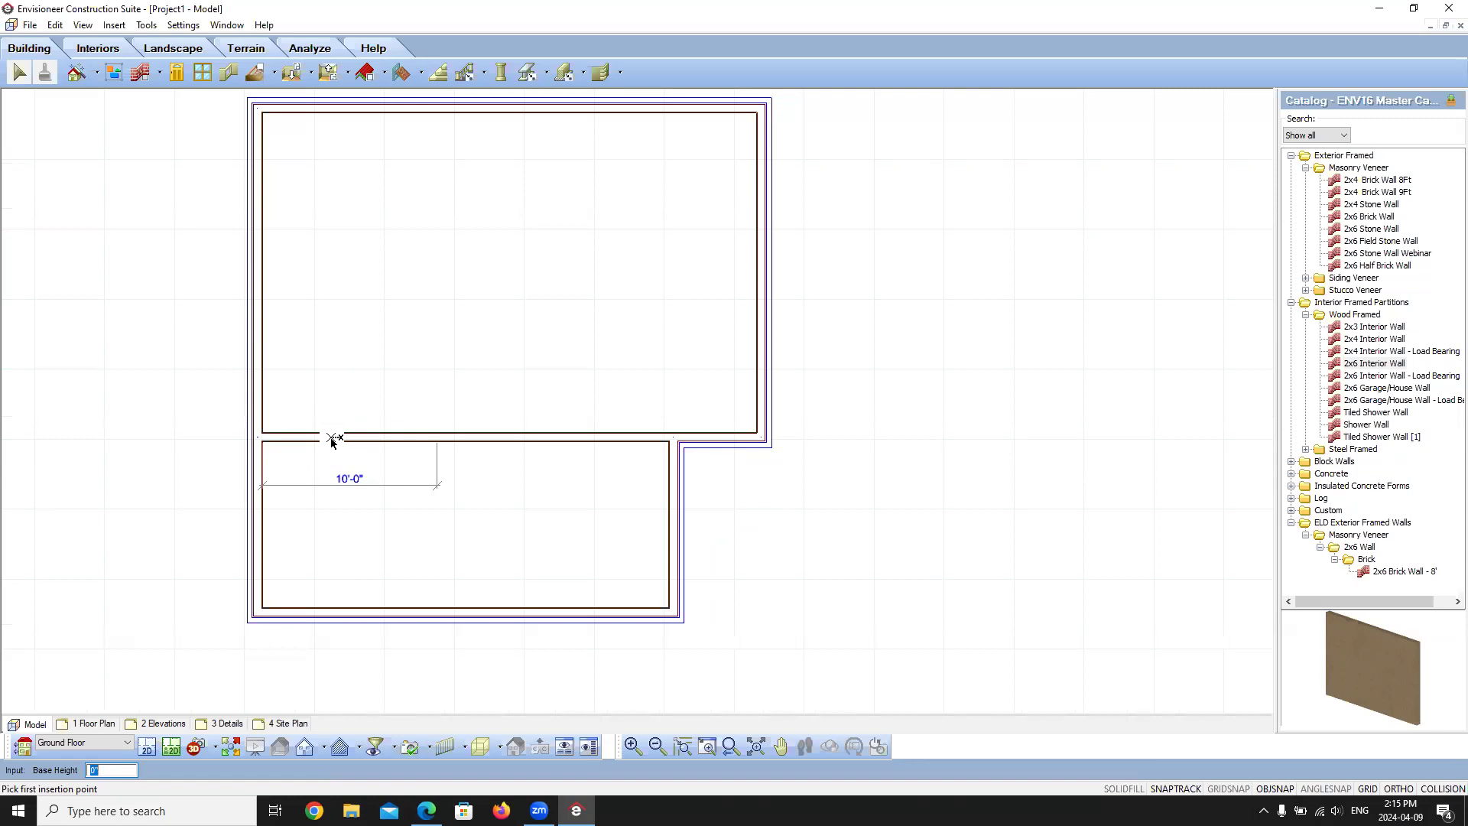
{"action": "left_click", "coordinate": [441, 437]}
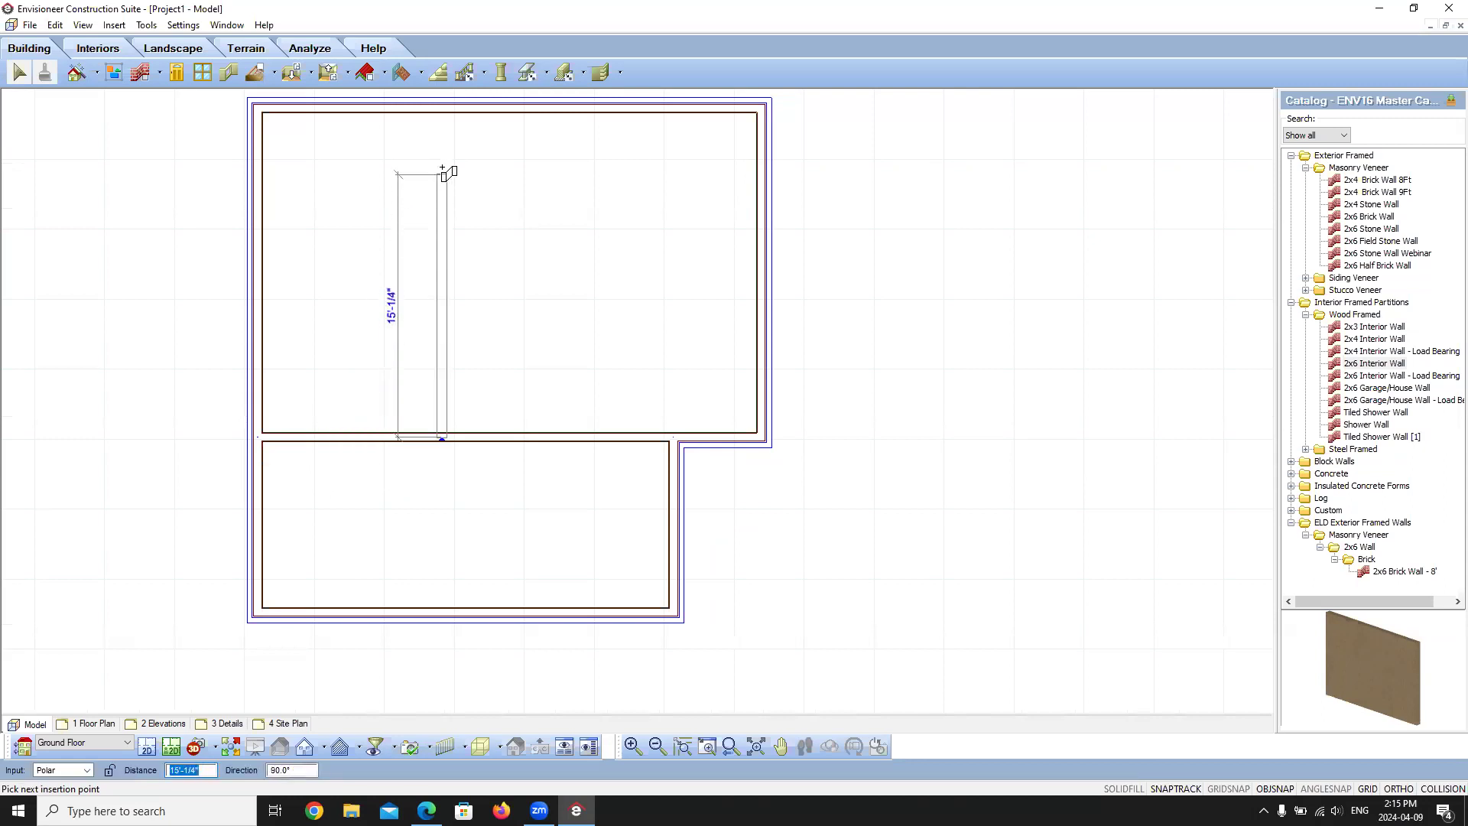
{"action": "left_click", "coordinate": [443, 109]}
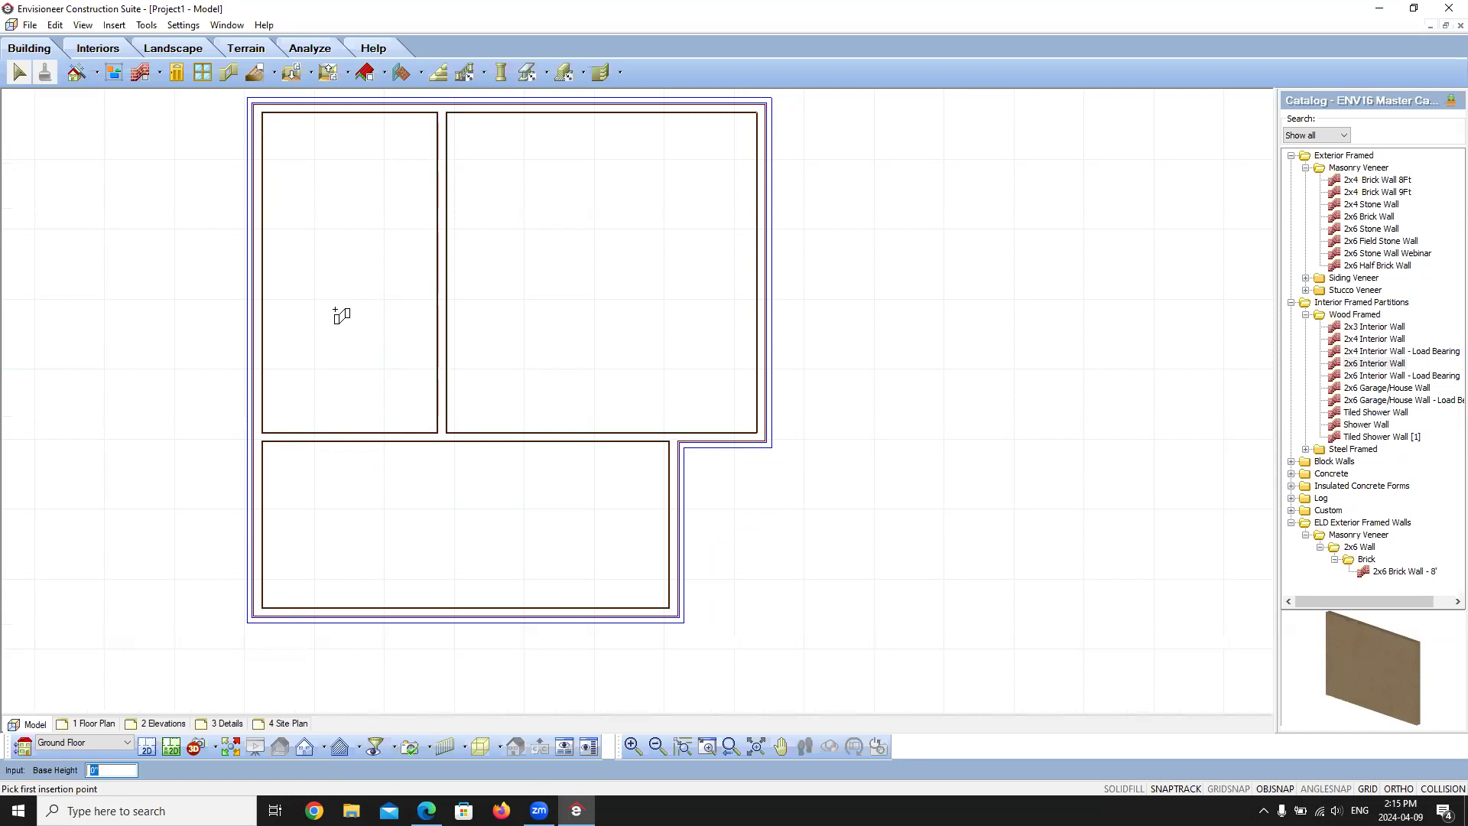
{"action": "right_click", "coordinate": [342, 295]}
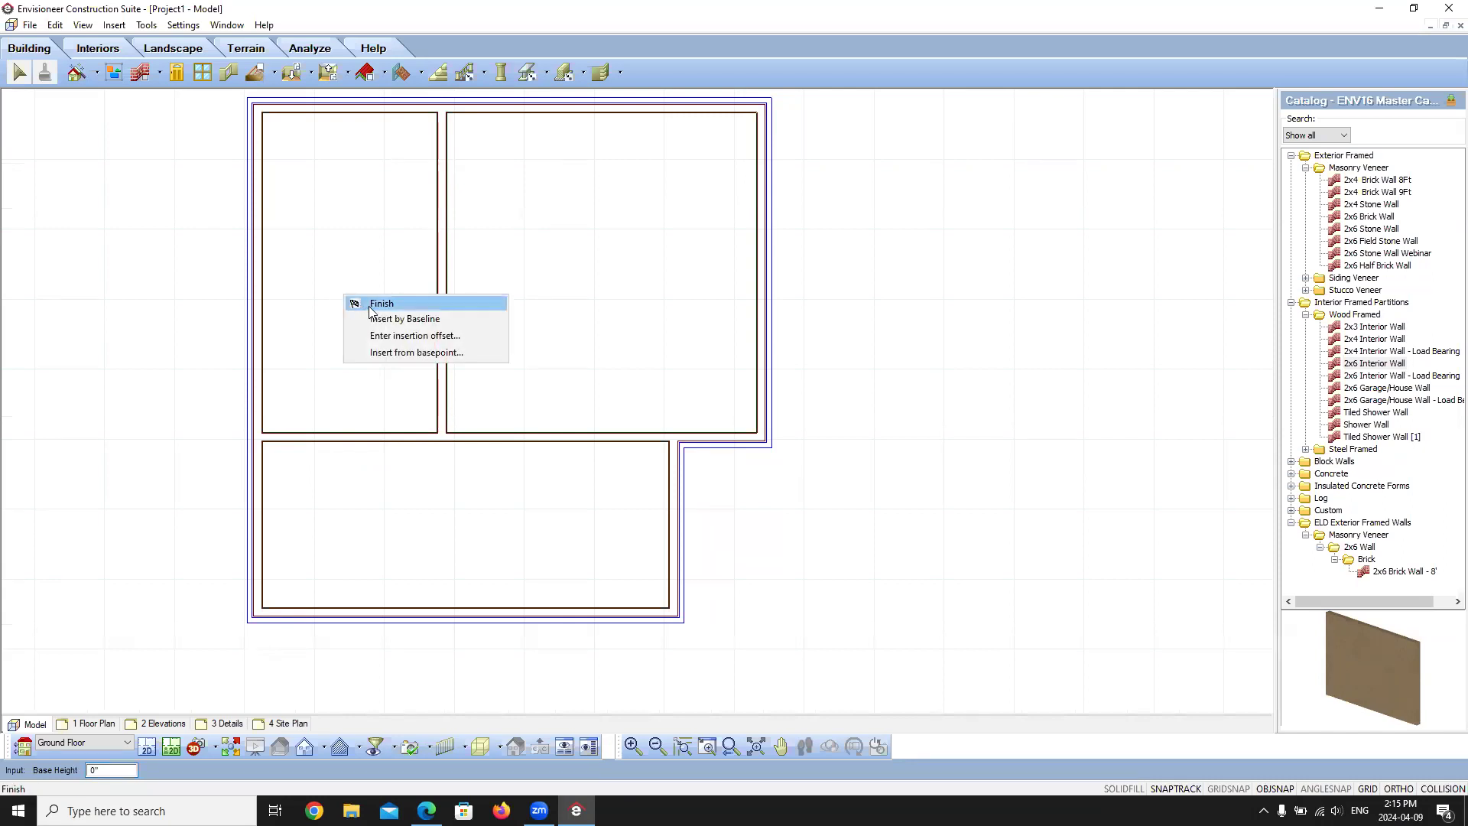
{"action": "left_click", "coordinate": [375, 305]}
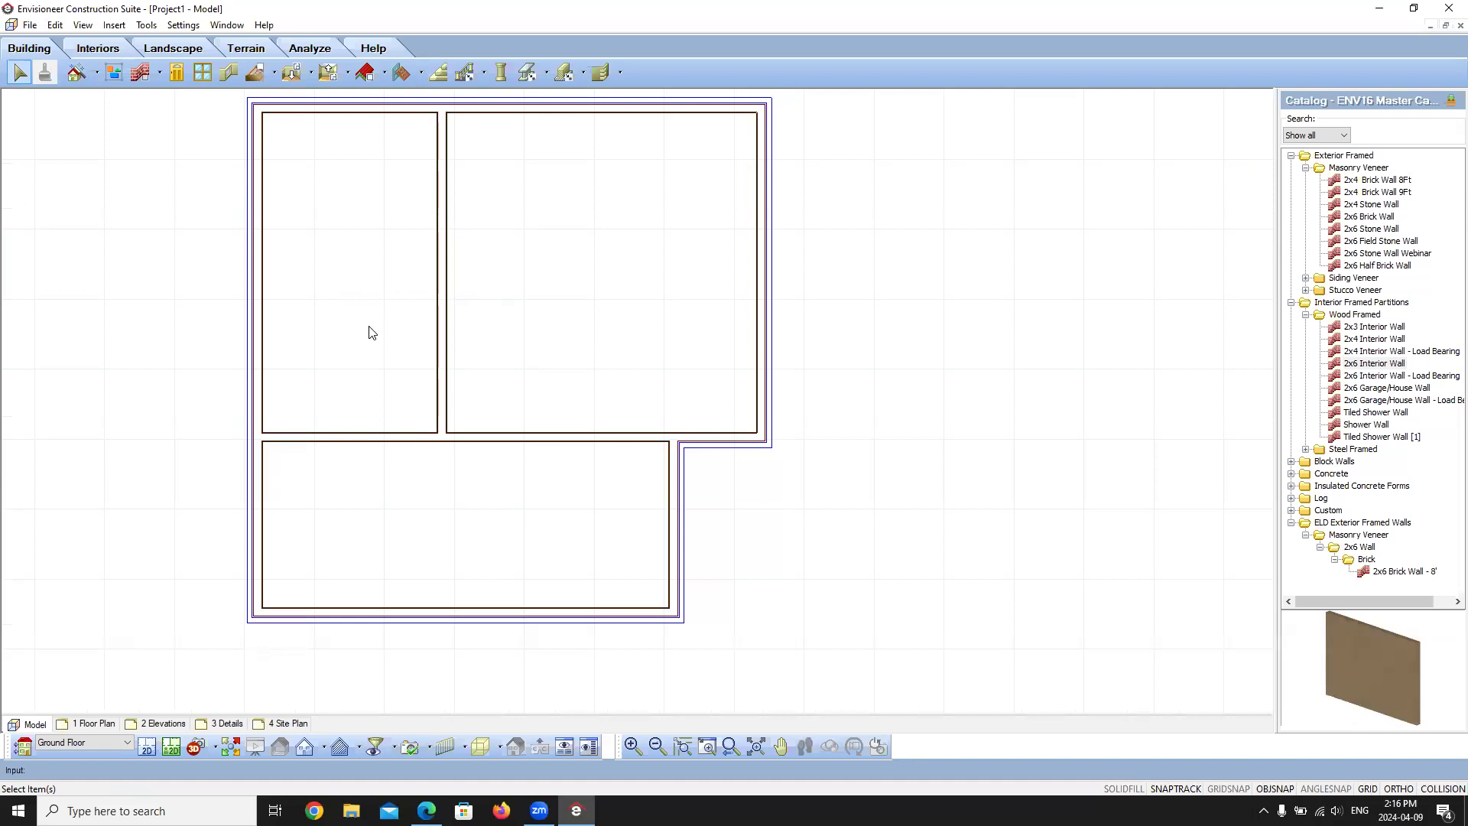
- Duplicate the left segment of the horizontal partition 8' straight up, and delete the copy
{"action": "left_click", "coordinate": [354, 438]}
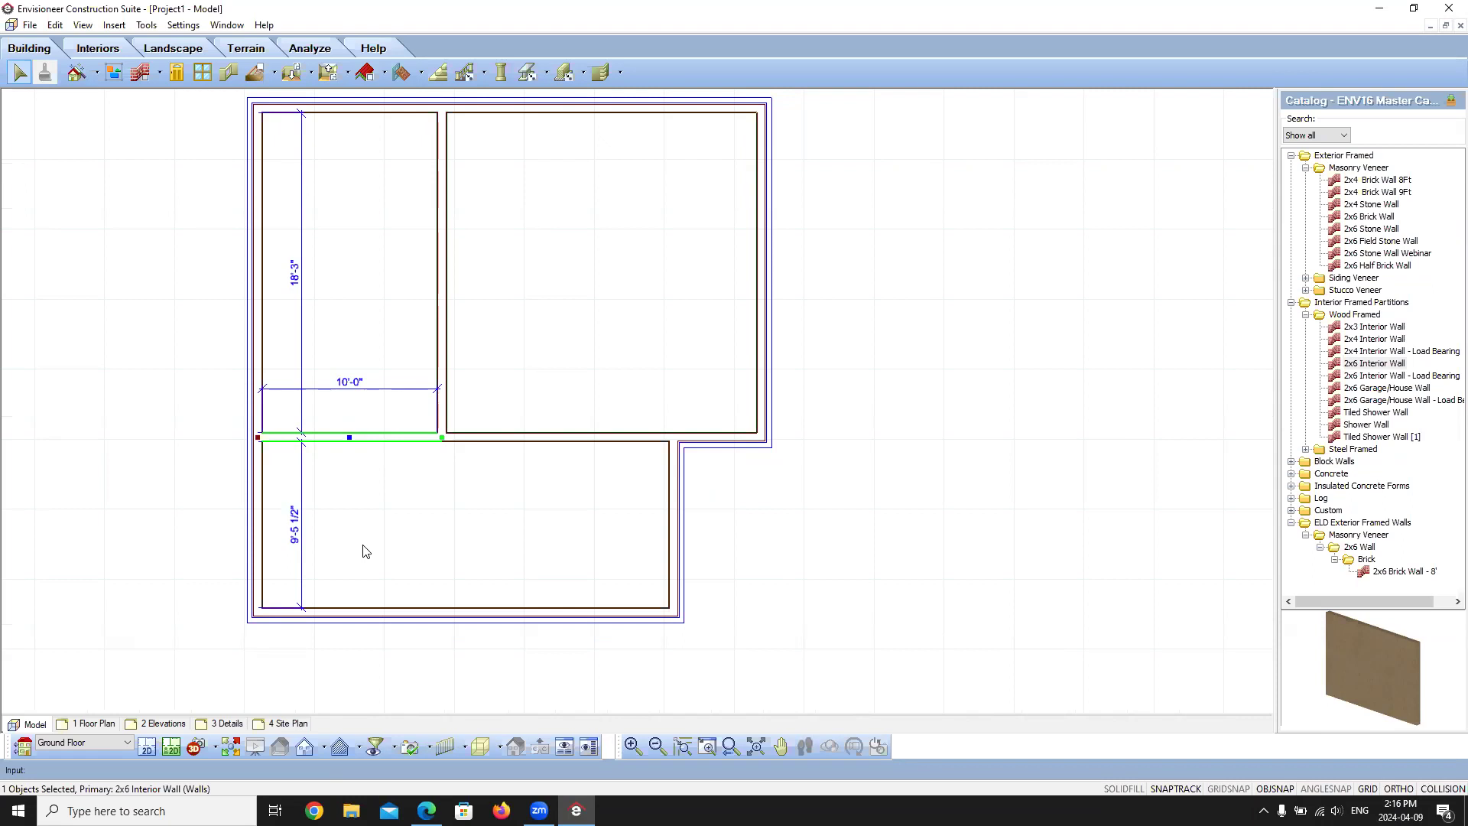
{"action": "right_click", "coordinate": [361, 459]}
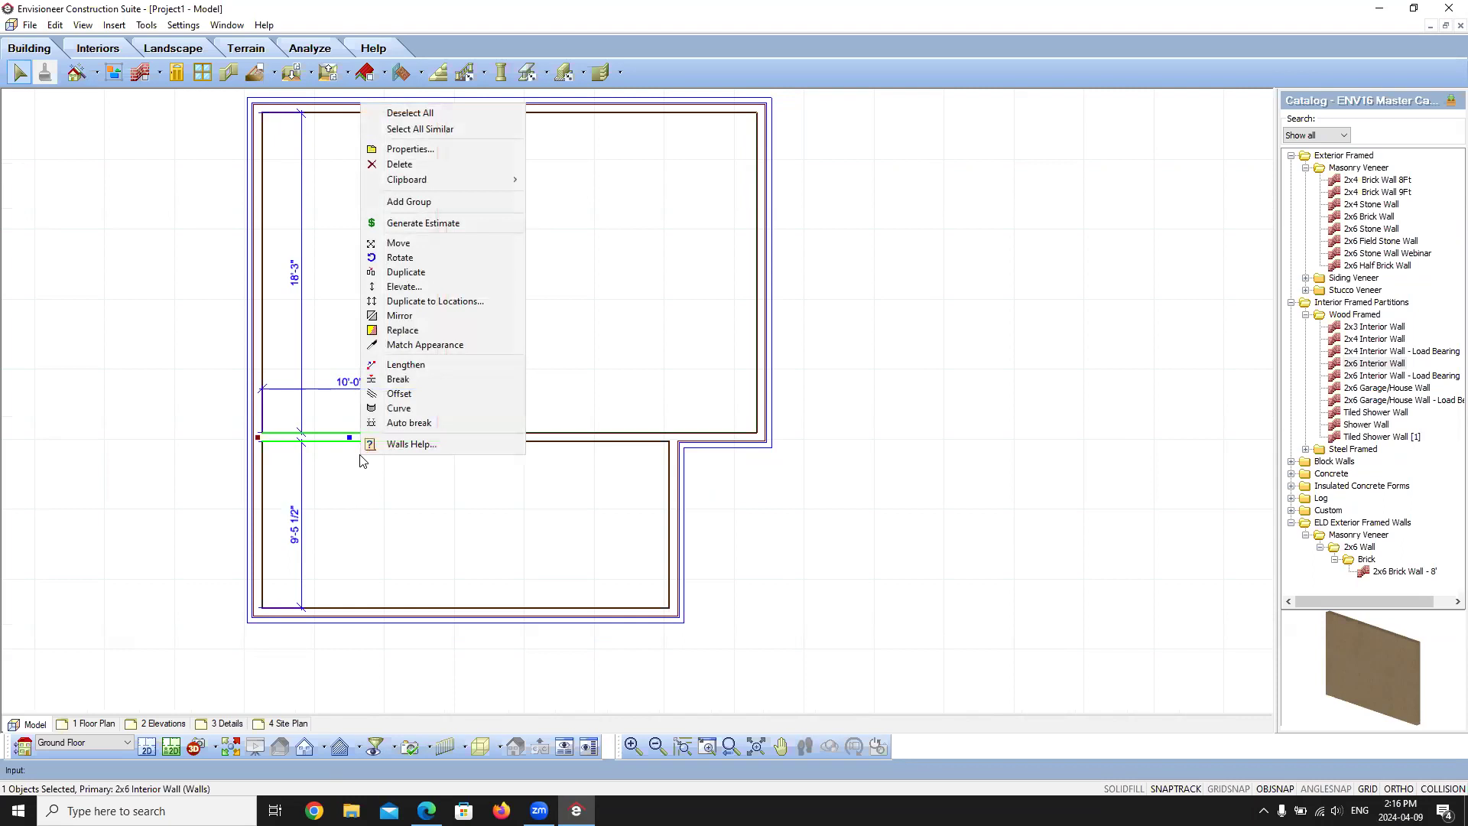
{"action": "left_click", "coordinate": [418, 273]}
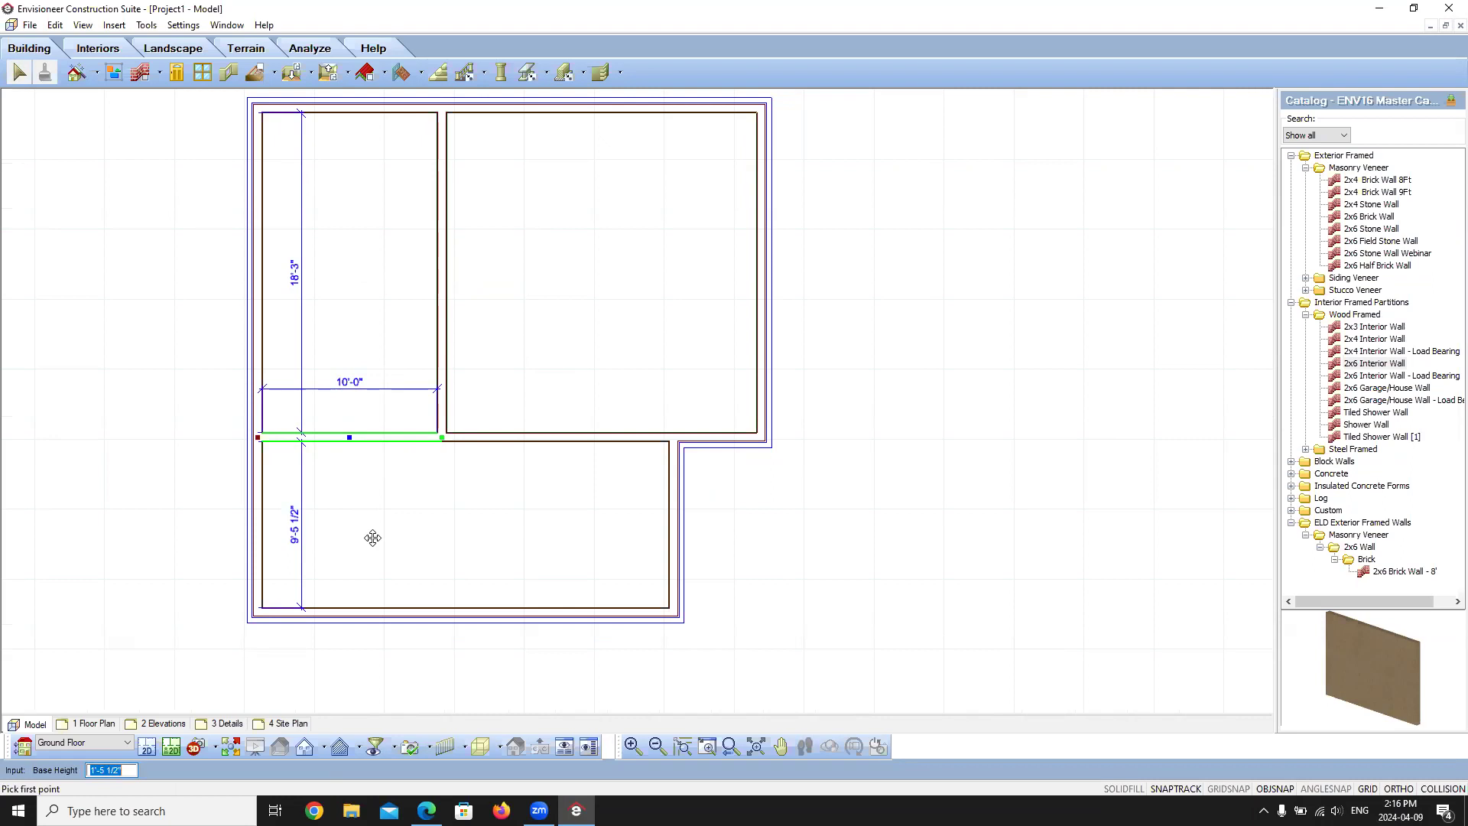
{"action": "left_click", "coordinate": [349, 439]}
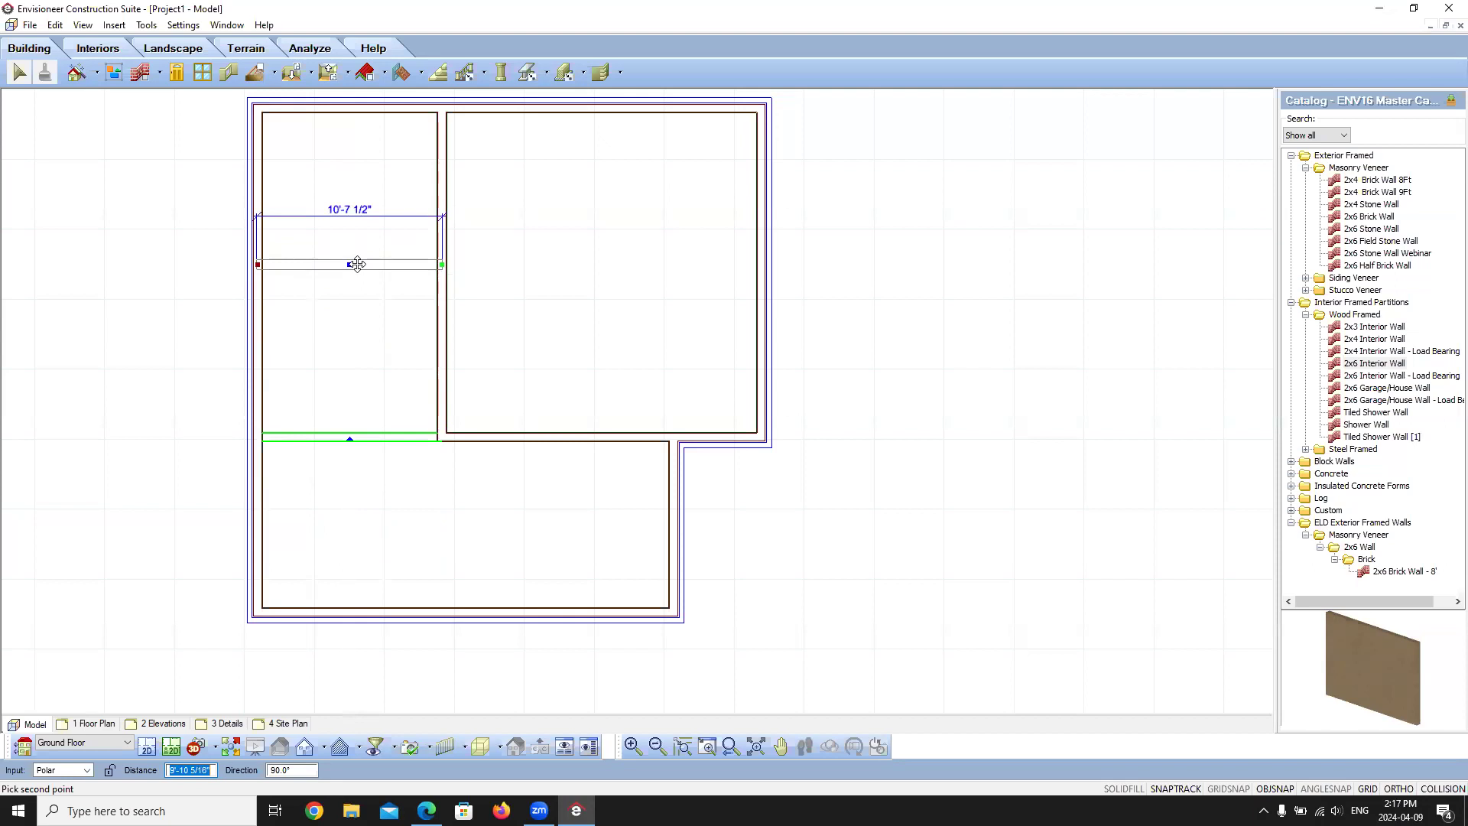
{"action": "type", "text": "8"}
{"action": "key", "text": "Return"}
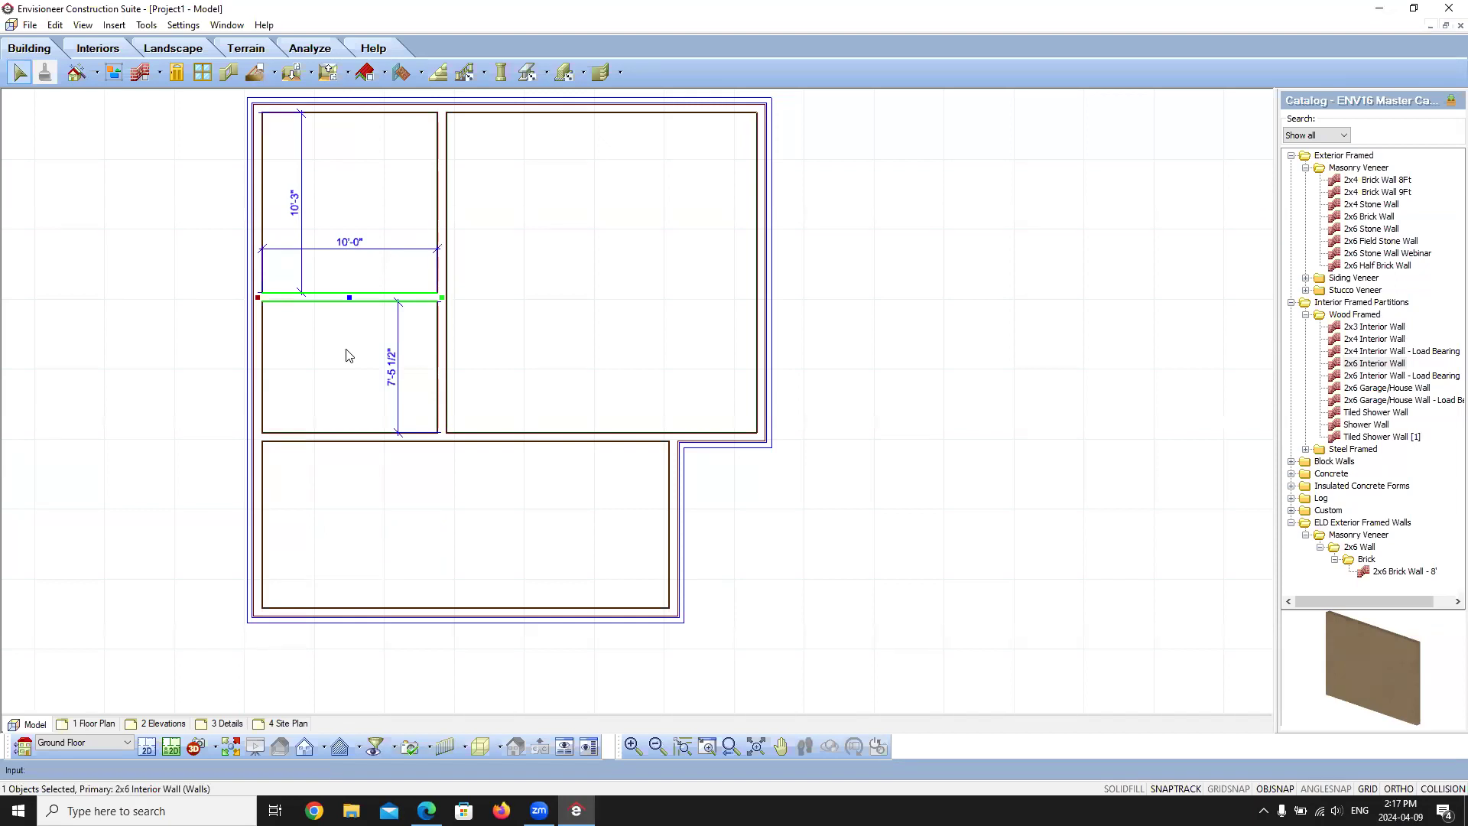
{"action": "key", "text": "Delete"}
- Duplicate the left segment of the horizontal partition straight up freehand, leaving about 7'-7" clear between the copy and the original
{"action": "left_click", "coordinate": [339, 437]}
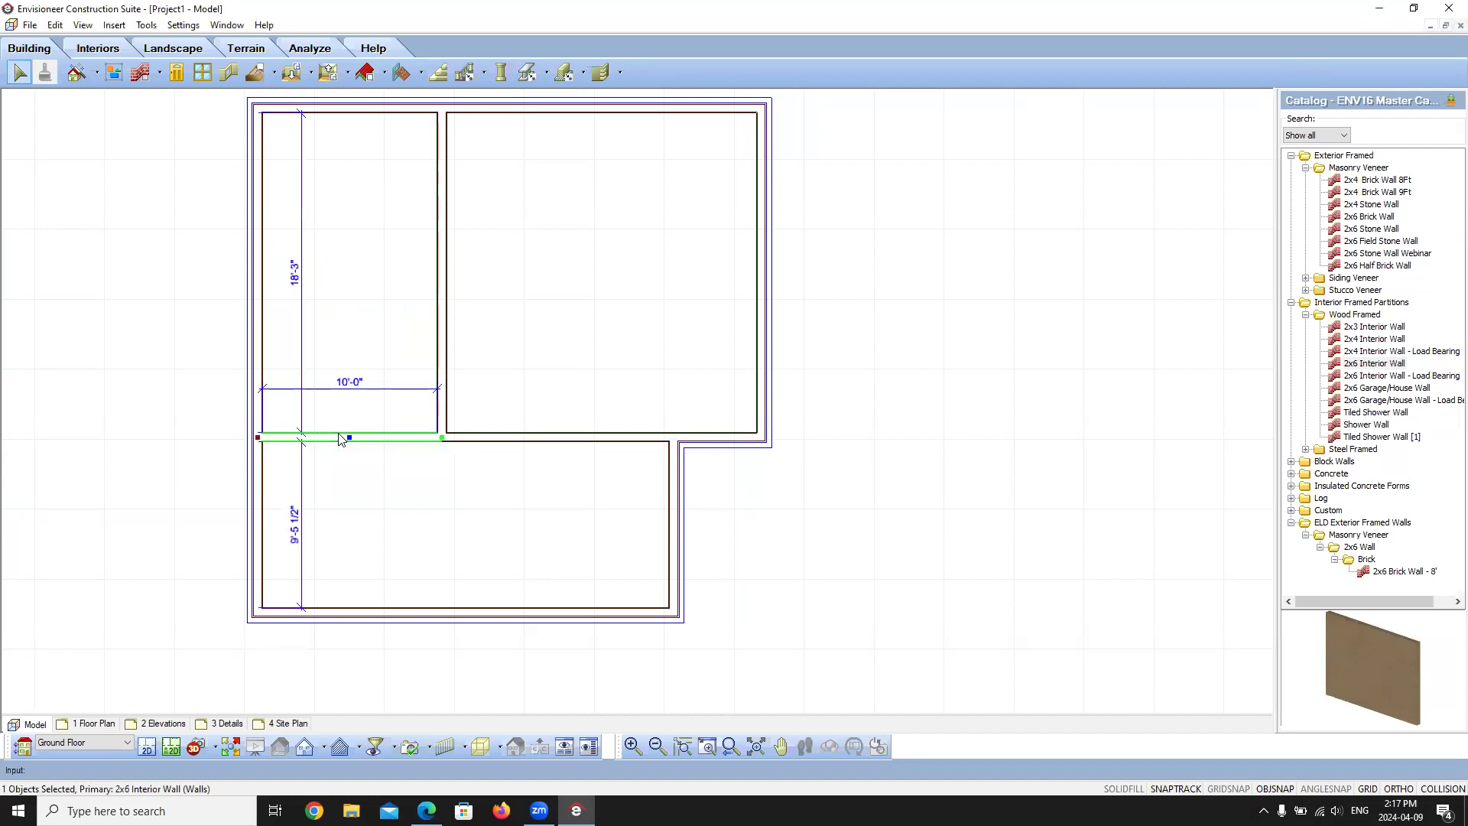
{"action": "right_click", "coordinate": [338, 441]}
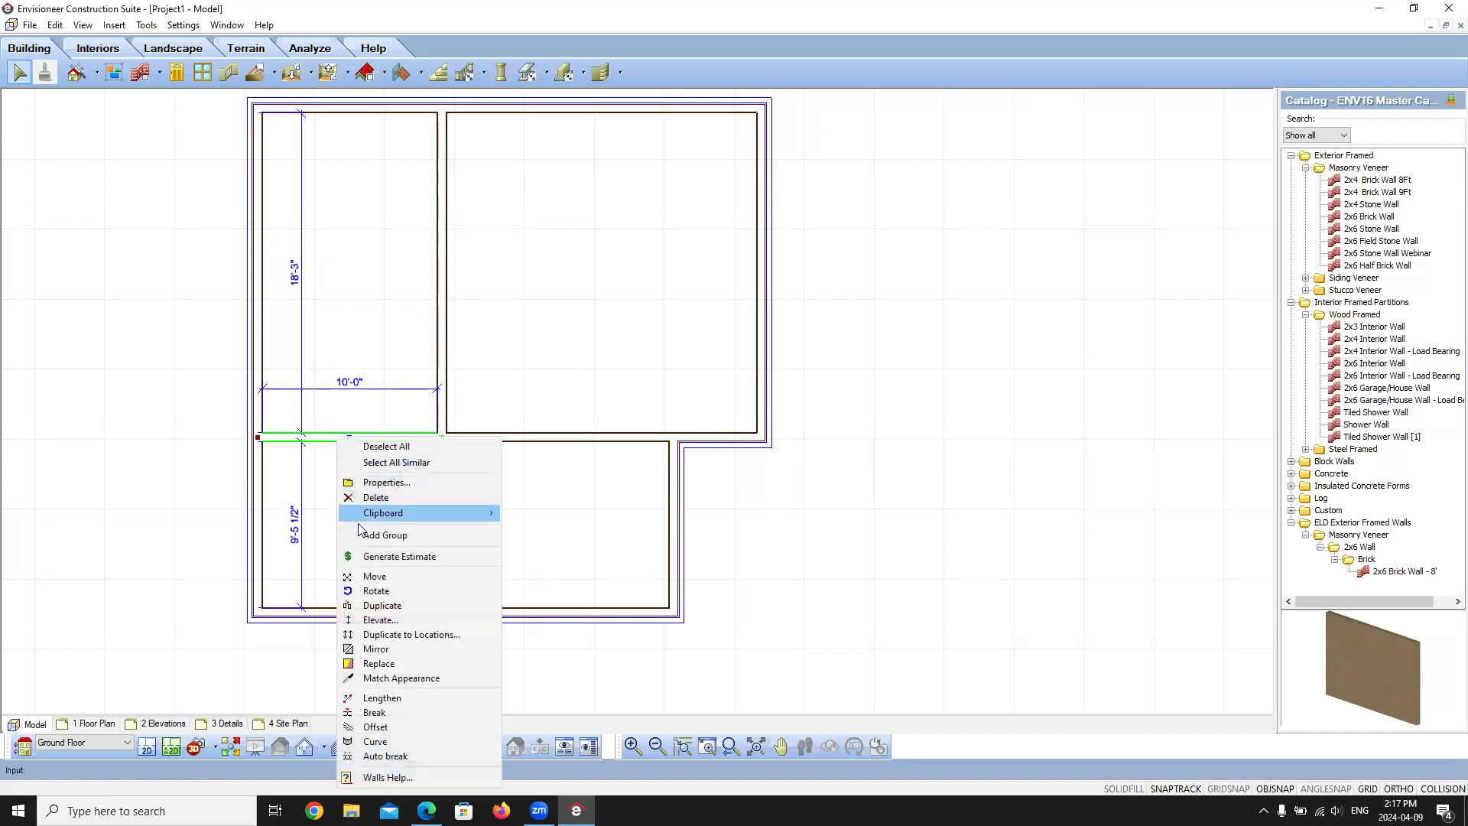
{"action": "left_click", "coordinate": [375, 602]}
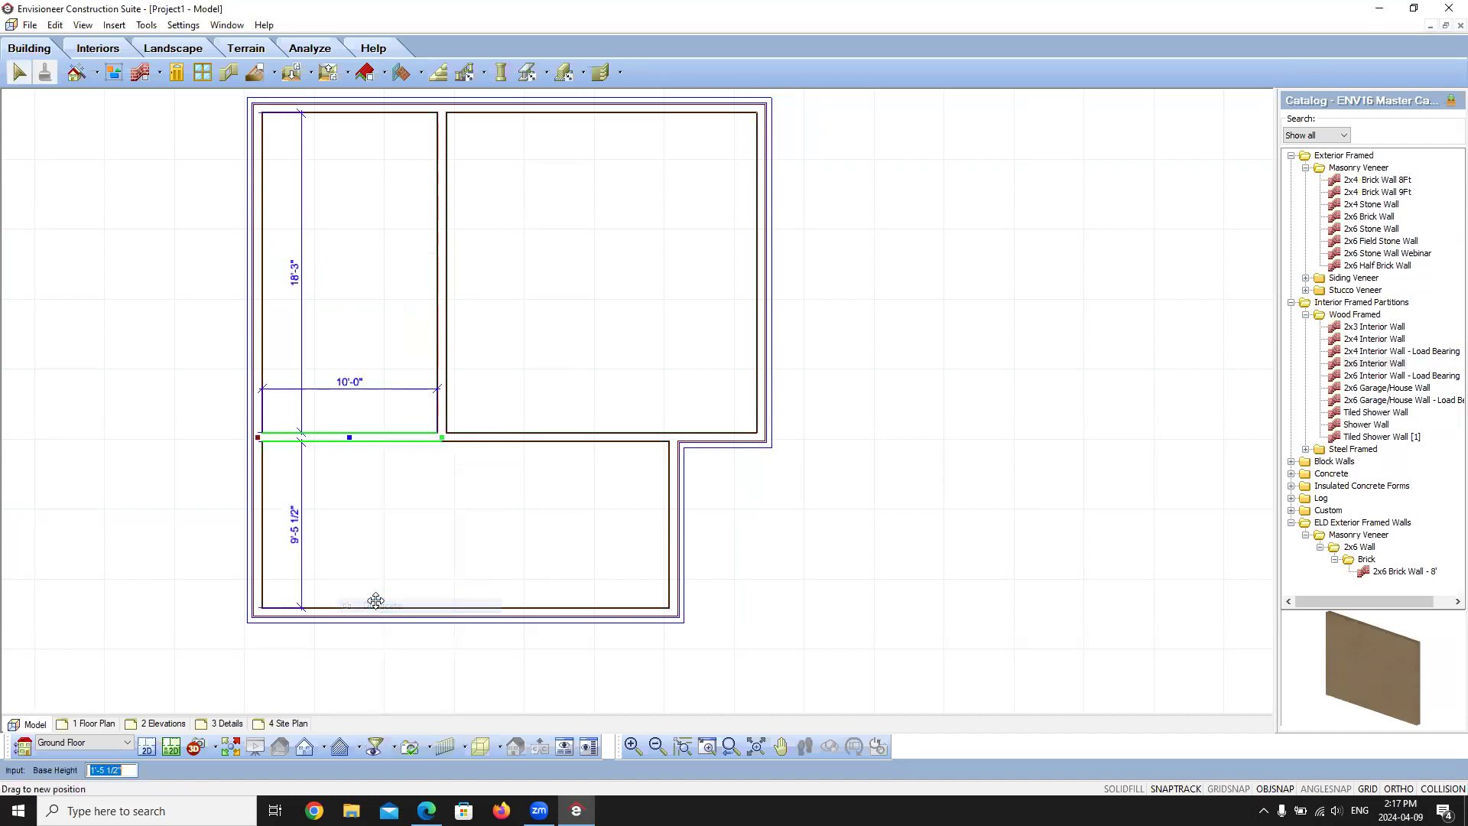
{"action": "left_click", "coordinate": [351, 441]}
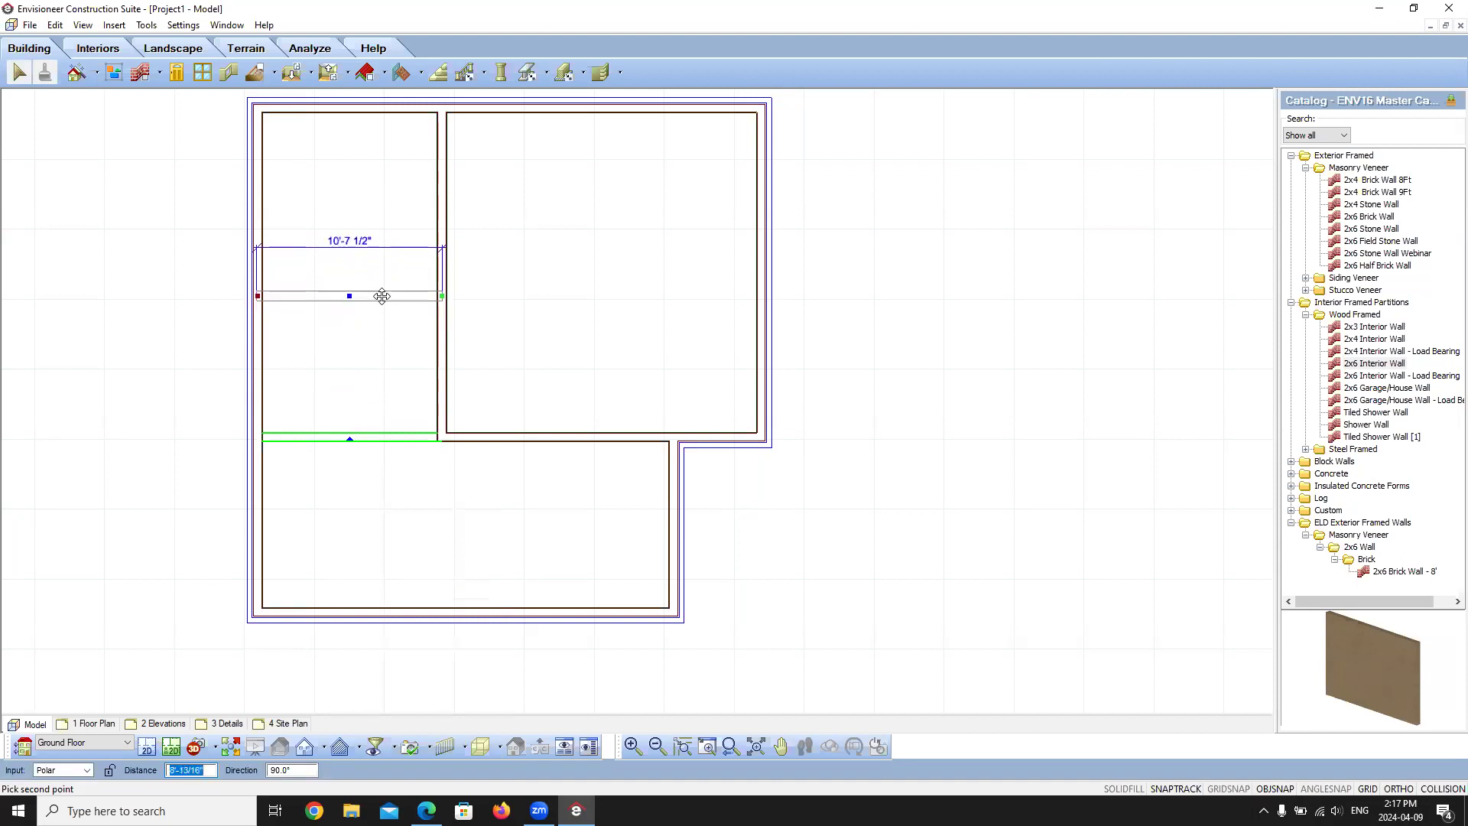
{"action": "left_click", "coordinate": [382, 295]}
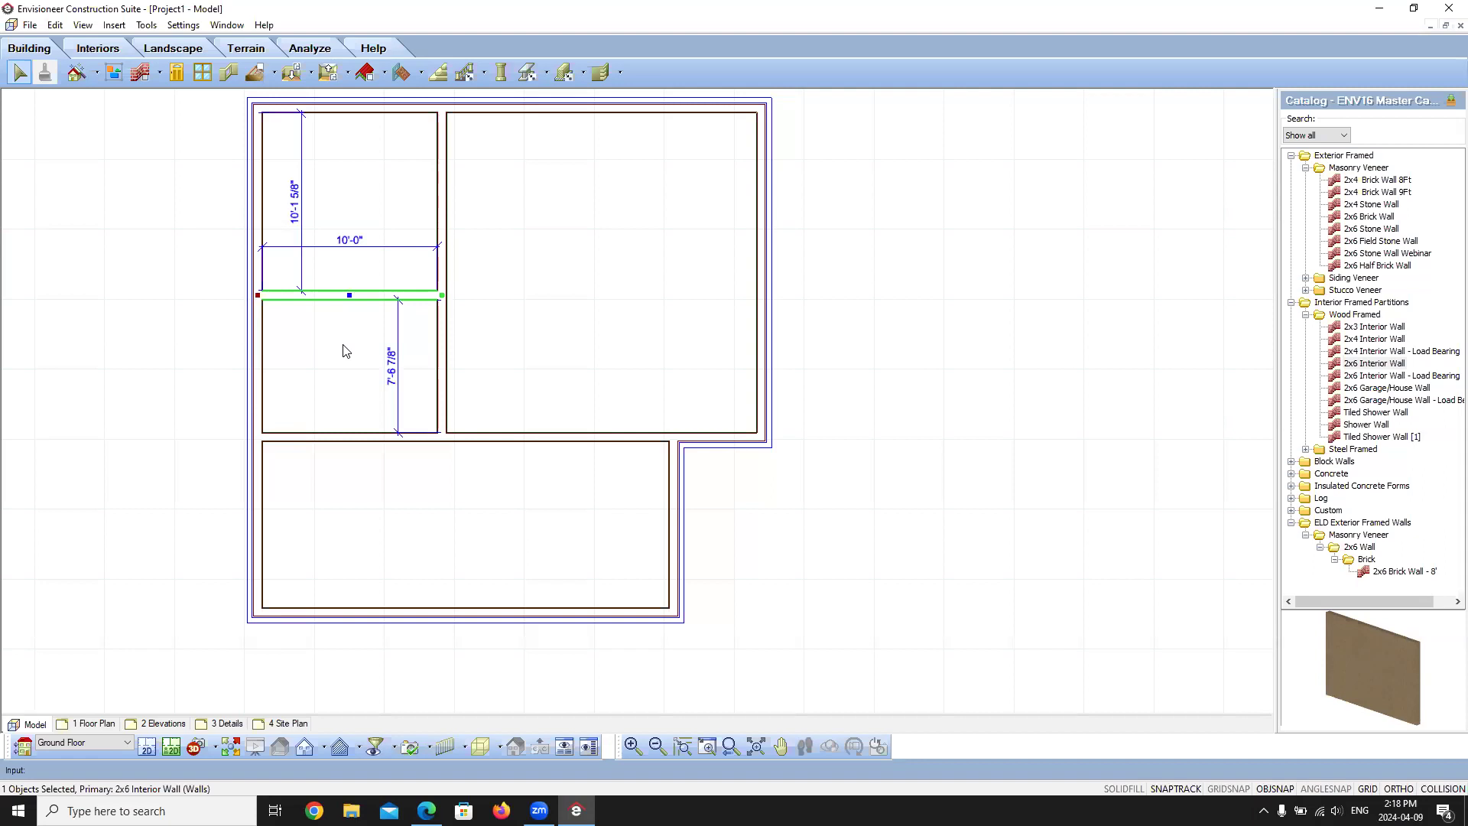
- Set the clear distance between the duplicated upper partition and the horizontal partition below to 9', moving the upper wall, and undo it
{"action": "left_click", "coordinate": [395, 361]}
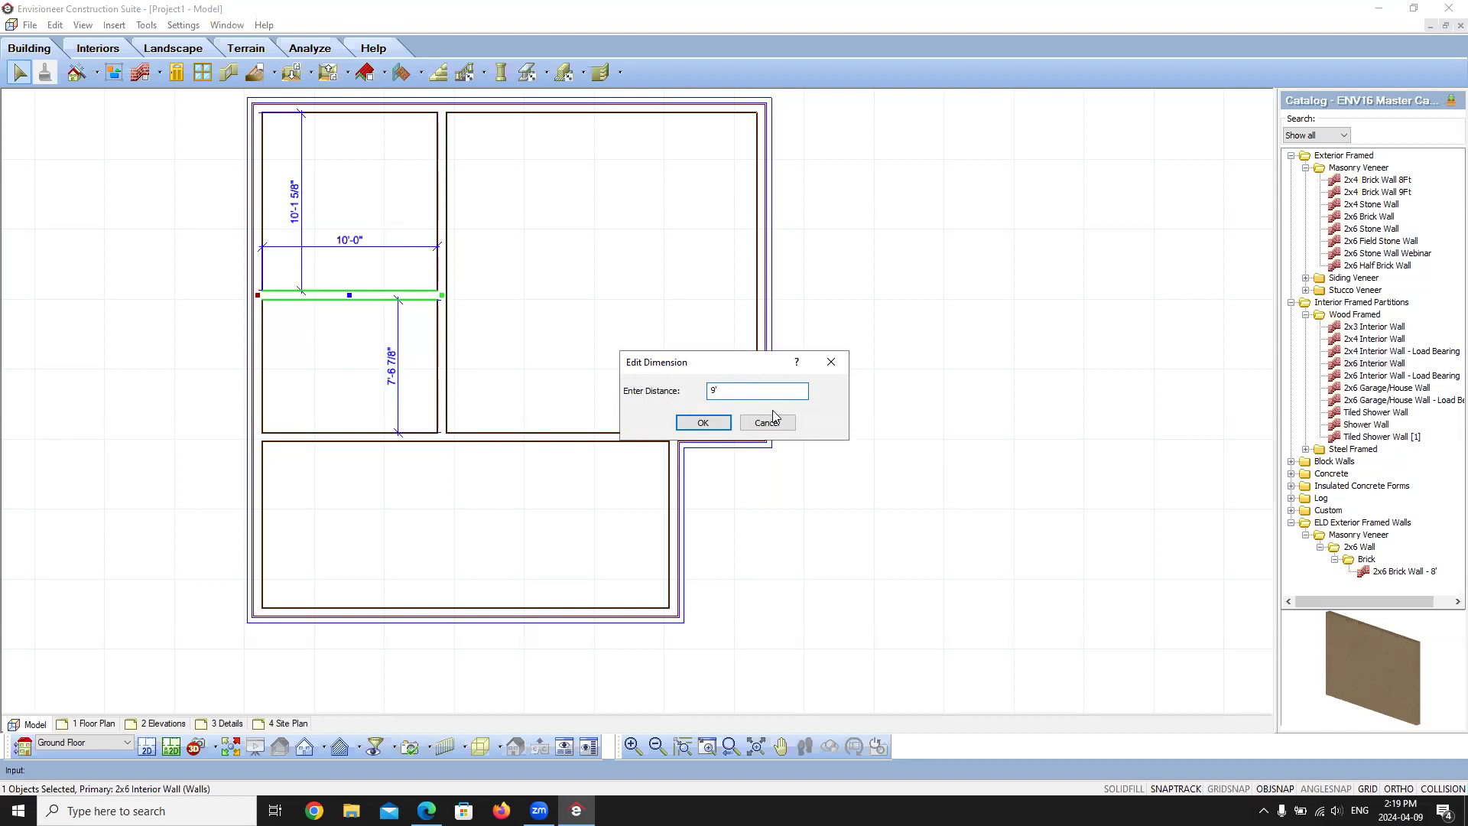
{"action": "left_click", "coordinate": [701, 422]}
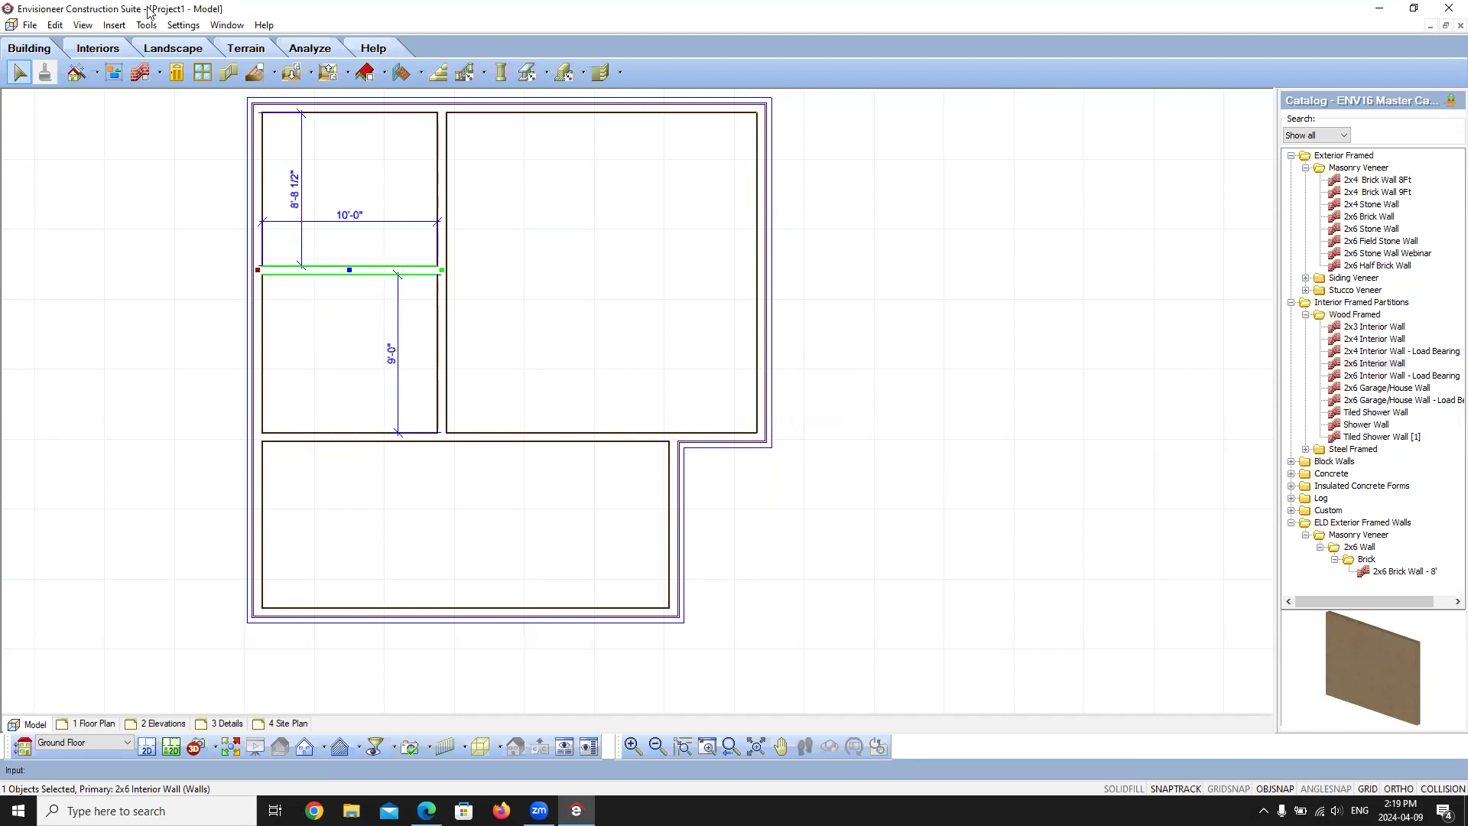
{"action": "left_click", "coordinate": [55, 25]}
{"action": "left_click", "coordinate": [77, 44]}
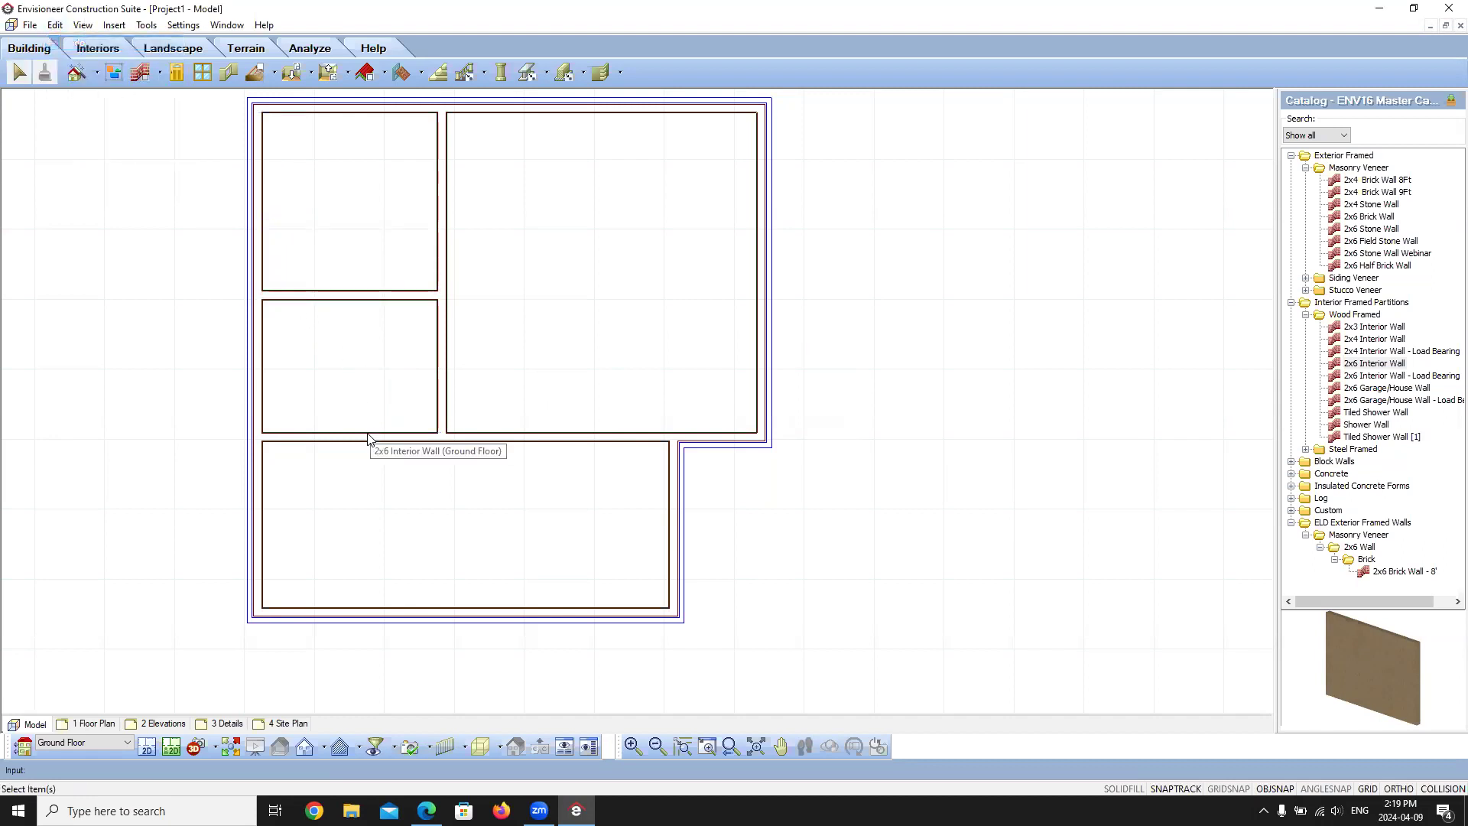
- Select the left segment of the lower horizontal partition, set its distance from the partition above to 9'-0", and undo the change
{"action": "left_click", "coordinate": [322, 435]}
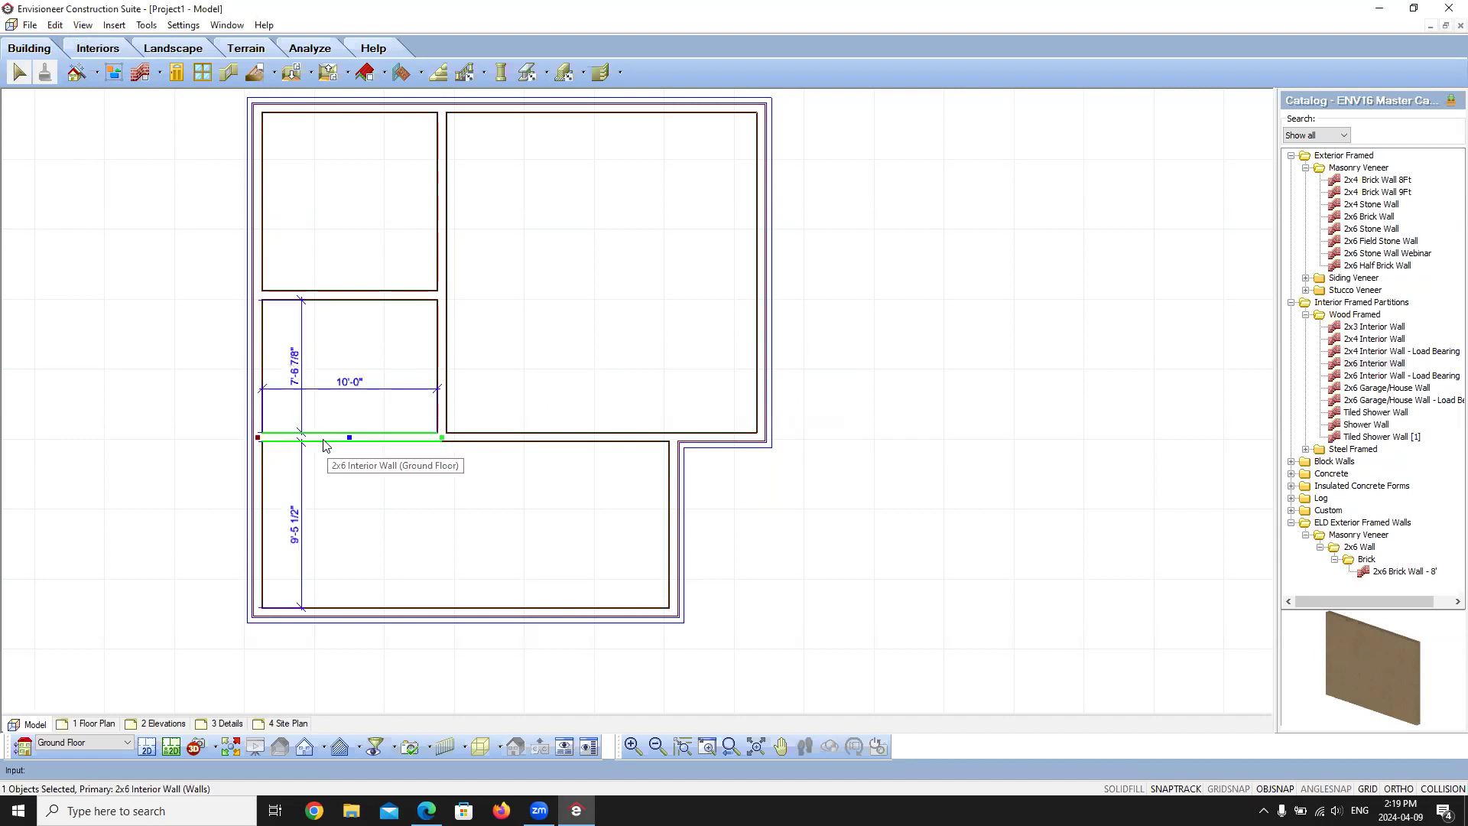
{"action": "left_click", "coordinate": [307, 364]}
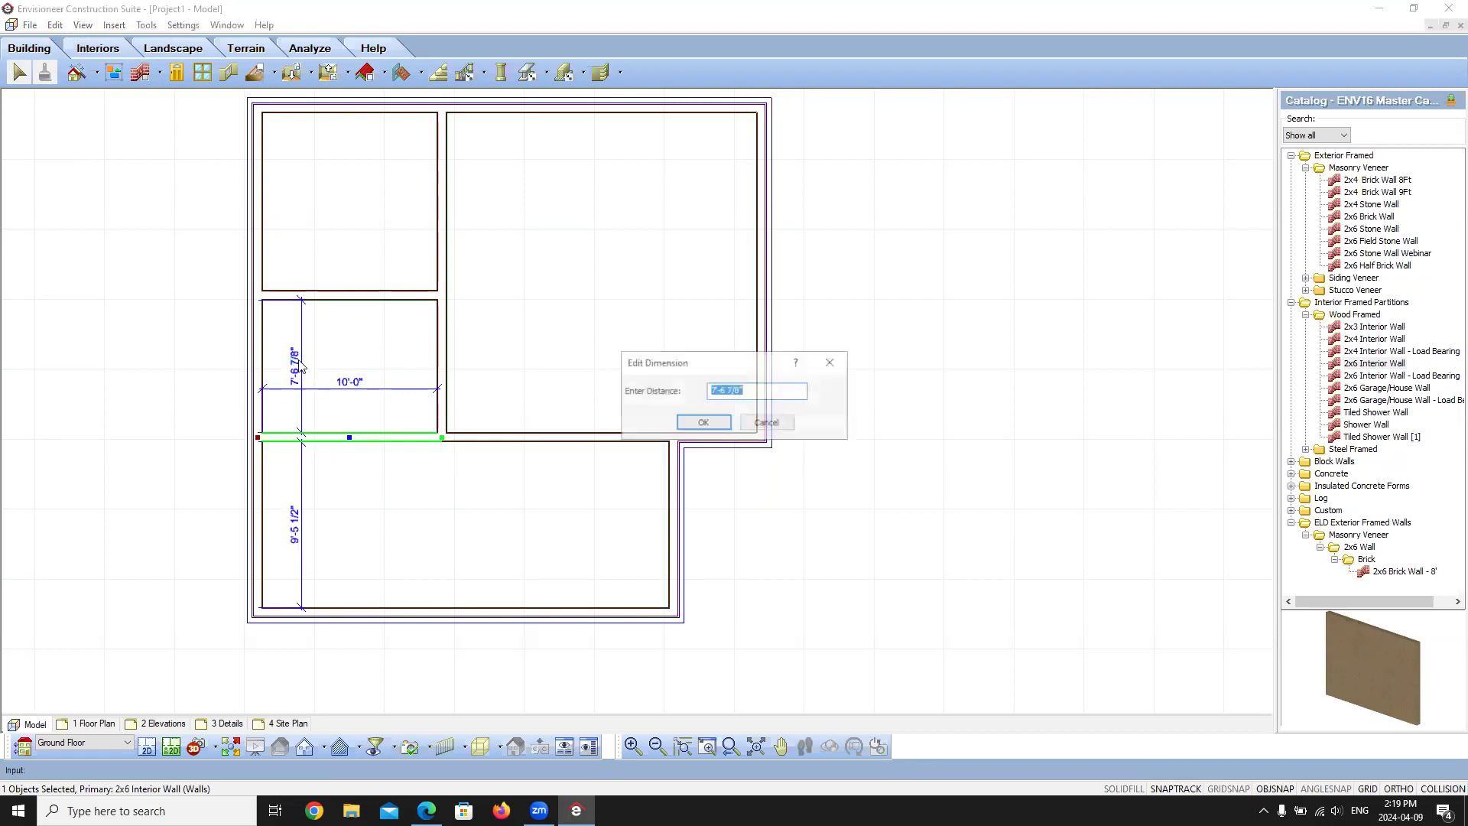
{"action": "left_click", "coordinate": [746, 390]}
{"action": "left_click_drag", "start_coordinate": [746, 390], "coordinate": [674, 402]}
{"action": "type", "text": "9'-0\""}
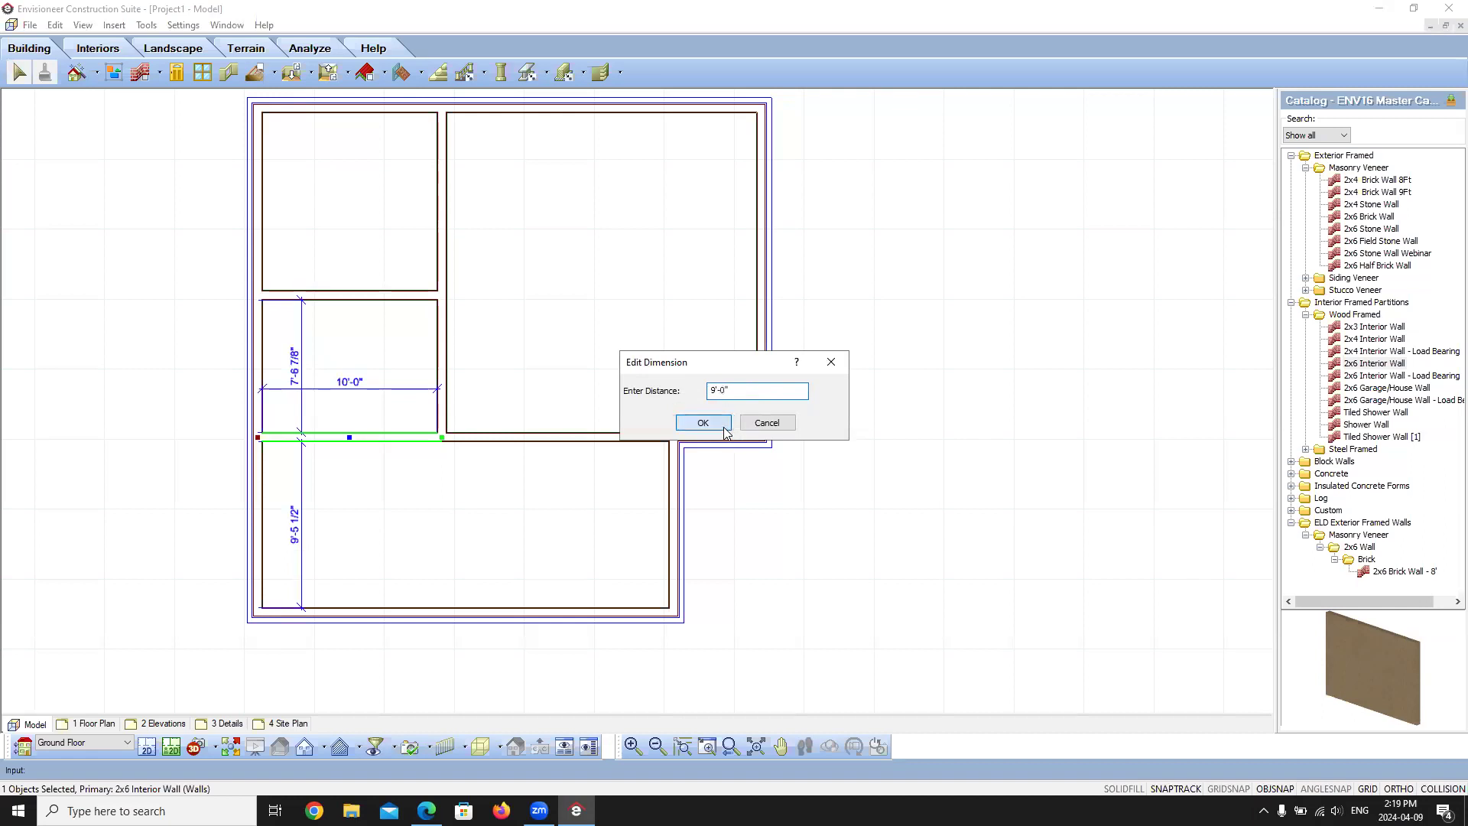
{"action": "left_click", "coordinate": [725, 425]}
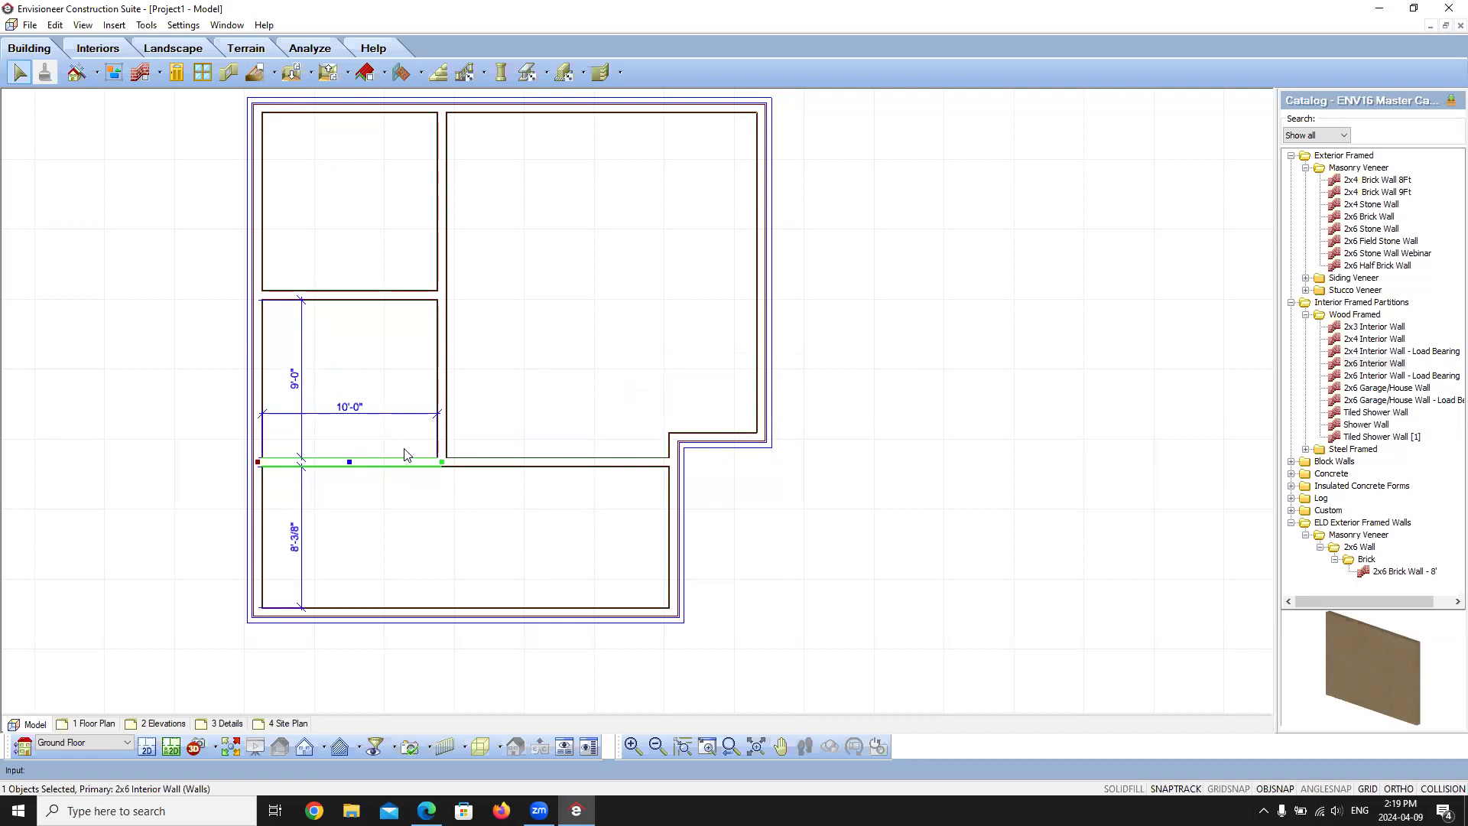
{"action": "left_click", "coordinate": [55, 25]}
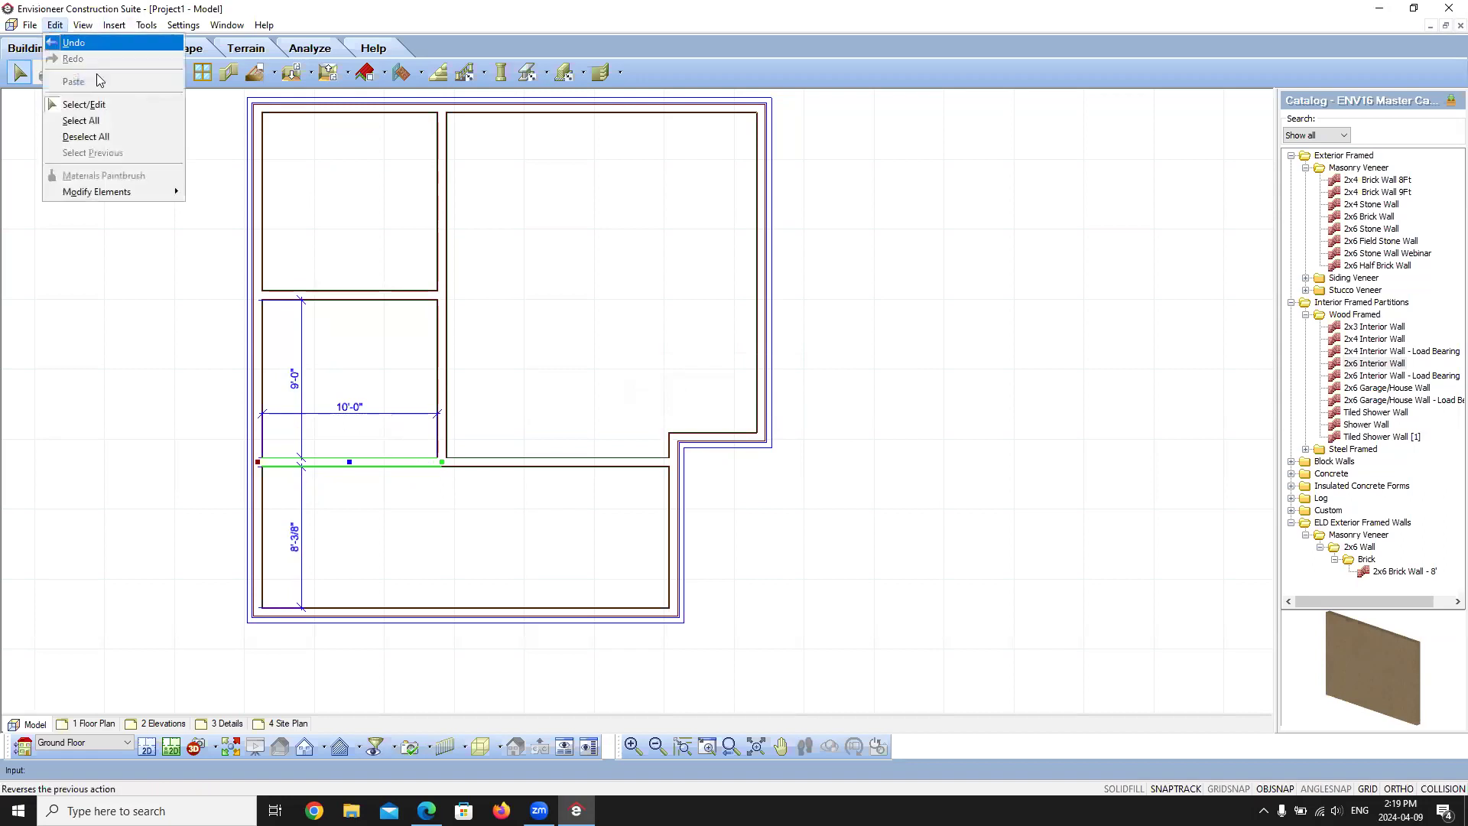
{"action": "left_click", "coordinate": [73, 43]}
- Select the upper horizontal partition and set its clear distance from the partition below to 9'
{"action": "left_click", "coordinate": [336, 297]}
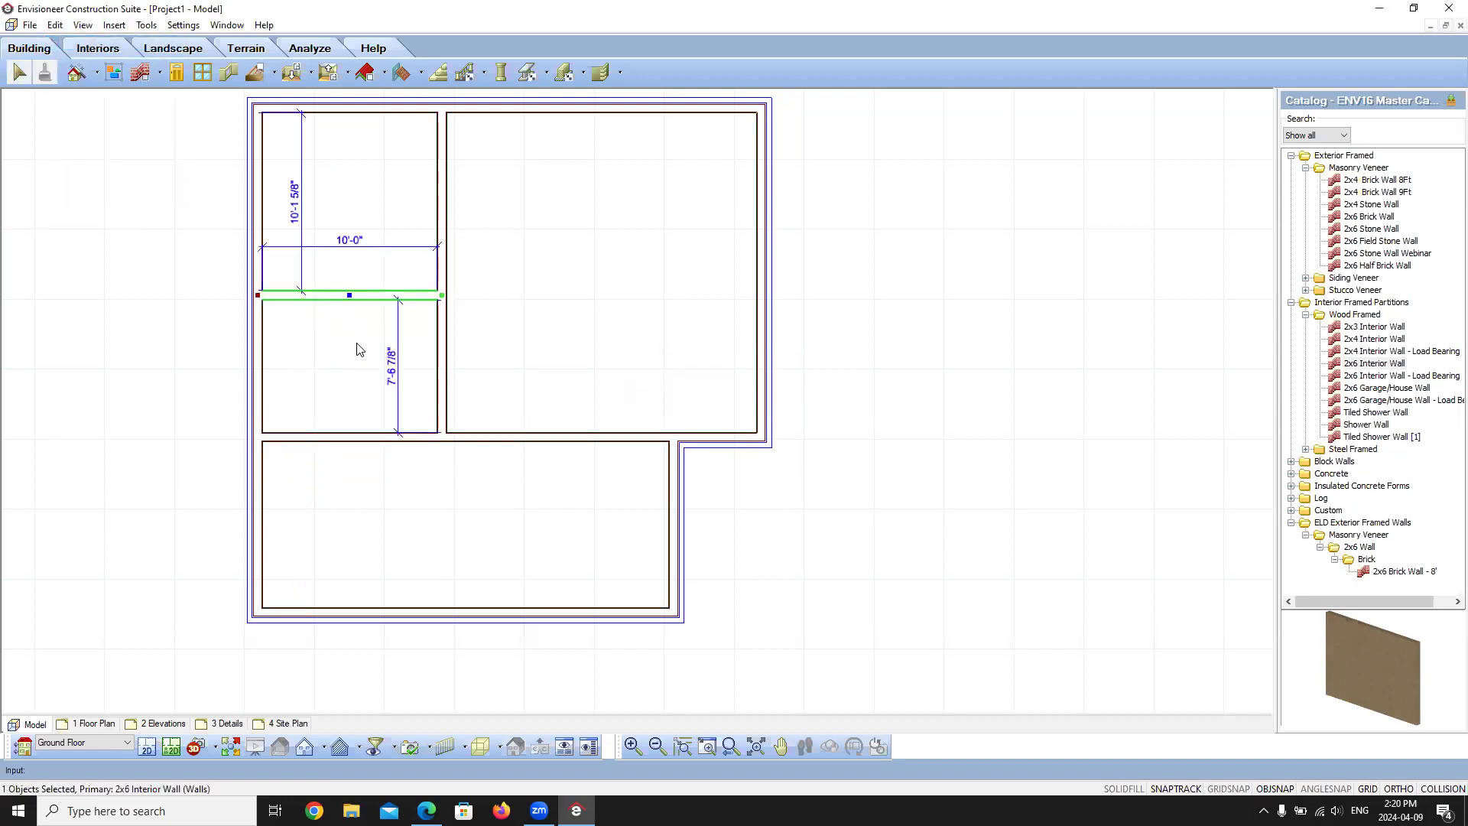
{"action": "left_click", "coordinate": [397, 367]}
{"action": "type", "text": "9'"}
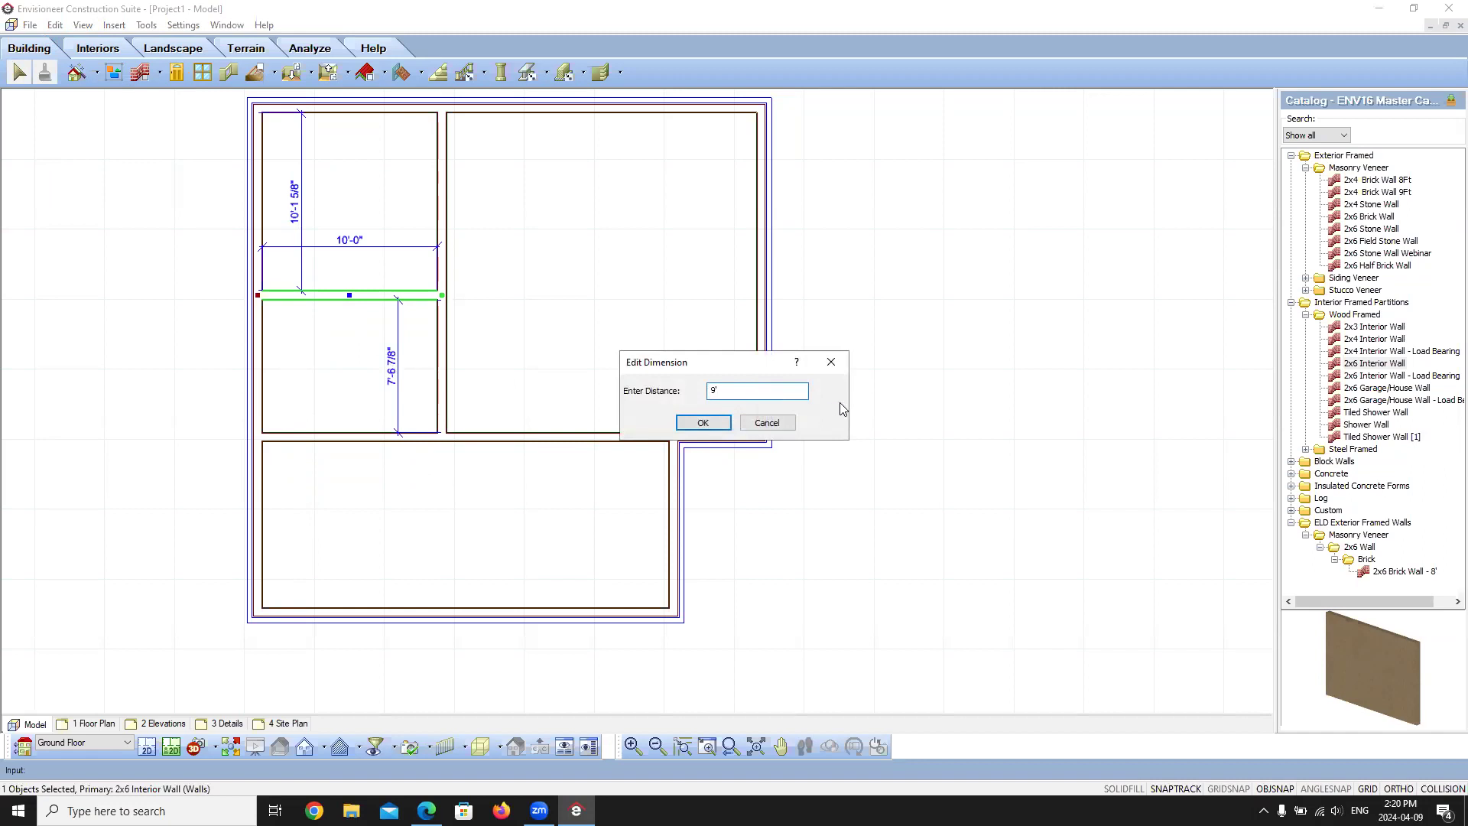
{"action": "left_click", "coordinate": [702, 422]}
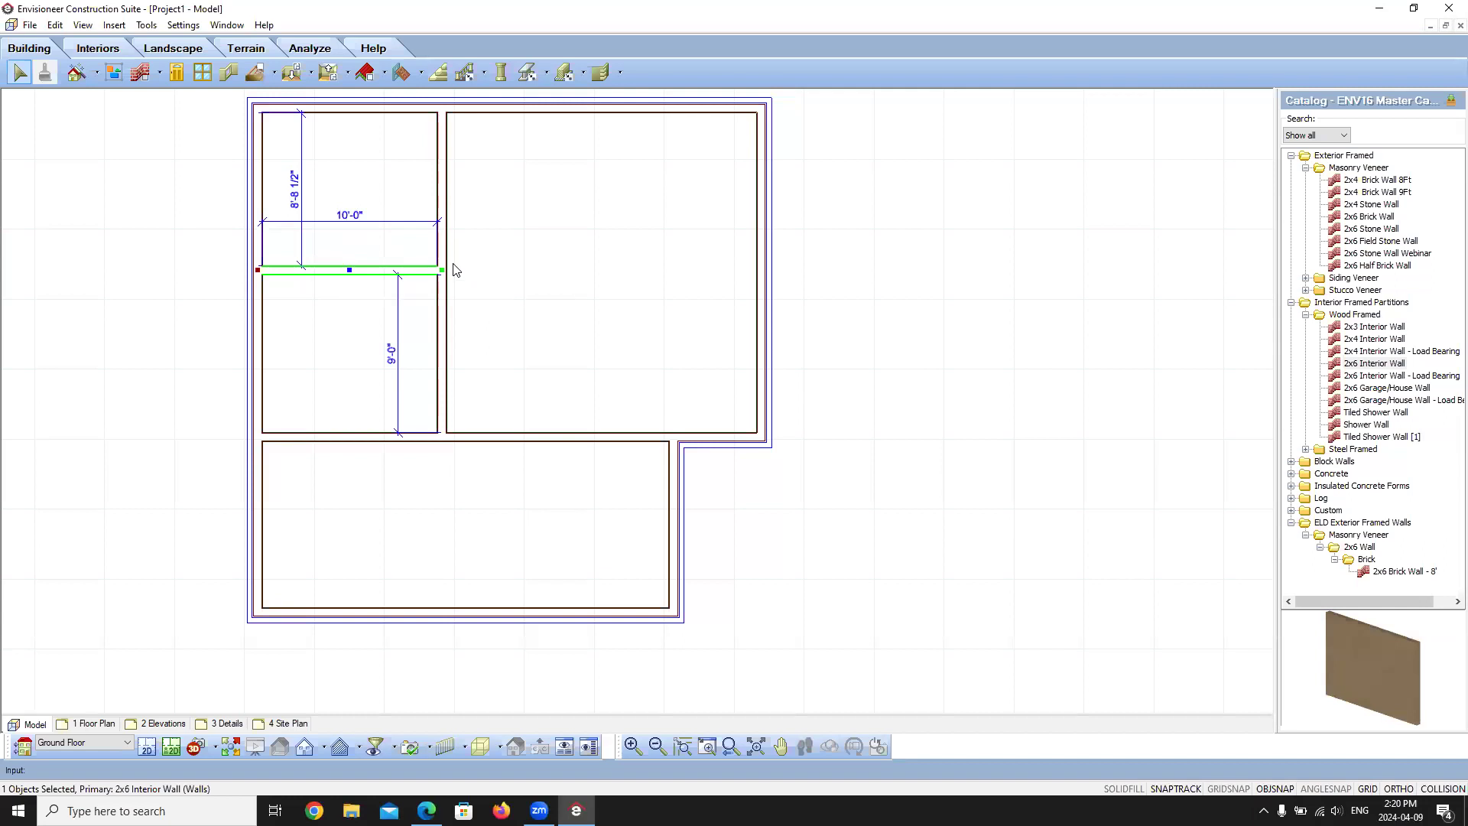
- Set the upper partition's horizontal dimension to 12', shifting the vertical interior wall, and leave the 9' dimension as it is
{"action": "left_click", "coordinate": [355, 215]}
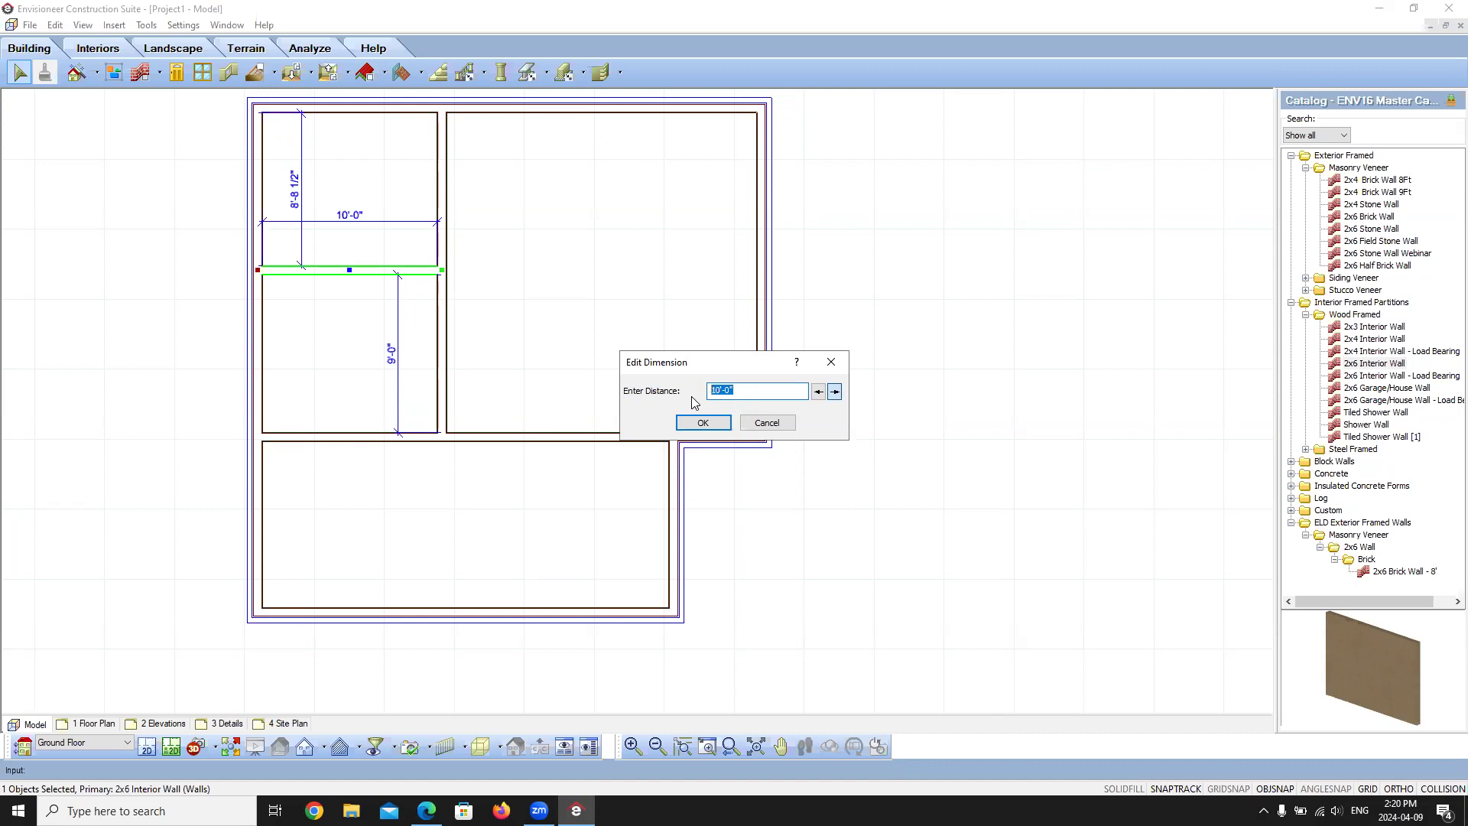
{"action": "type", "text": "12'"}
{"action": "left_click", "coordinate": [702, 423]}
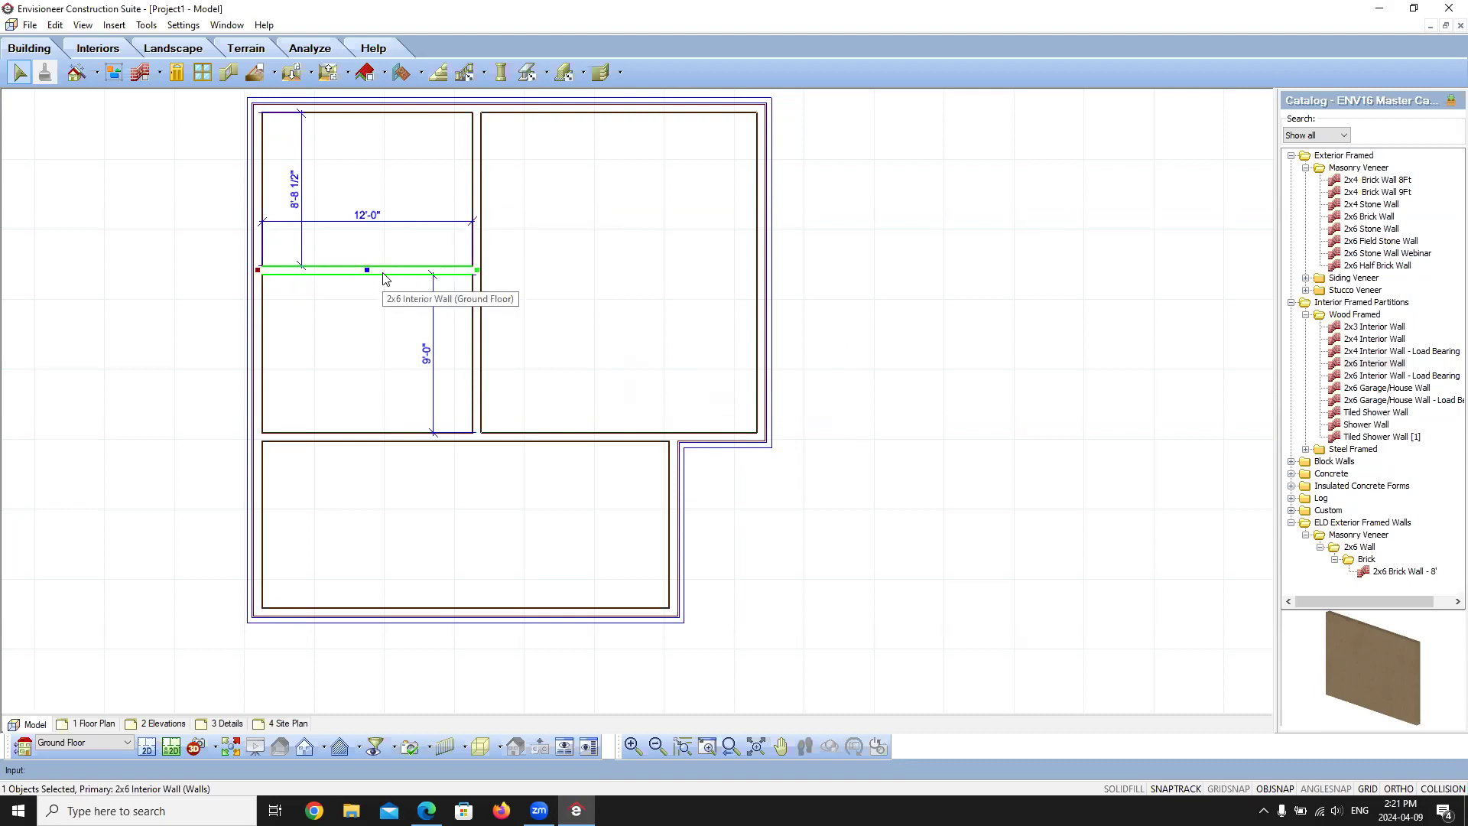
{"action": "left_click", "coordinate": [428, 348]}
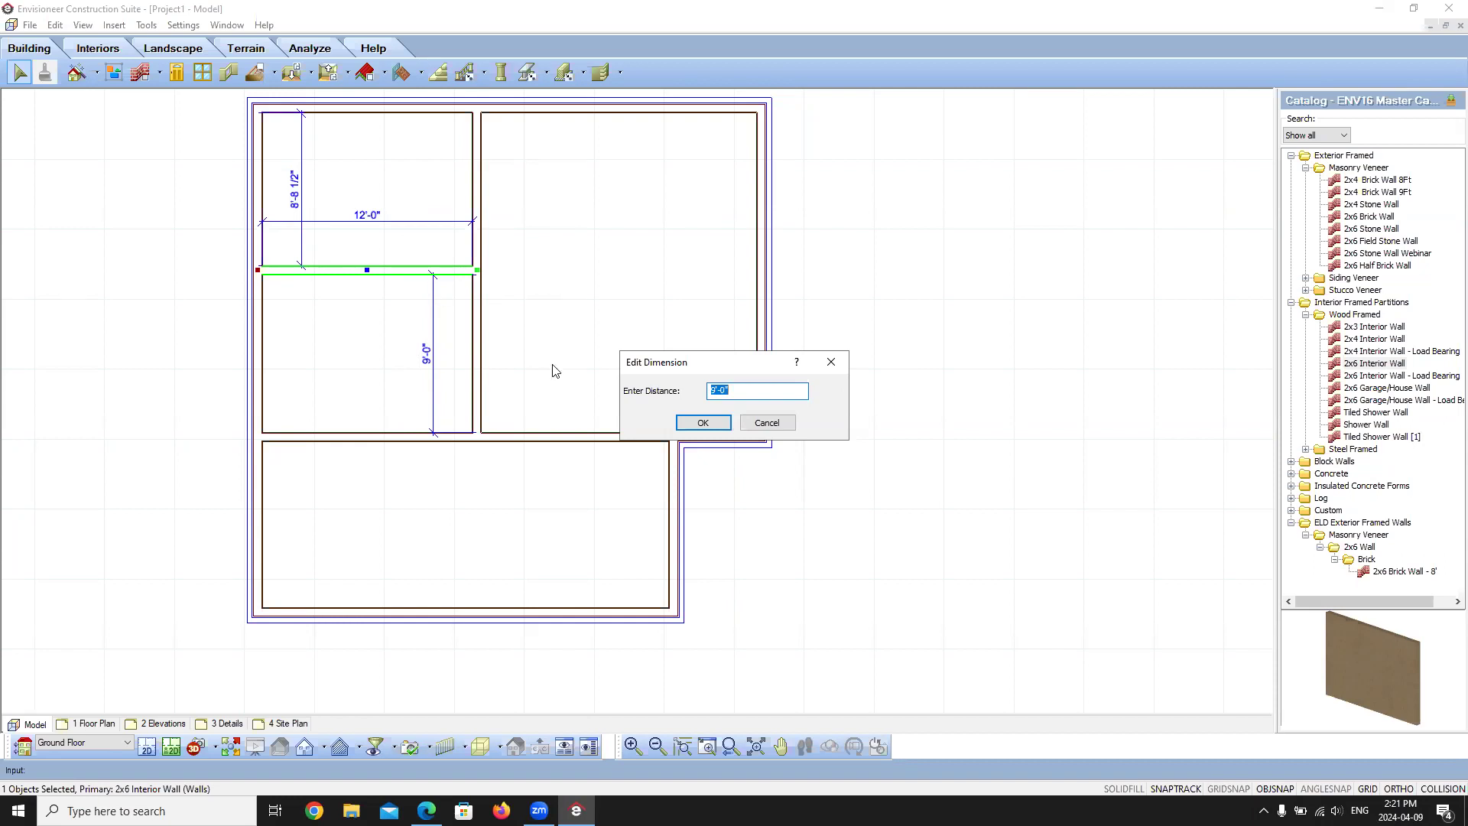
{"action": "left_click", "coordinate": [767, 423]}
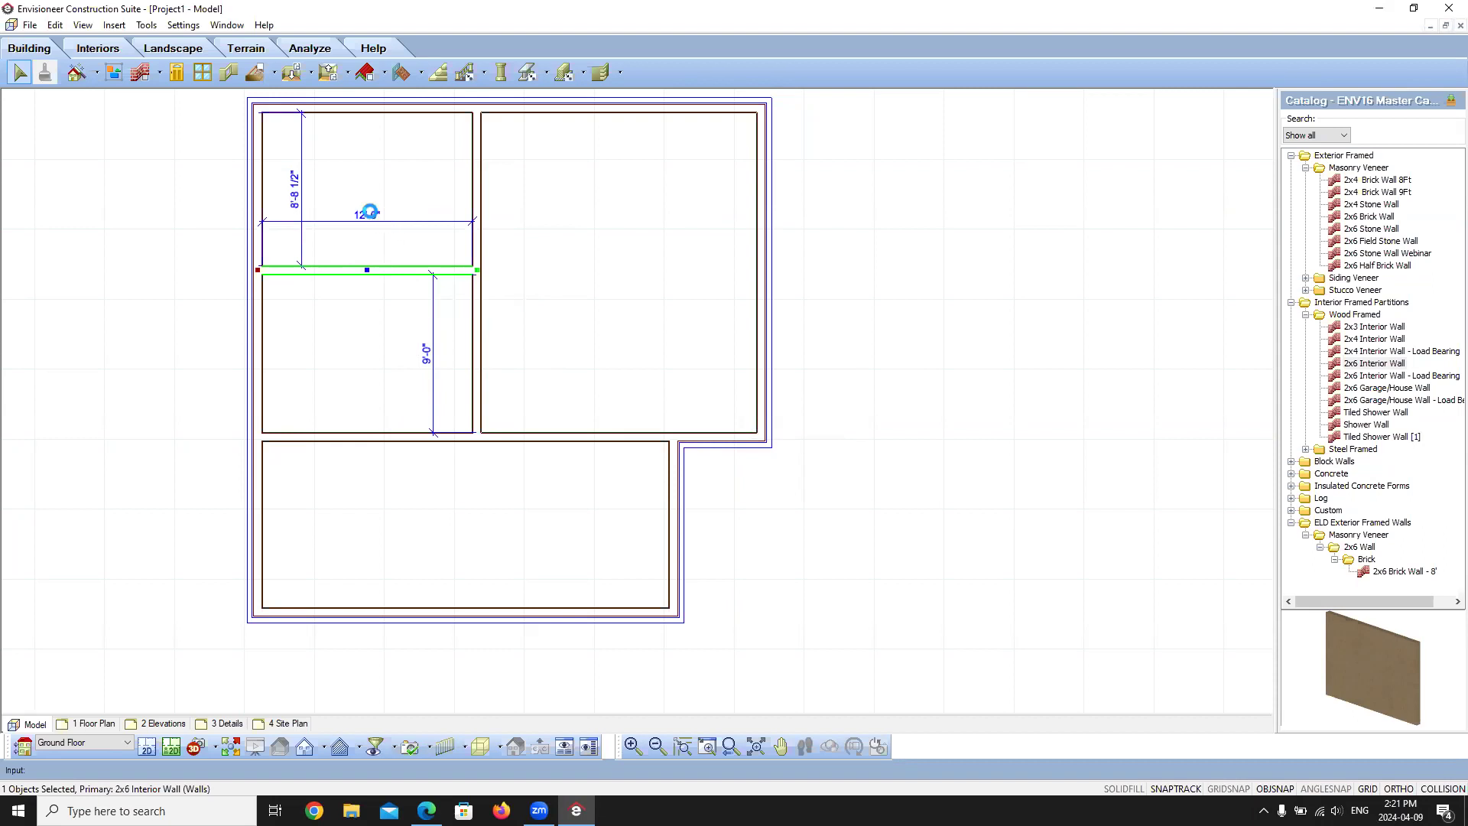
- Set the upper partition's horizontal dimension to 10', with the change applied toward the vertical interior wall
{"action": "left_click", "coordinate": [383, 217]}
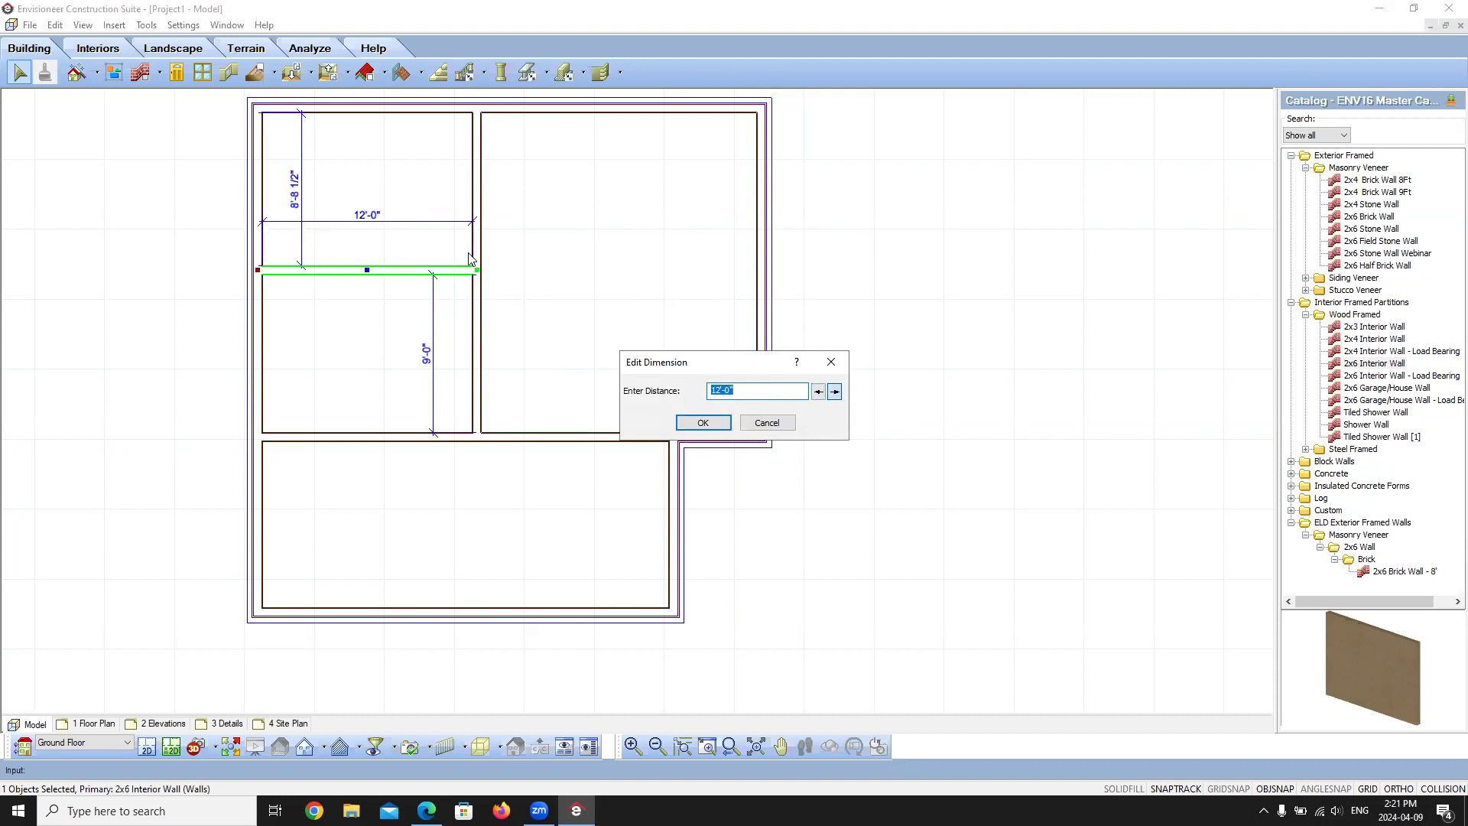
{"action": "left_click", "coordinate": [835, 393]}
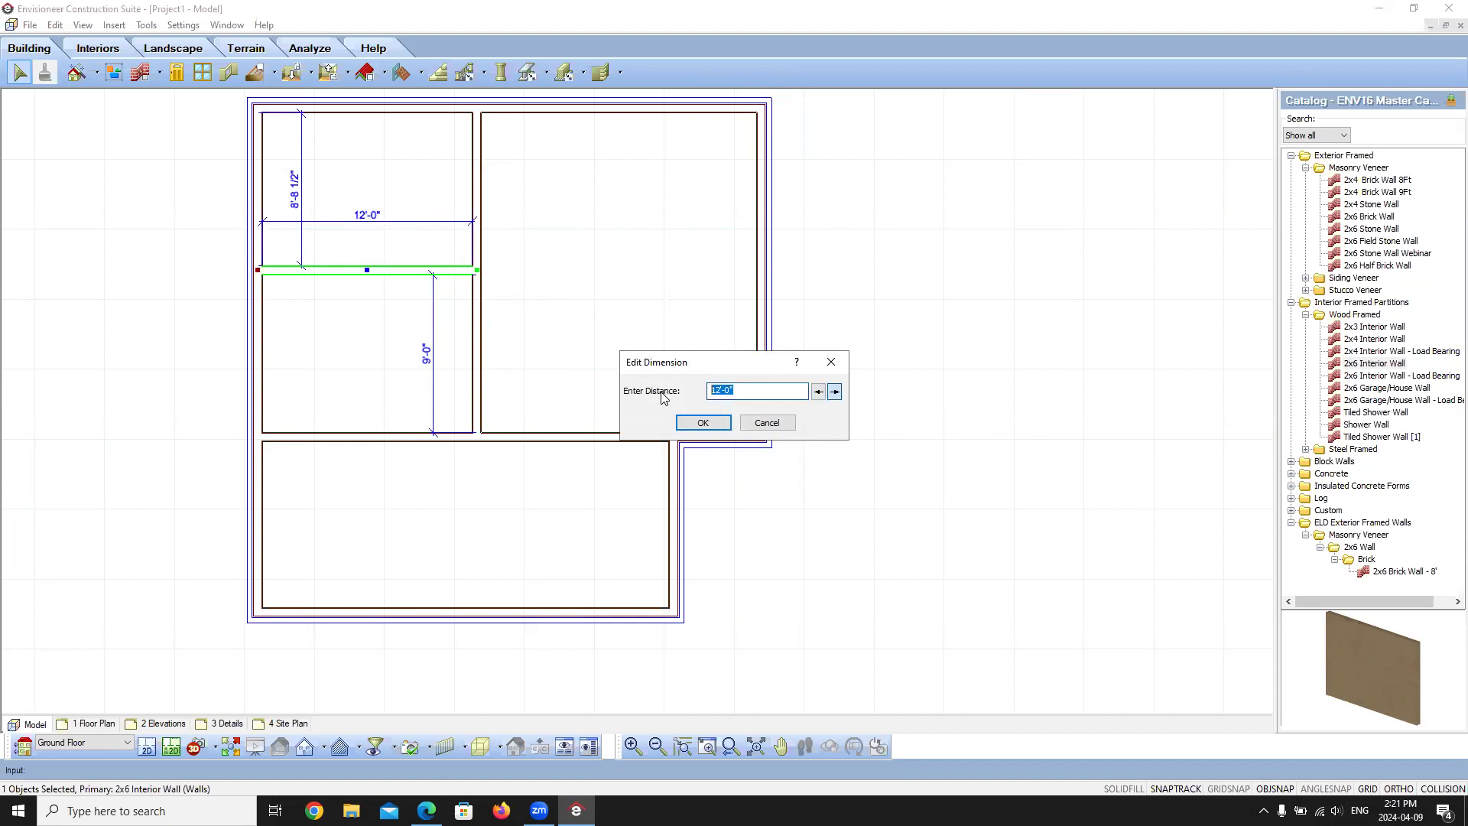
{"action": "type", "text": "10"}
{"action": "left_click", "coordinate": [720, 426]}
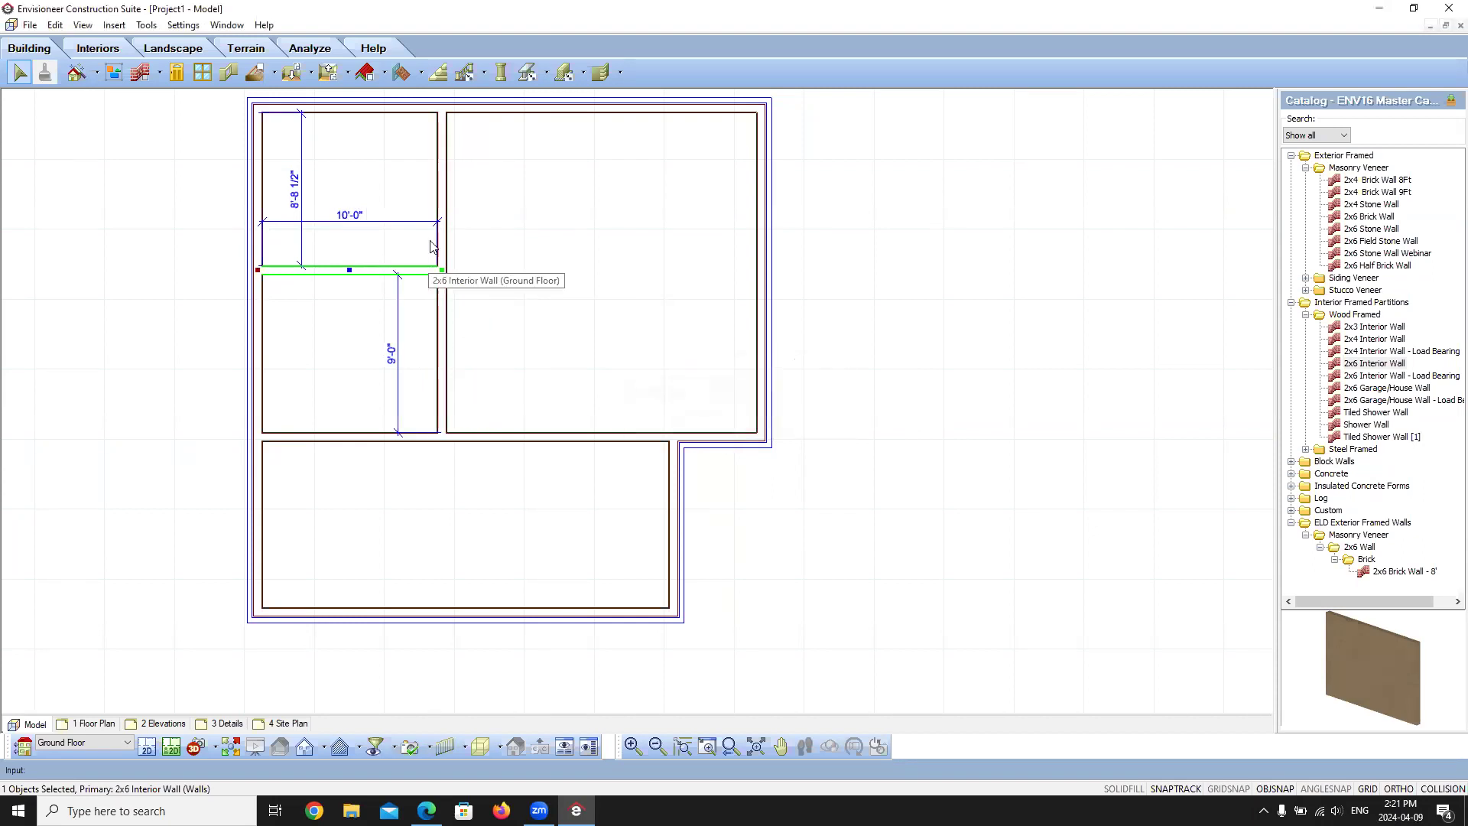
- Reverse the adjustment direction and set the upper partition's horizontal dimension to 12', shifting the left exterior wall outward
{"action": "left_click", "coordinate": [367, 216]}
{"action": "left_click", "coordinate": [819, 391]}
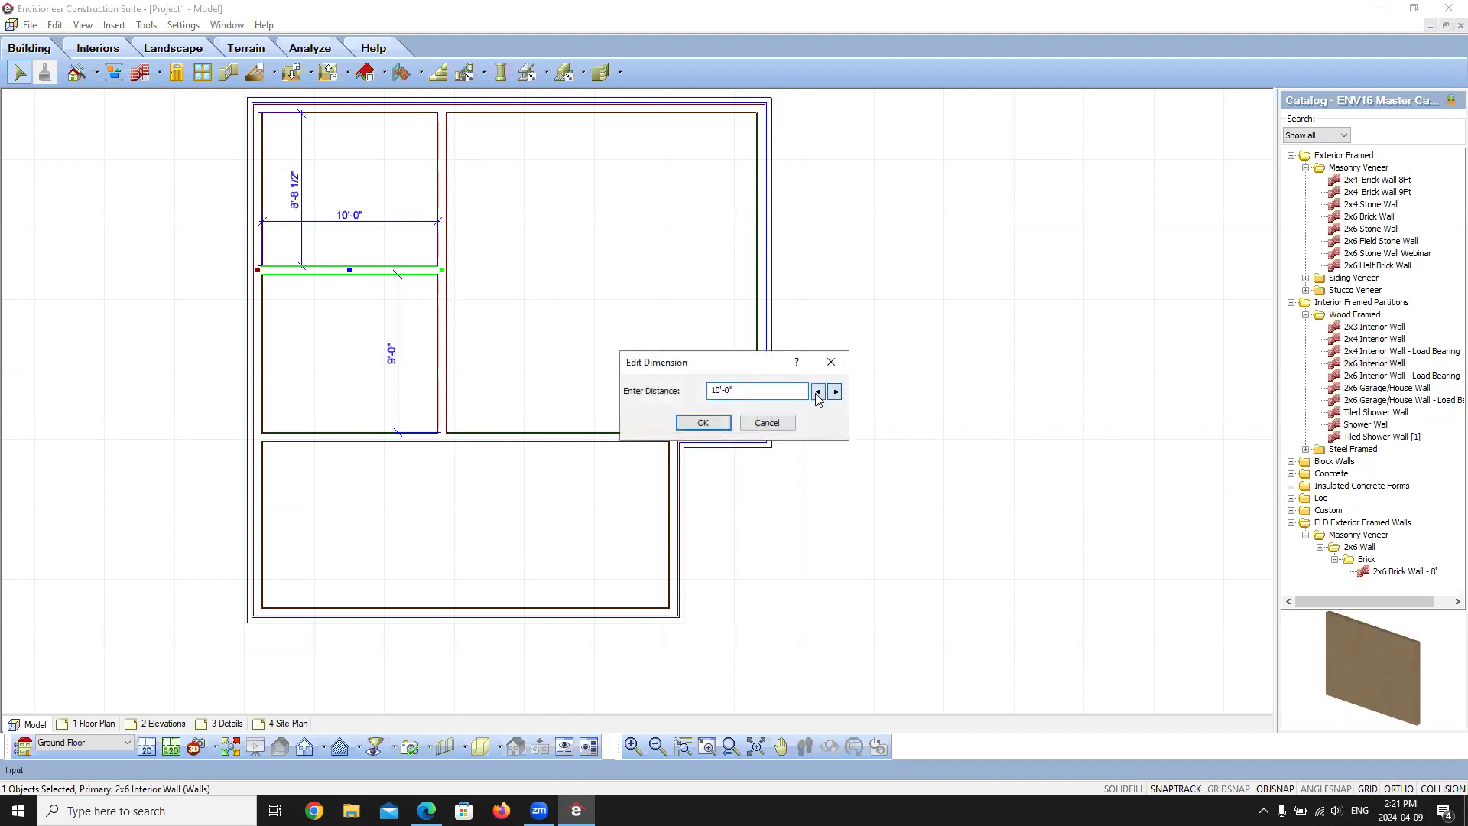
{"action": "double_click", "coordinate": [743, 391]}
{"action": "type", "text": "12"}
{"action": "left_click", "coordinate": [703, 422]}
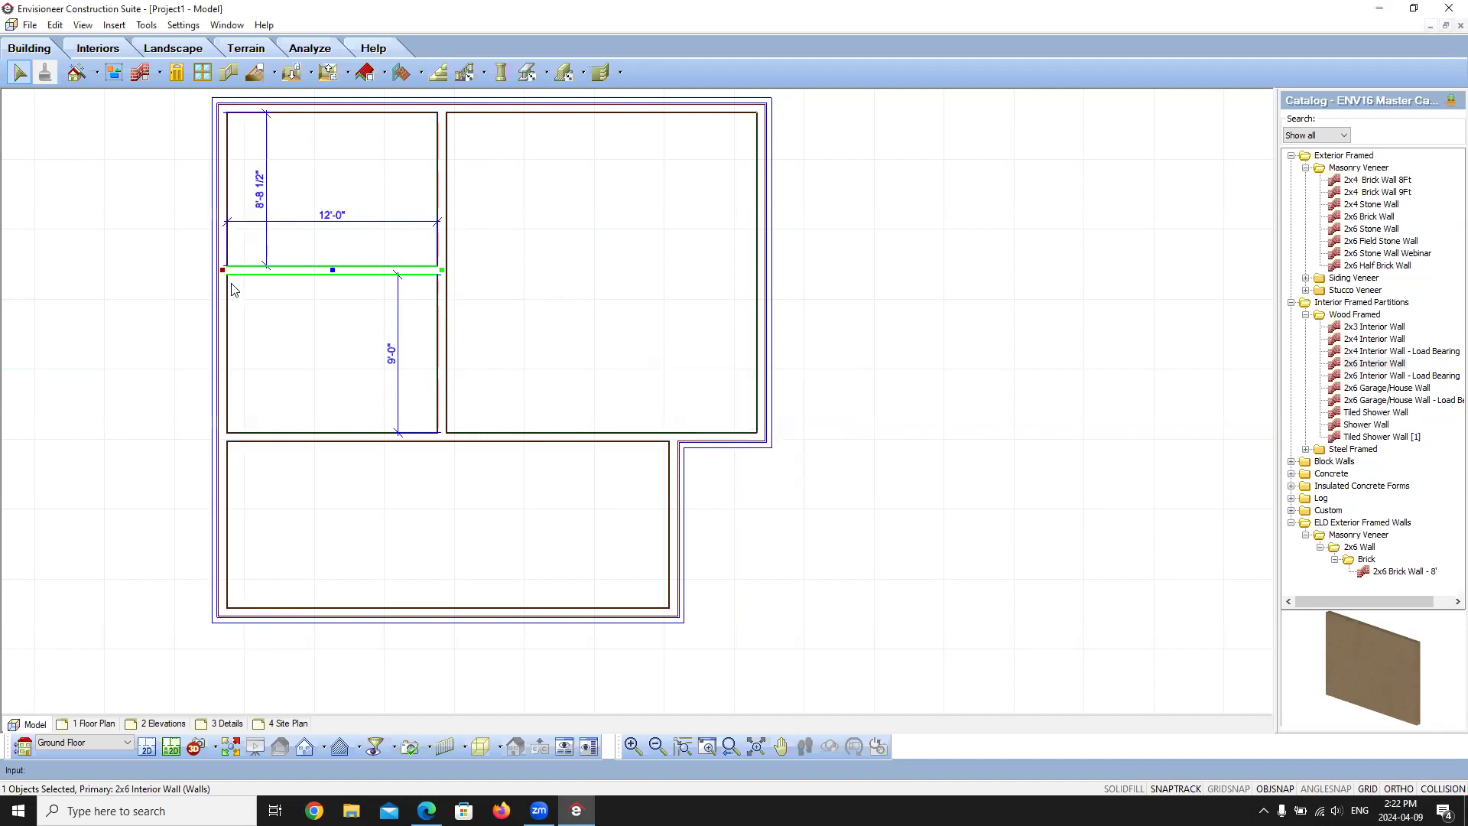
- Set the upper partition's horizontal dimension to 10' by moving the left exterior wall inward, and deselect the partition
{"action": "left_click", "coordinate": [334, 216]}
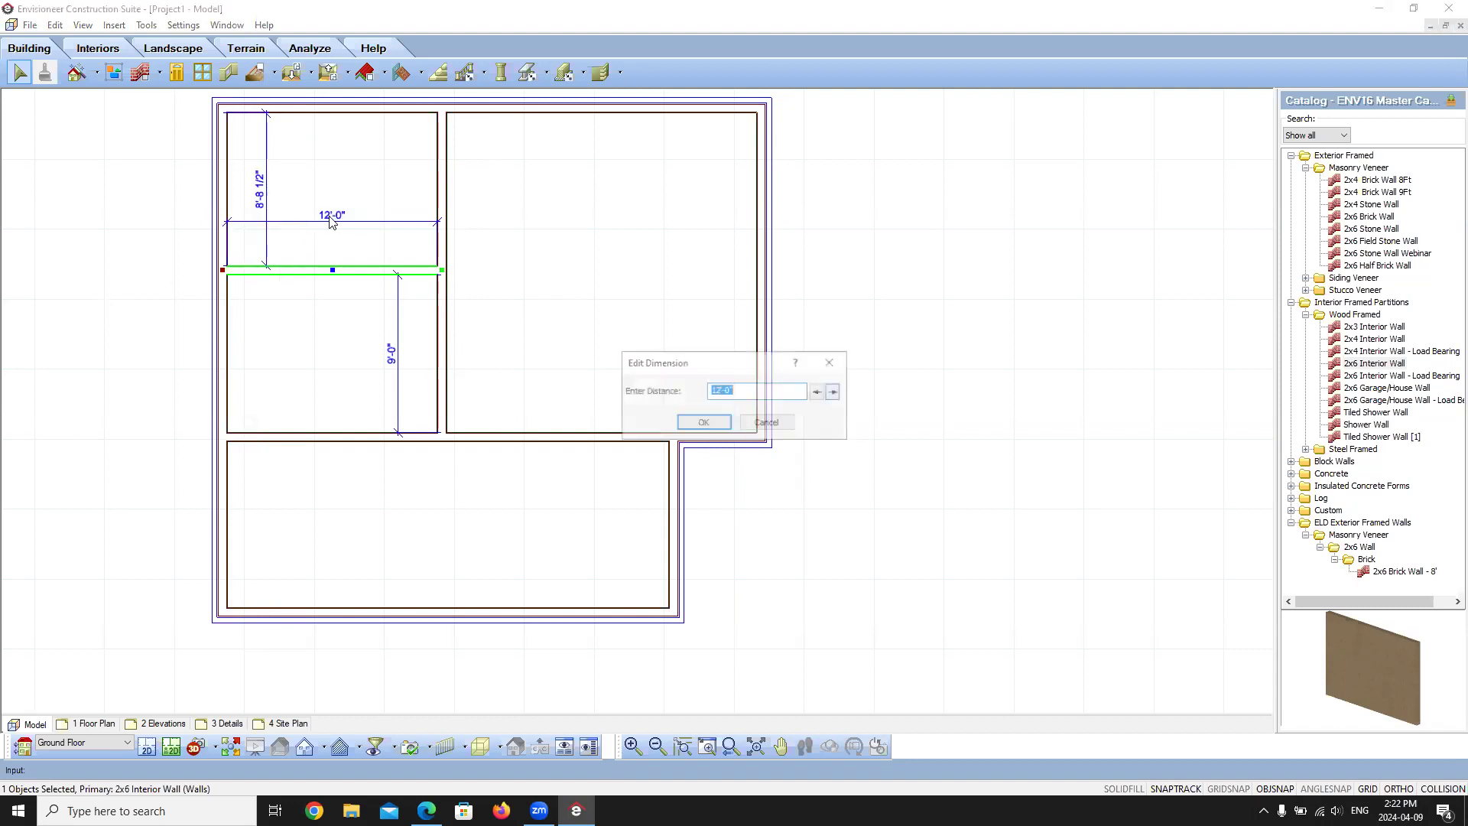
{"action": "double_click", "coordinate": [756, 392]}
{"action": "type", "text": "10"}
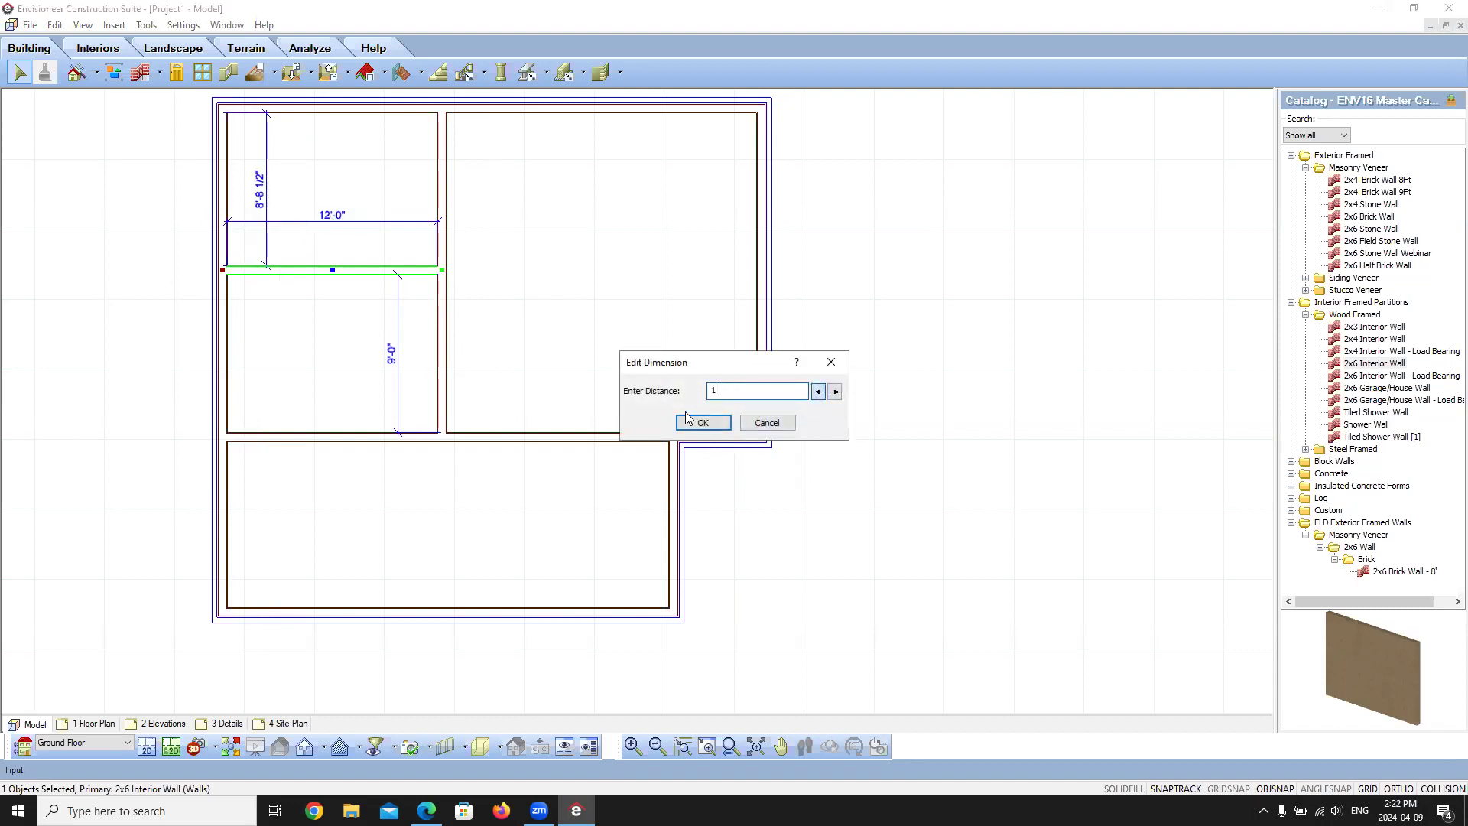
{"action": "left_click", "coordinate": [702, 422]}
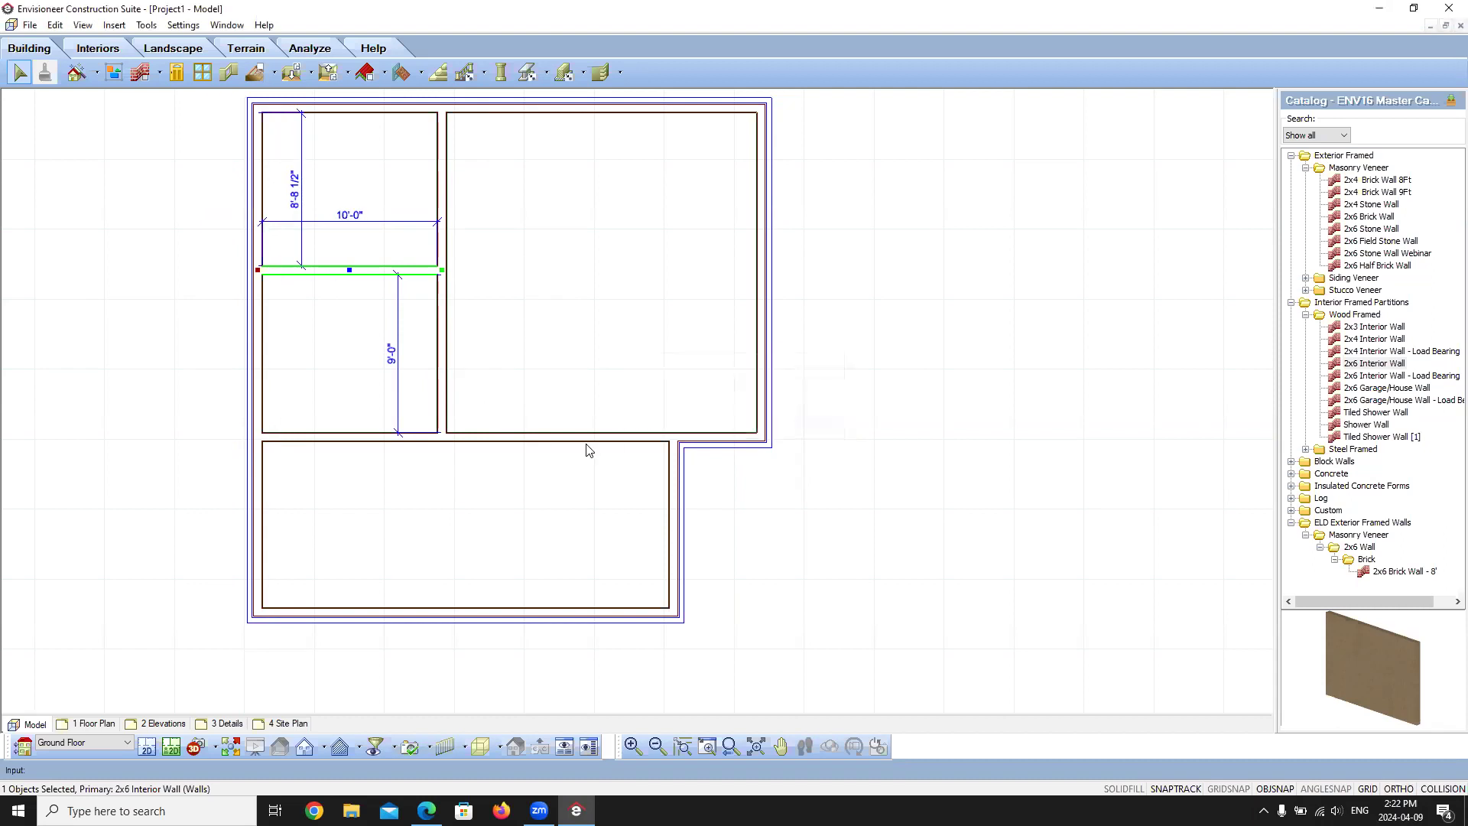
{"action": "left_click", "coordinate": [524, 335]}
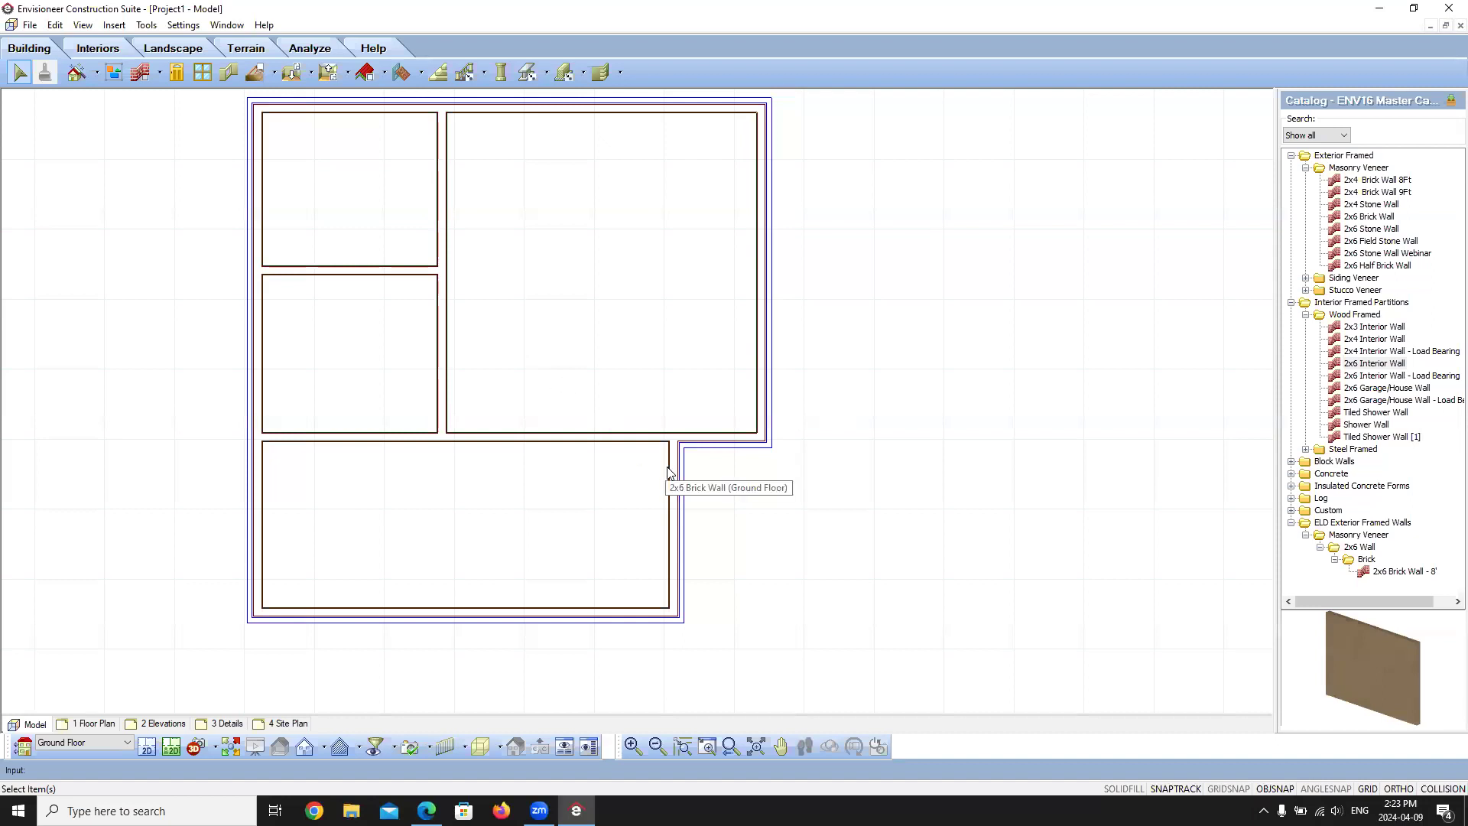
- Select all similar 2x6 brick exterior walls, duplicate them to the Second Floor while keeping the originals, and view the result in 3D perspective
{"action": "left_click", "coordinate": [676, 497]}
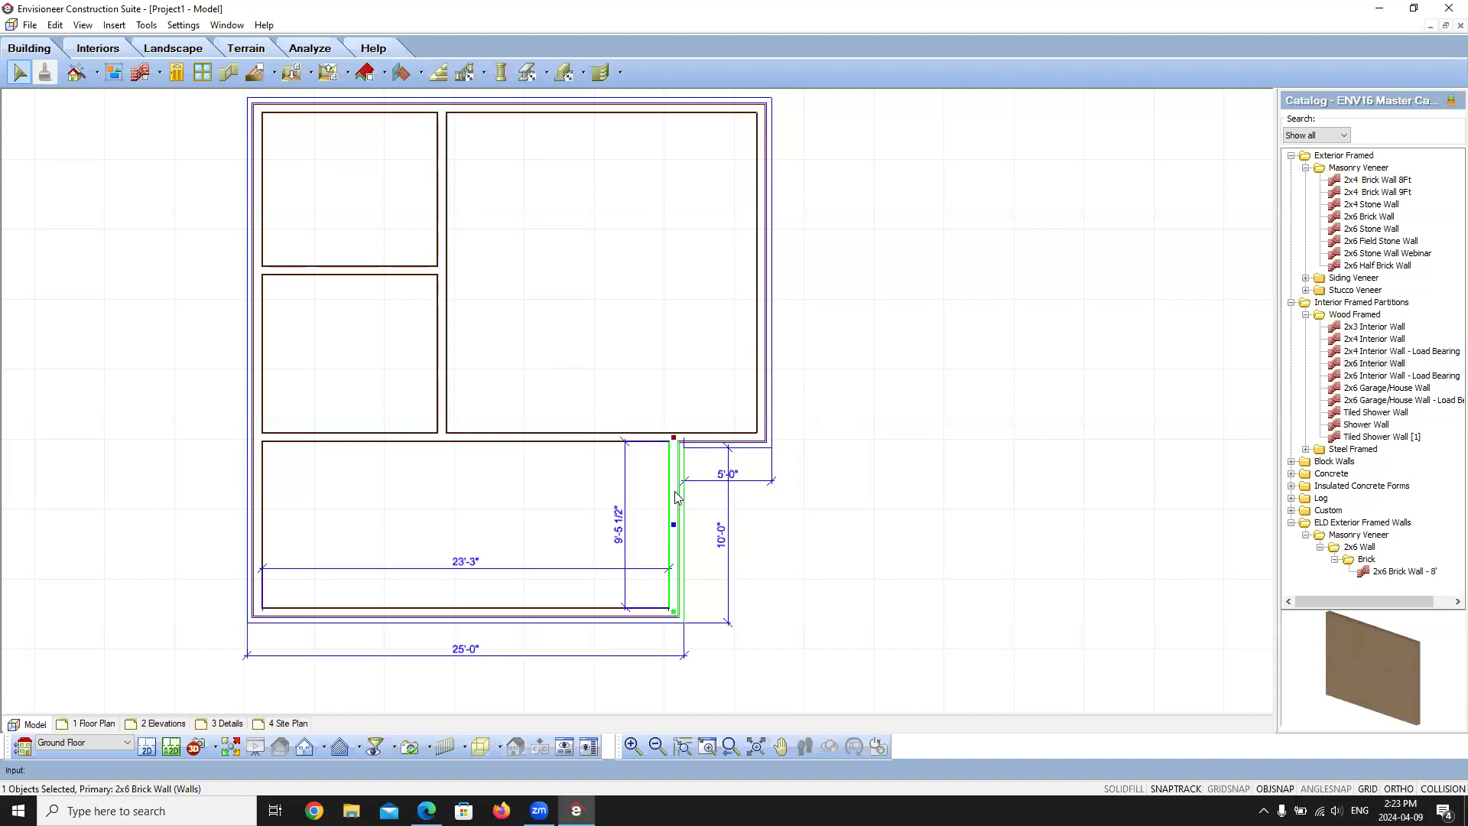
{"action": "right_click", "coordinate": [676, 497]}
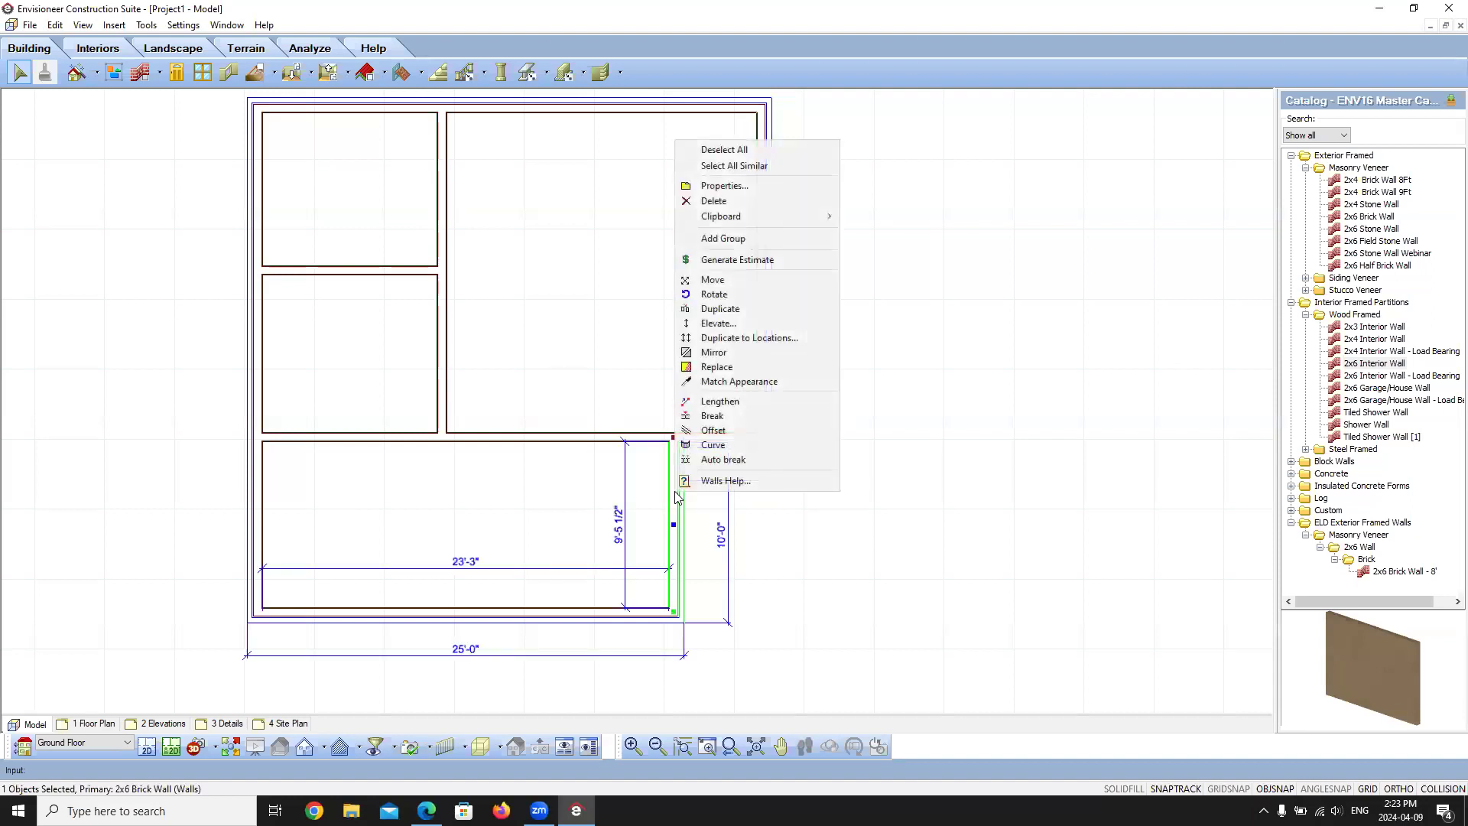
{"action": "left_click", "coordinate": [715, 173]}
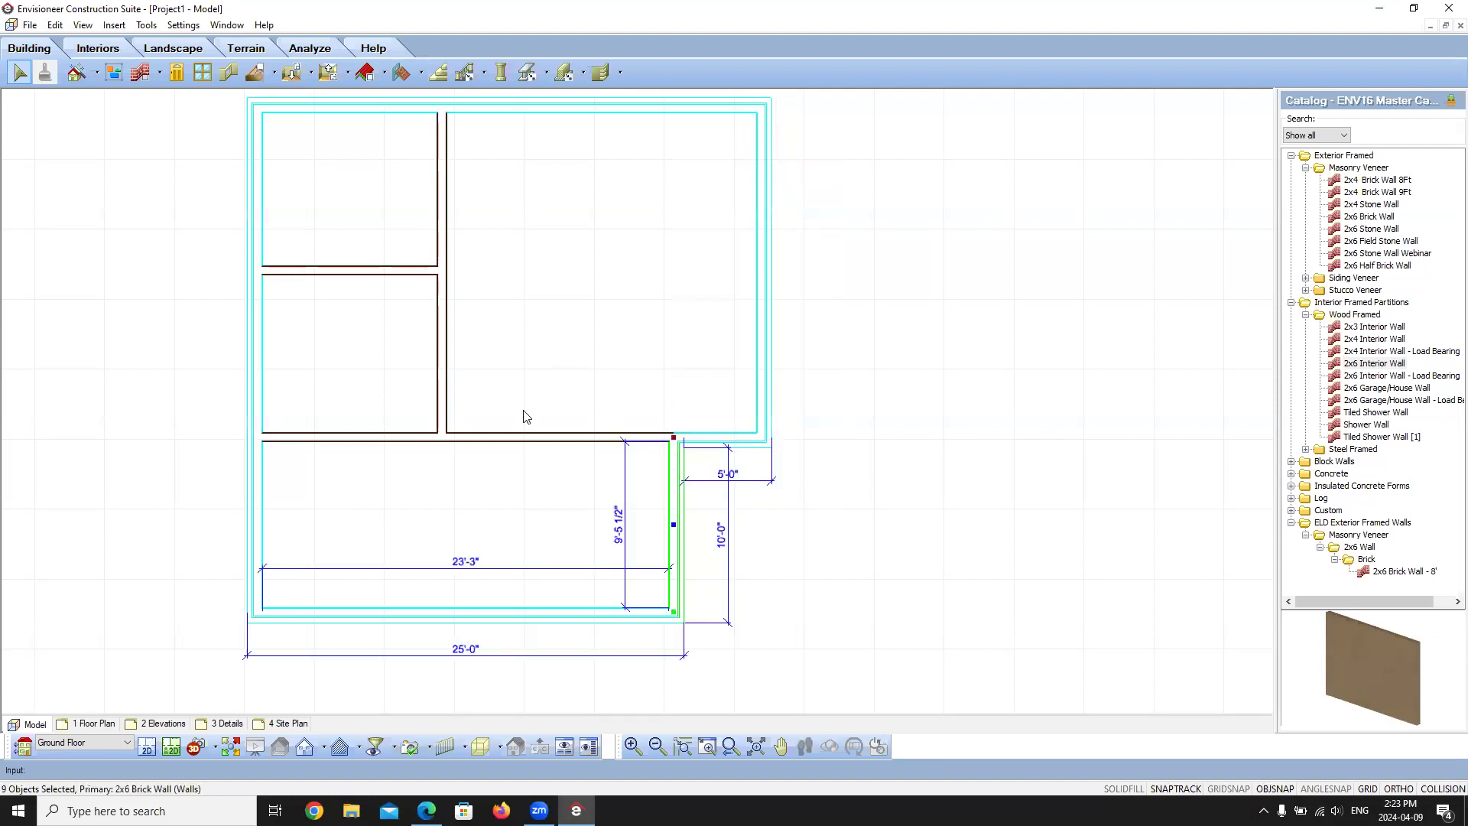
{"action": "right_click", "coordinate": [672, 495]}
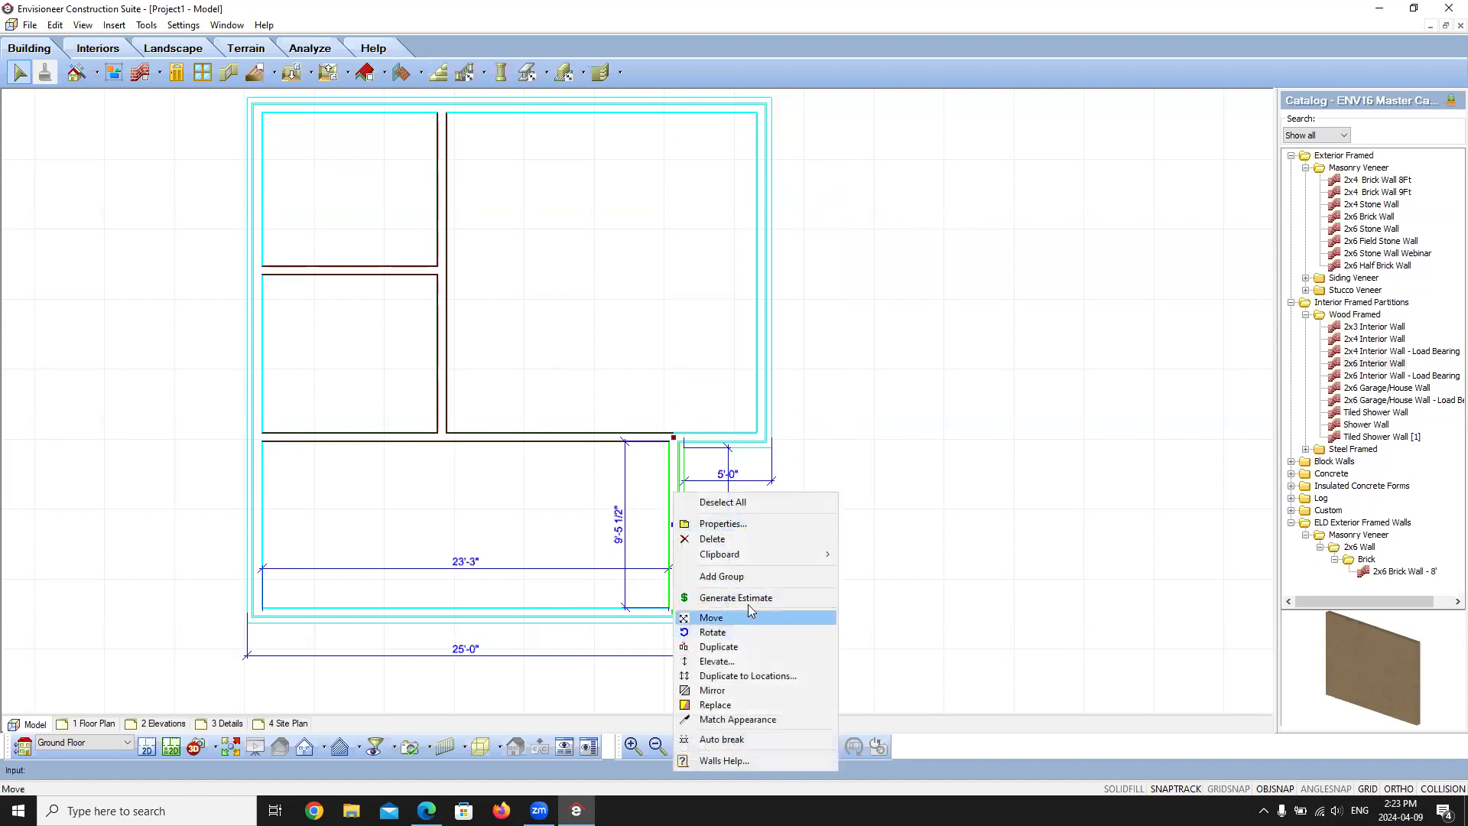
{"action": "left_click", "coordinate": [744, 676]}
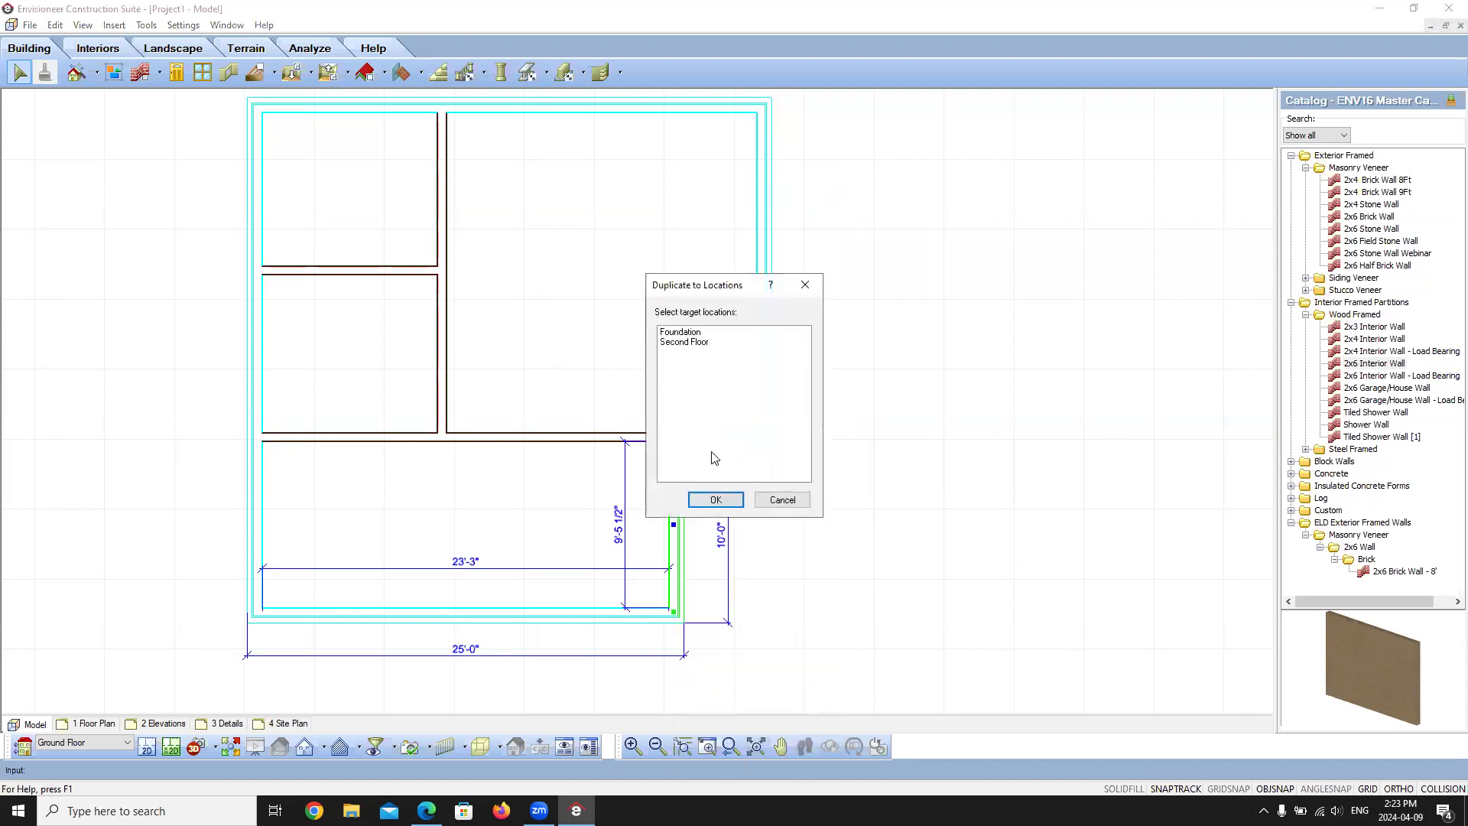
{"action": "left_click", "coordinate": [697, 344]}
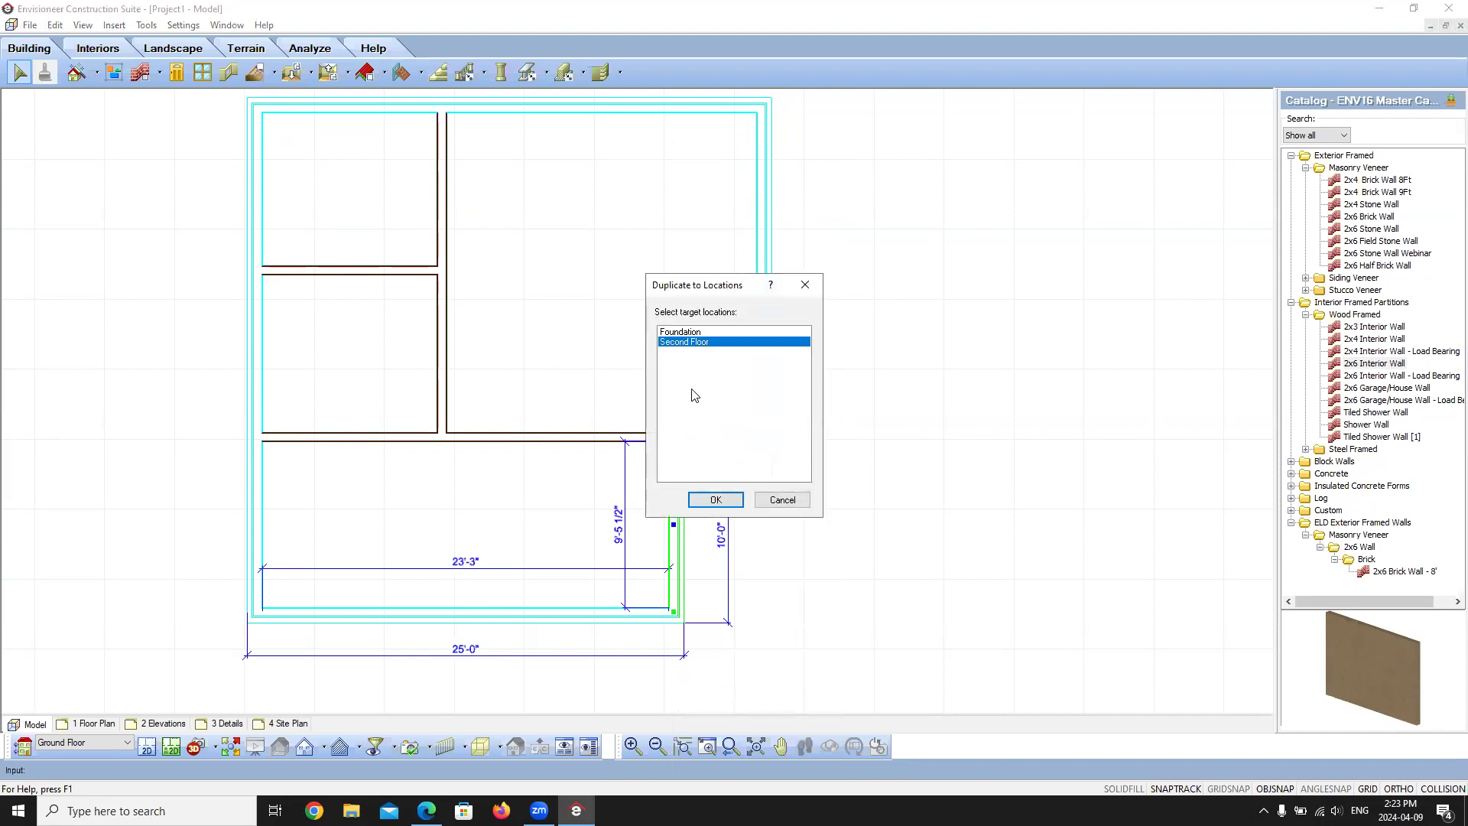
{"action": "left_click", "coordinate": [711, 500]}
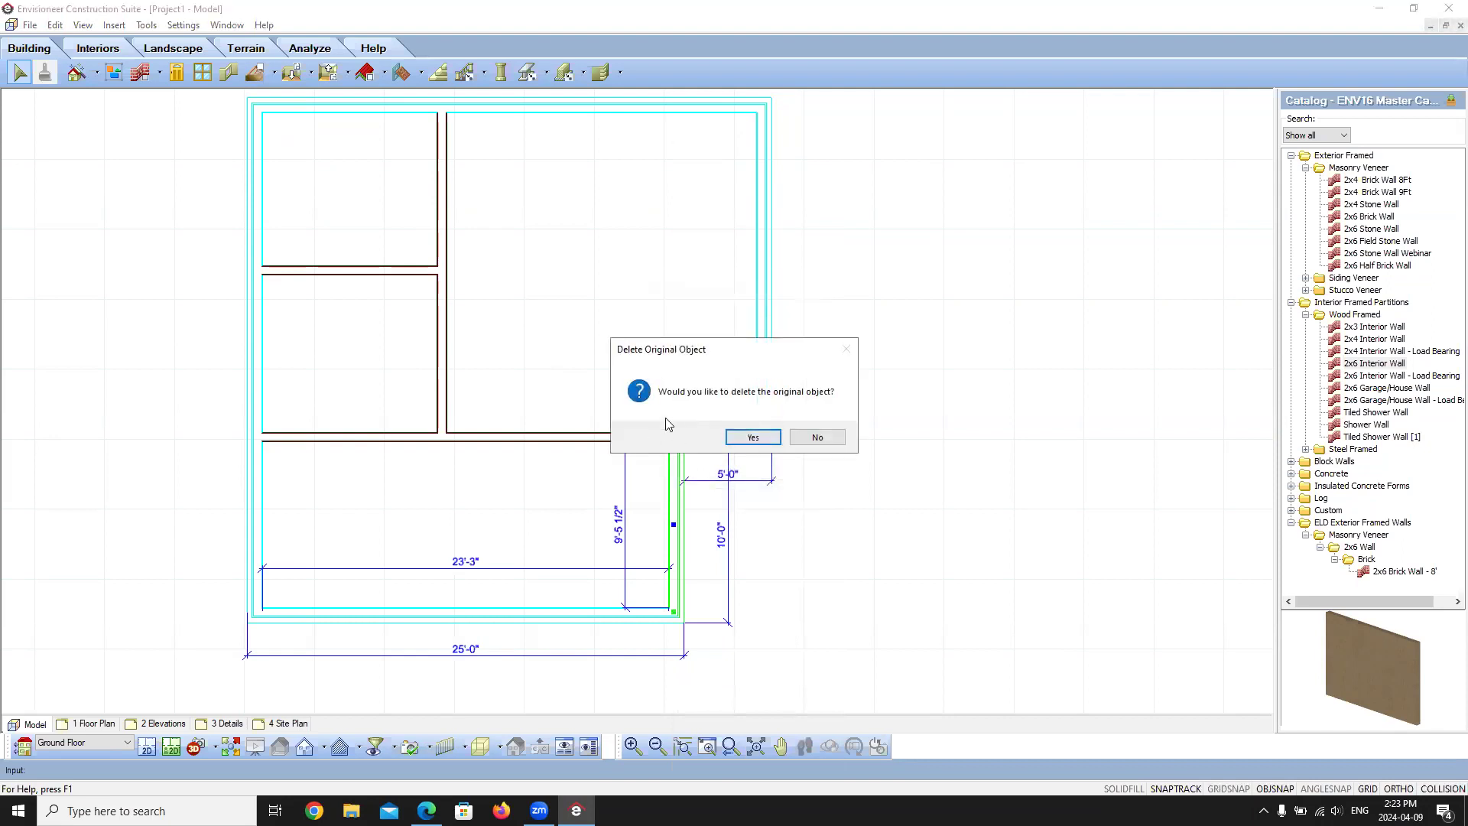
{"action": "left_click", "coordinate": [813, 438]}
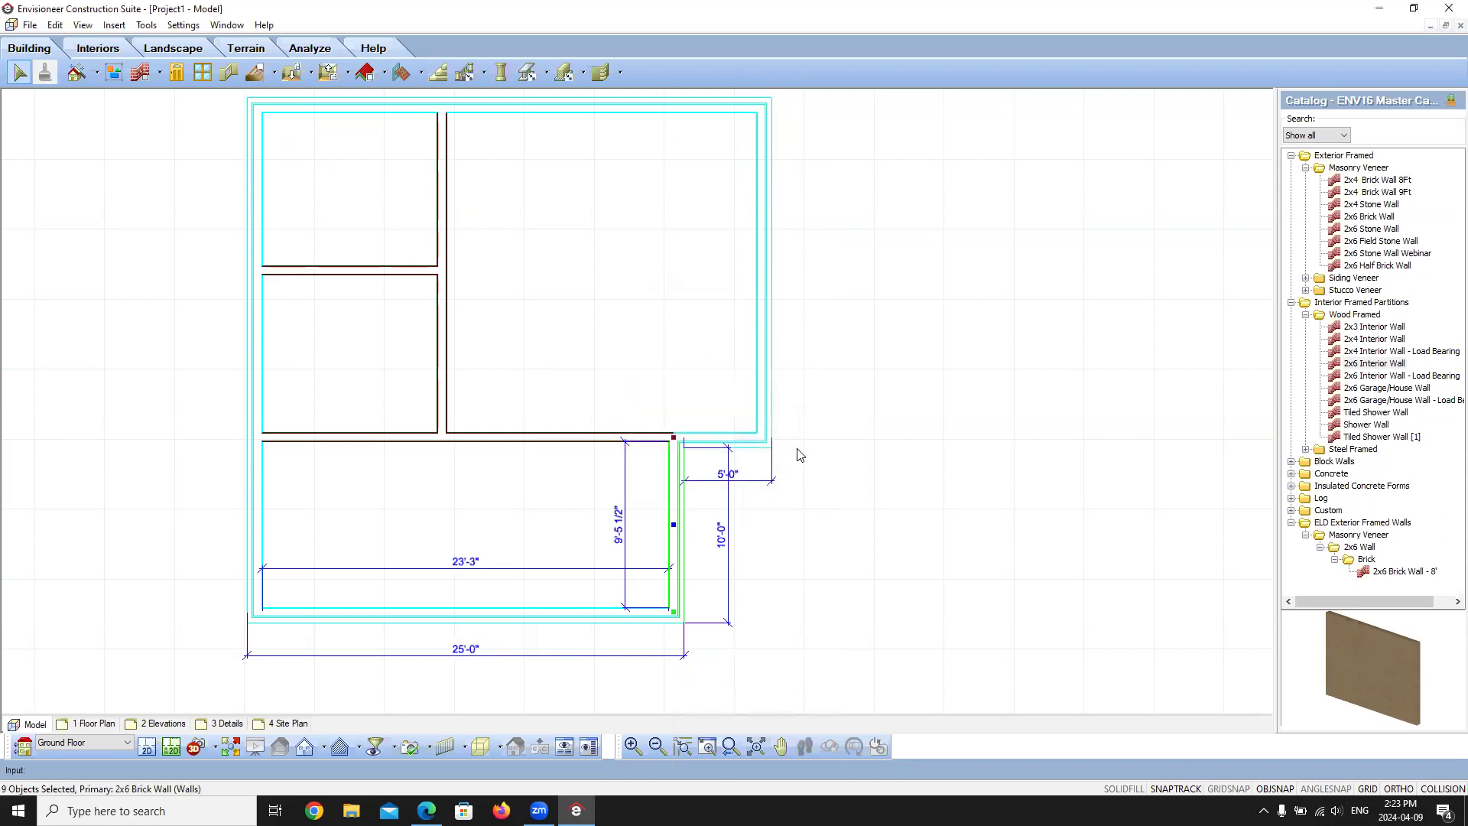
{"action": "left_click", "coordinate": [844, 487]}
{"action": "left_click", "coordinate": [216, 748]}
{"action": "left_click", "coordinate": [222, 710]}
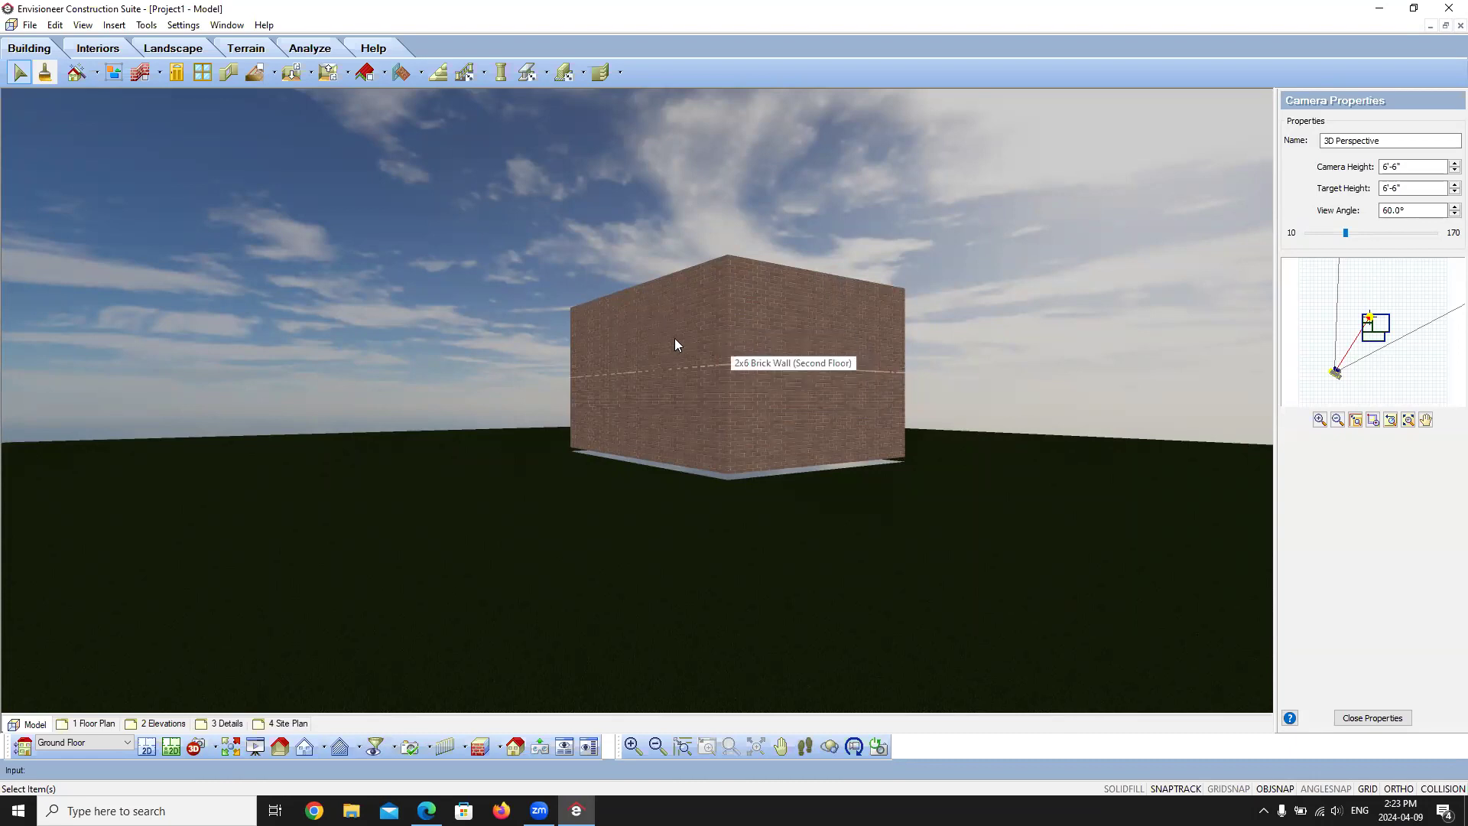
- Undo the duplication of the exterior walls to the second floor, and return to the 2D plan view
{"action": "left_click", "coordinate": [55, 25]}
{"action": "left_click", "coordinate": [63, 45]}
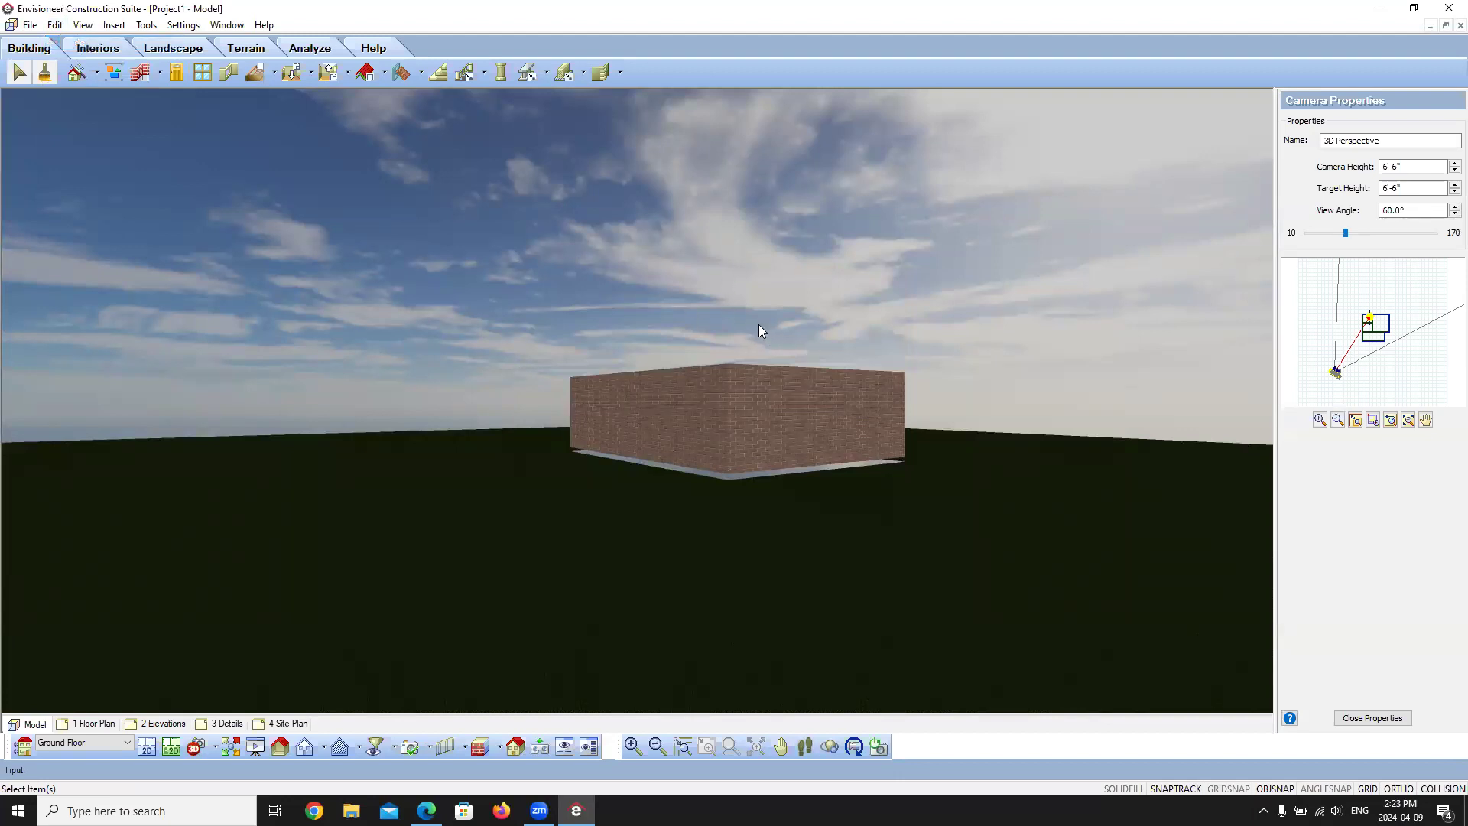
{"action": "left_click", "coordinate": [147, 746]}
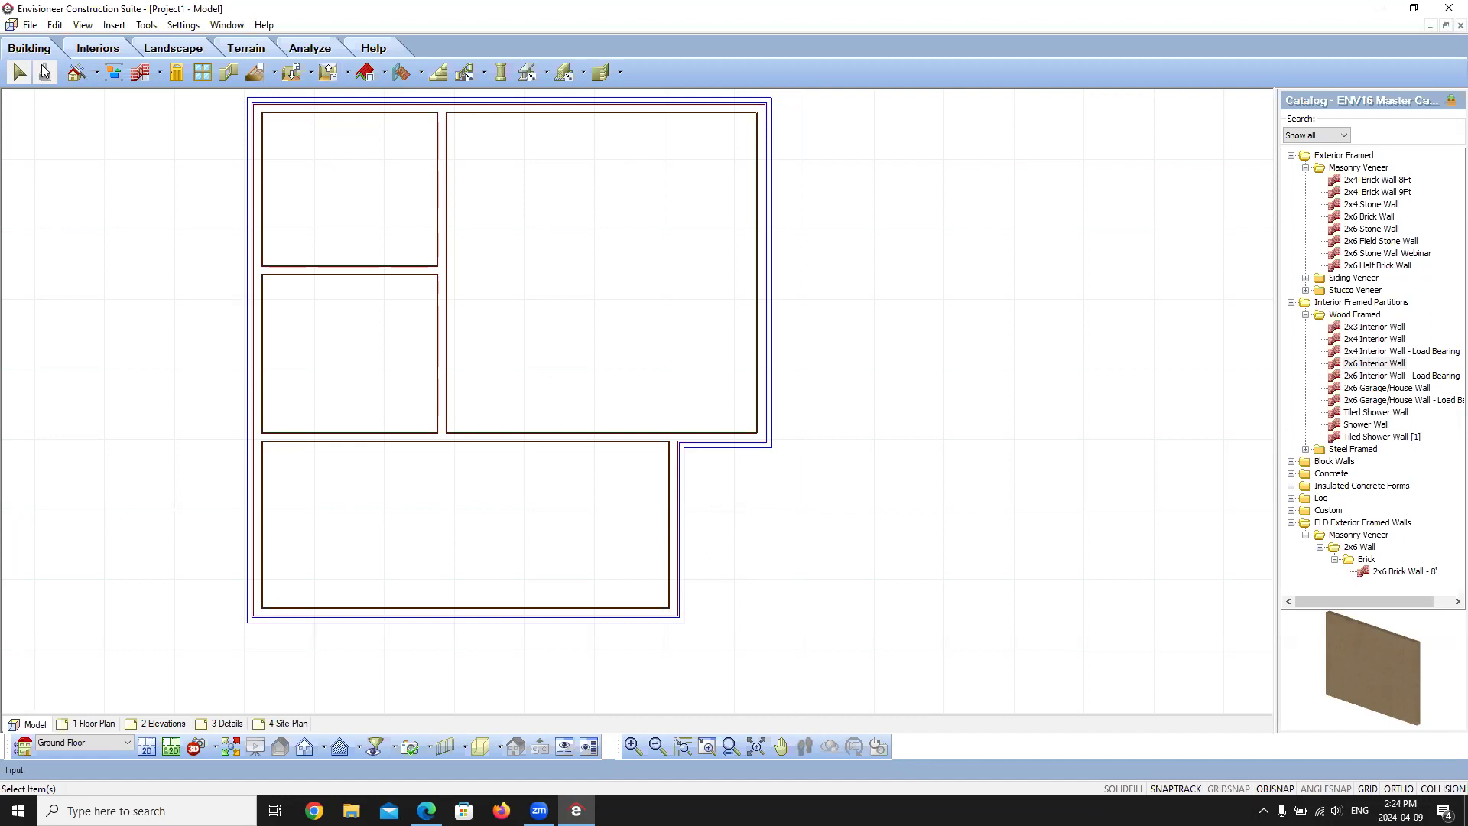
- Start the Floor and Foundation Builder wizard and set it to create a floor level at the Second Floor location
{"action": "left_click", "coordinate": [97, 73]}
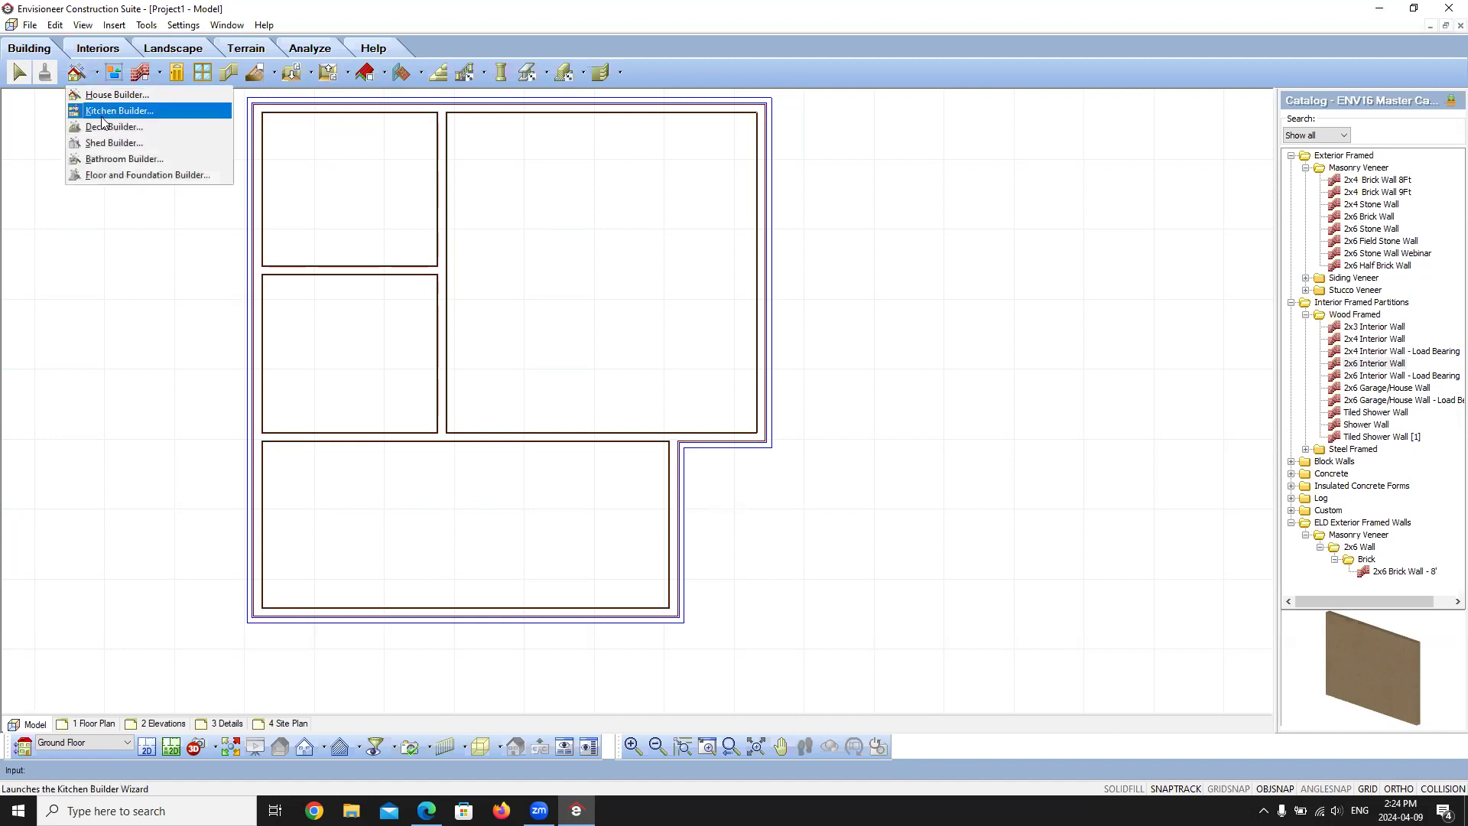
{"action": "left_click", "coordinate": [117, 176]}
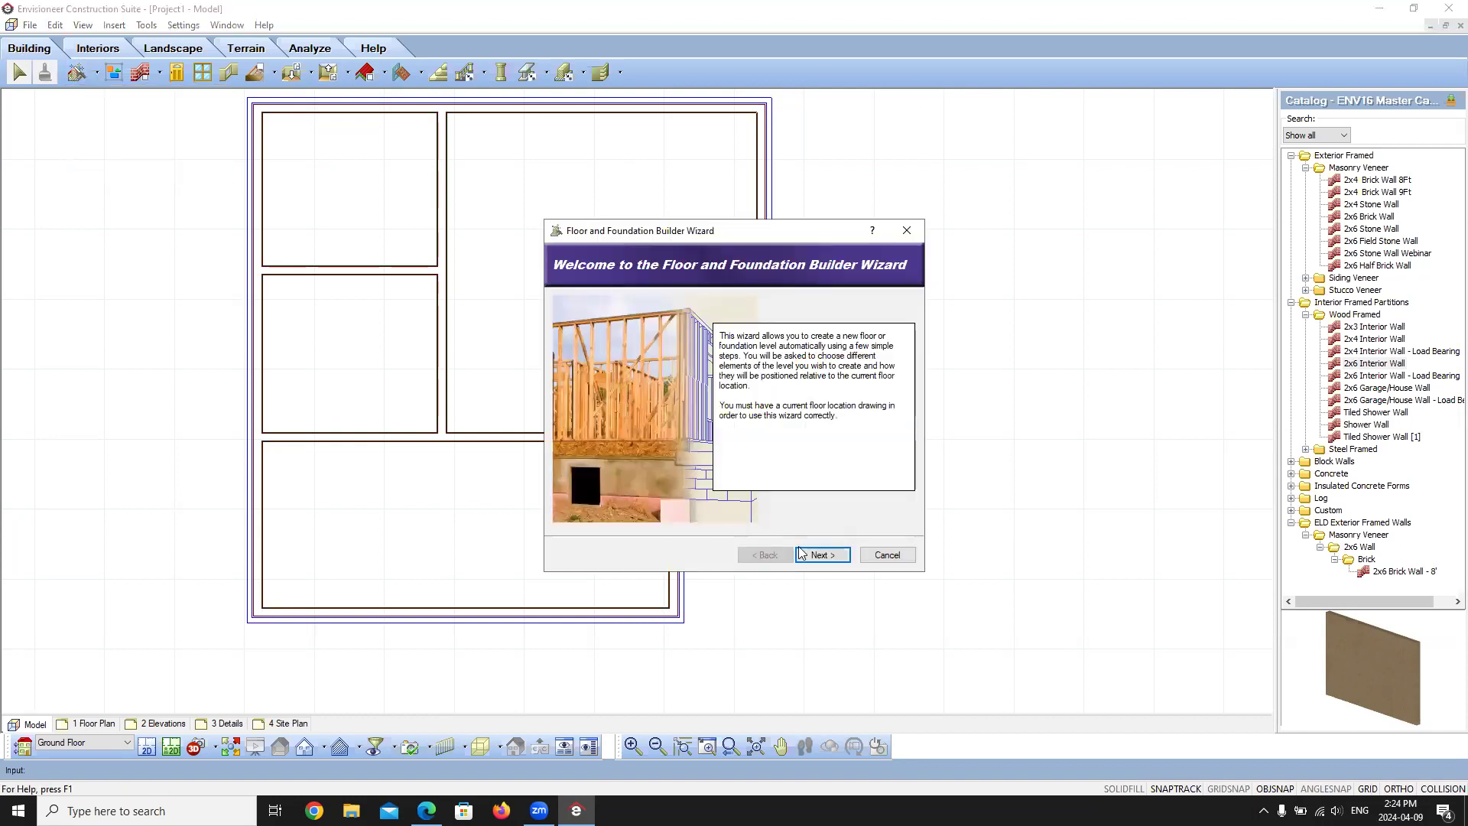
{"action": "left_click", "coordinate": [821, 554]}
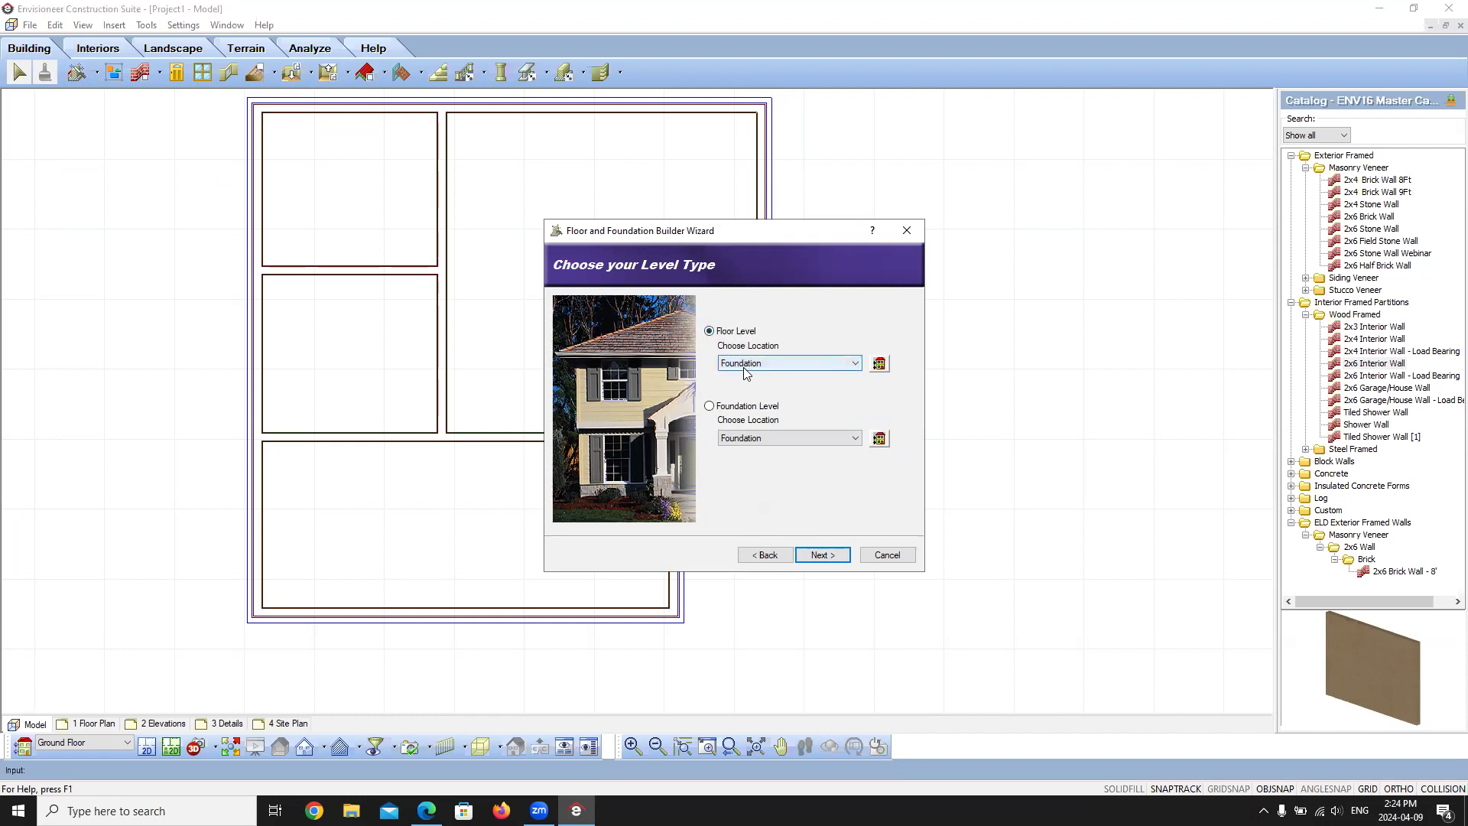
{"action": "left_click", "coordinate": [856, 364]}
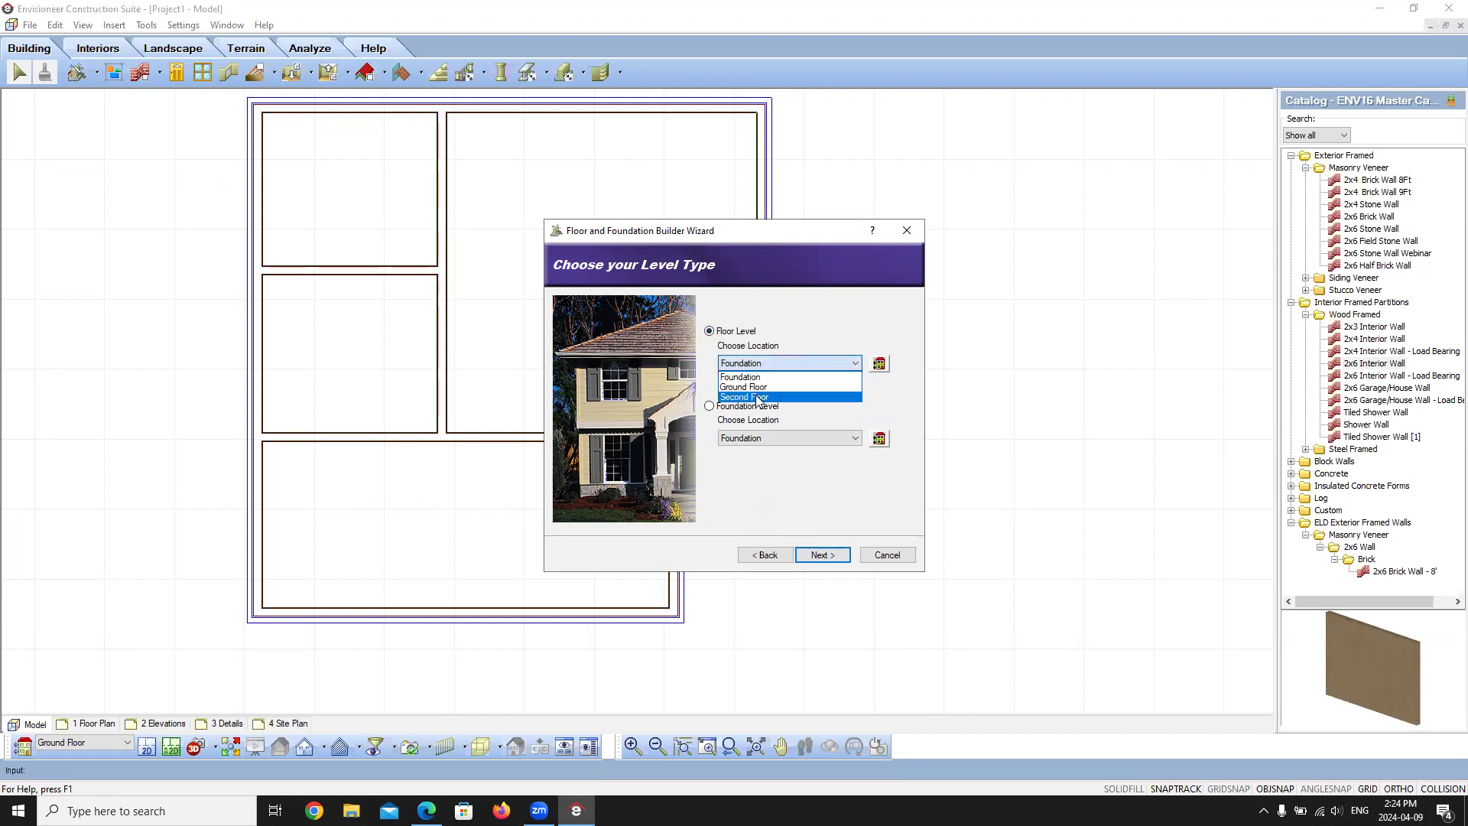
{"action": "left_click", "coordinate": [759, 398]}
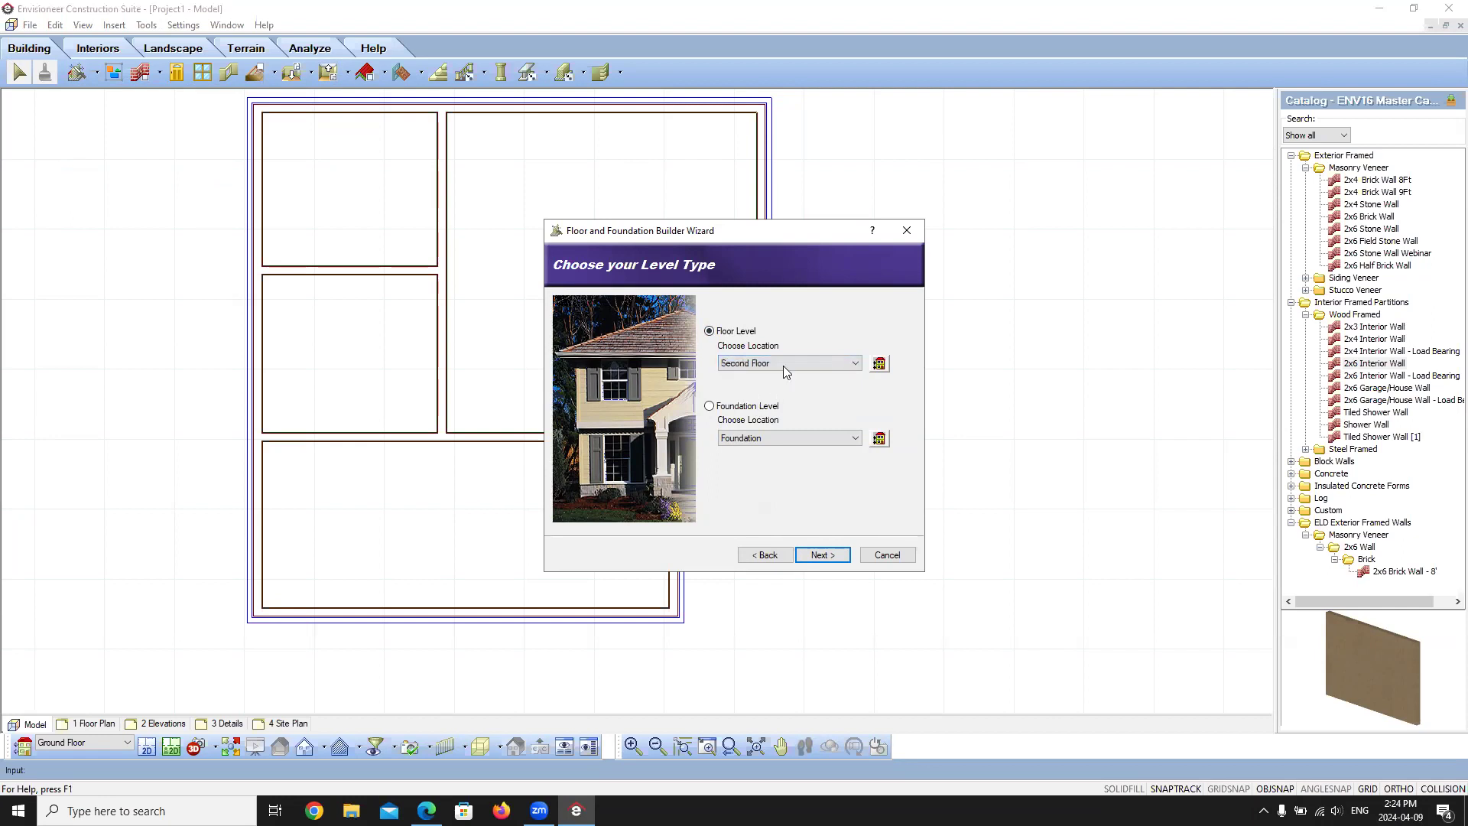
{"action": "left_click", "coordinate": [823, 554]}
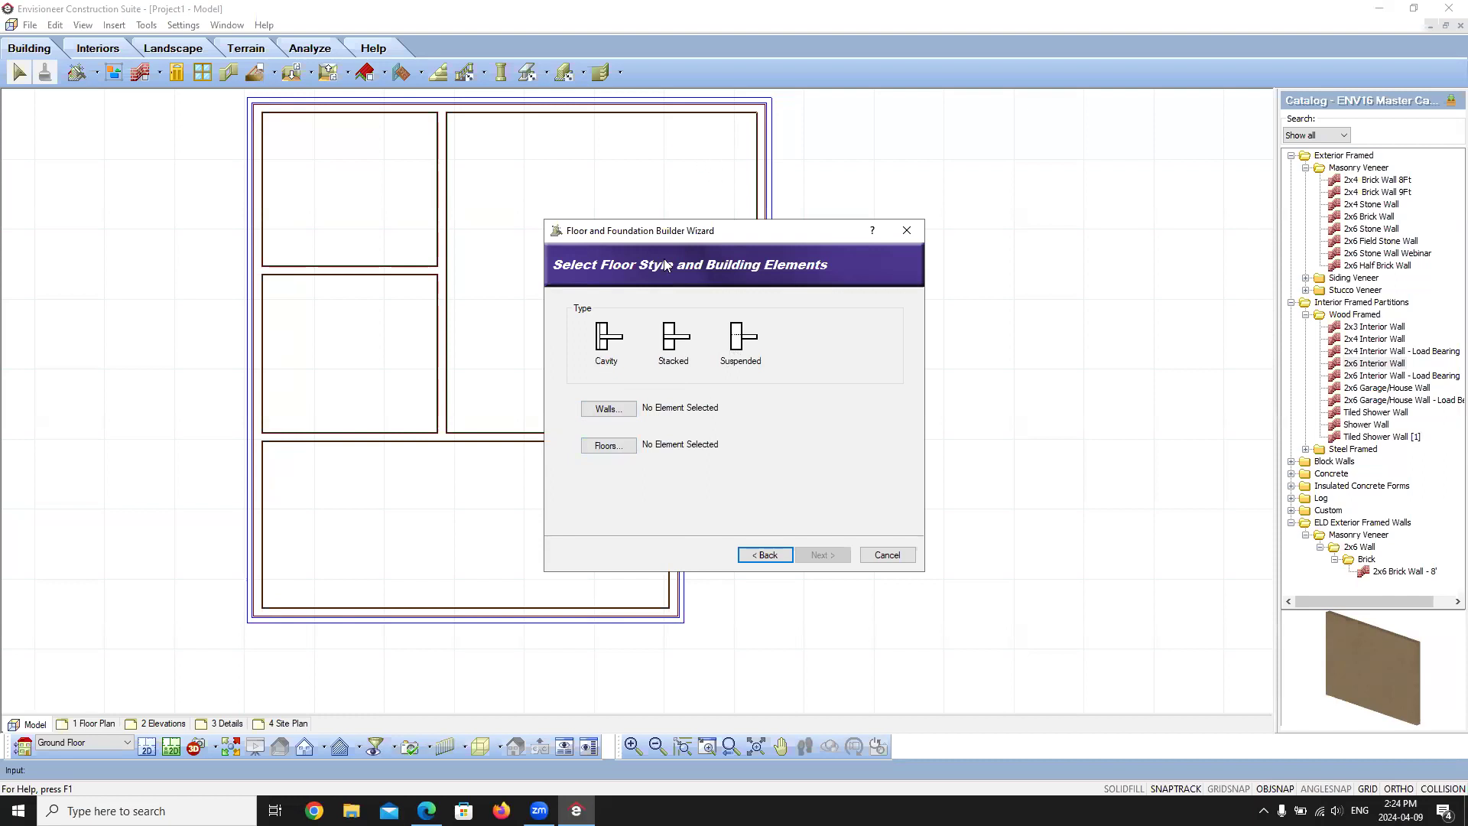
- Assign the 2 x 6 Cement Board Panel from the siding veneer walls as the new level's wall element
{"action": "left_click", "coordinate": [623, 413]}
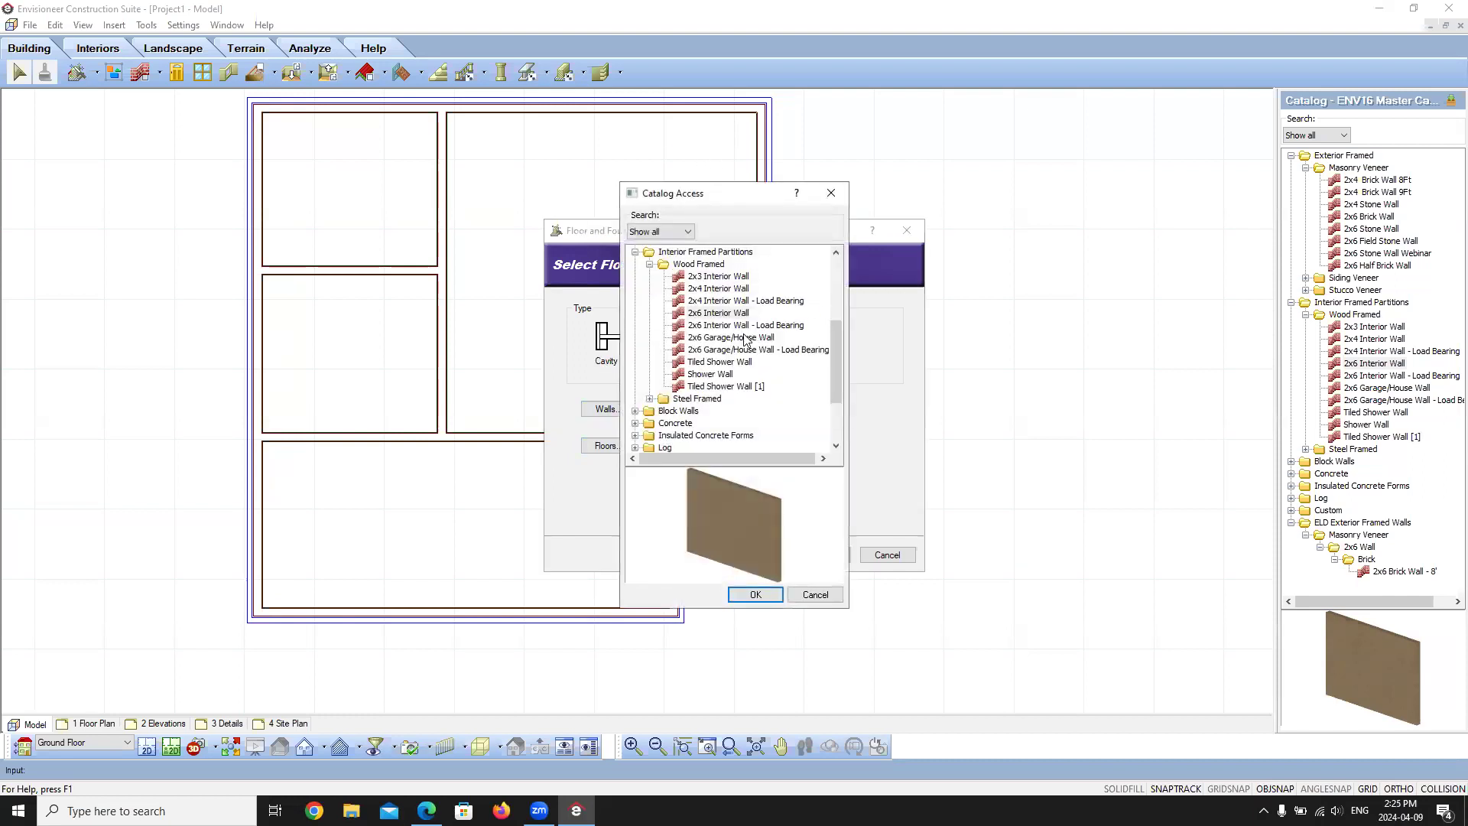
{"action": "left_click", "coordinate": [635, 252]}
{"action": "scroll", "coordinate": [661, 324], "scroll_direction": "up", "scroll_amount": 2}
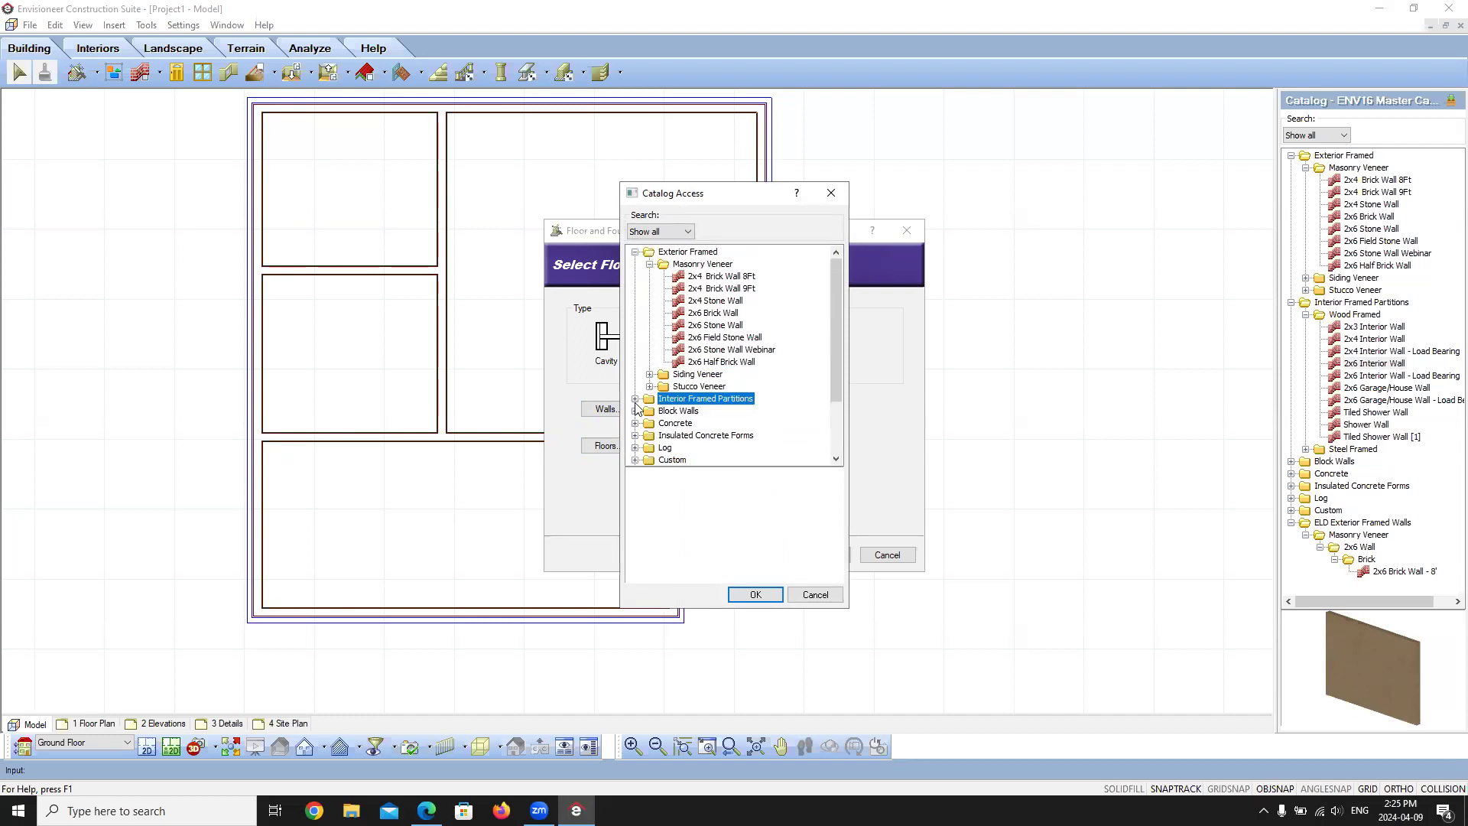
{"action": "left_click", "coordinate": [649, 374]}
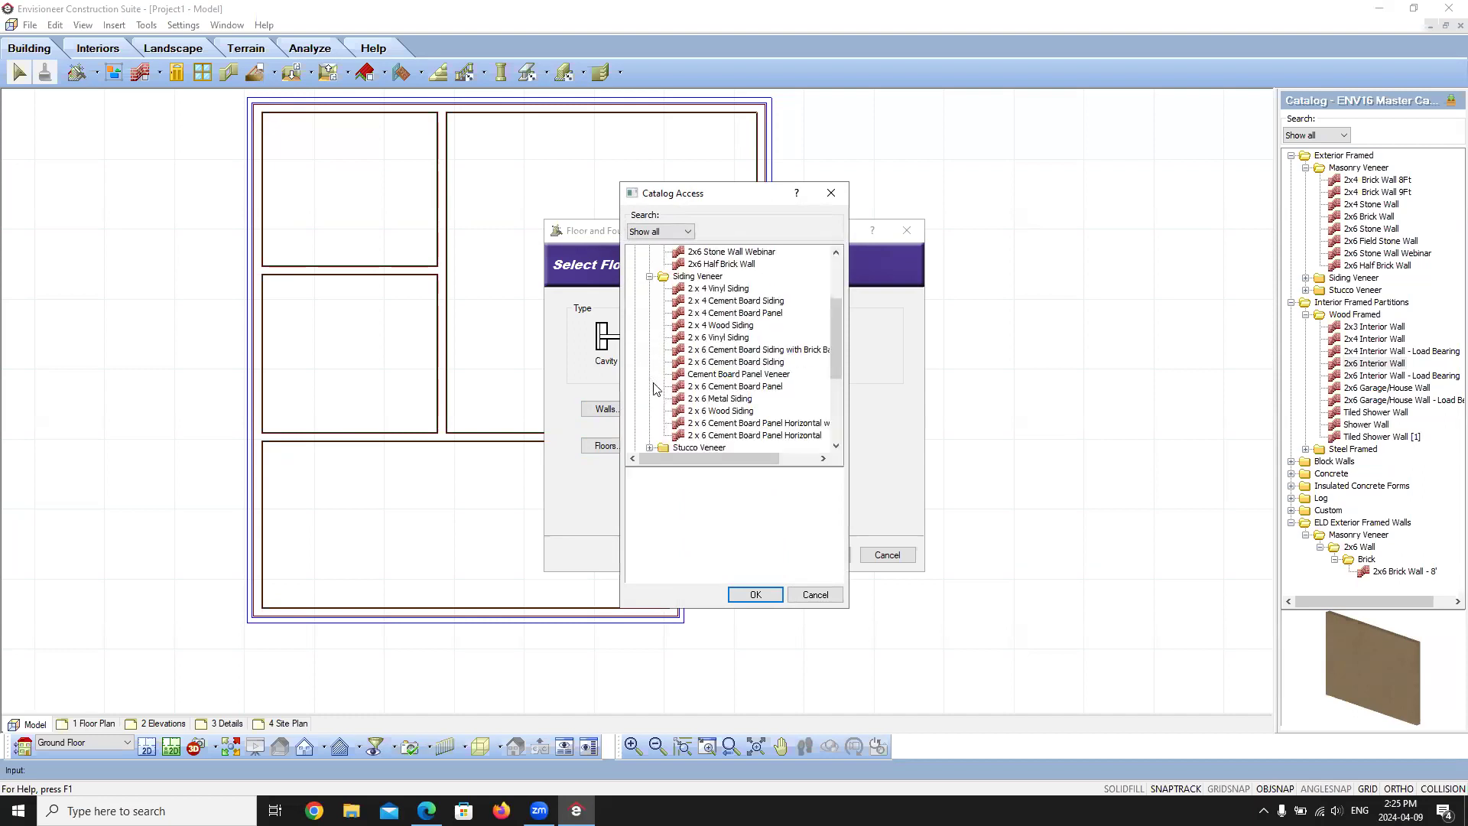
{"action": "left_click", "coordinate": [725, 387]}
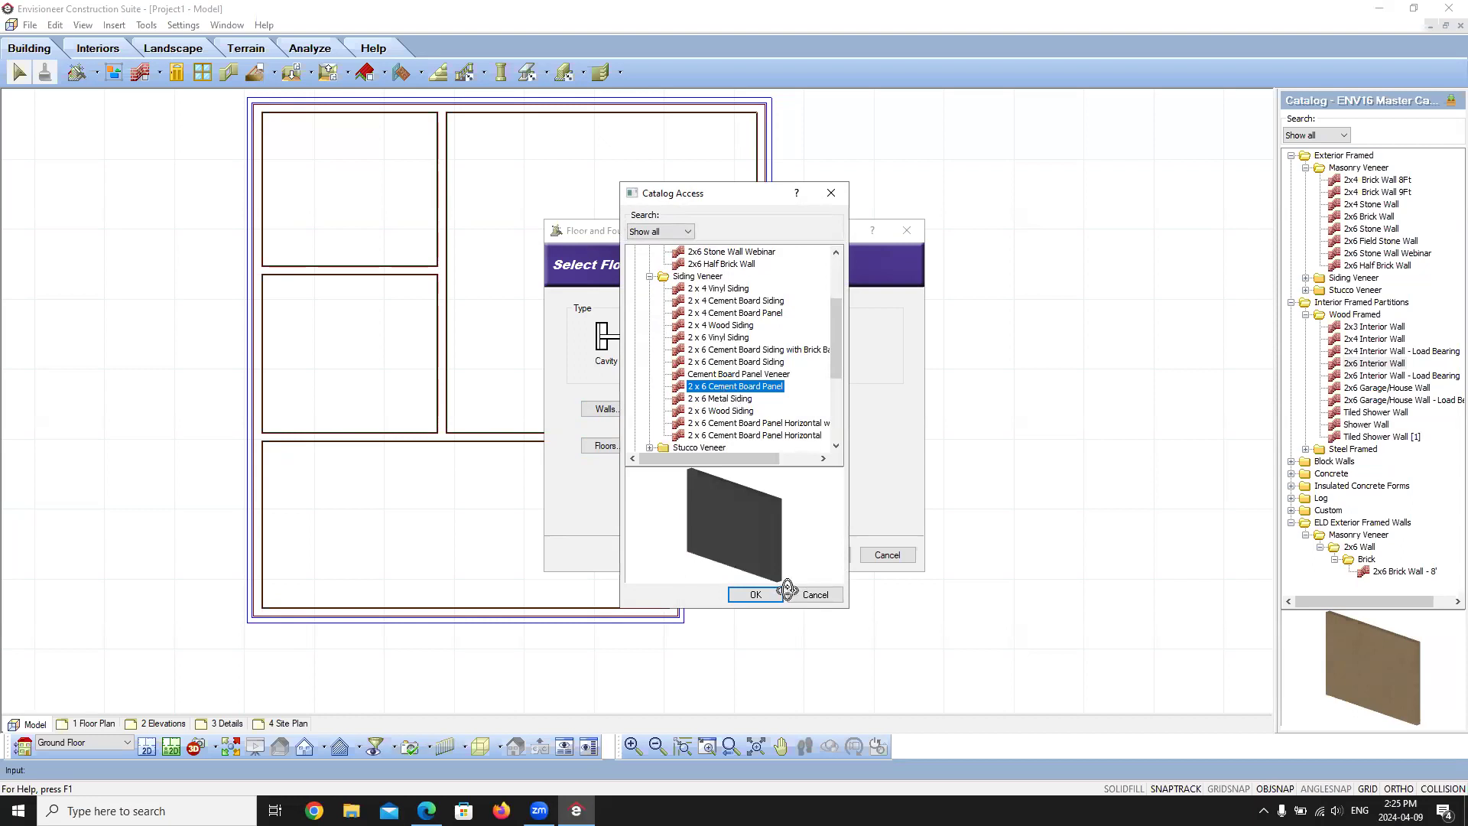
{"action": "left_click", "coordinate": [756, 594]}
- Assign the structural floor 2x10 Floor System w/ 3/4" OSB No Sill Plate as the new level's floor element
{"action": "left_click", "coordinate": [606, 444]}
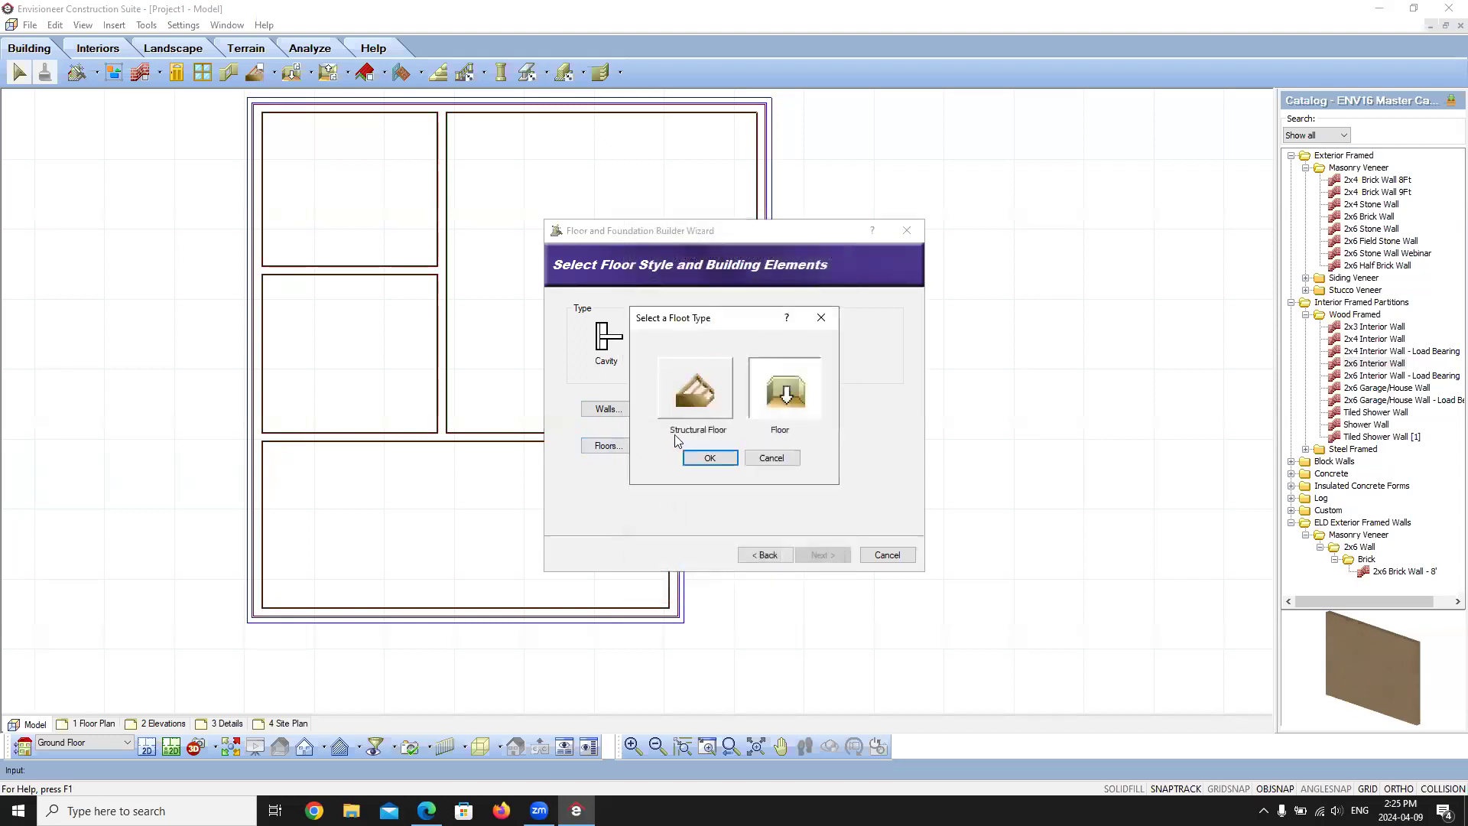
{"action": "left_click", "coordinate": [696, 390]}
{"action": "left_click", "coordinate": [709, 457]}
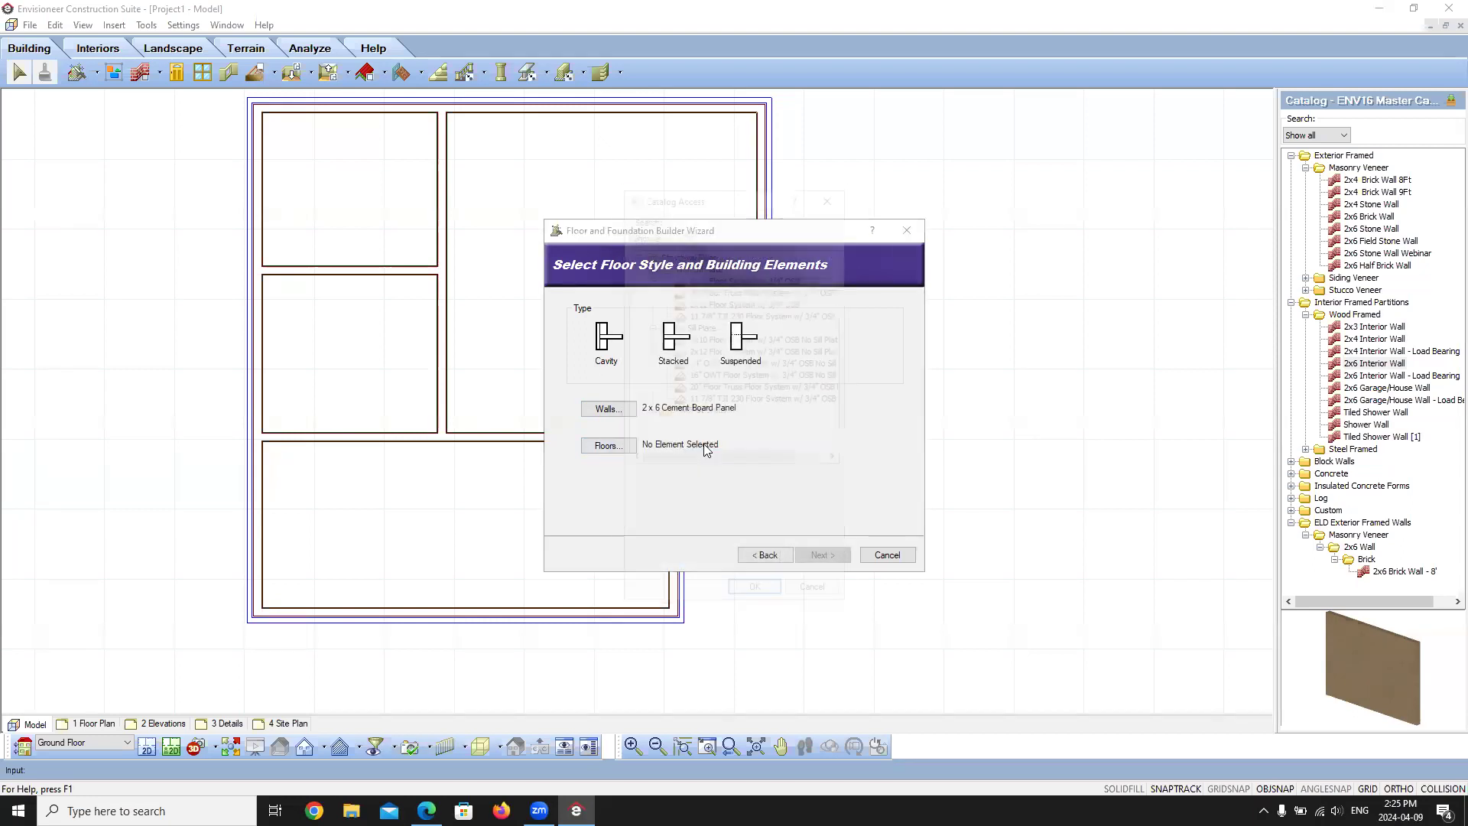
{"action": "left_click", "coordinate": [718, 276]}
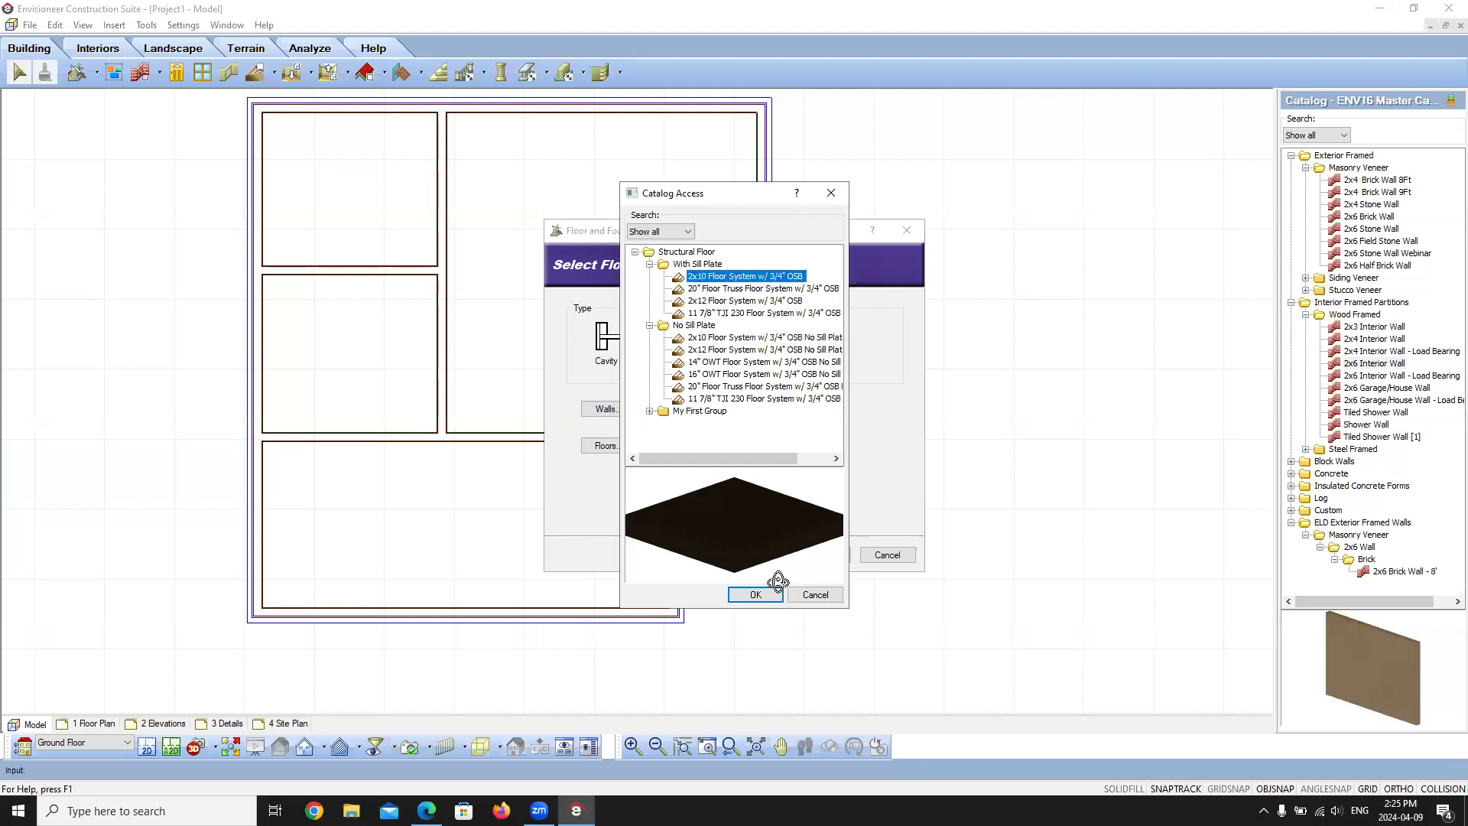
{"action": "left_click", "coordinate": [746, 338]}
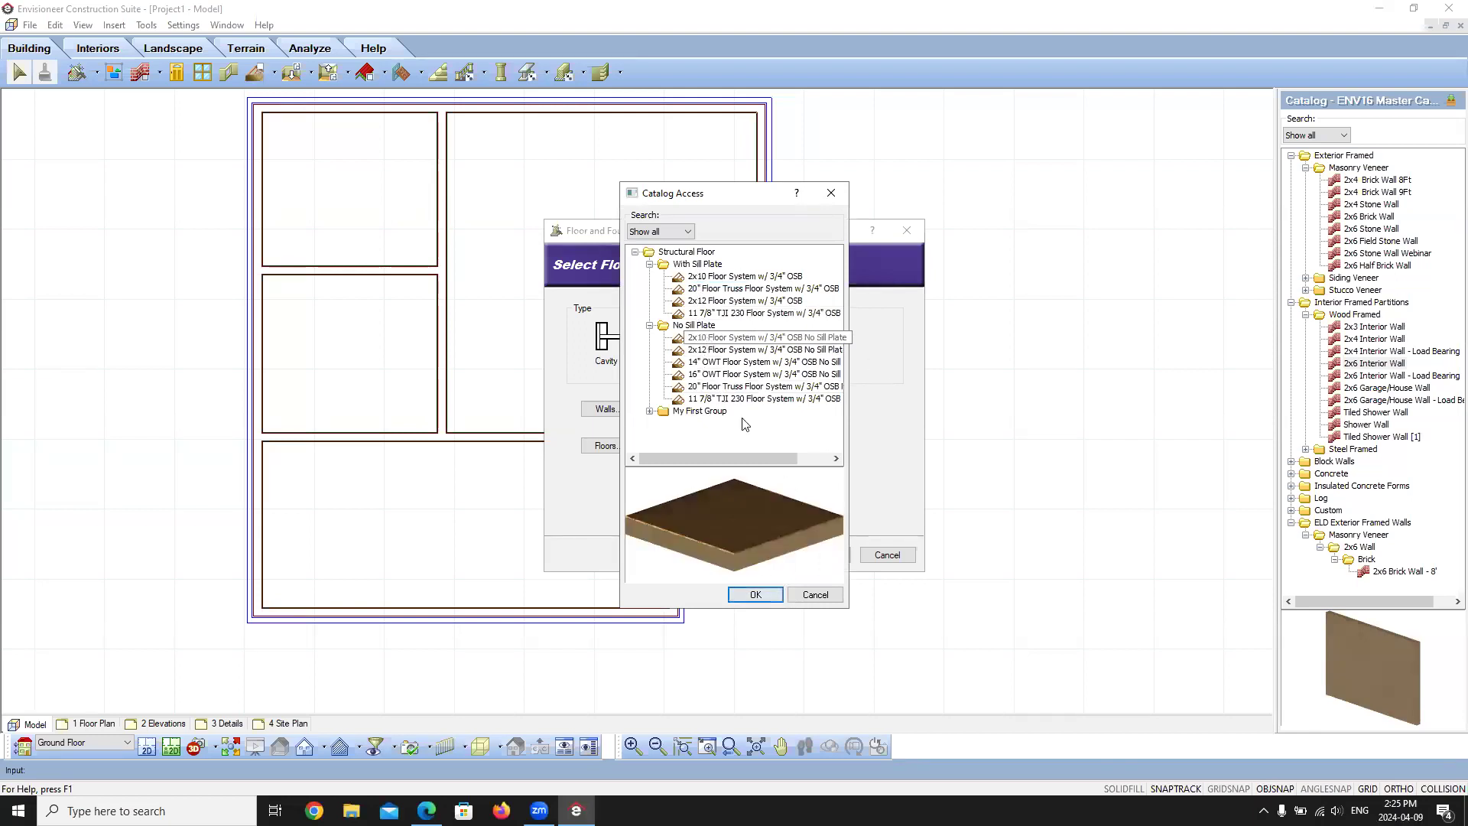
{"action": "left_click", "coordinate": [755, 594]}
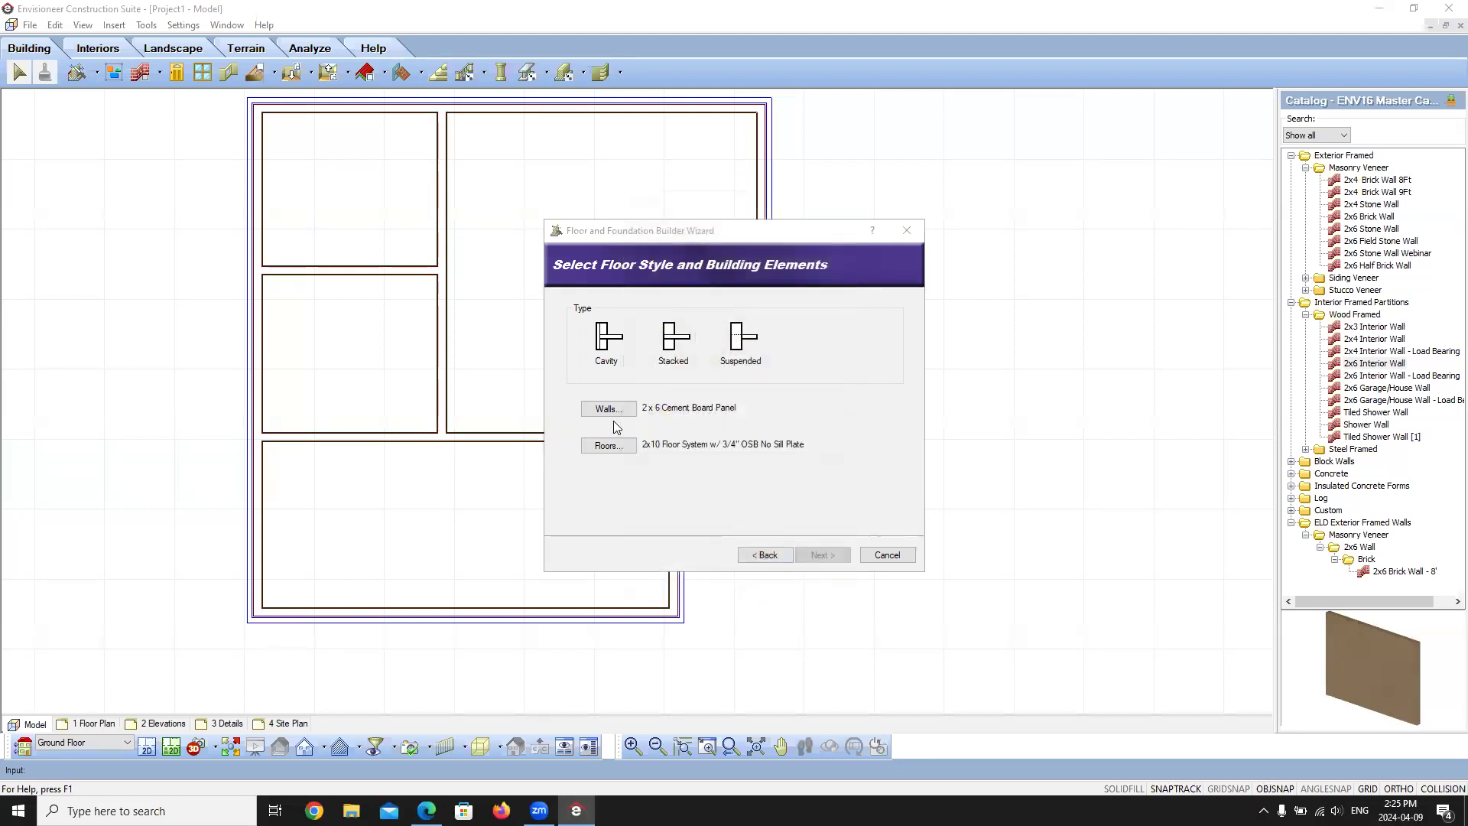
- Use the Cavity floor type, keep the default element position, create the second-floor level, and view it in 3D perspective
{"action": "left_click", "coordinate": [619, 338]}
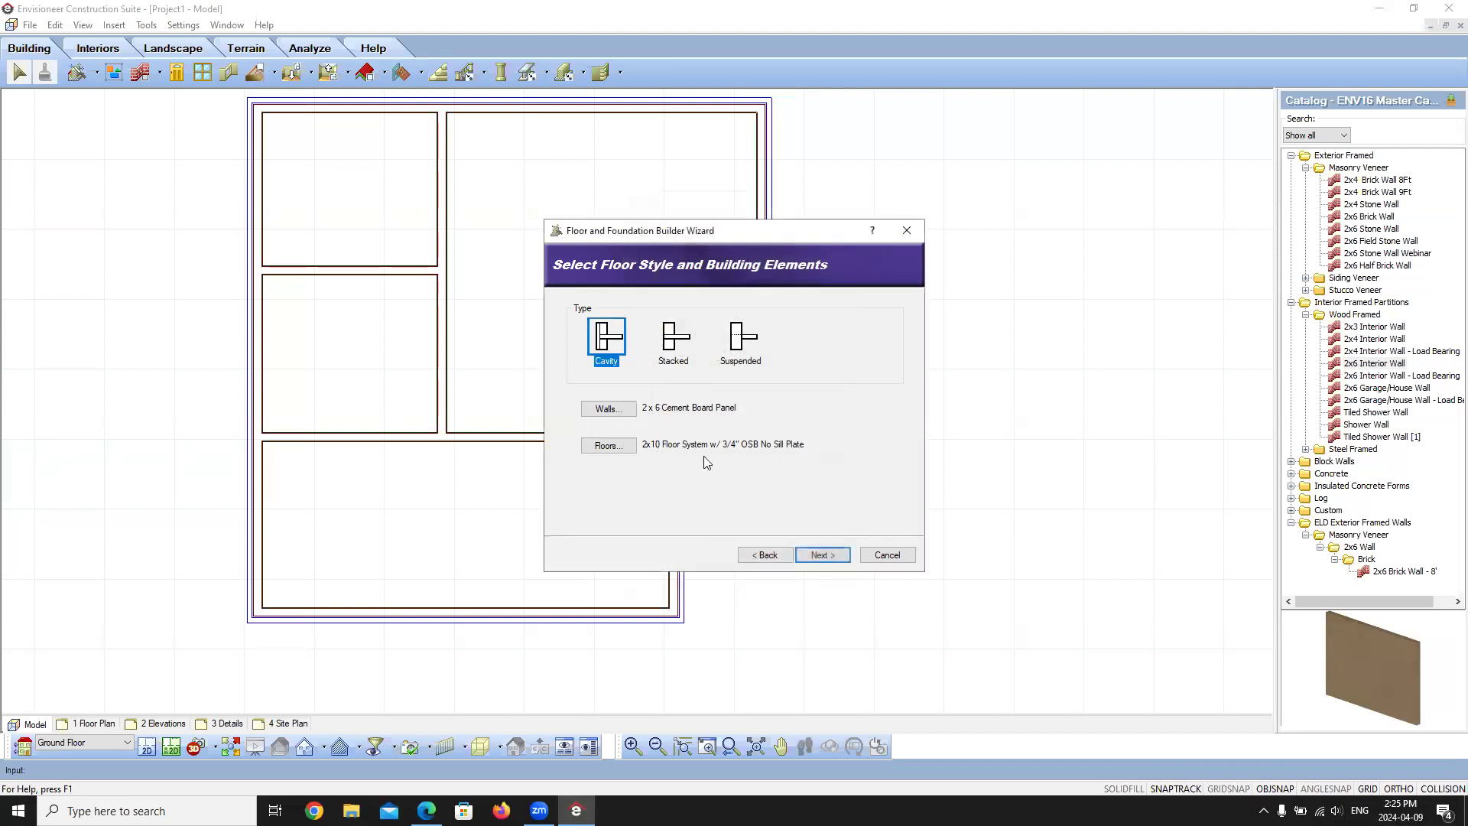
{"action": "left_click", "coordinate": [831, 556]}
{"action": "left_click_drag", "start_coordinate": [643, 394], "coordinate": [710, 433]}
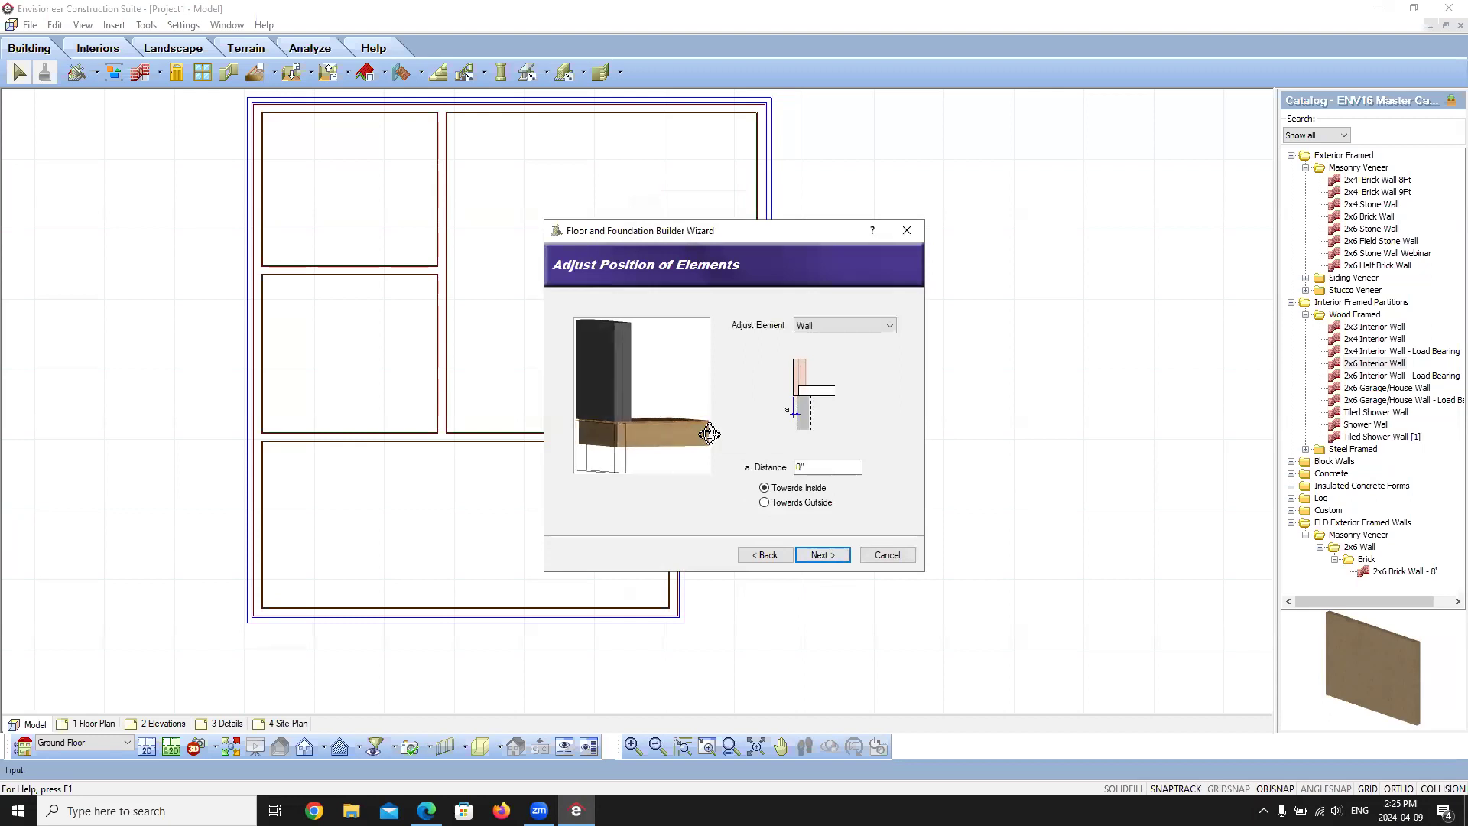
{"action": "left_click", "coordinate": [825, 555]}
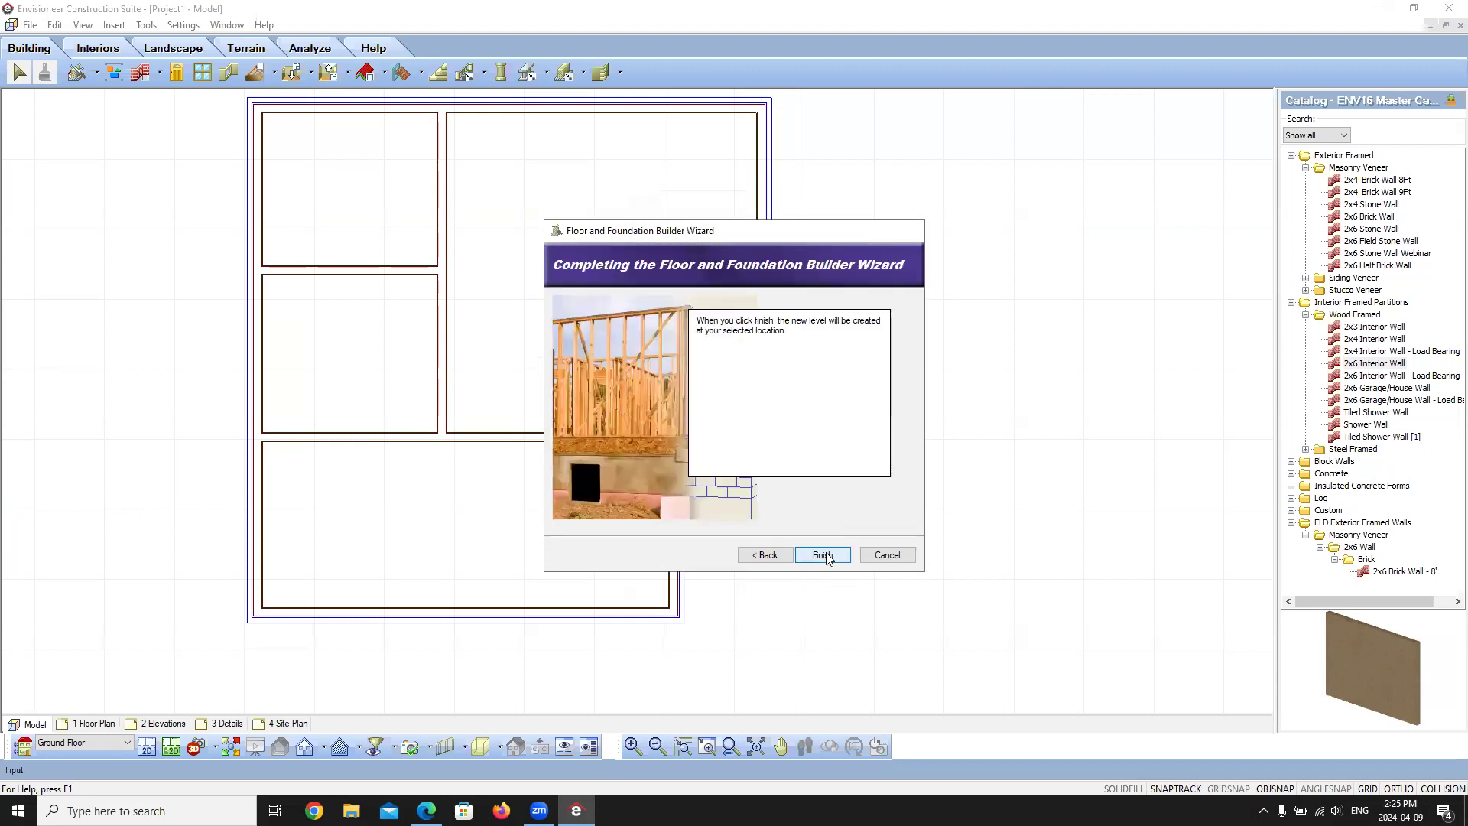
{"action": "left_click", "coordinate": [824, 556]}
{"action": "left_click", "coordinate": [196, 746]}
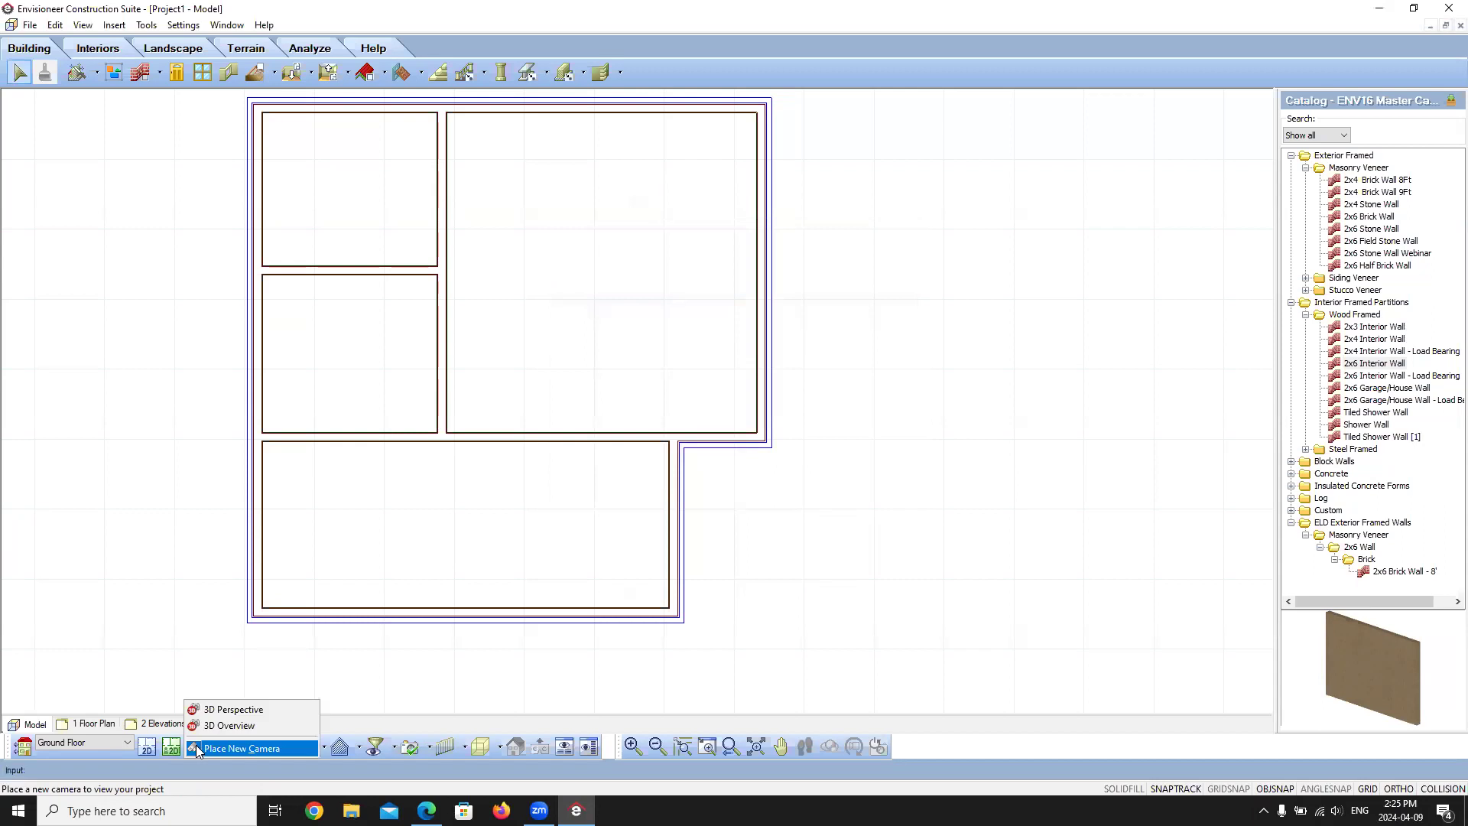
{"action": "left_click", "coordinate": [242, 710]}
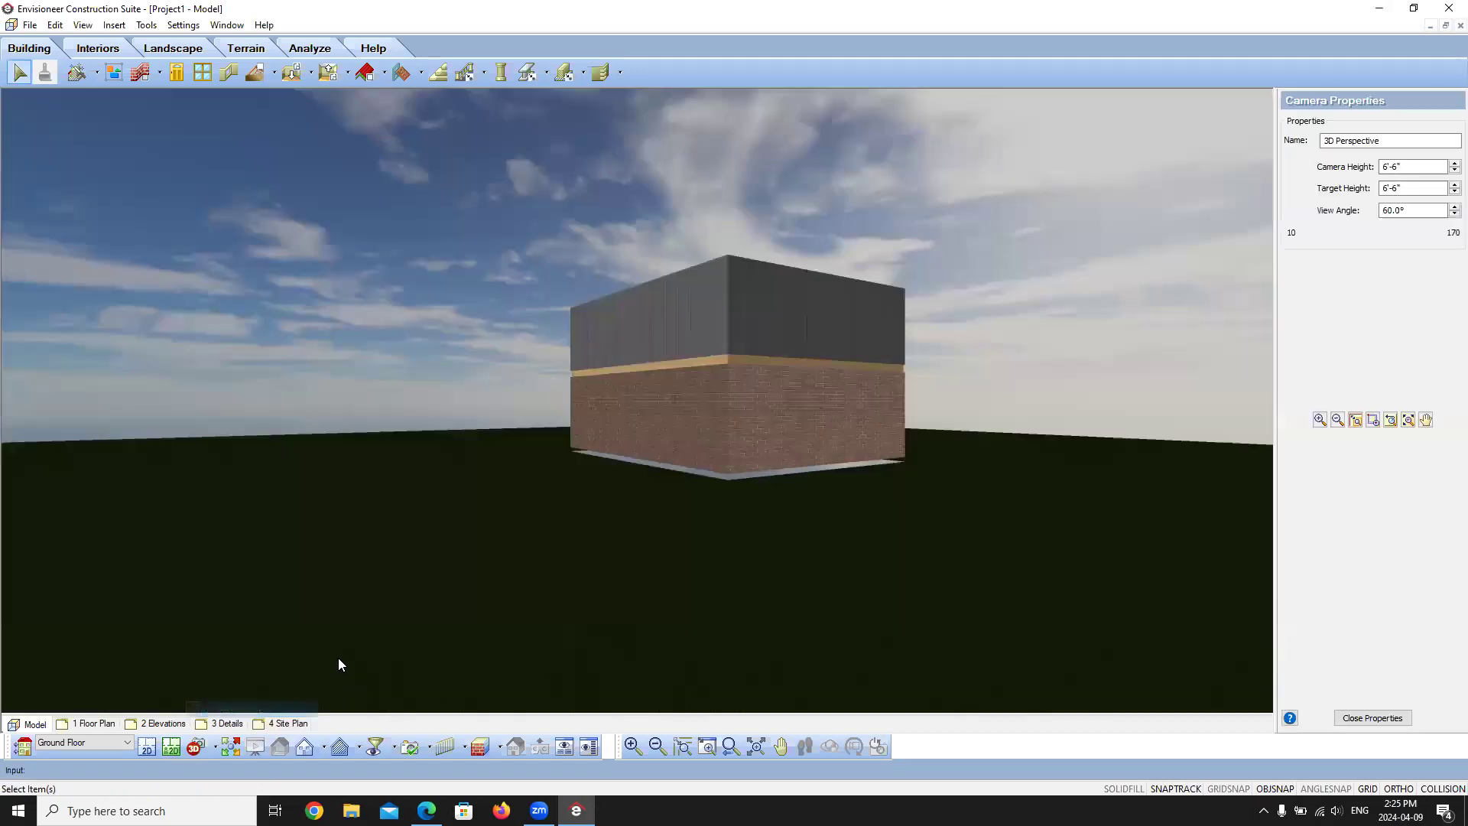
- Select all similar second-floor cement board panel walls and set their Lower Exterior Face distance to -10.5"
{"action": "right_click", "coordinate": [711, 312]}
{"action": "left_click", "coordinate": [752, 338]}
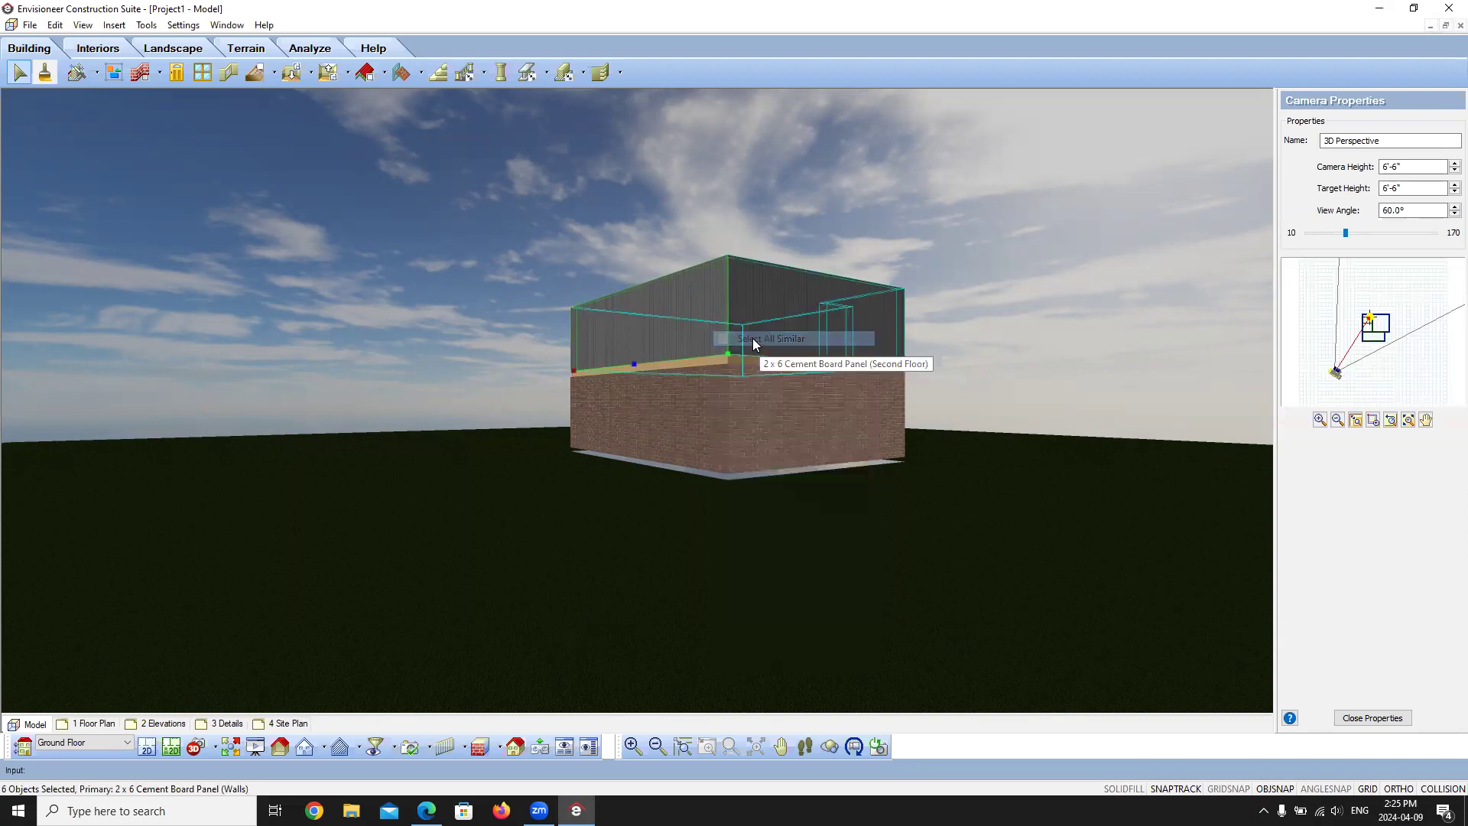
{"action": "right_click", "coordinate": [711, 301]}
{"action": "left_click", "coordinate": [749, 324]}
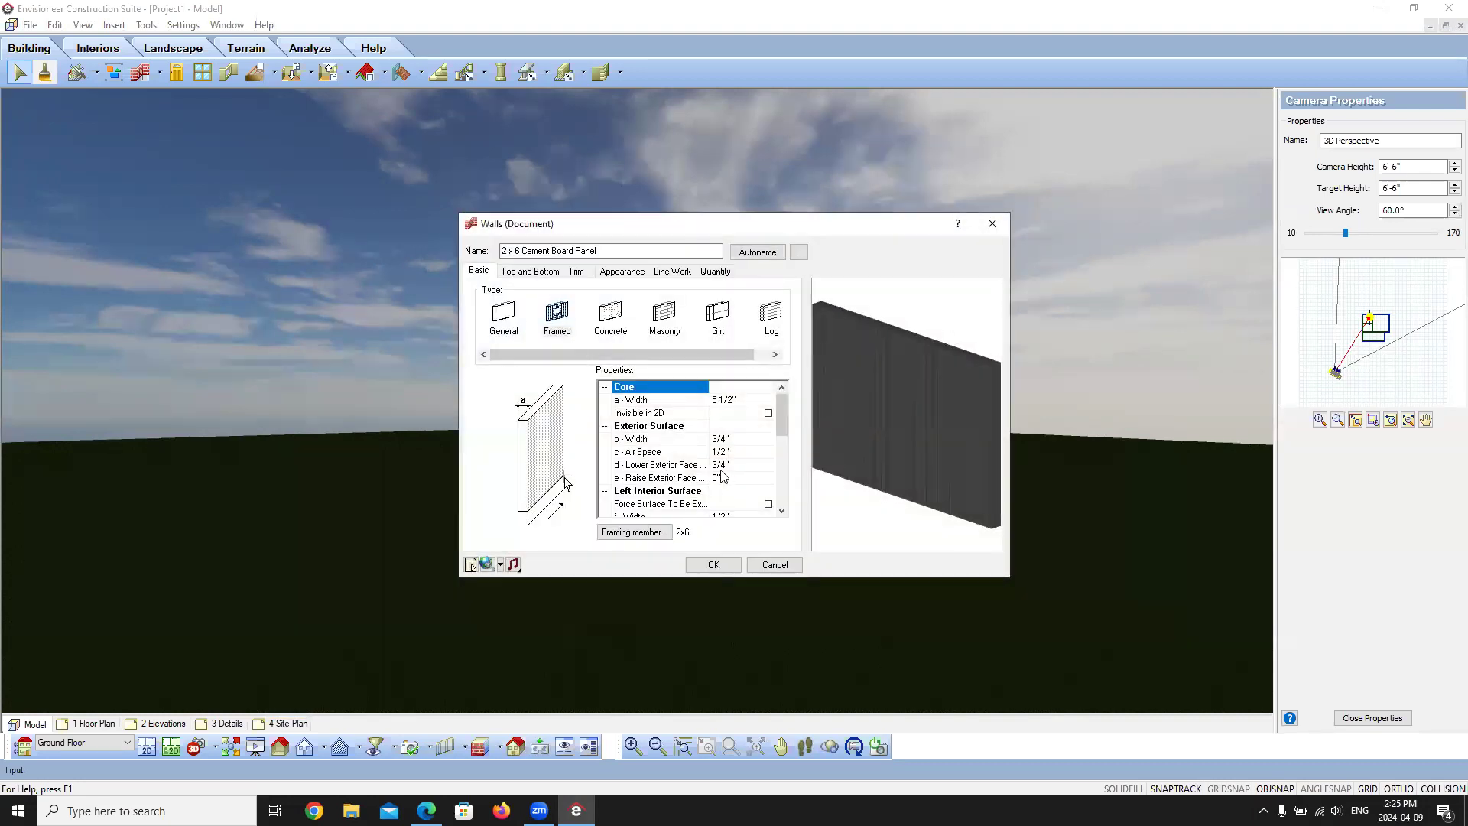
{"action": "left_click", "coordinate": [736, 465]}
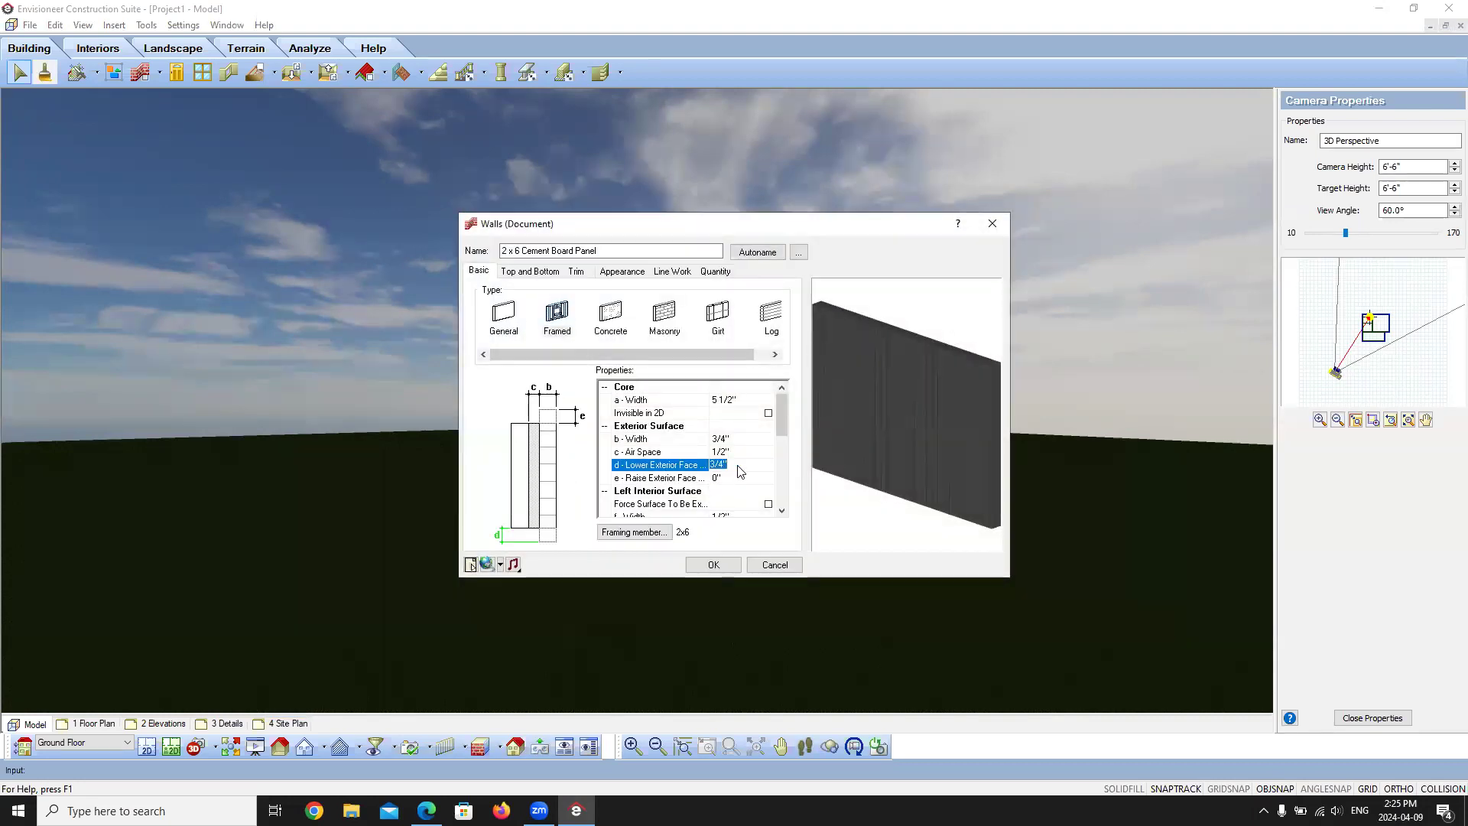
{"action": "key", "text": "BackSpace"}
{"action": "type", "text": "-10.5"}
{"action": "left_click", "coordinate": [713, 564]}
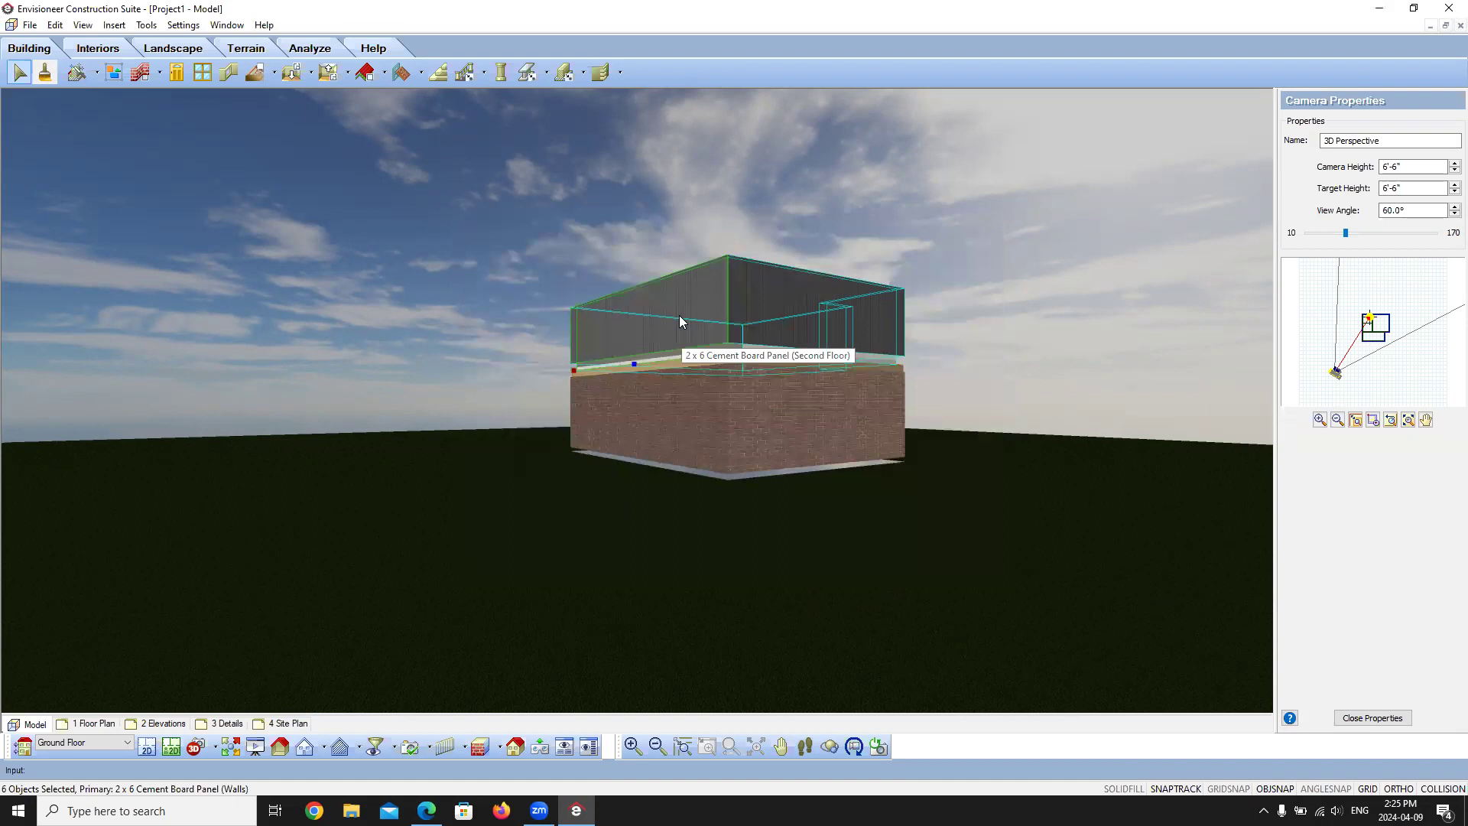
- Set the Lower Exterior Face distance of the selected second-floor walls to 10 1/2"
{"action": "right_click", "coordinate": [680, 324]}
{"action": "left_click", "coordinate": [734, 358]}
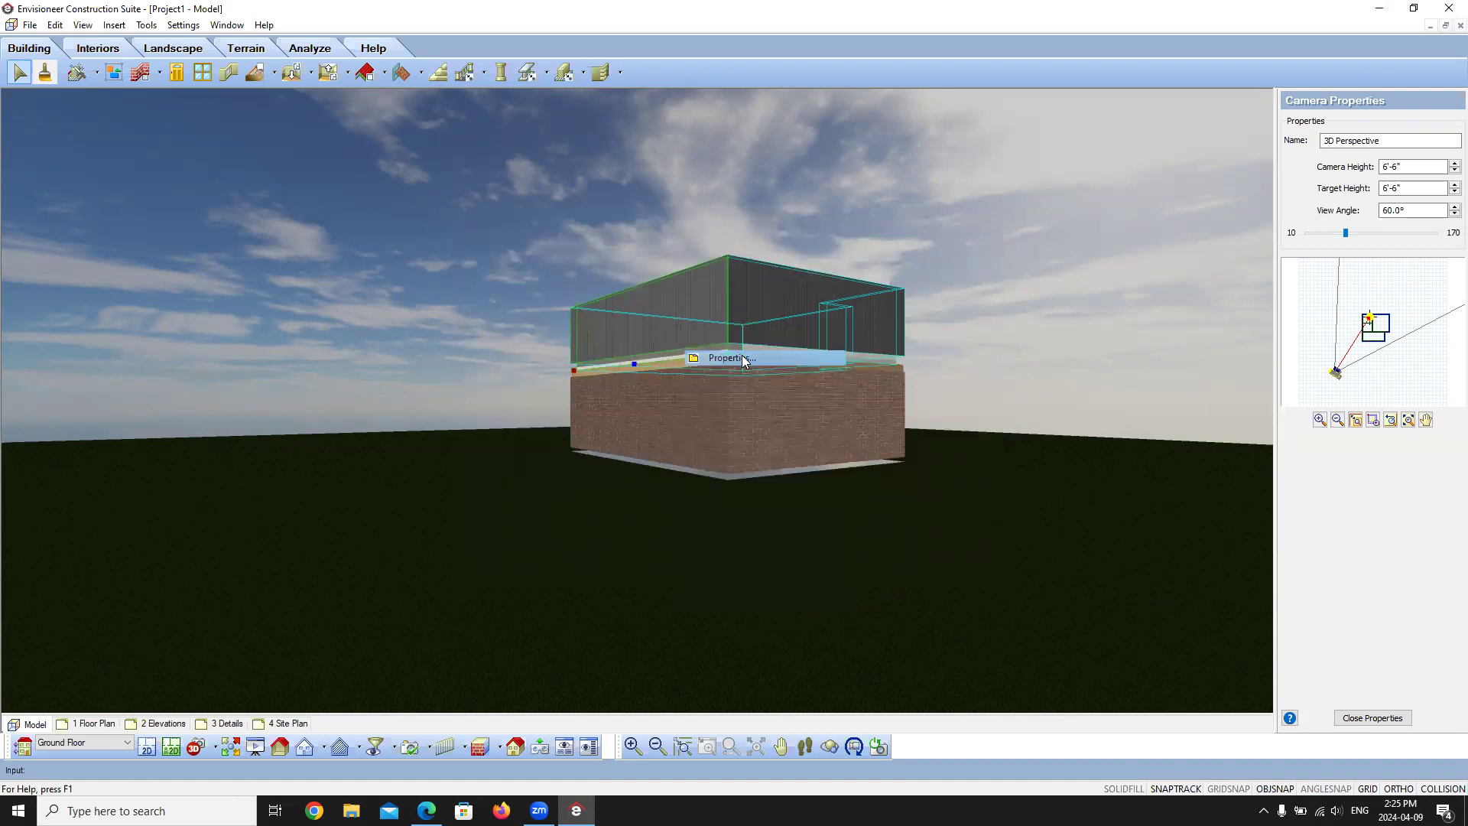
{"action": "left_click", "coordinate": [722, 464]}
{"action": "left_click", "coordinate": [713, 464]}
{"action": "key", "text": "BackSpace"}
{"action": "left_click", "coordinate": [706, 559]}
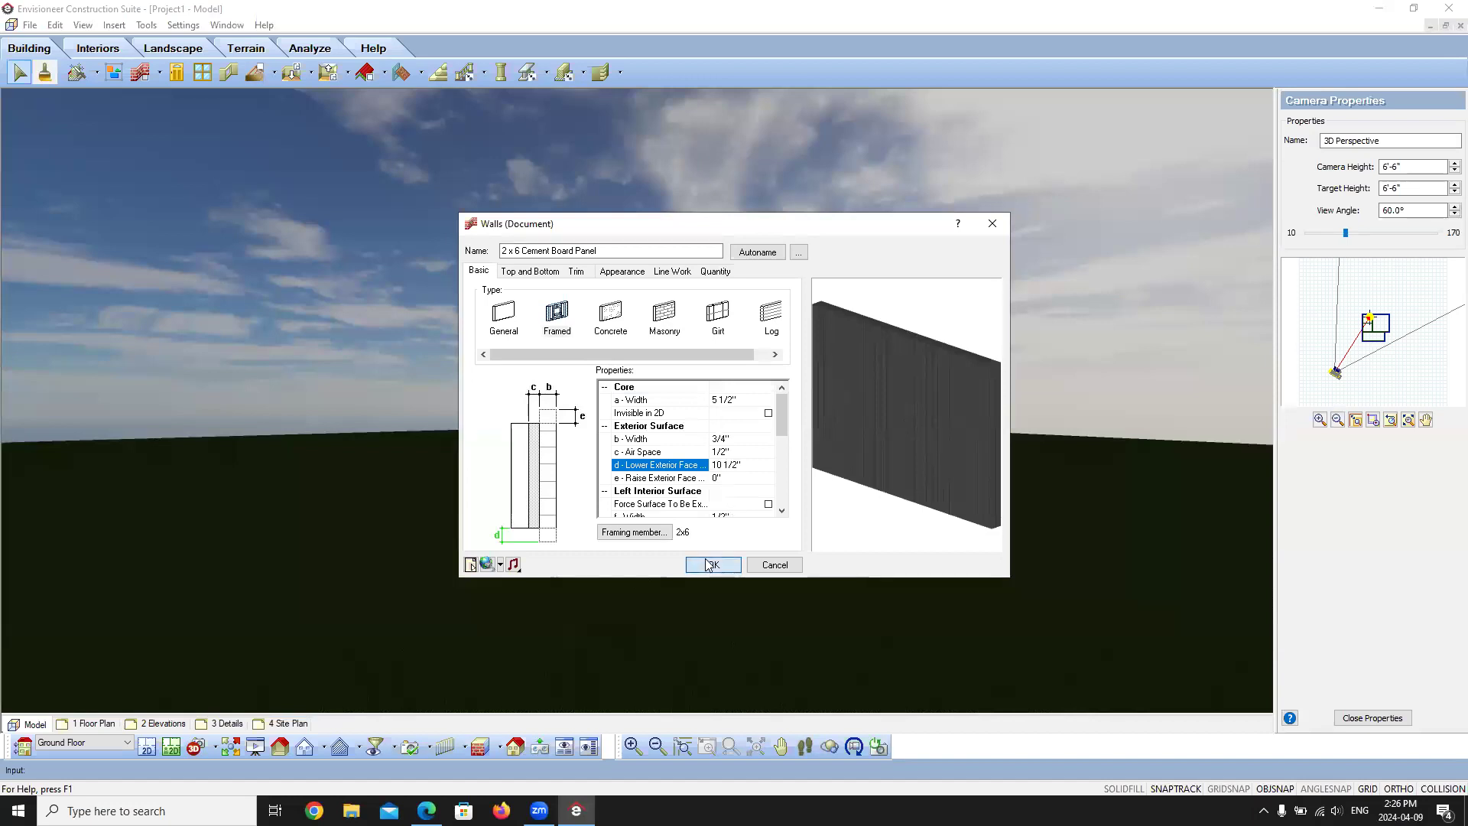
- Examine how the second-floor siding covers the floor edge from another corner of the house, with the walls deselected
{"action": "left_click", "coordinate": [1030, 304]}
{"action": "left_click", "coordinate": [808, 746]}
{"action": "left_click_drag", "start_coordinate": [849, 459], "coordinate": [931, 308]}
{"action": "right_click", "coordinate": [927, 296]}
{"action": "left_click", "coordinate": [966, 306]}
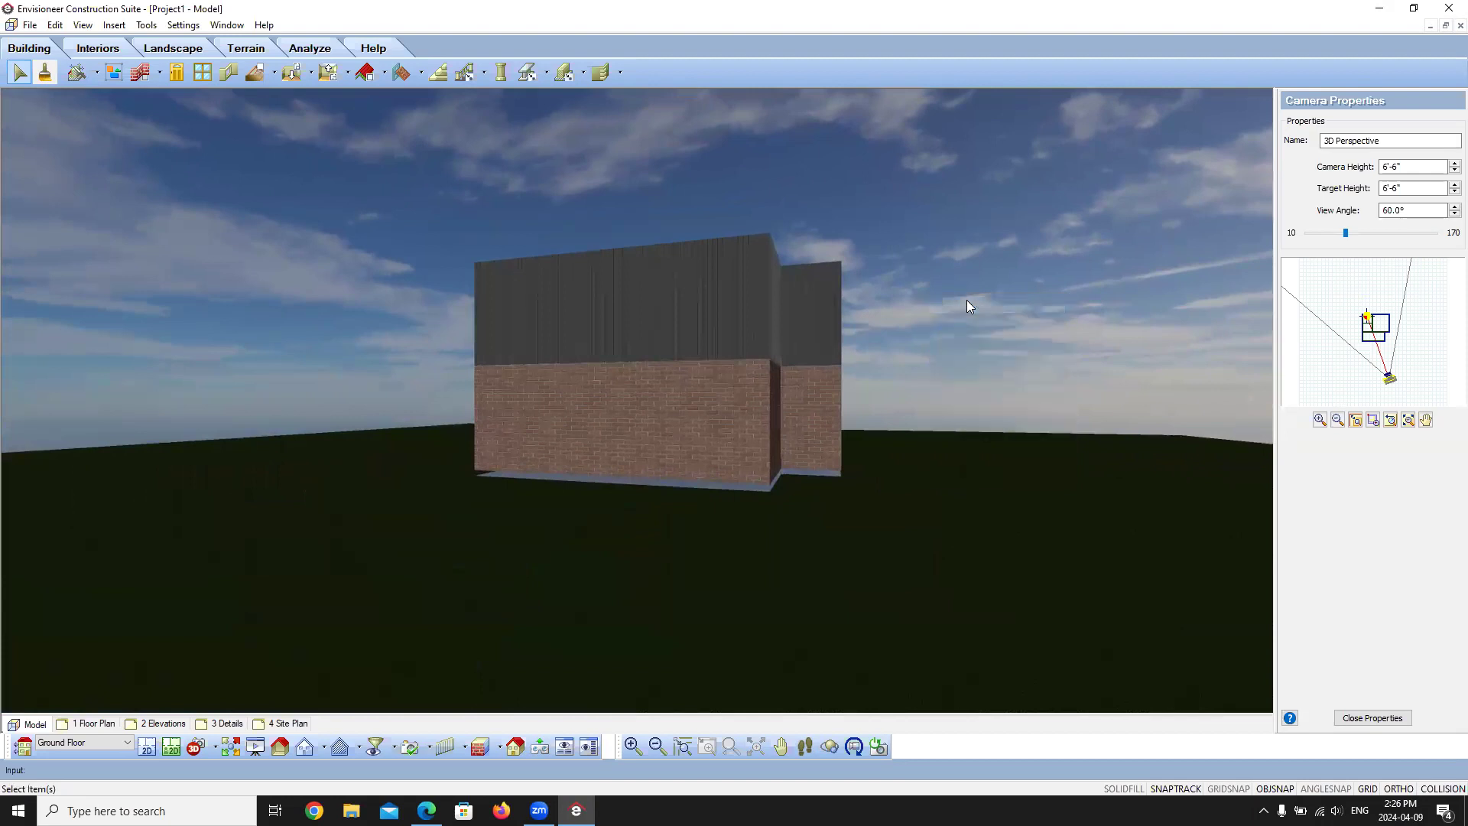
- Return to the 2D plan view and undo both wall face changes and the creation of the second-floor level
{"action": "left_click", "coordinate": [147, 747]}
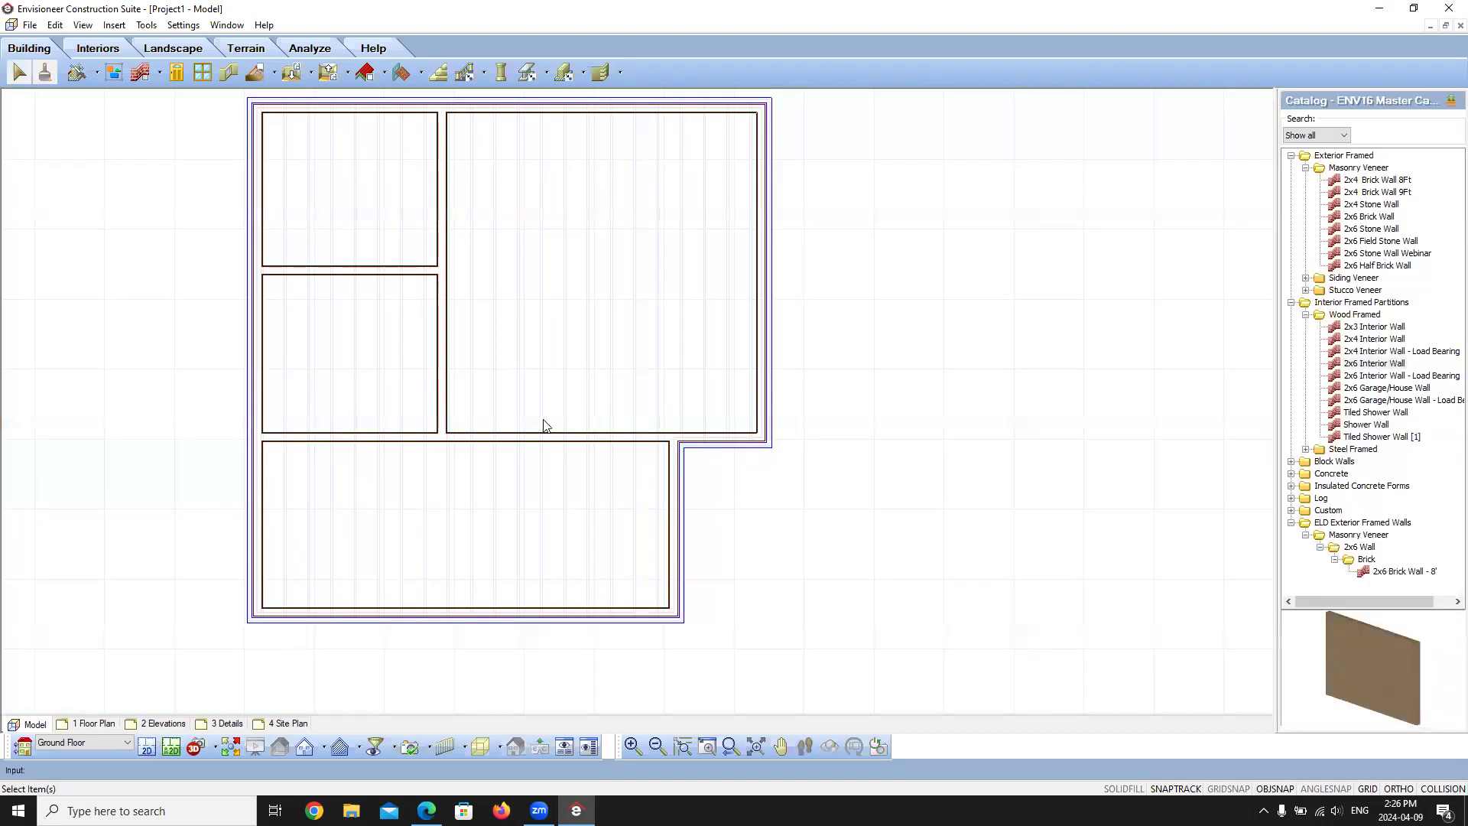
{"action": "left_click", "coordinate": [58, 30]}
{"action": "left_click", "coordinate": [74, 43]}
{"action": "left_click", "coordinate": [59, 28]}
{"action": "left_click", "coordinate": [65, 44]}
{"action": "left_click", "coordinate": [56, 25]}
{"action": "left_click", "coordinate": [69, 43]}
{"action": "scroll", "coordinate": [442, 264], "scroll_direction": "down", "scroll_amount": 7}
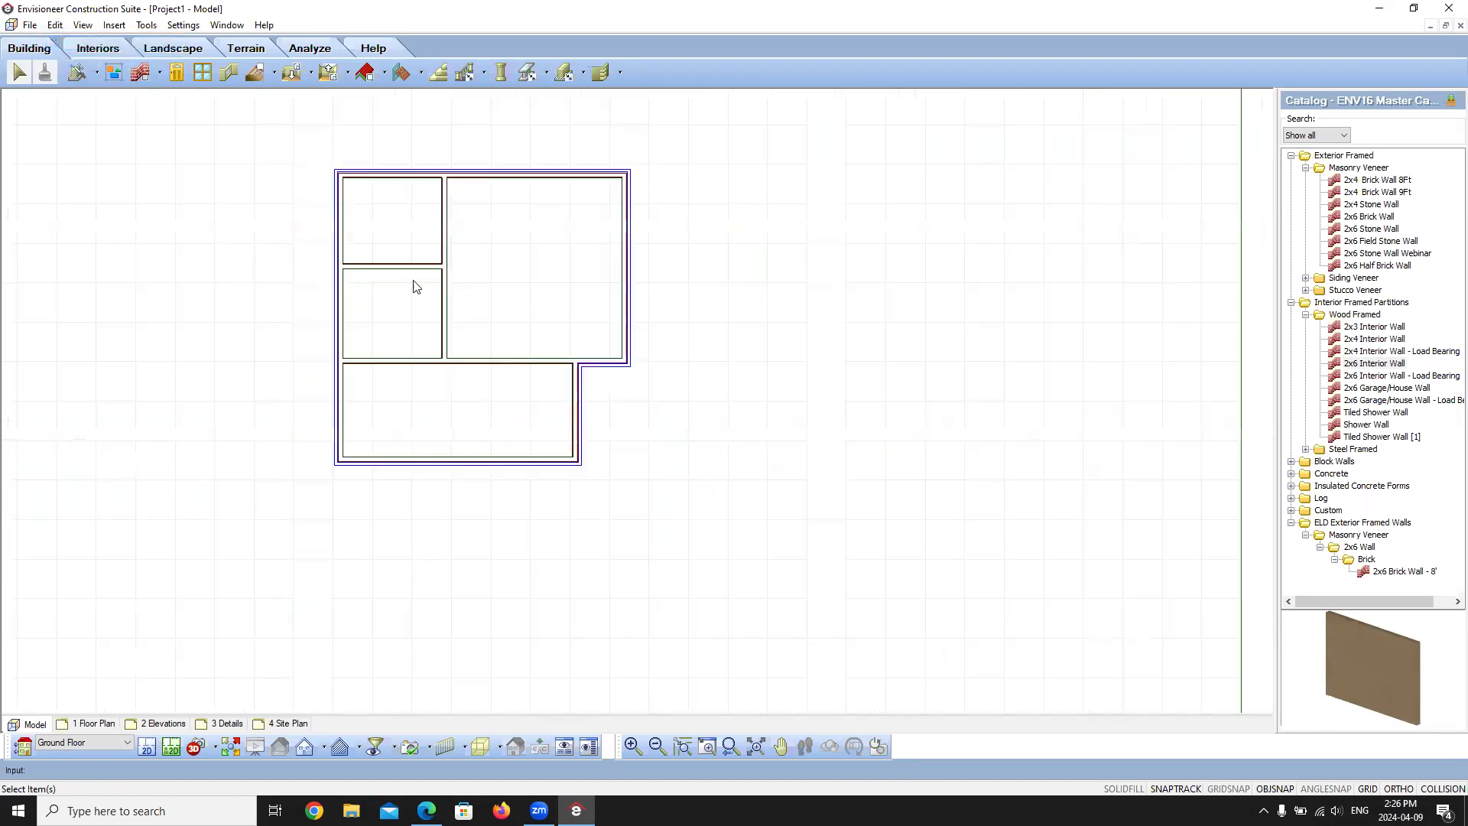
{"action": "scroll", "coordinate": [307, 232], "scroll_direction": "up", "scroll_amount": 4}
- Undo one further change, the left exterior wall's last move, and redo it
{"action": "left_click", "coordinate": [57, 27]}
{"action": "left_click", "coordinate": [89, 46]}
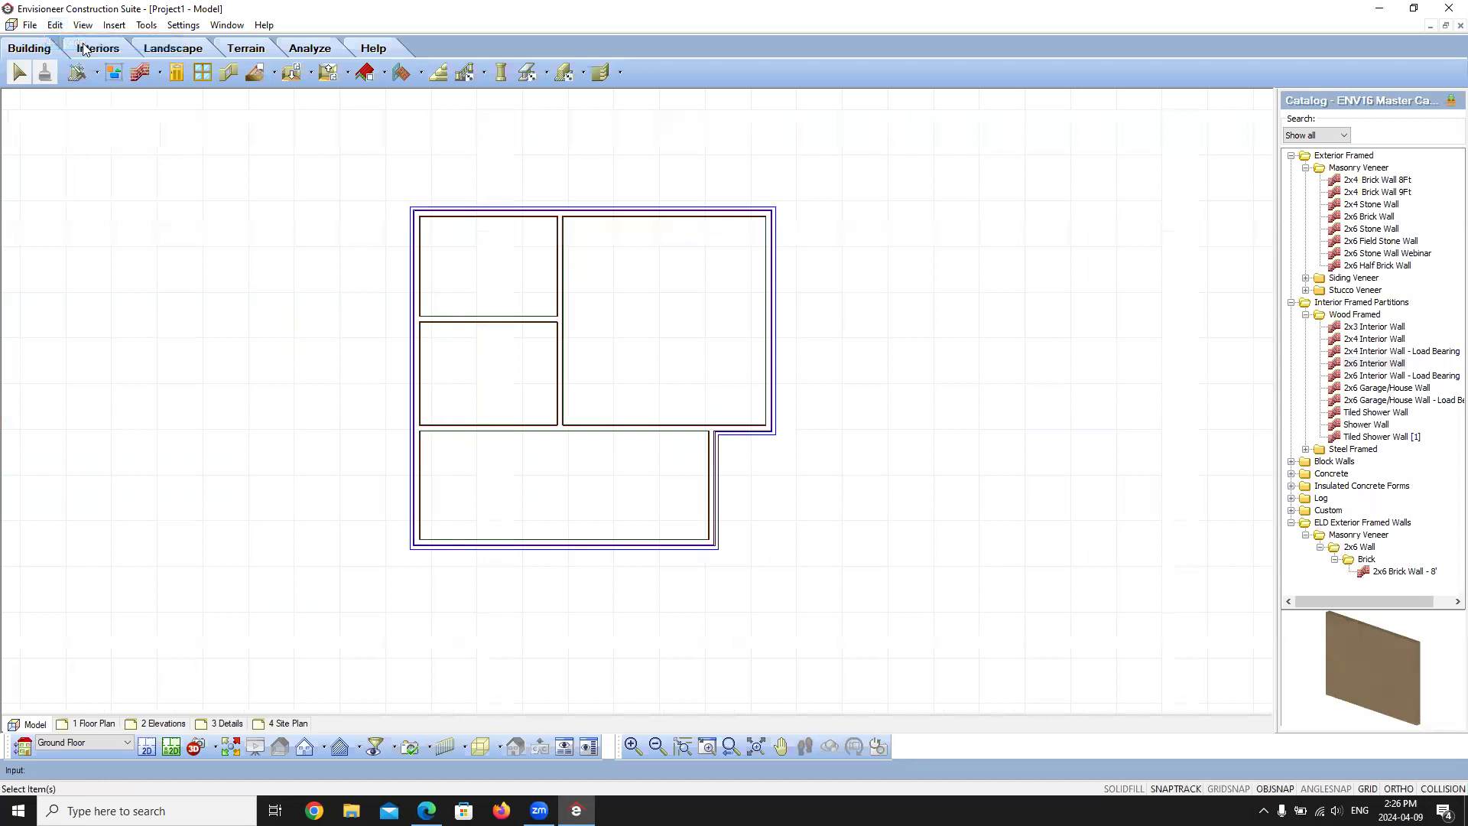
{"action": "left_click", "coordinate": [55, 25]}
{"action": "left_click", "coordinate": [95, 59]}
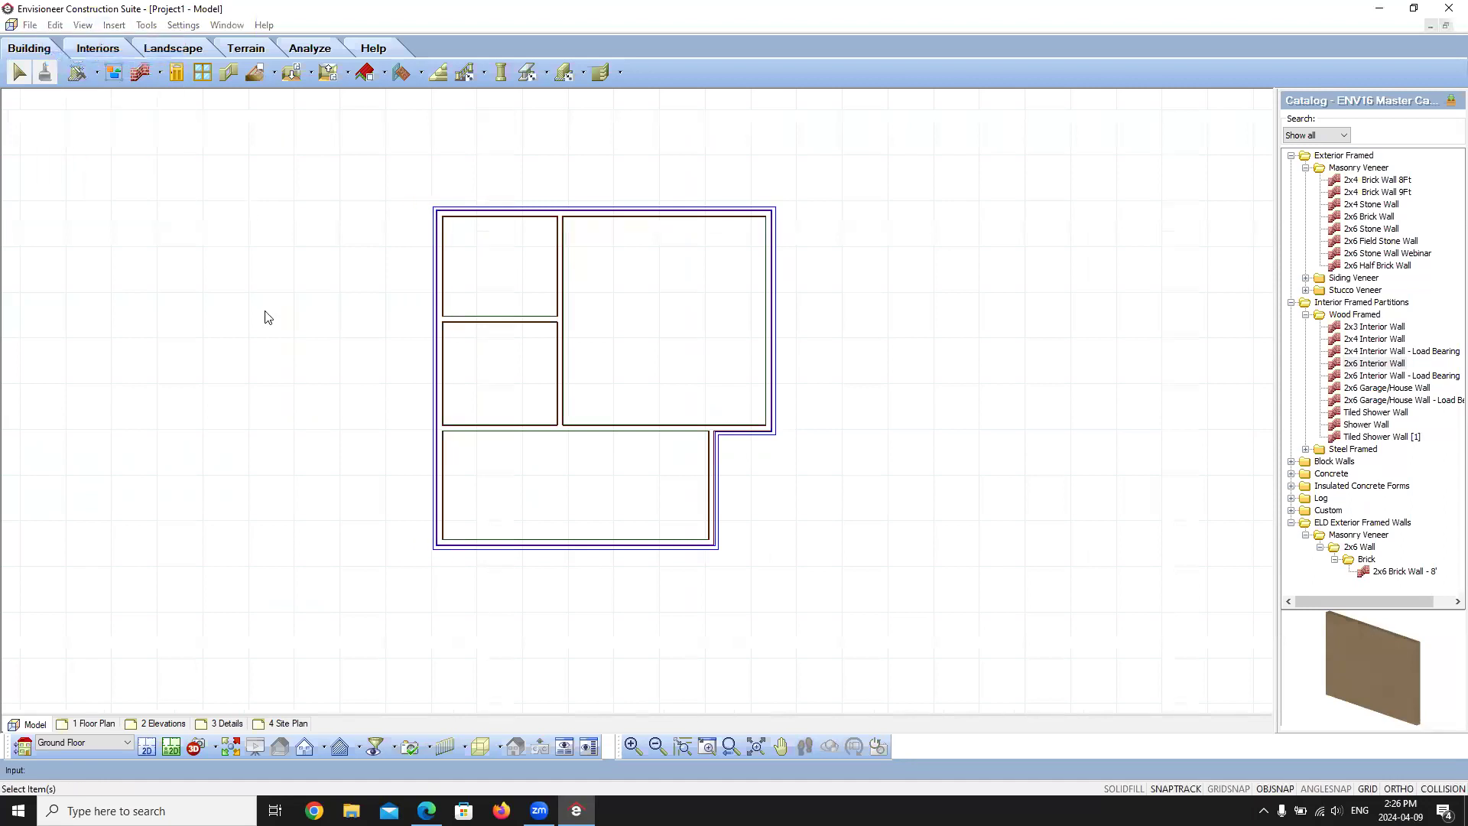
- Replace the lower horizontal exterior brick wall in the ground-floor plan with the 2x6 Stone Wall
{"action": "scroll", "coordinate": [397, 544], "scroll_direction": "down", "scroll_amount": 1}
{"action": "scroll", "coordinate": [378, 572], "scroll_direction": "up", "scroll_amount": 1}
{"action": "scroll", "coordinate": [381, 567], "scroll_direction": "up", "scroll_amount": 1}
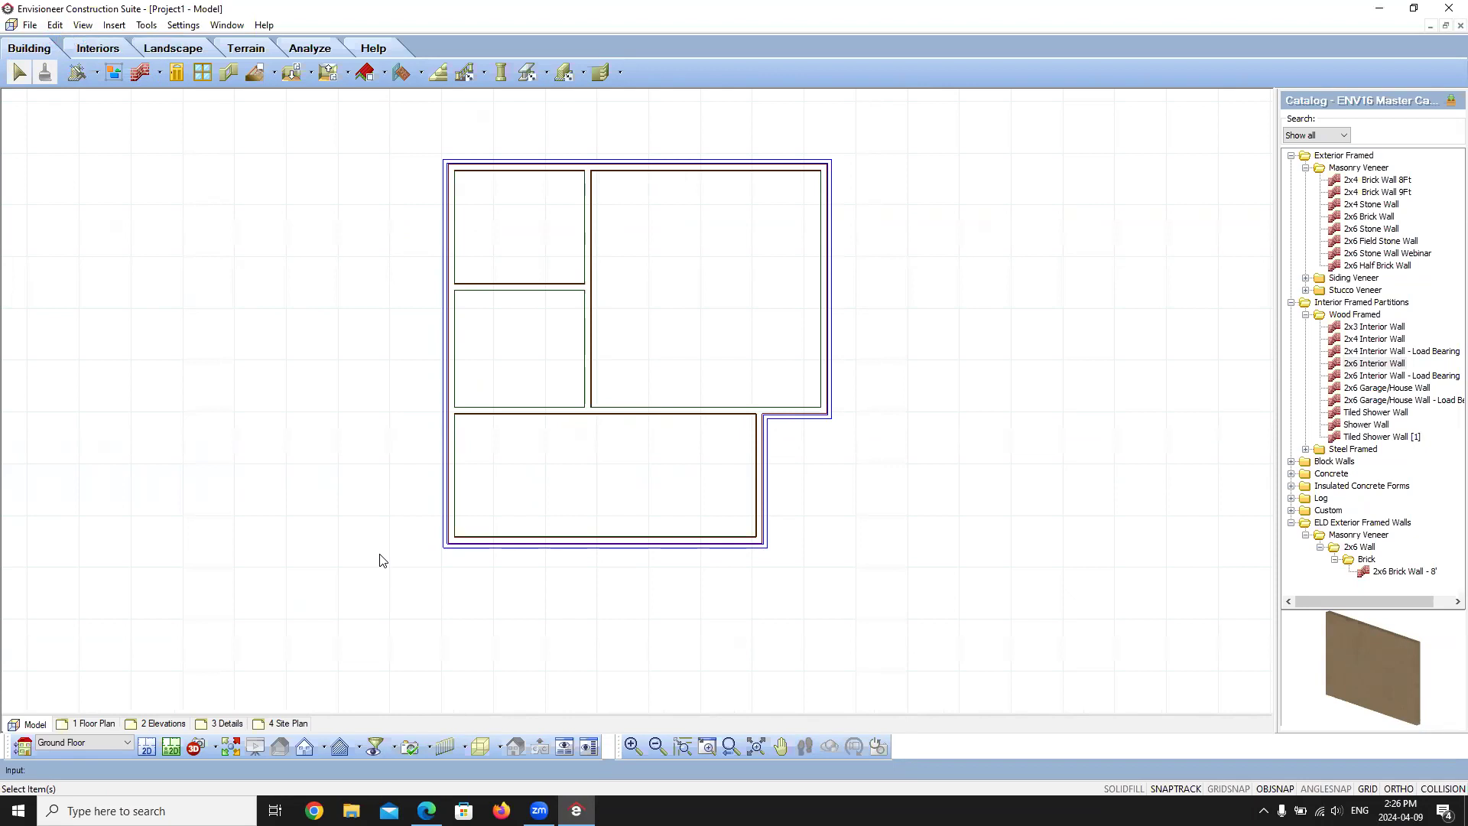
{"action": "left_click", "coordinate": [507, 549]}
{"action": "right_click", "coordinate": [508, 552]}
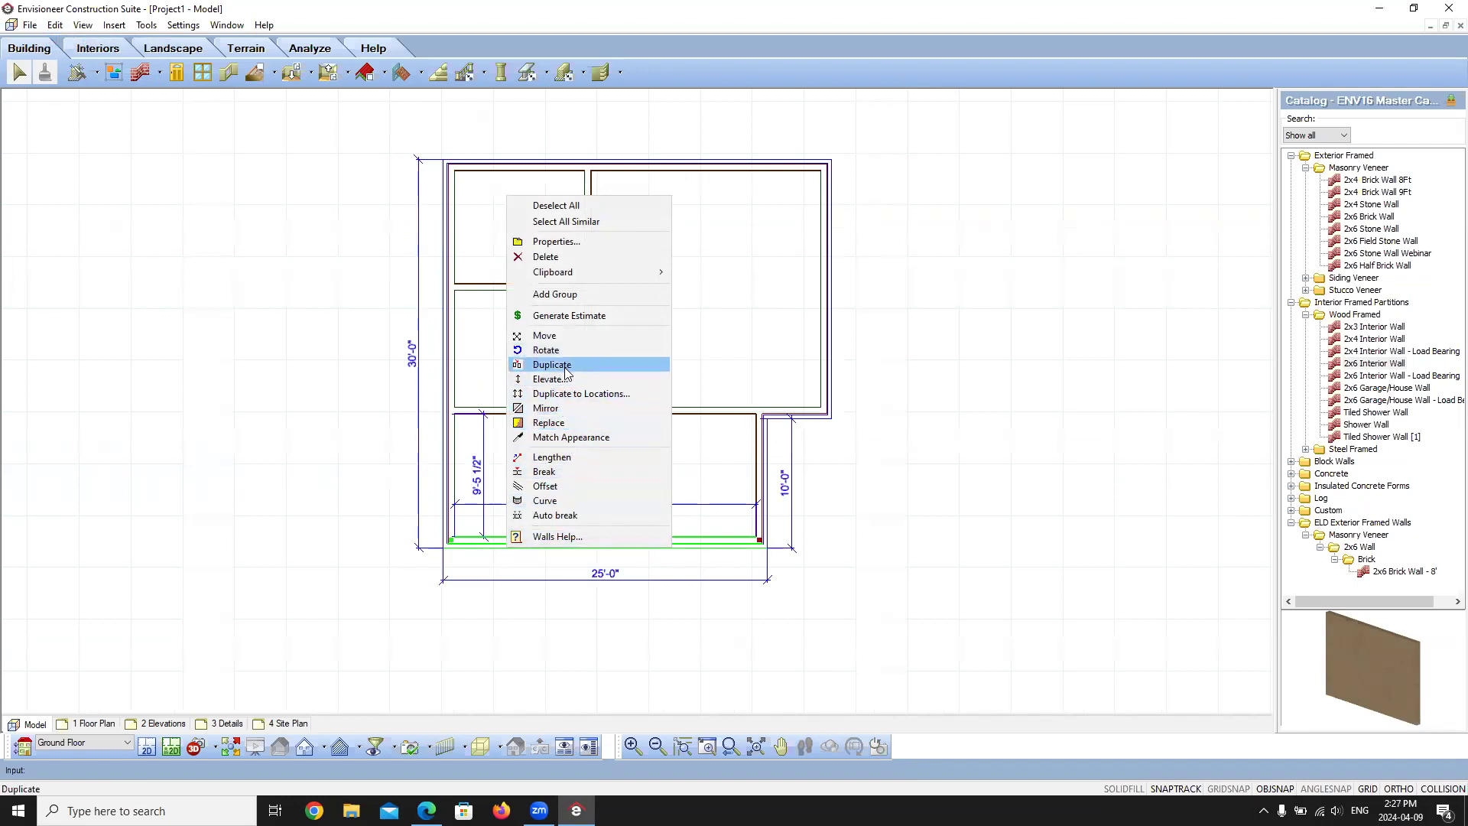
{"action": "left_click", "coordinate": [567, 422]}
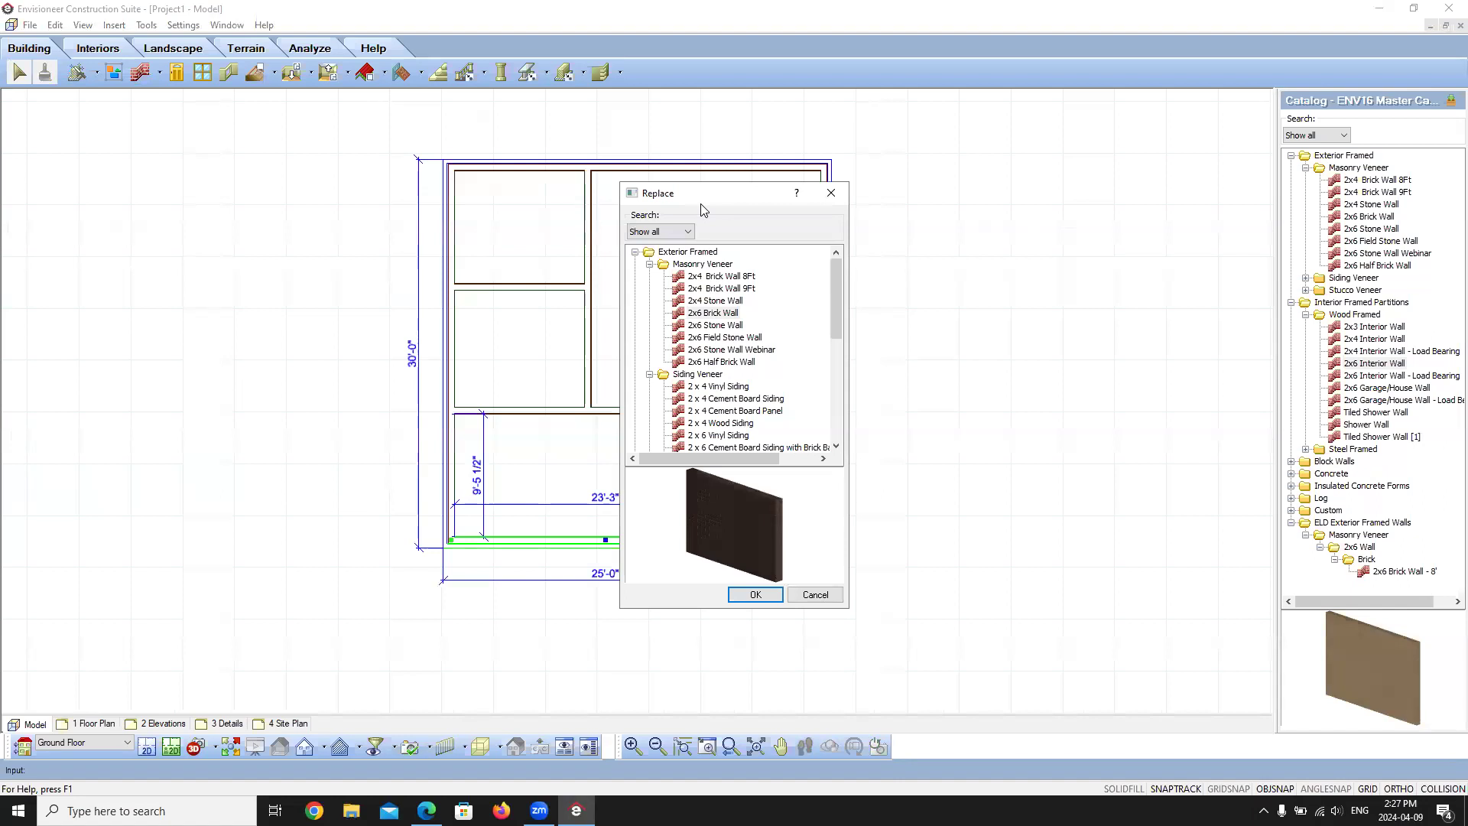
{"action": "left_click", "coordinate": [717, 327]}
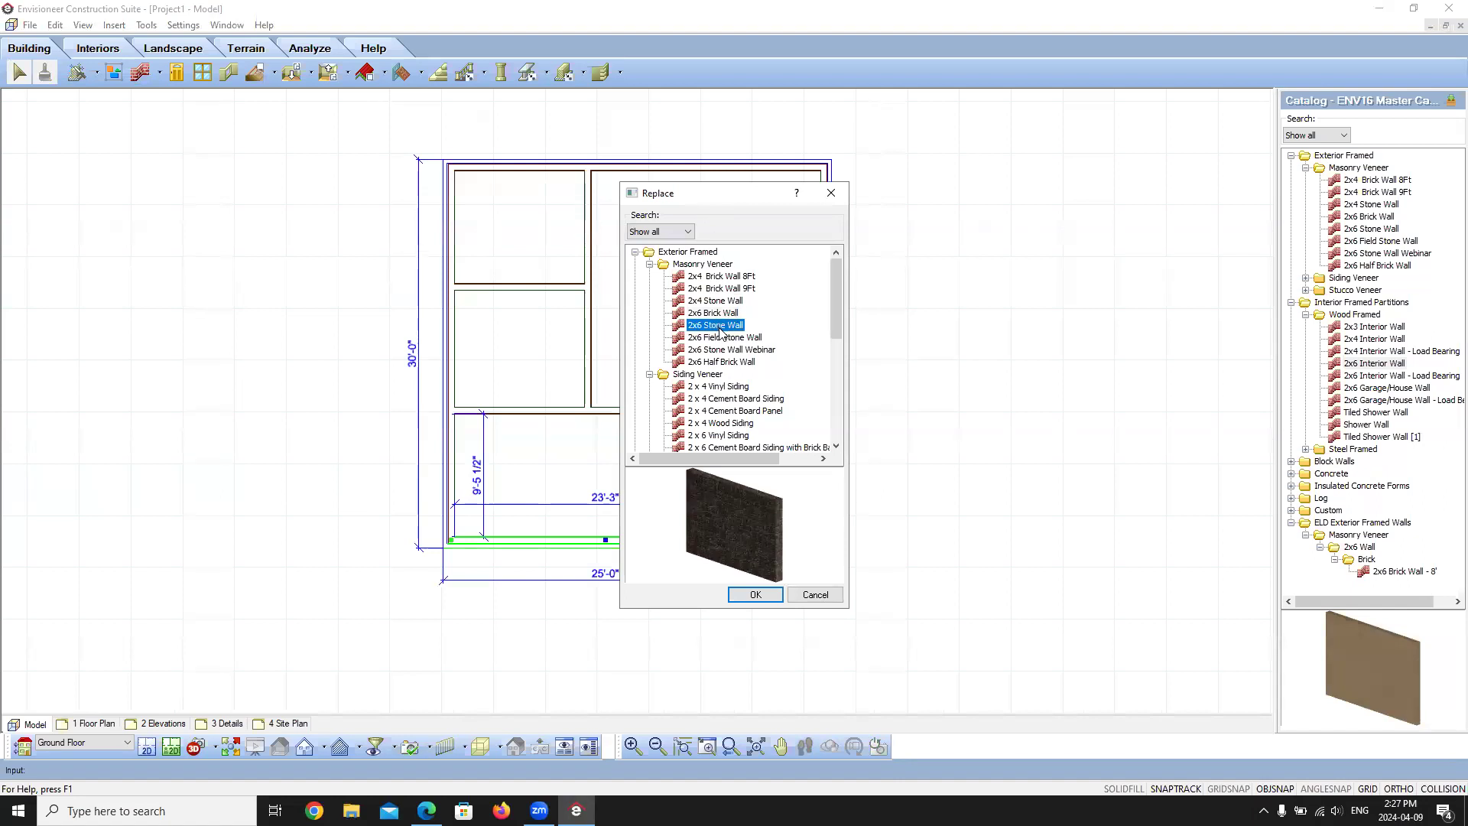
{"action": "left_click", "coordinate": [755, 596]}
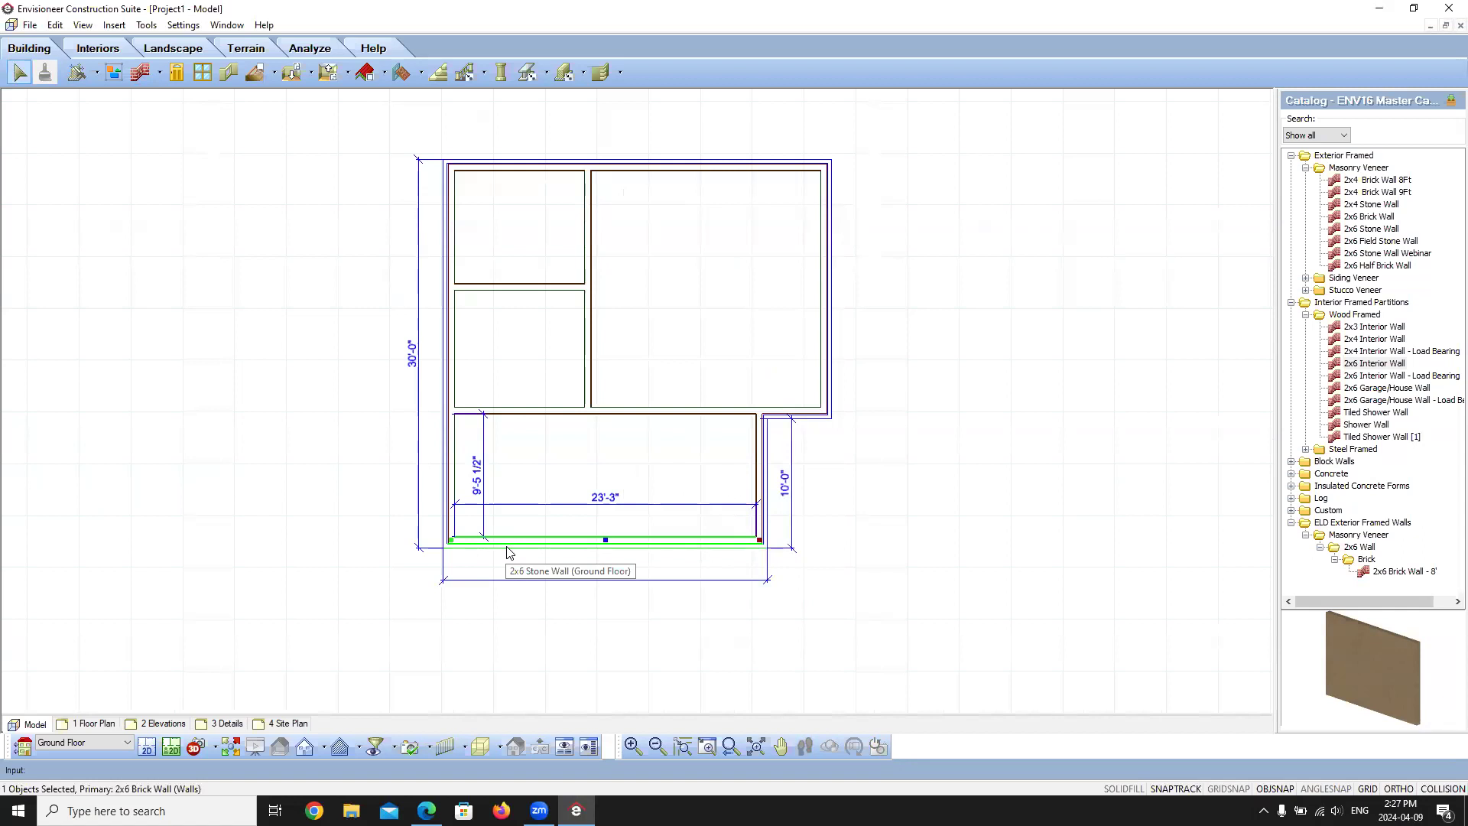
- Show the model in the 3D Perspective view and walk closer to the corner where the stone and brick walls meet
{"action": "left_click", "coordinate": [196, 745]}
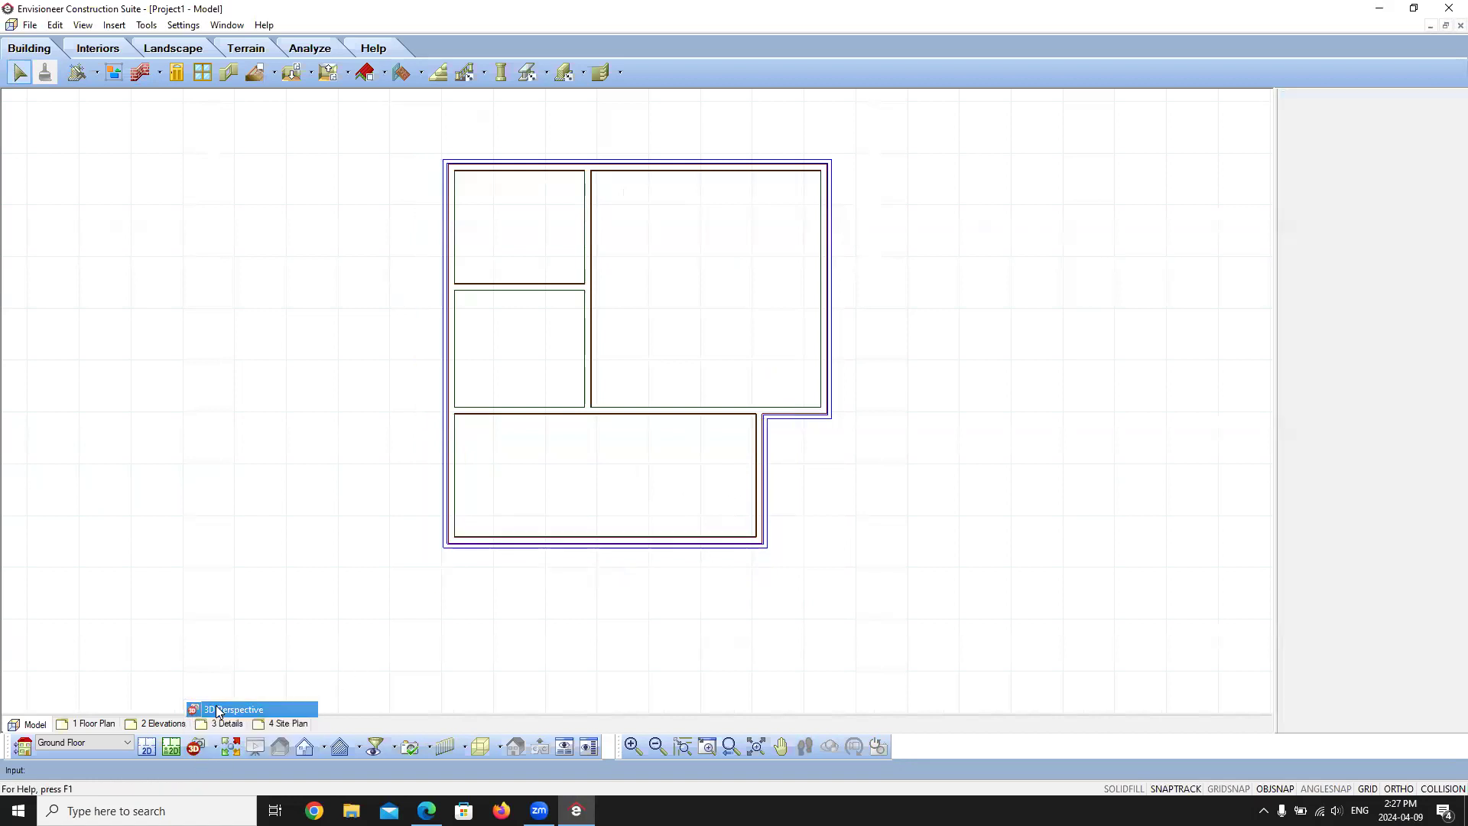
{"action": "left_click", "coordinate": [222, 710]}
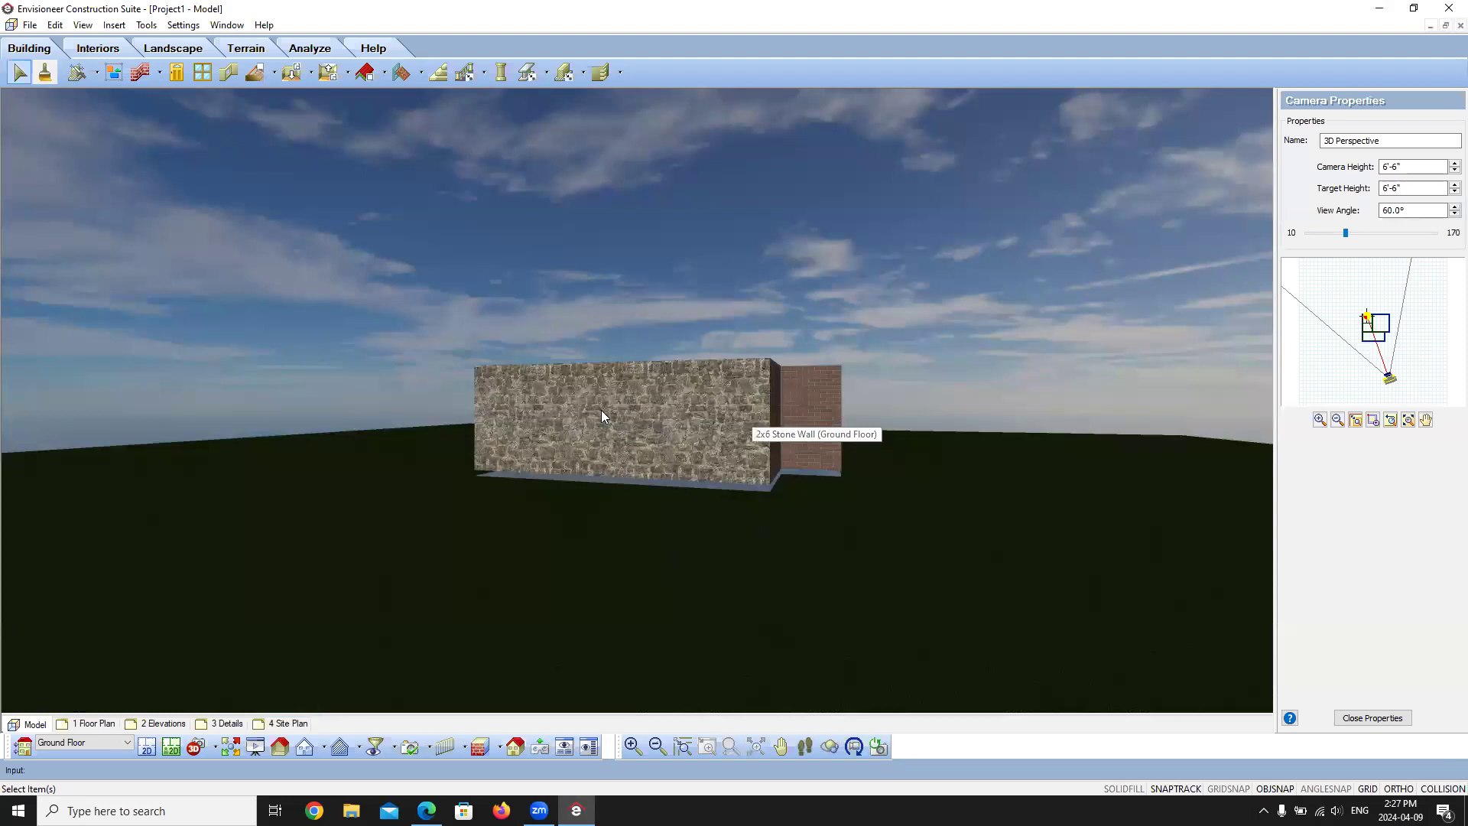
{"action": "left_click", "coordinate": [805, 746]}
{"action": "left_click_drag", "start_coordinate": [693, 549], "coordinate": [526, 283]}
{"action": "right_click", "coordinate": [526, 283]}
{"action": "left_click", "coordinate": [585, 287]}
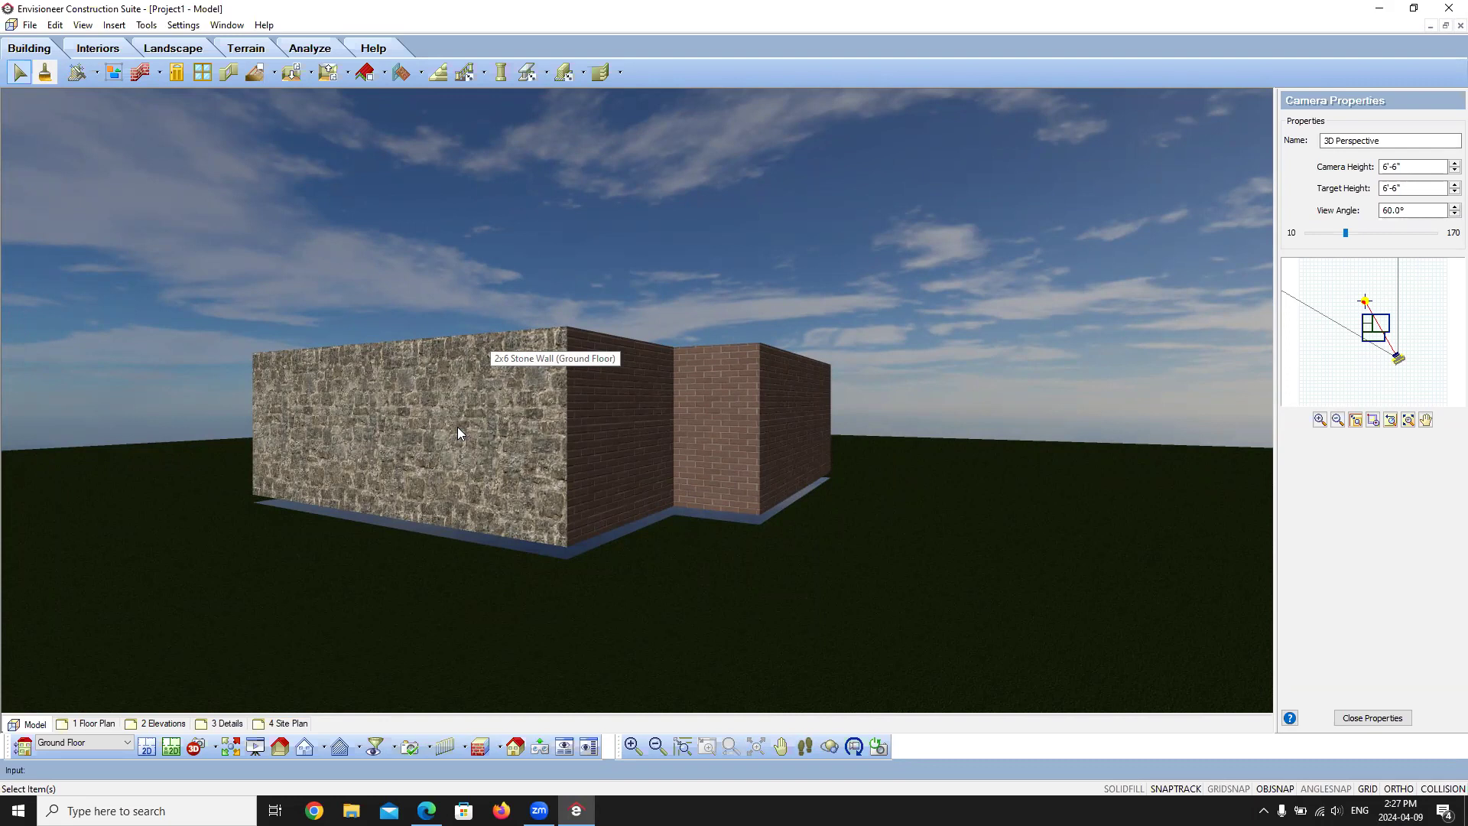
- Review the placed stone wall's quantity settings and material assemblies, leaving them unchanged
{"action": "left_click", "coordinate": [458, 428]}
{"action": "right_click", "coordinate": [458, 428]}
{"action": "left_click", "coordinate": [507, 475]}
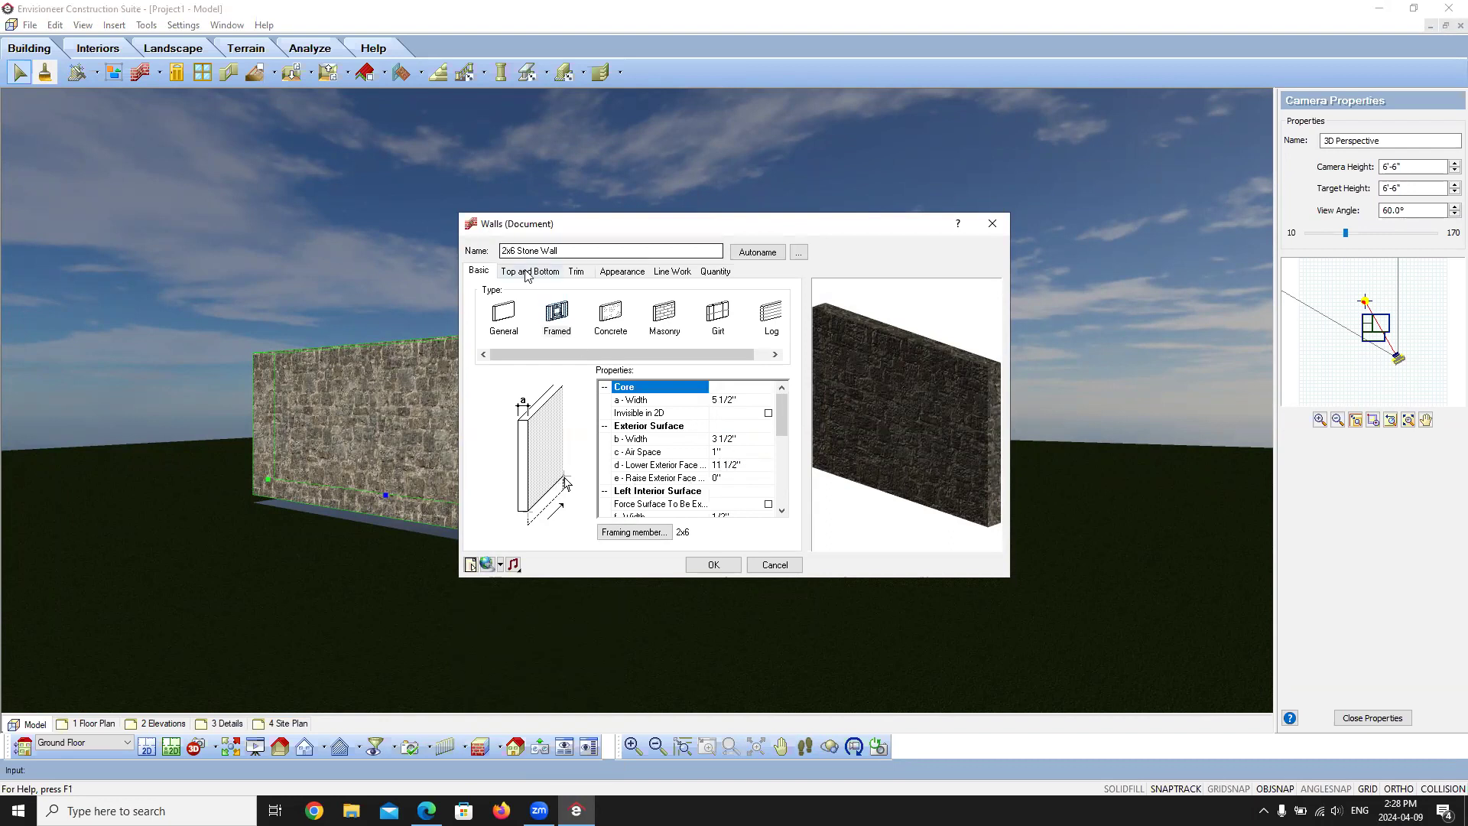
{"action": "left_click", "coordinate": [714, 272]}
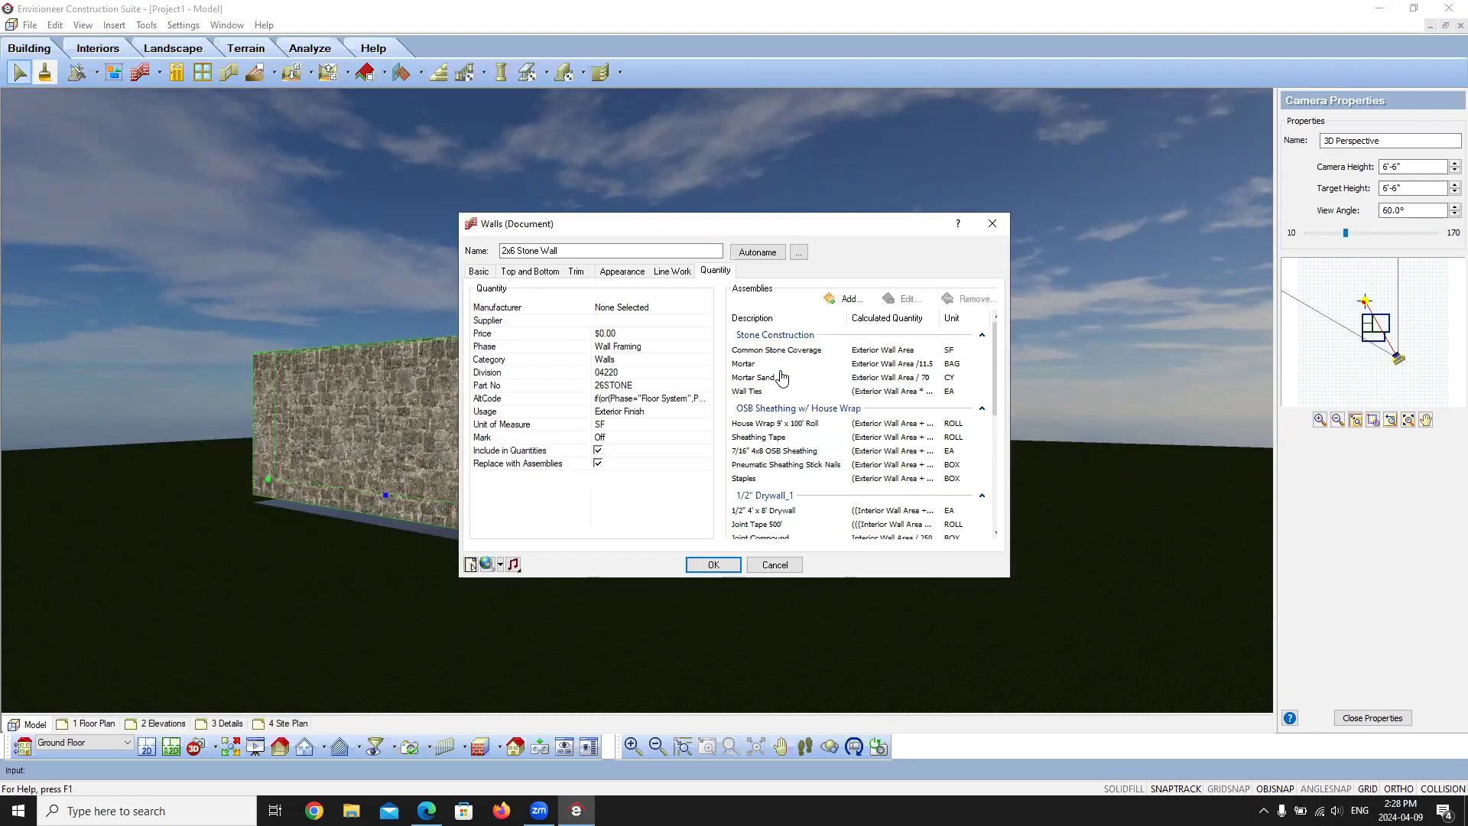
{"action": "left_click", "coordinate": [778, 567]}
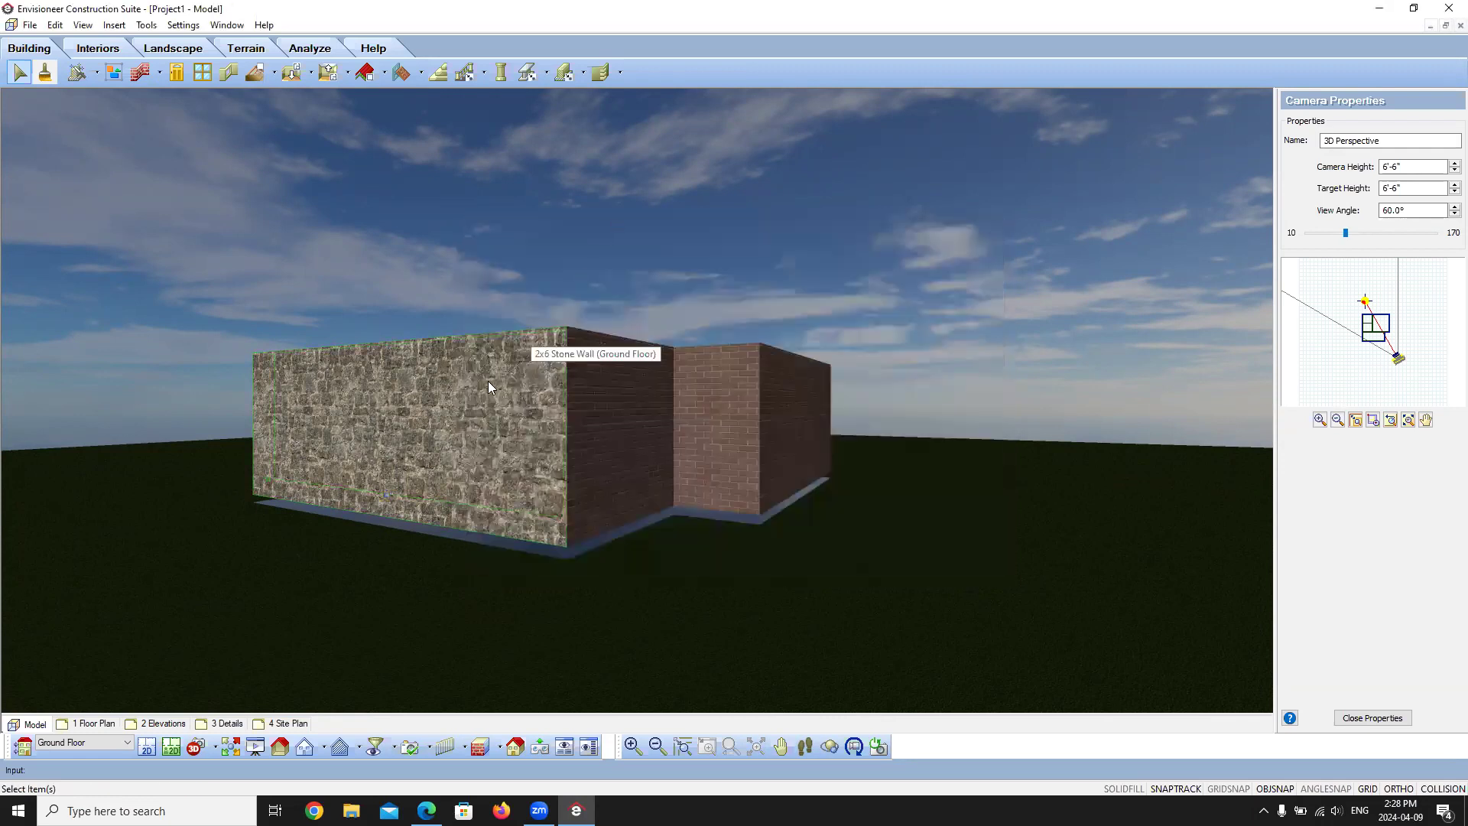
- Review the placed stone wall's basic document properties, including core and exterior surface values, without editing them
{"action": "left_click", "coordinate": [488, 381]}
{"action": "right_click", "coordinate": [488, 381]}
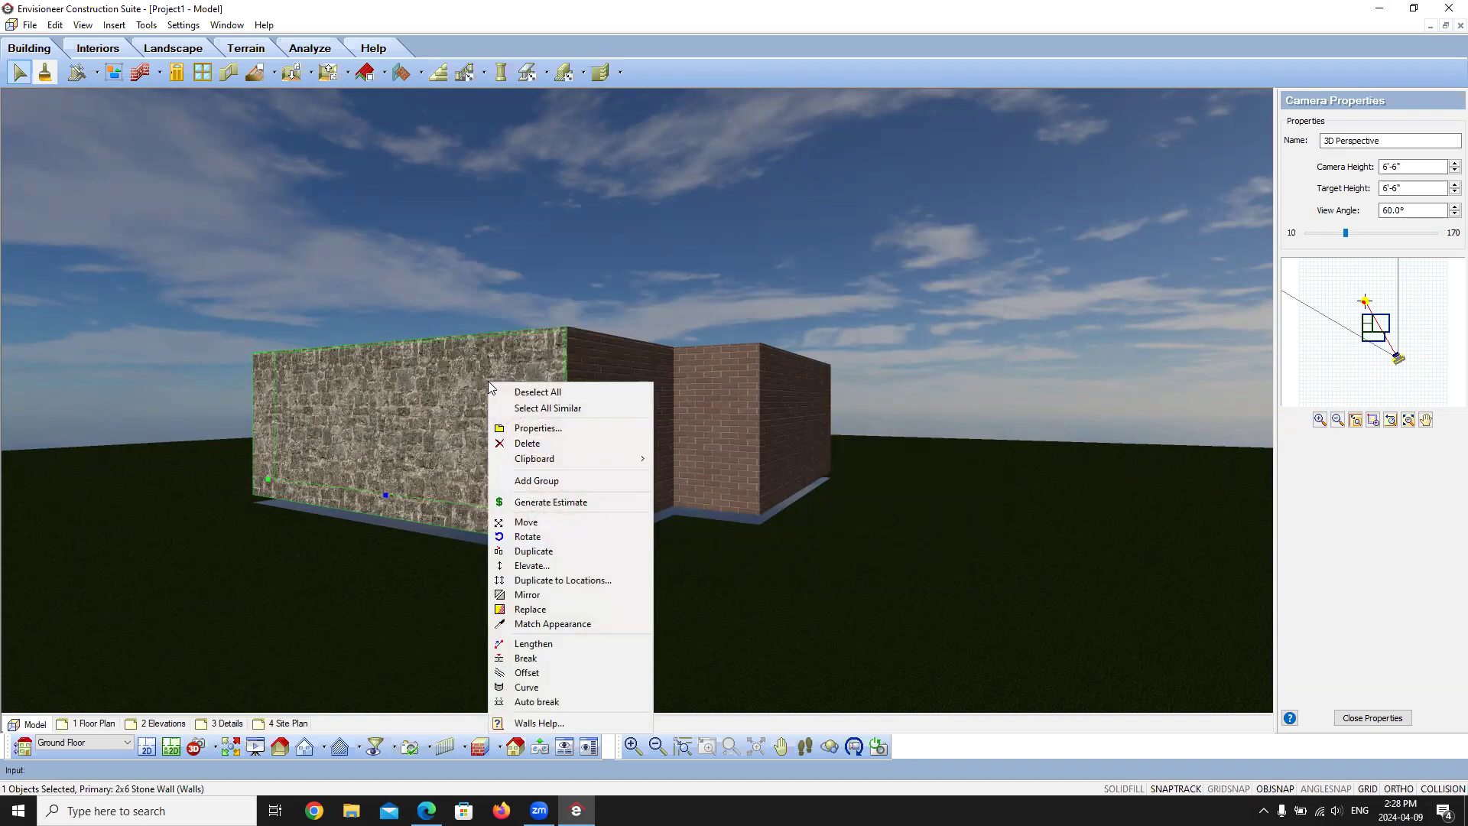
{"action": "left_click", "coordinate": [533, 430]}
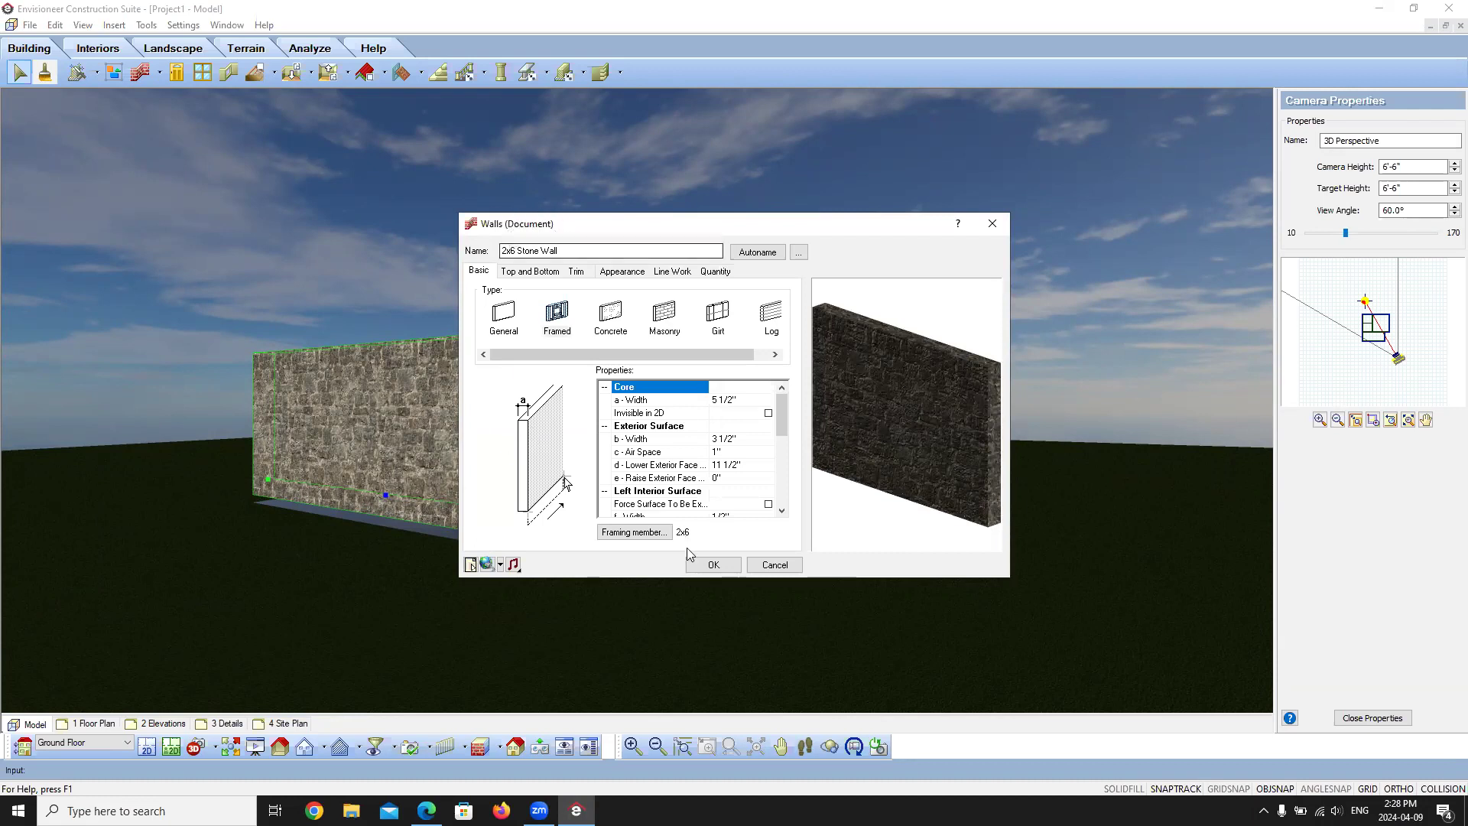
{"action": "left_click", "coordinate": [775, 564]}
- Bring back the wall catalog, collapse Interior Framed Partitions and inspect the catalog properties of the 2x6 Stone Wall
{"action": "left_click", "coordinate": [1340, 715]}
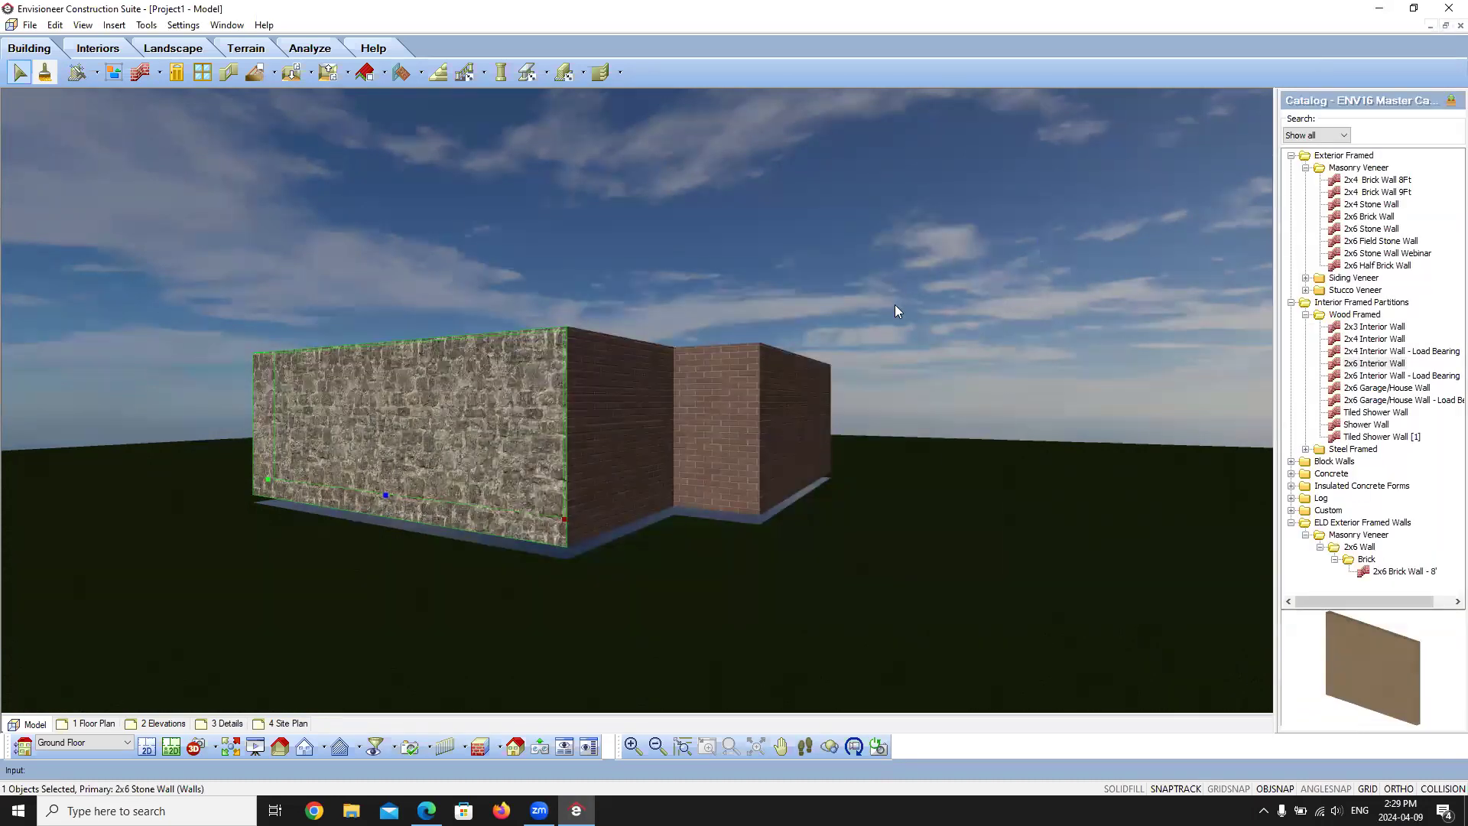
{"action": "left_click", "coordinate": [1311, 301]}
{"action": "left_click", "coordinate": [1291, 302]}
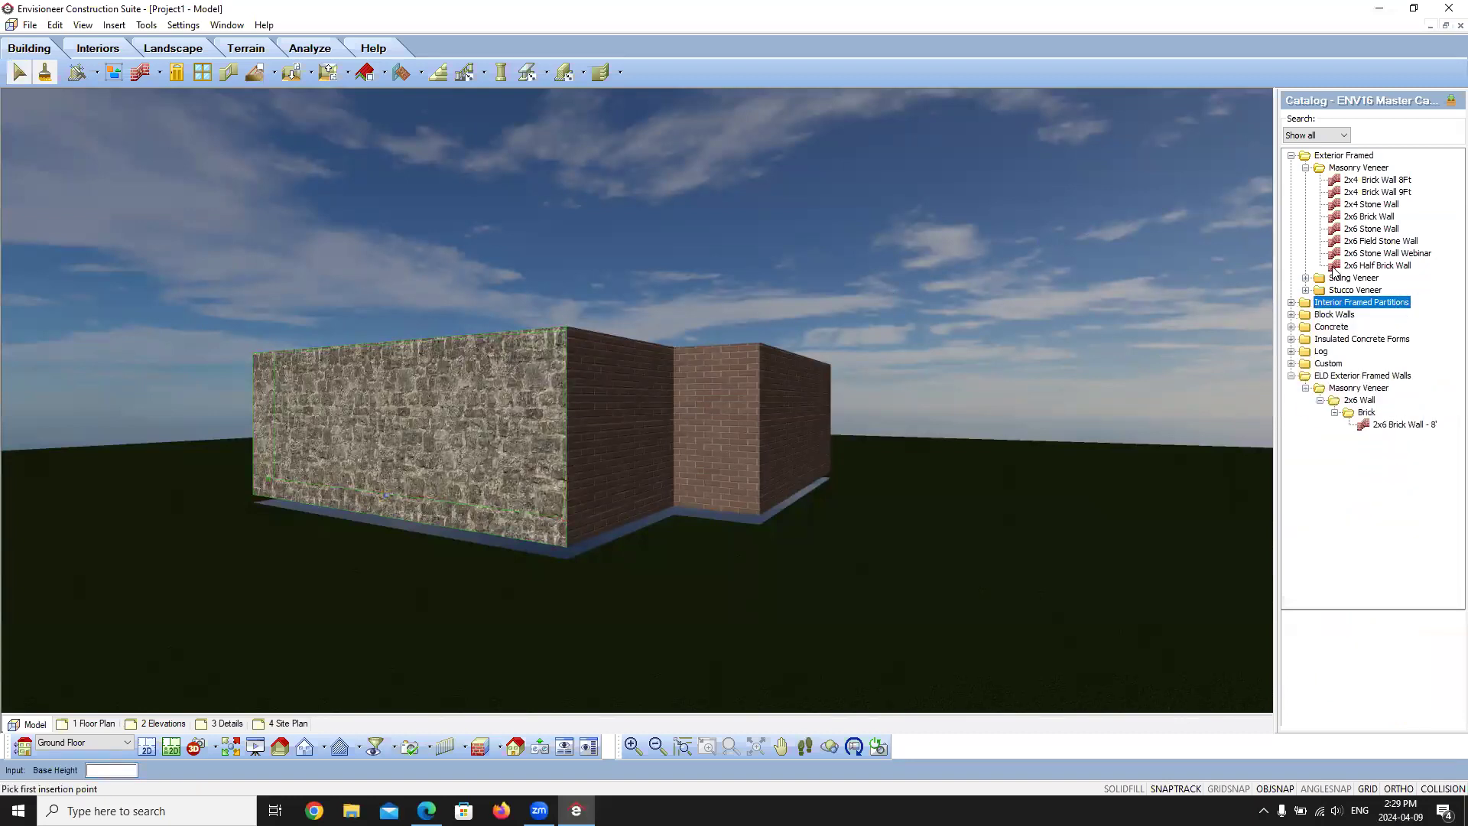
{"action": "double_click", "coordinate": [1346, 228]}
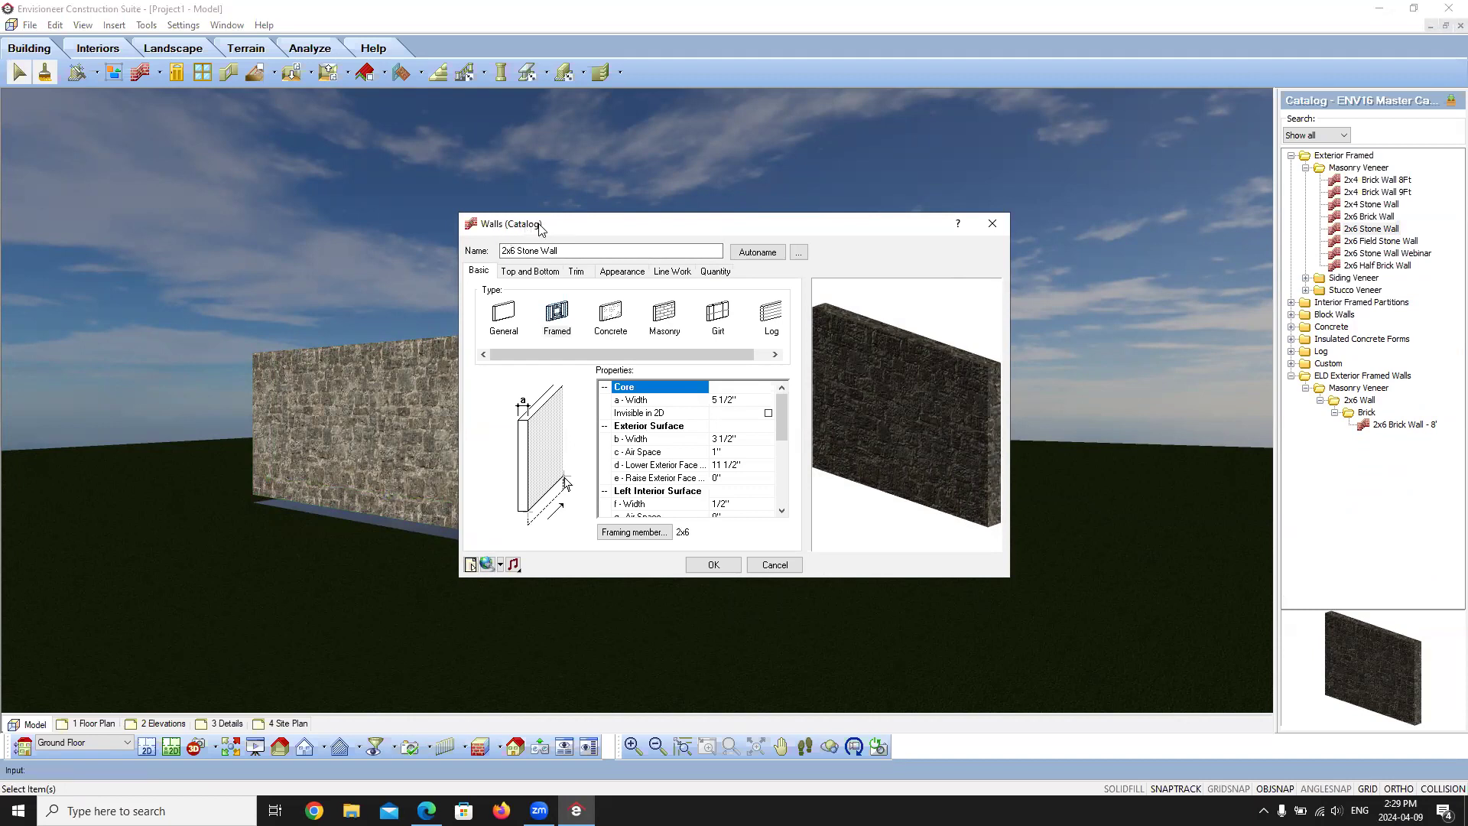
{"action": "left_click", "coordinate": [775, 564]}
- Examine the placed stone wall's surface and framing properties and its Level, Slope and Step wall top options
{"action": "left_click", "coordinate": [500, 432]}
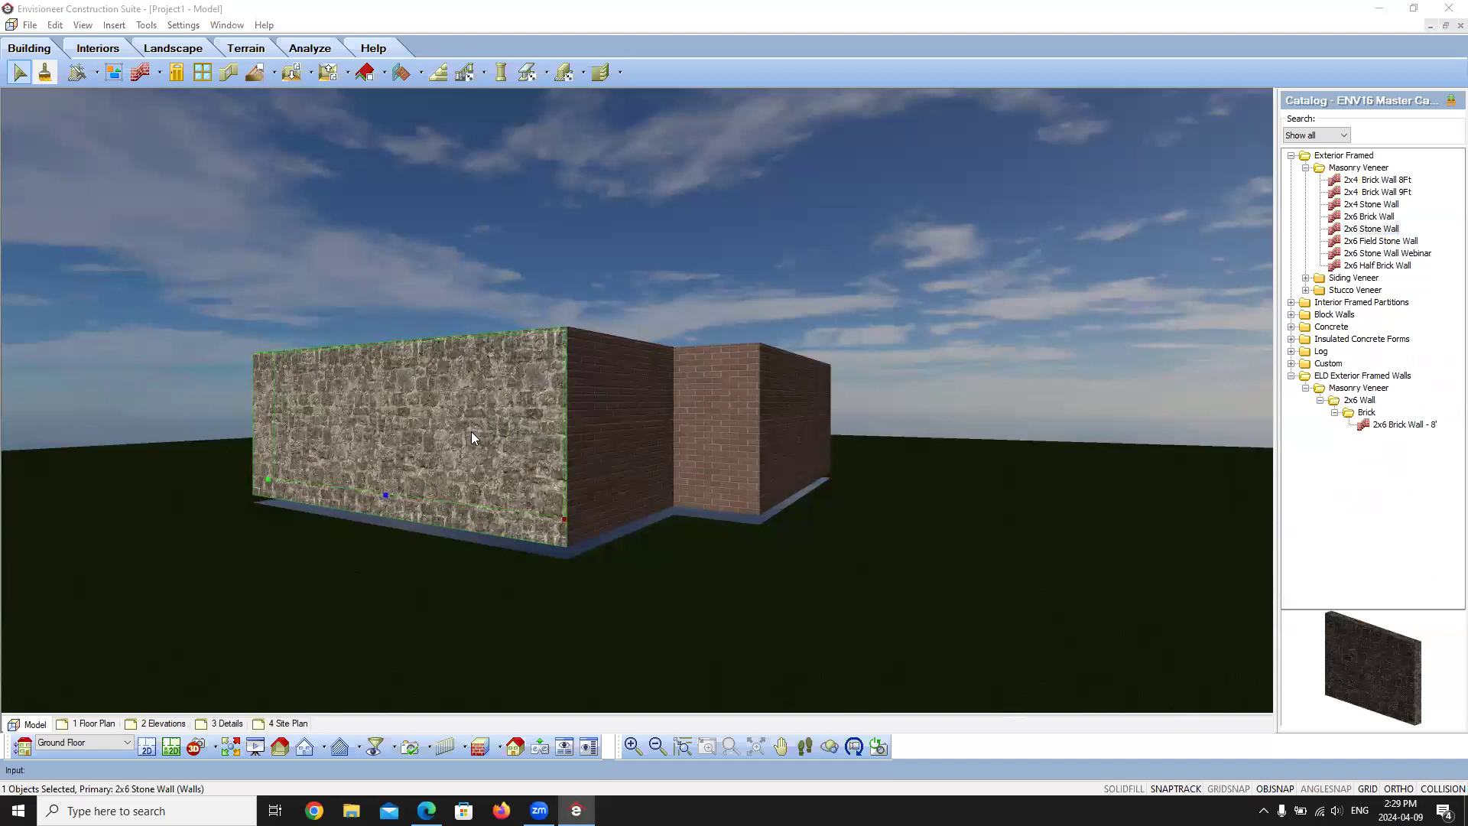
{"action": "double_click", "coordinate": [472, 436]}
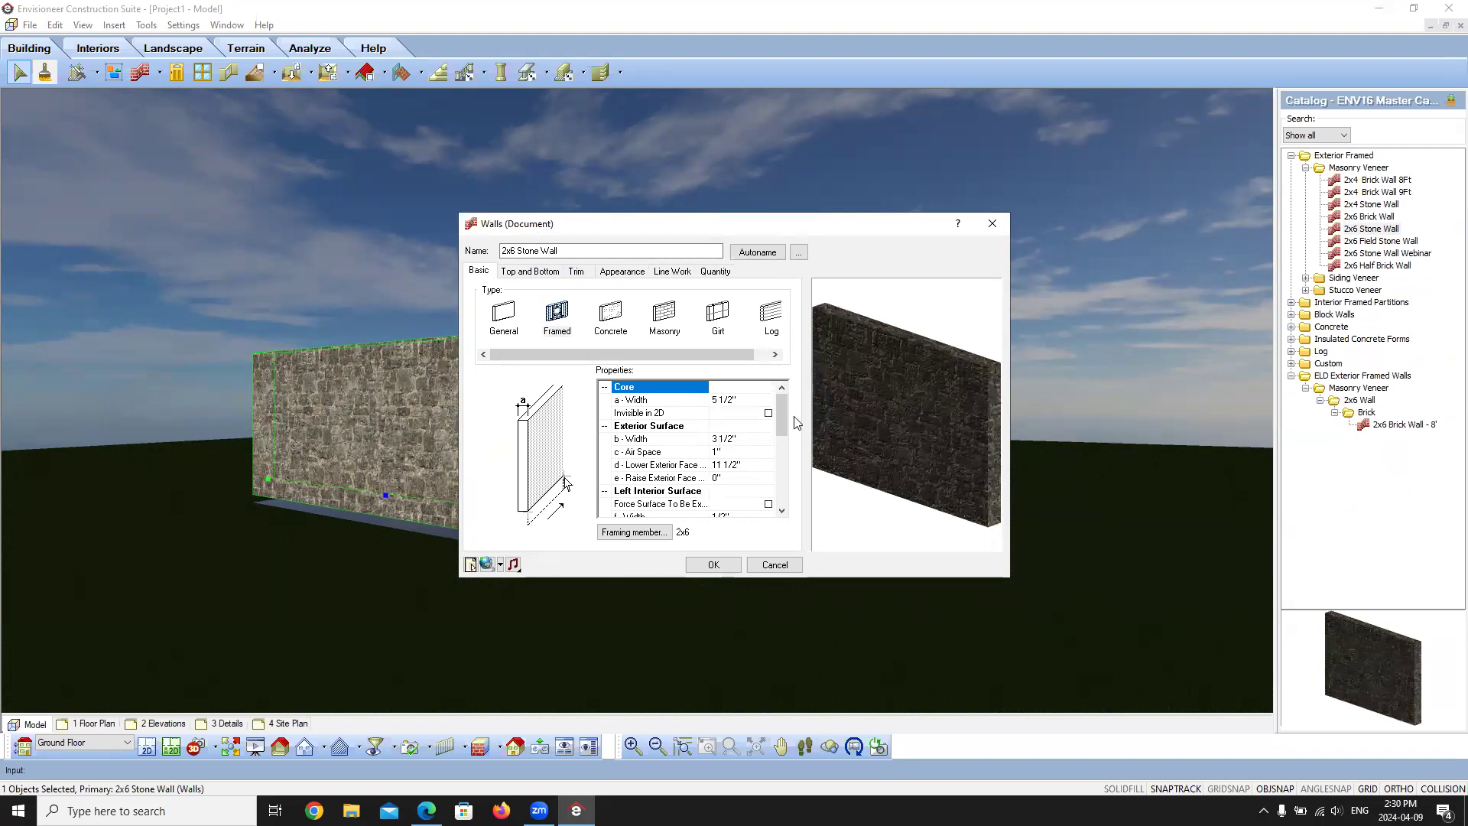
{"action": "left_click_drag", "start_coordinate": [784, 424], "coordinate": [785, 446]}
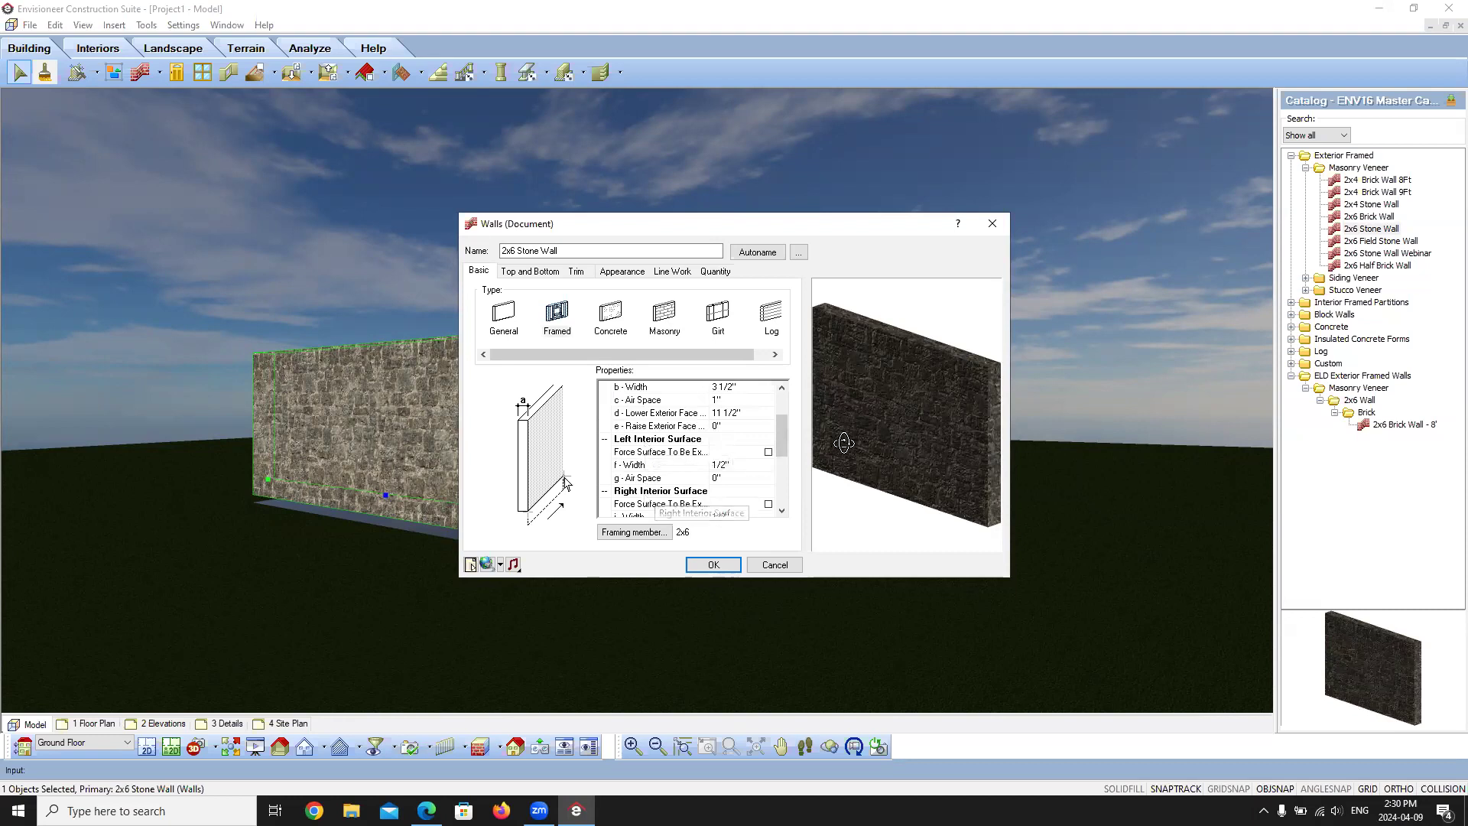
{"action": "scroll", "coordinate": [799, 439], "scroll_direction": "down", "scroll_amount": 1}
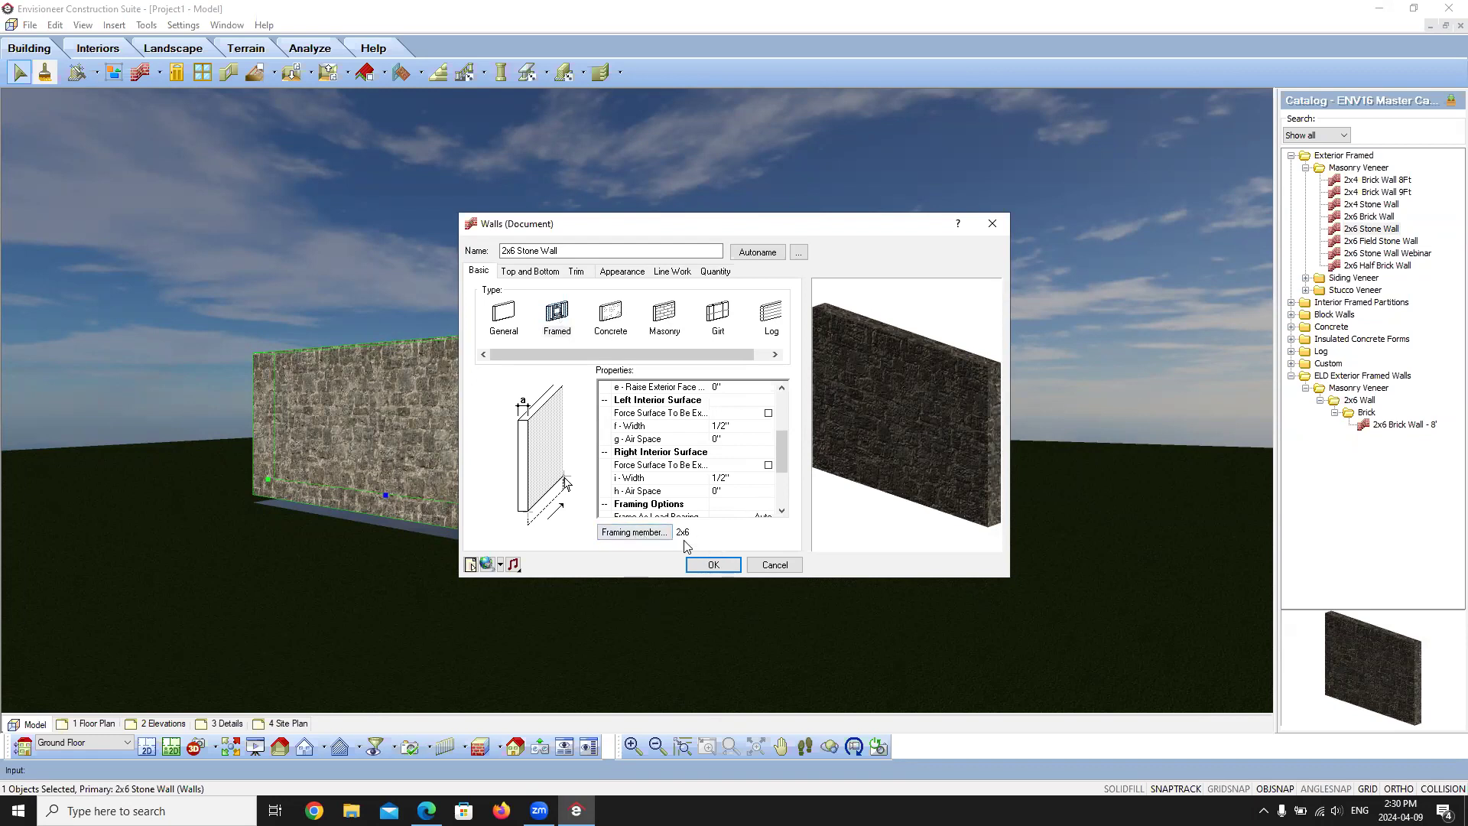
{"action": "left_click", "coordinate": [518, 272]}
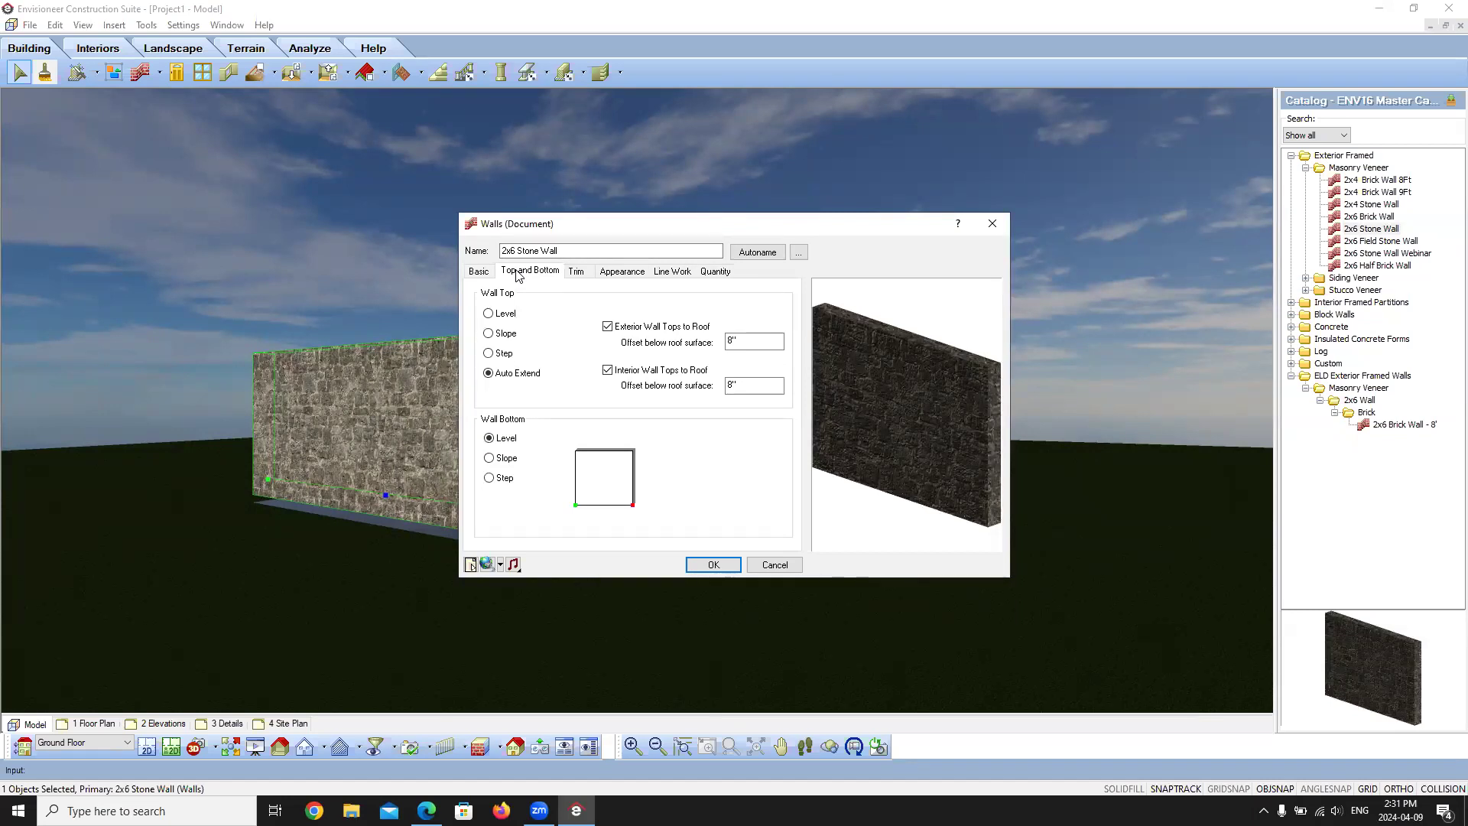
{"action": "left_click", "coordinate": [488, 314]}
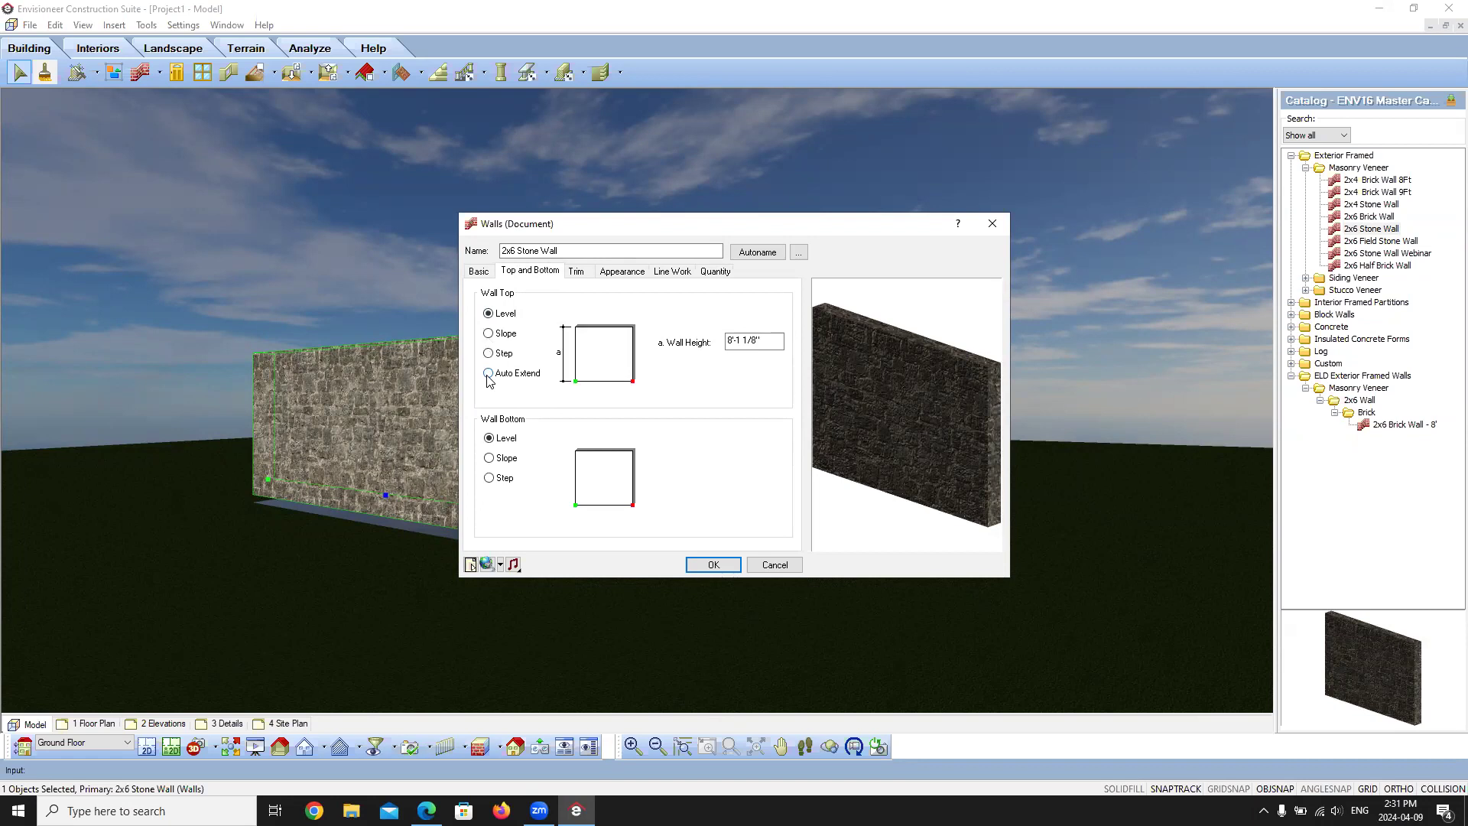
{"action": "left_click_drag", "start_coordinate": [772, 342], "coordinate": [703, 347]}
{"action": "left_click", "coordinate": [488, 333]}
{"action": "left_click", "coordinate": [487, 354]}
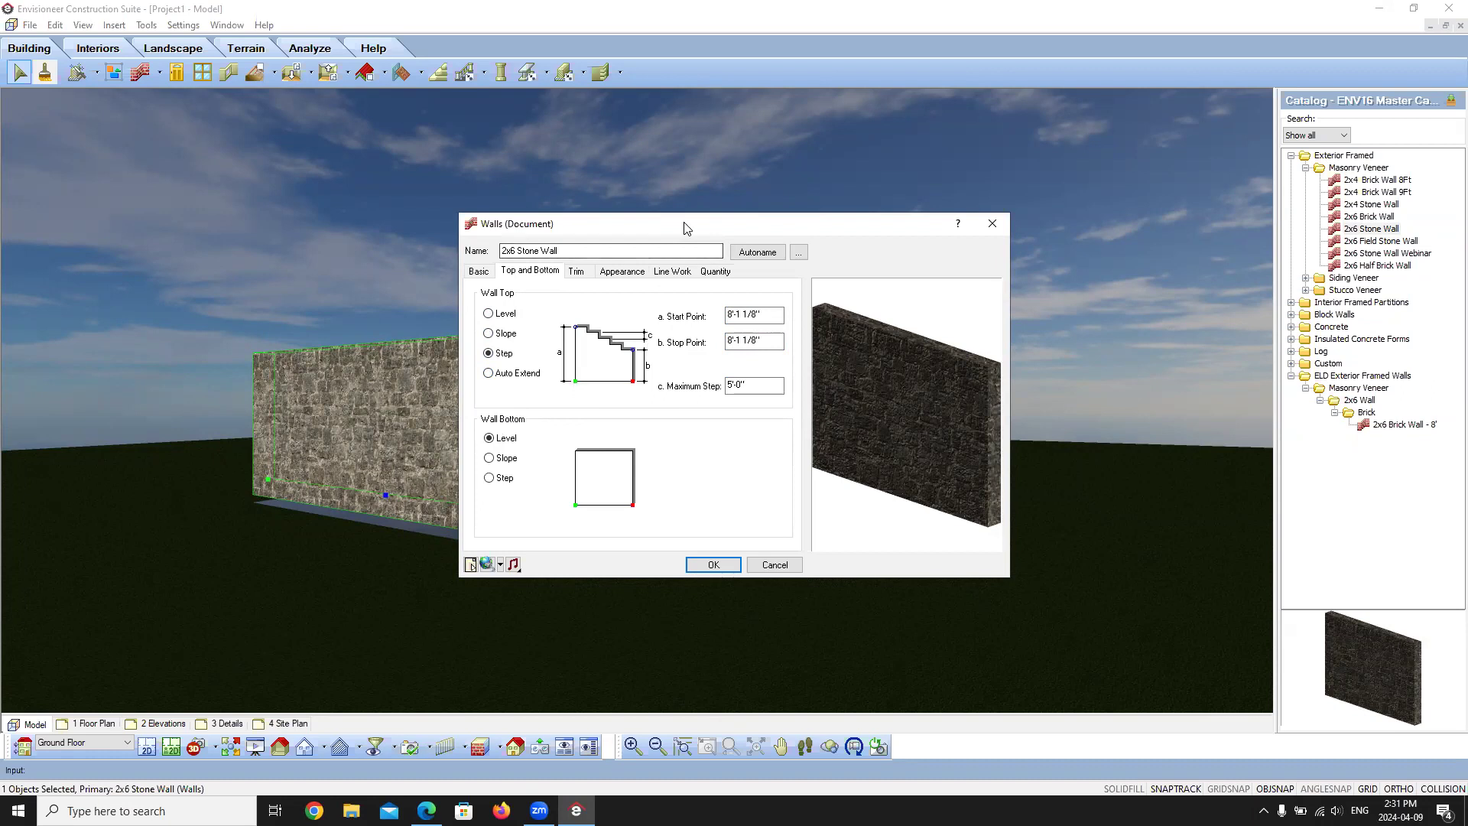
- Set the stone wall's top to Slope with a stop point of 4'-0"
{"action": "left_click_drag", "start_coordinate": [686, 228], "coordinate": [913, 215]}
{"action": "left_click", "coordinate": [716, 320]}
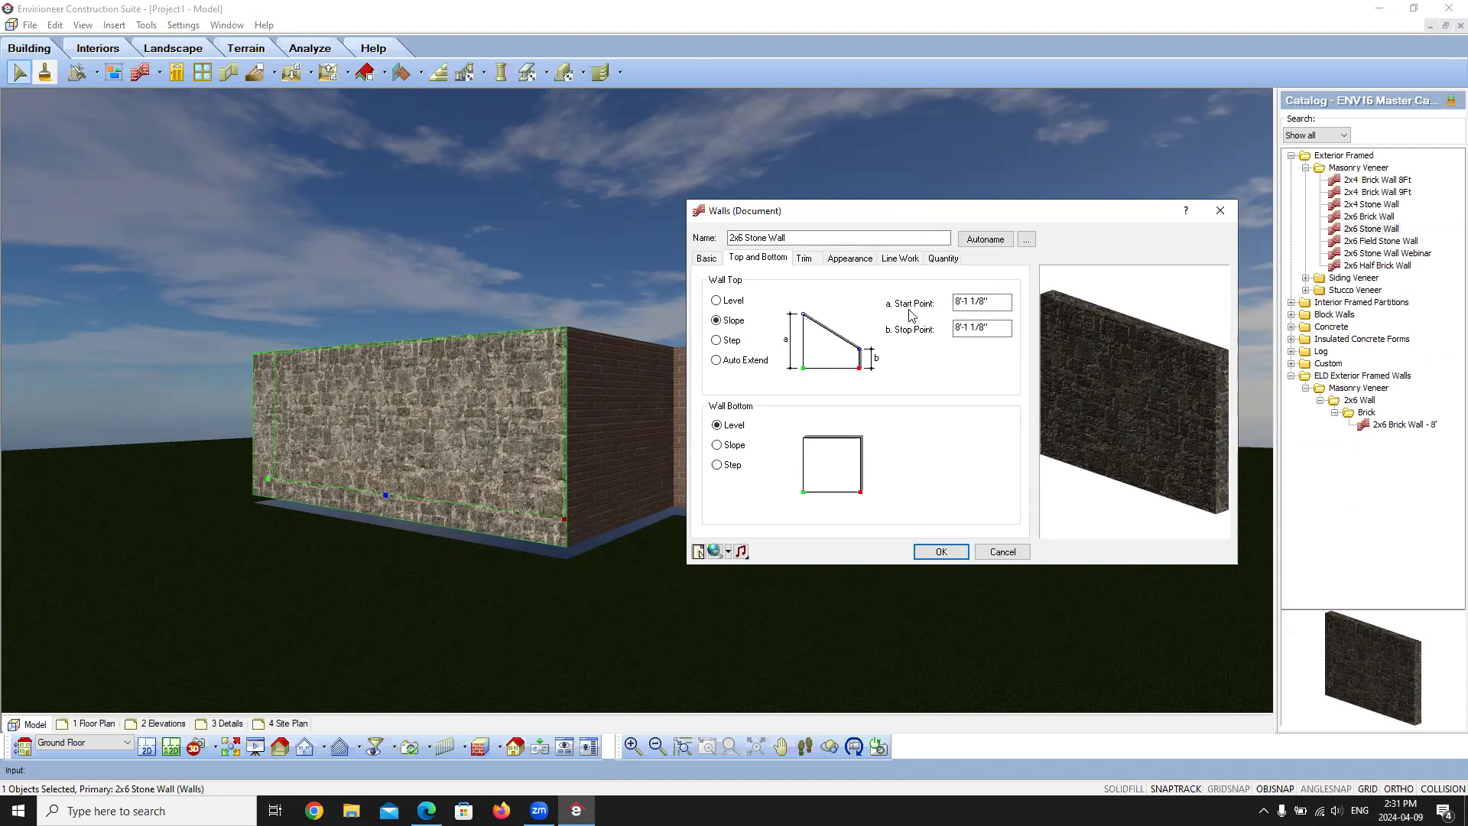
{"action": "left_click_drag", "start_coordinate": [997, 330], "coordinate": [906, 341]}
{"action": "type", "text": "4"}
{"action": "left_click", "coordinate": [941, 551]}
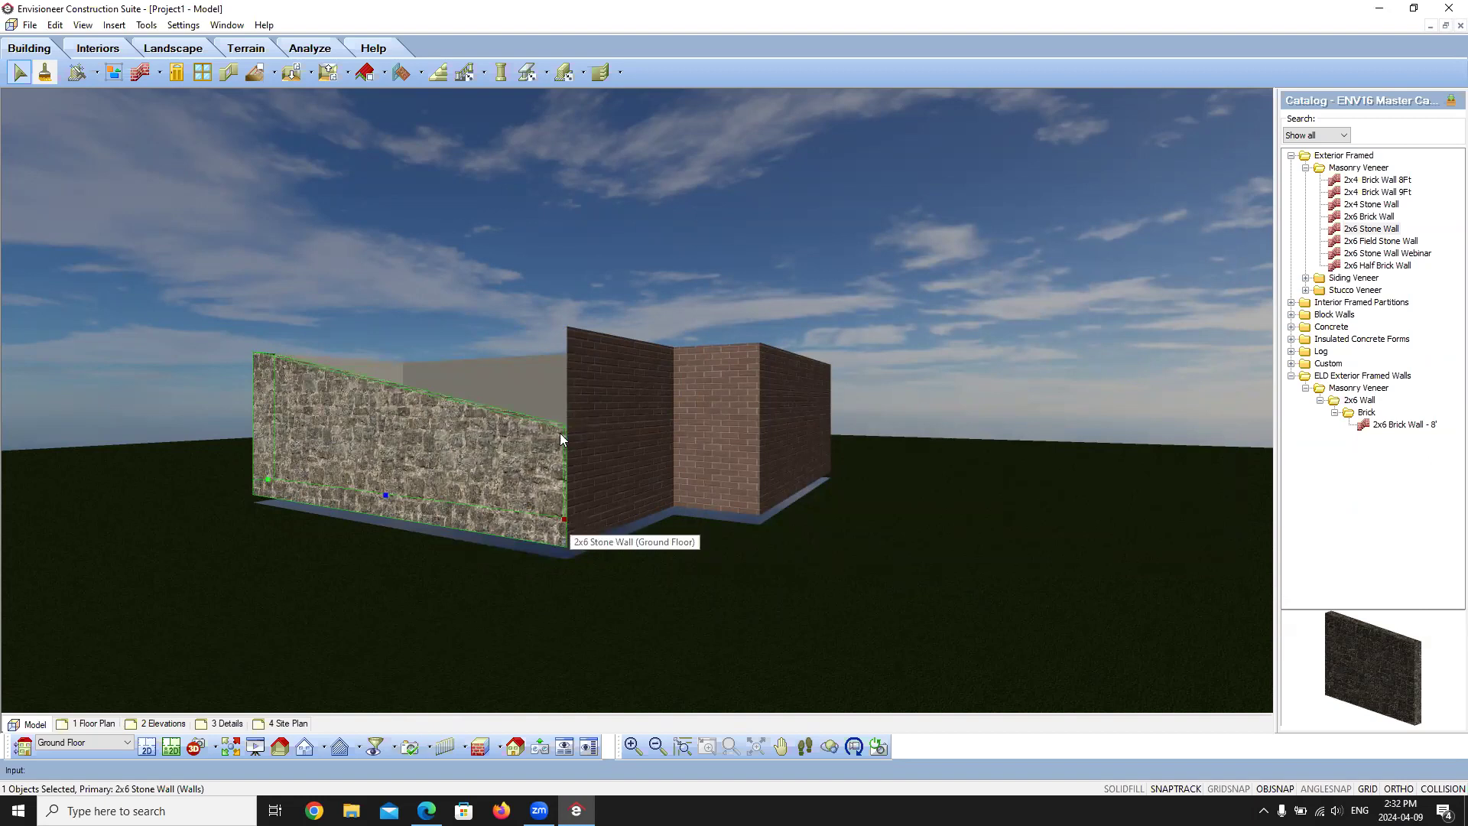
- Compare the wall top options for the sloped stone wall and set its top to Level
{"action": "right_click", "coordinate": [389, 419]}
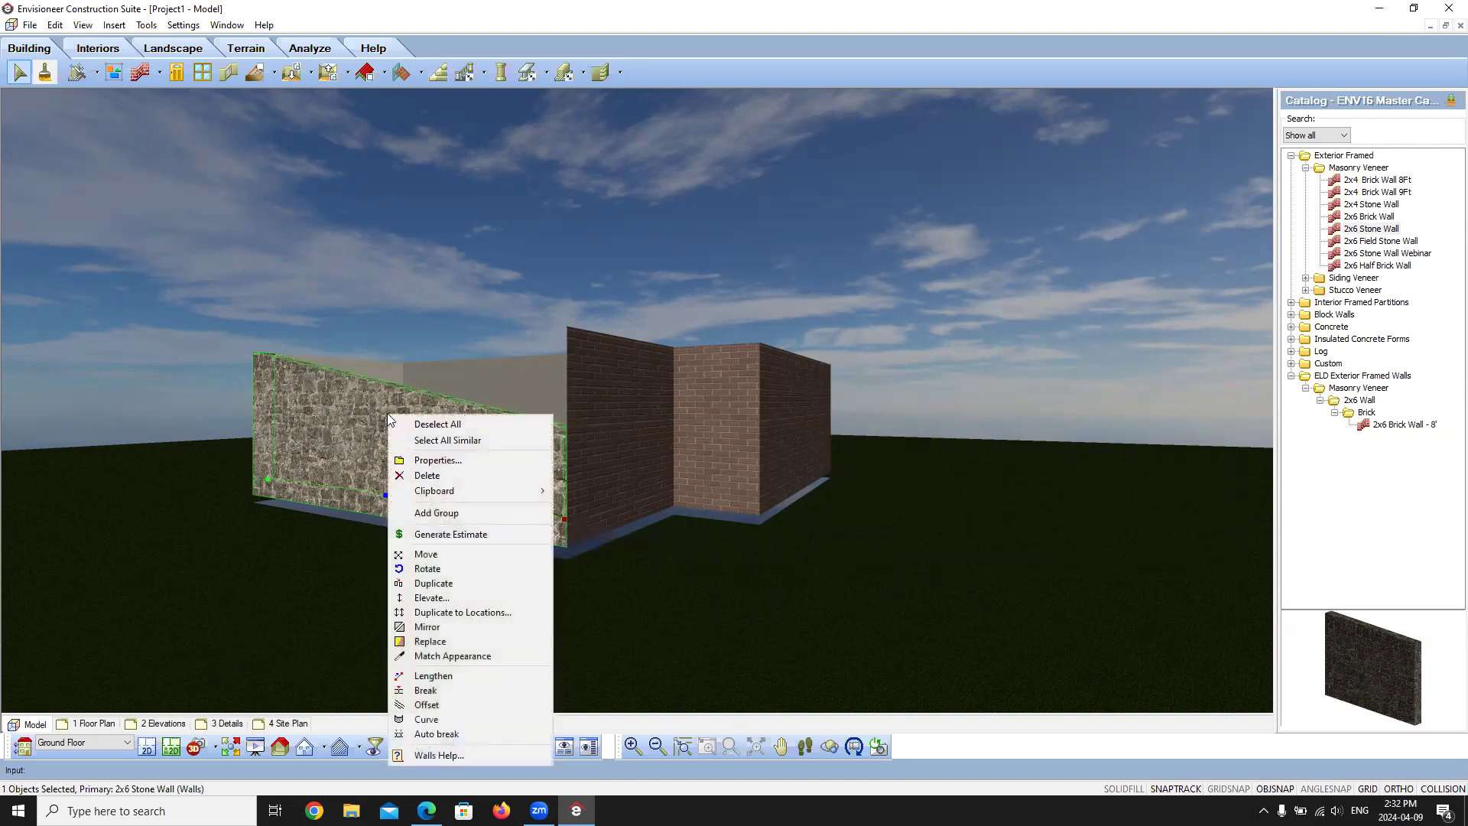
{"action": "left_click", "coordinate": [447, 463]}
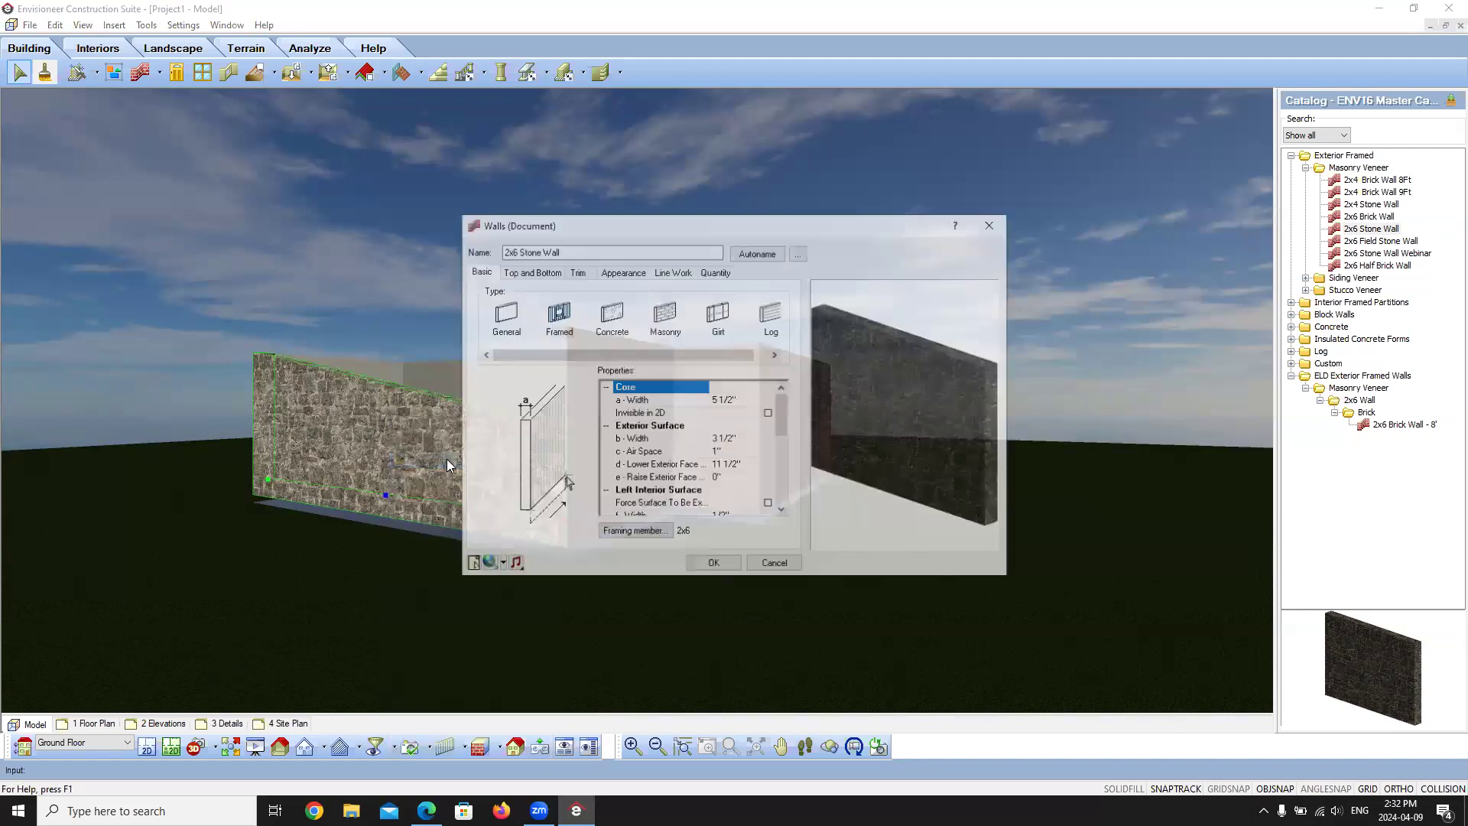
{"action": "left_click", "coordinate": [529, 270]}
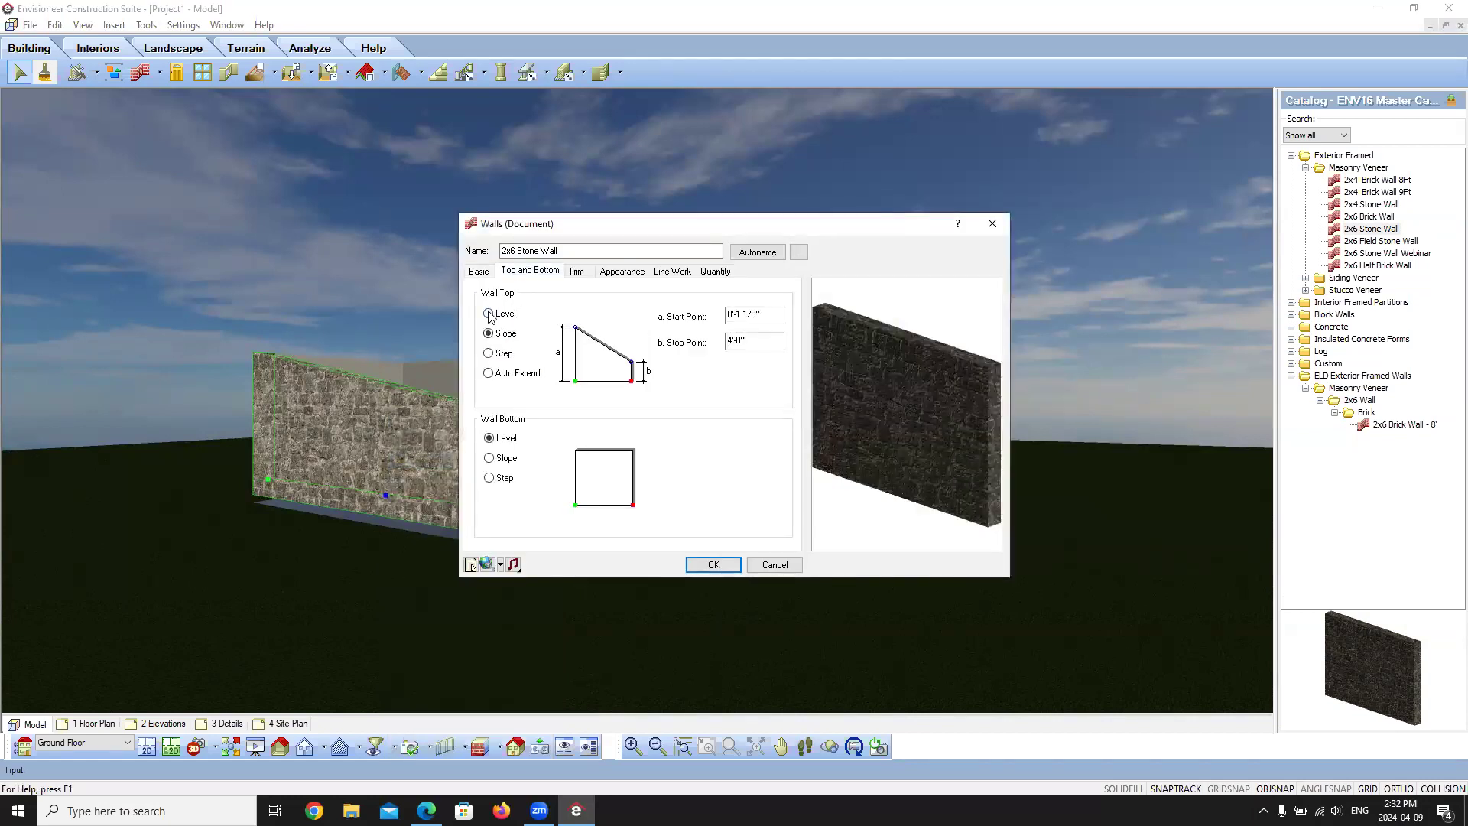
{"action": "left_click", "coordinate": [489, 314]}
{"action": "left_click", "coordinate": [489, 335]}
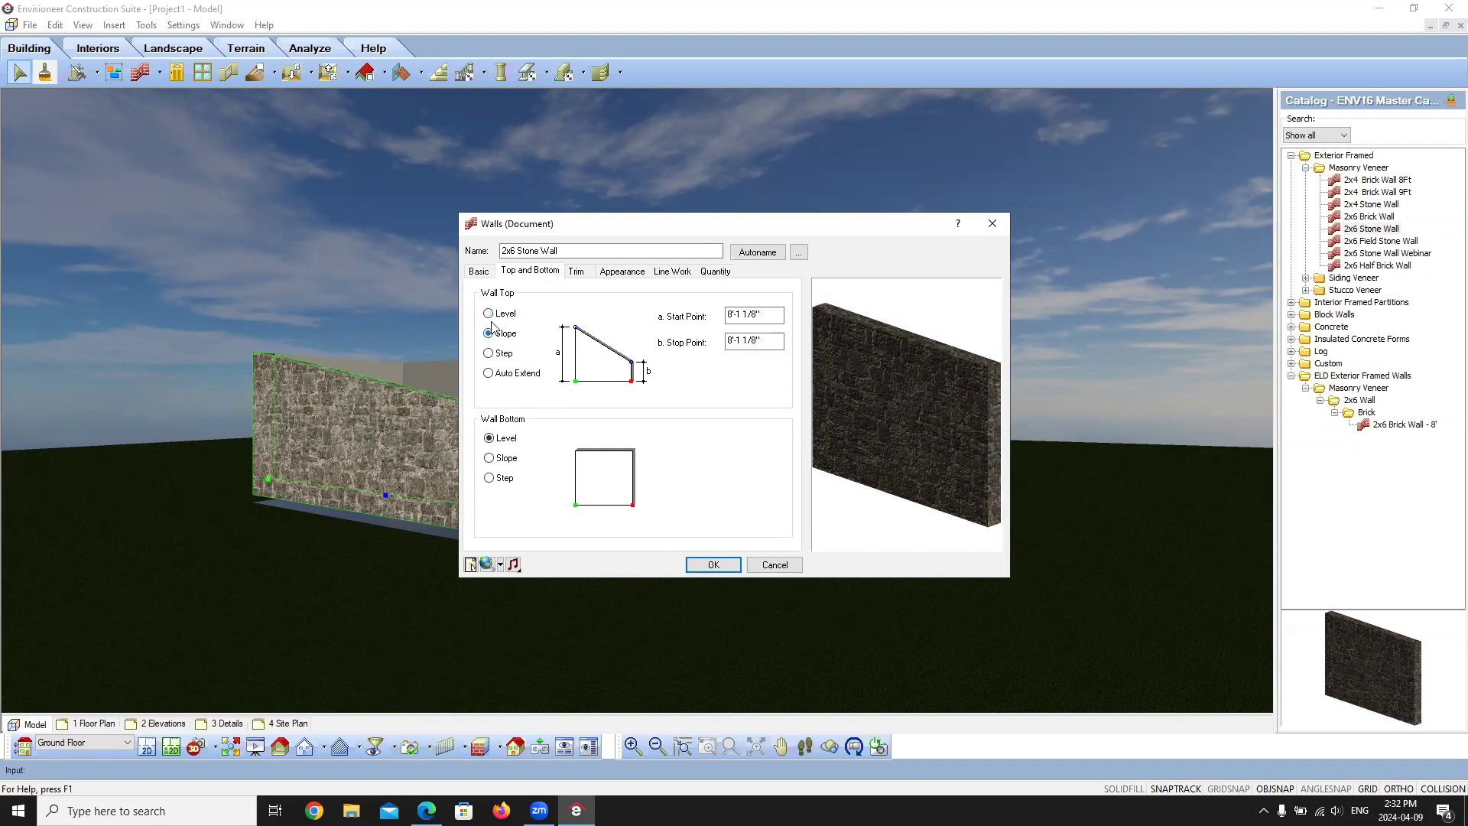
{"action": "left_click", "coordinate": [489, 314]}
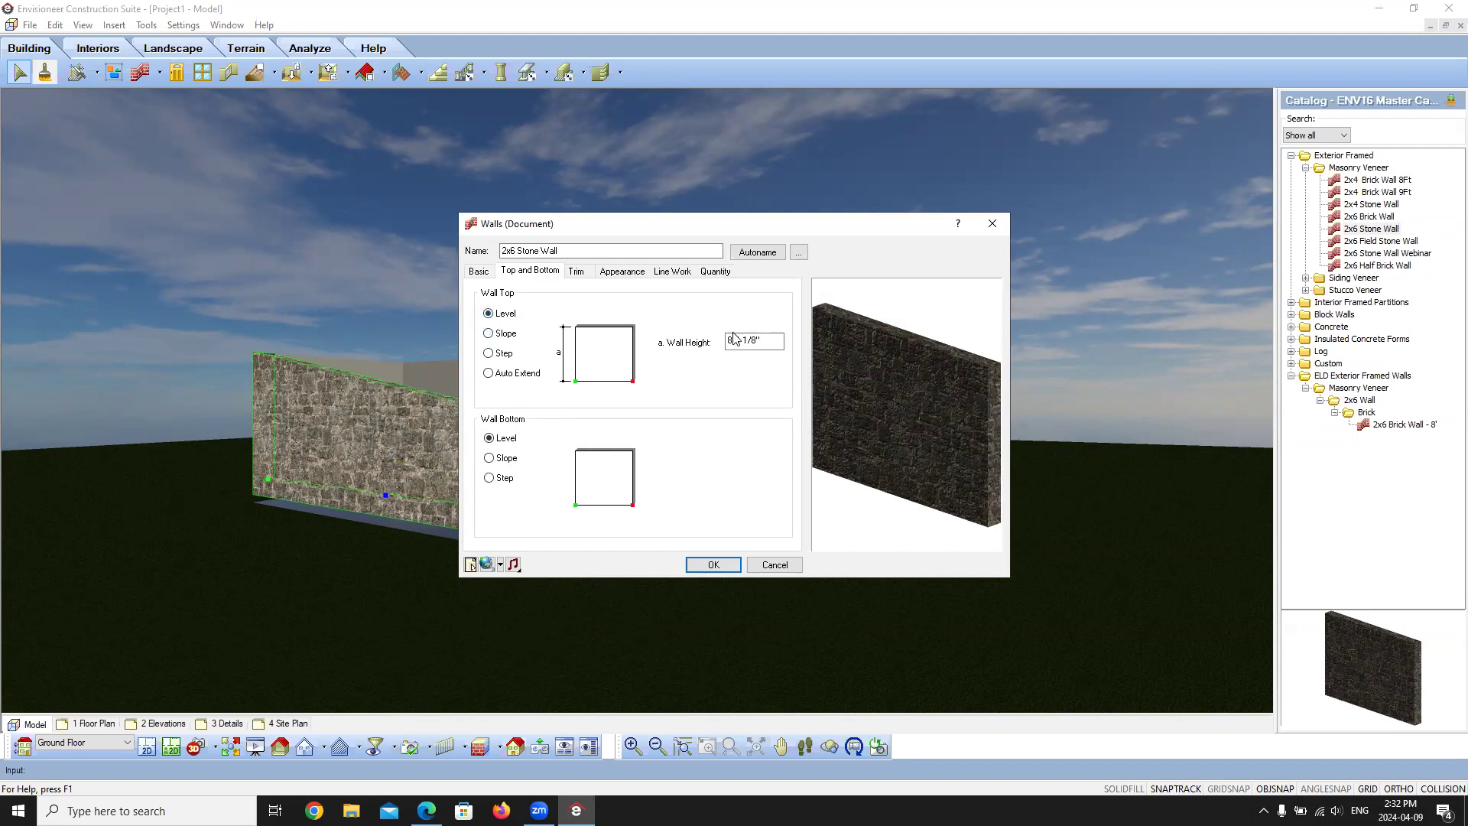
{"action": "left_click", "coordinate": [488, 354]}
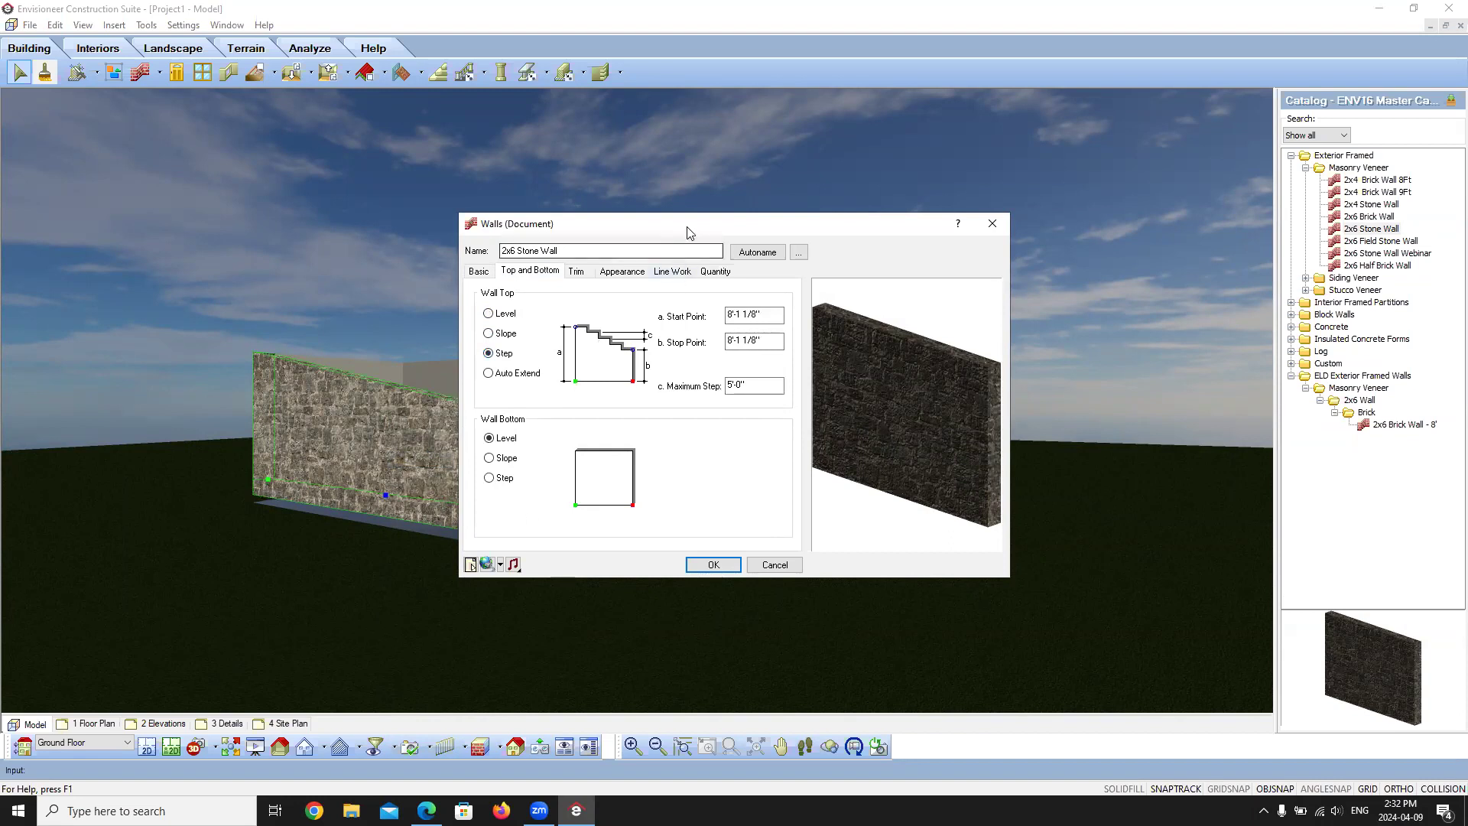
{"action": "left_click_drag", "start_coordinate": [687, 231], "coordinate": [847, 232]}
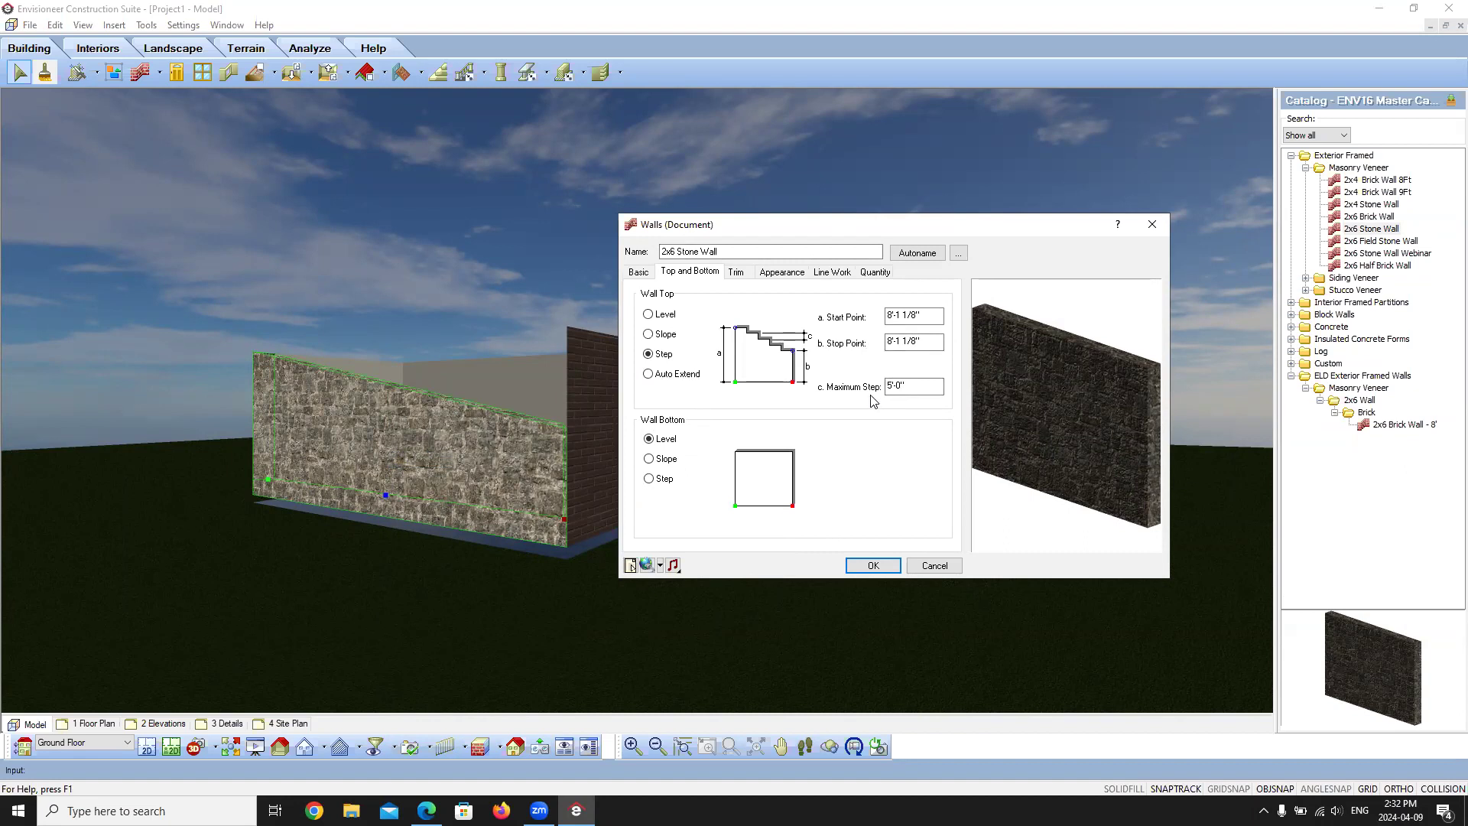
{"action": "left_click", "coordinate": [648, 314]}
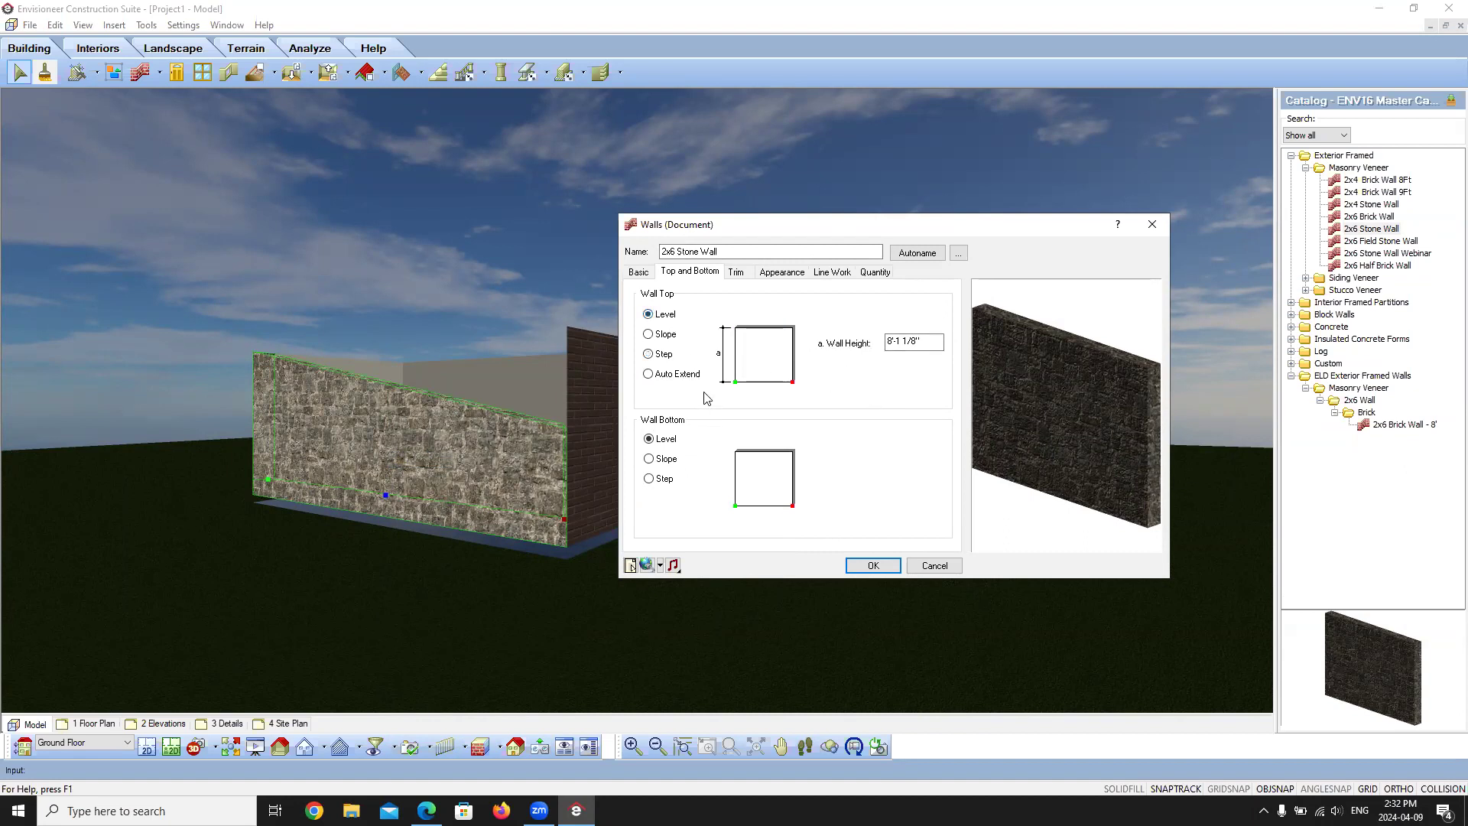
{"action": "left_click", "coordinate": [864, 565]}
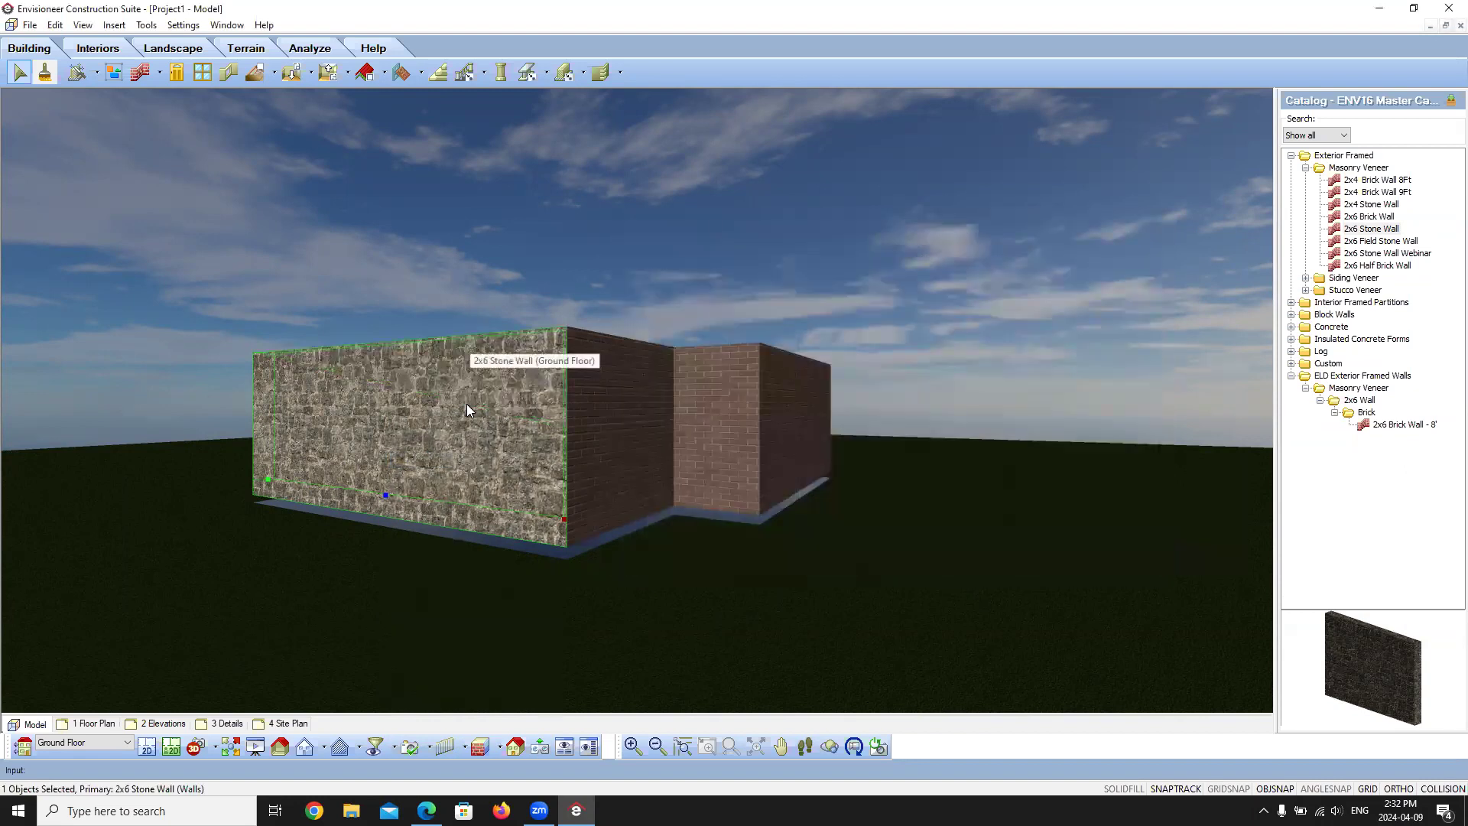
- Examine the stone wall's Trim properties and the surfaces available for trim application, leaving them as they are
{"action": "right_click", "coordinate": [467, 404]}
{"action": "left_click", "coordinate": [559, 450]}
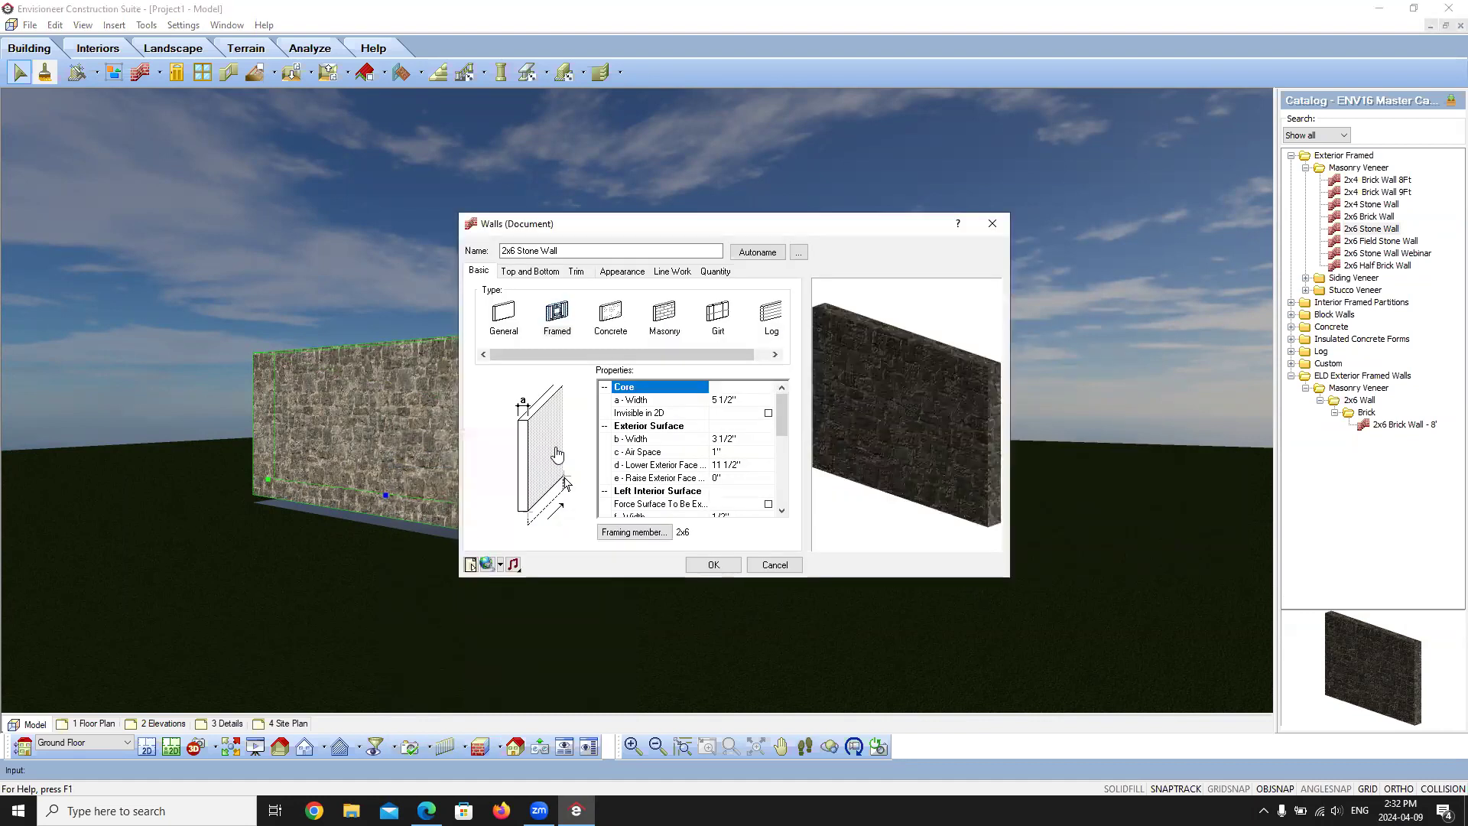
{"action": "left_click", "coordinate": [578, 272]}
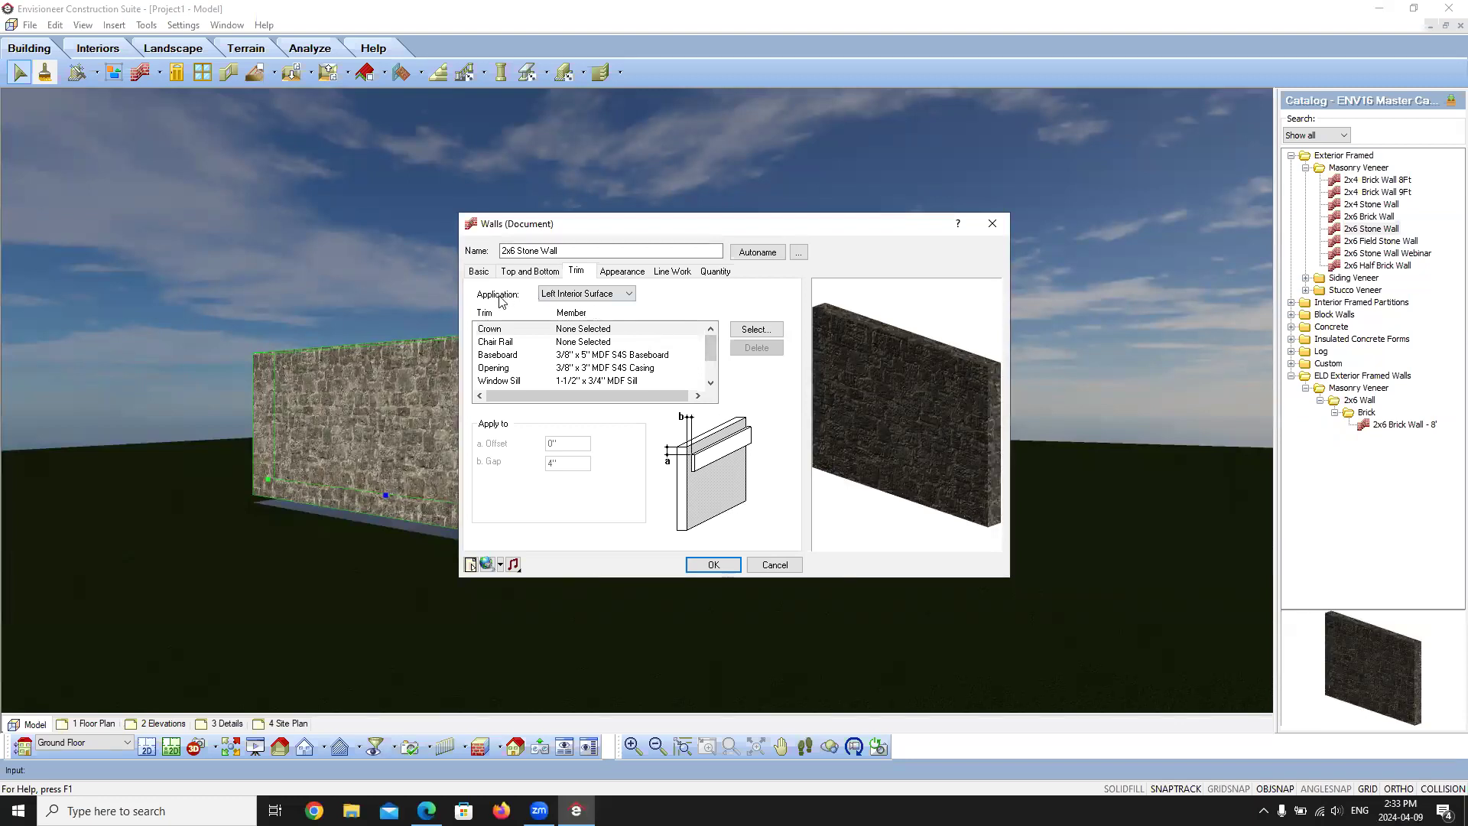
{"action": "left_click", "coordinate": [626, 293]}
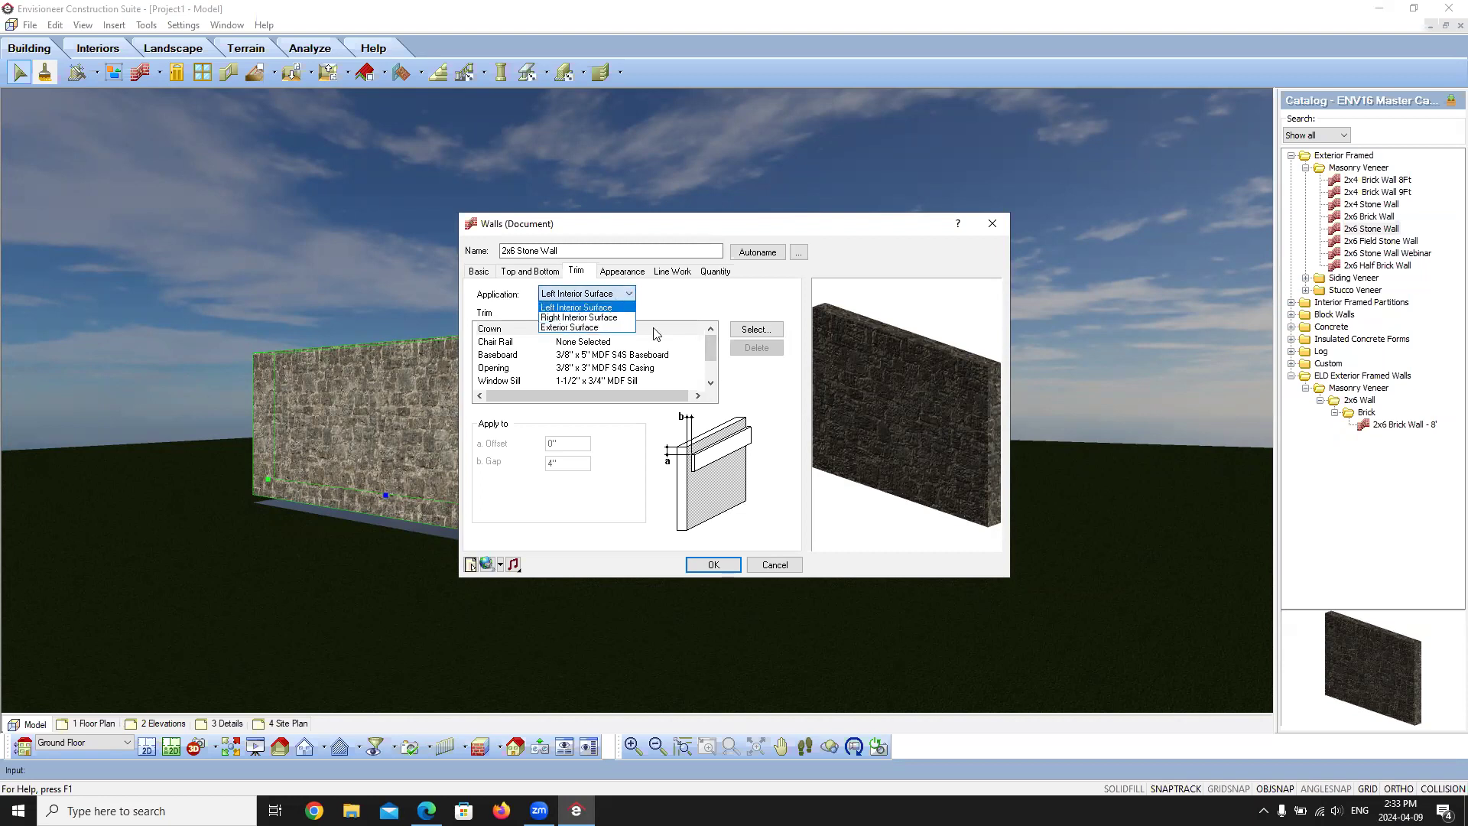
{"action": "left_click", "coordinate": [781, 572]}
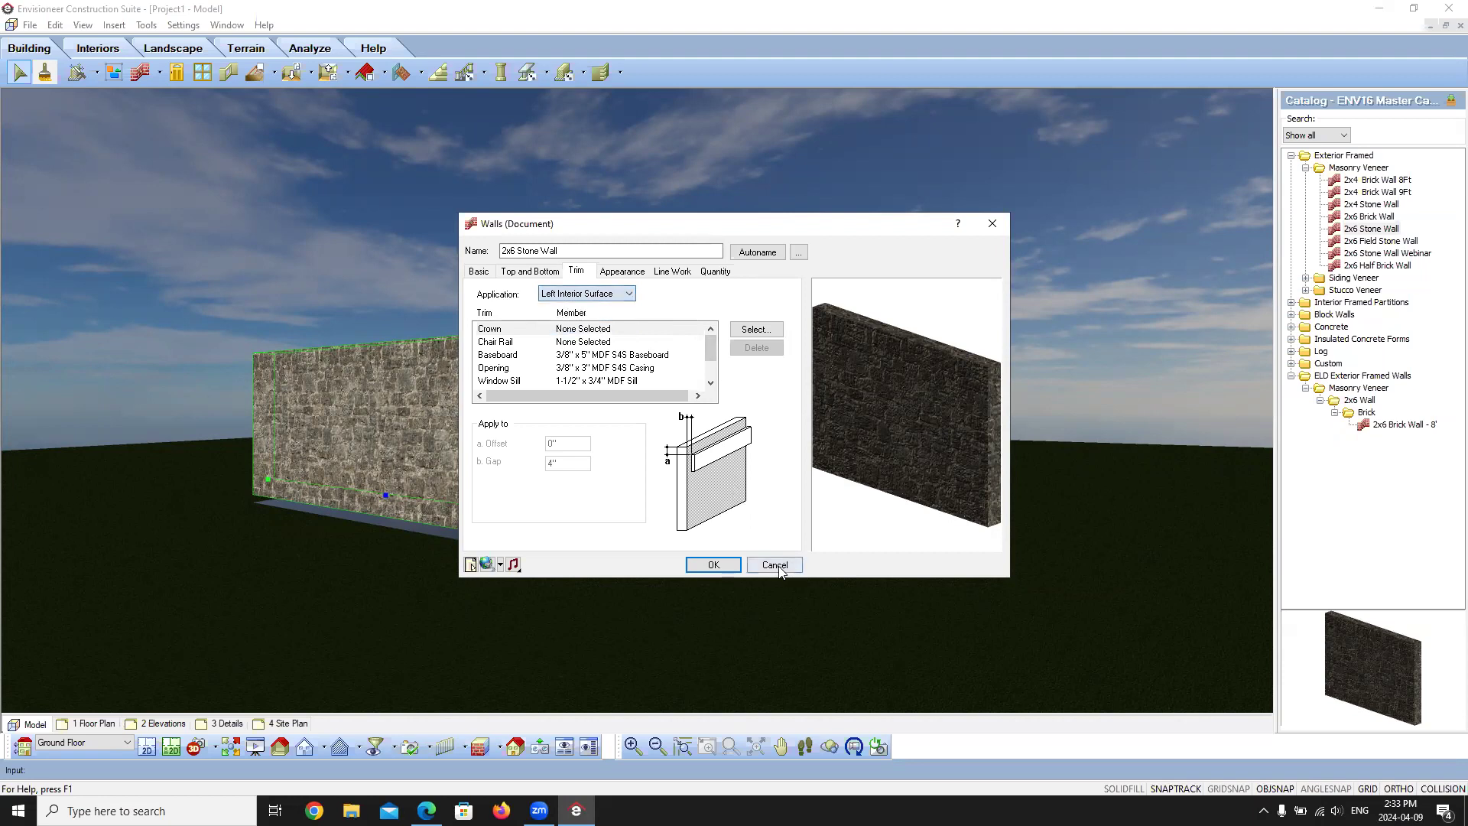
{"action": "left_click", "coordinate": [779, 569]}
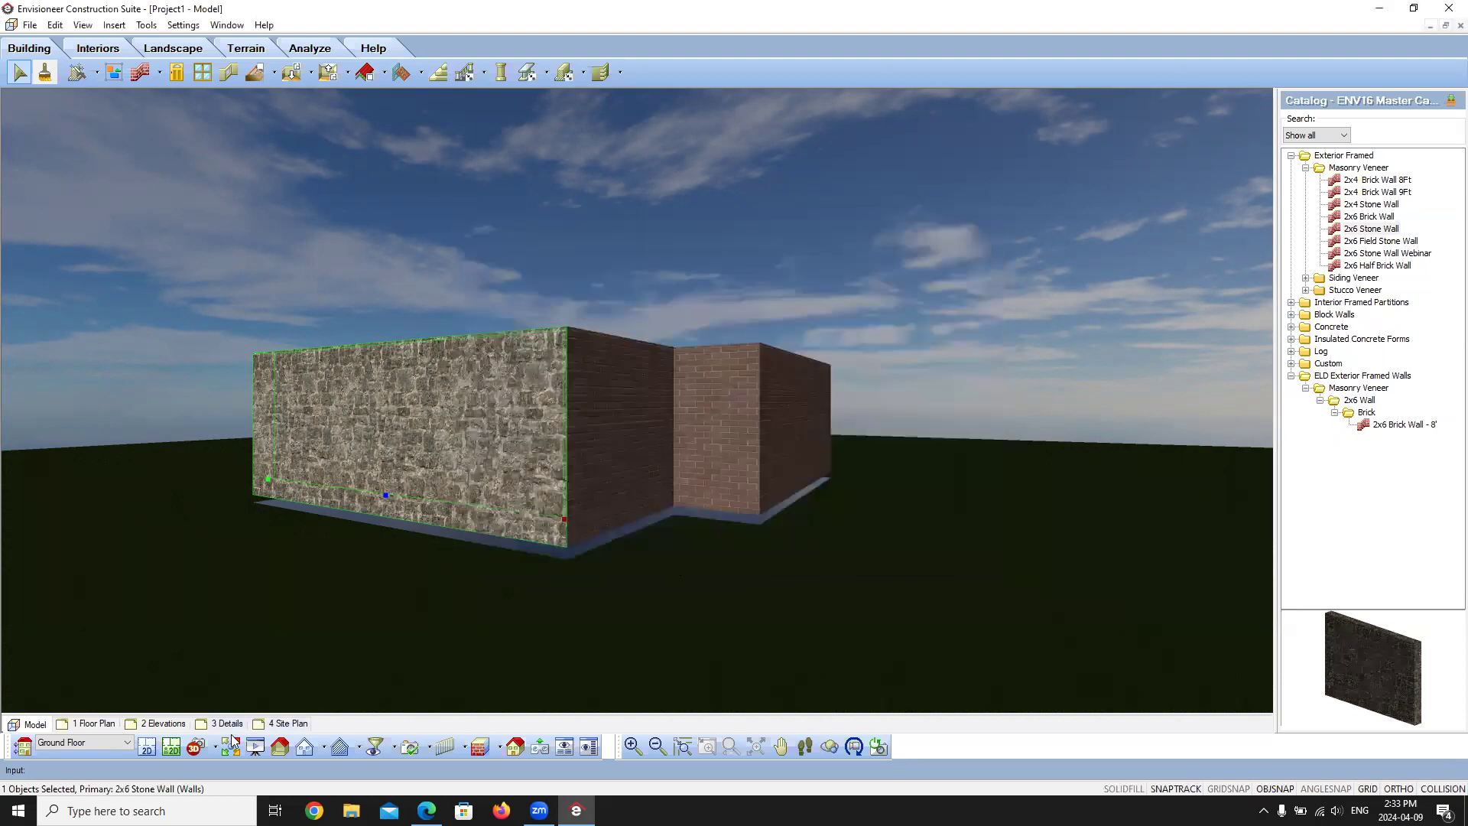
- In the 2D plan, examine the stone wall's trim settings alongside its interior and exterior faces
{"action": "left_click", "coordinate": [147, 746]}
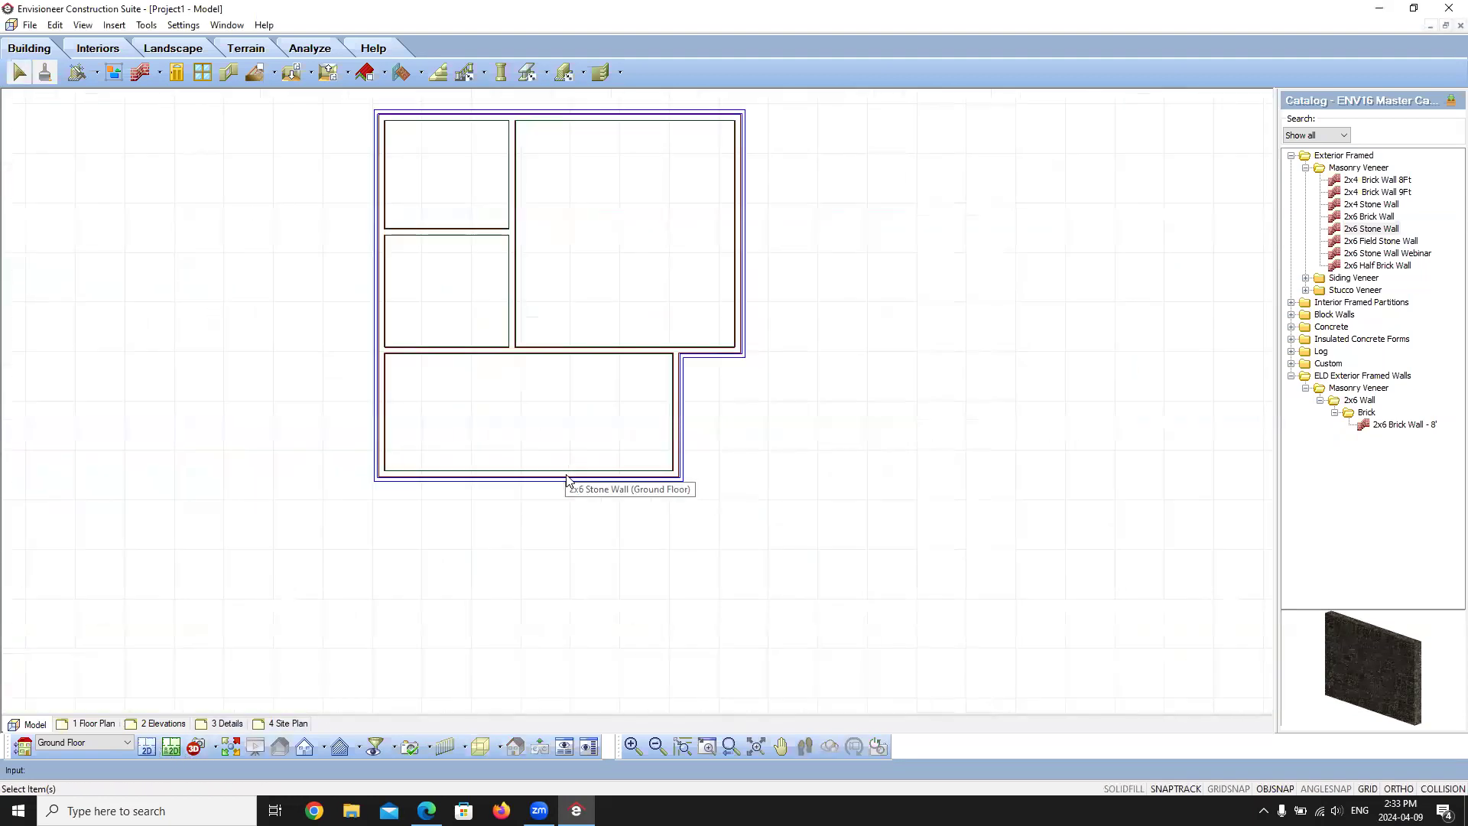
{"action": "left_click", "coordinate": [566, 471]}
{"action": "scroll", "coordinate": [462, 507], "scroll_direction": "up", "scroll_amount": 1}
{"action": "scroll", "coordinate": [462, 507], "scroll_direction": "up", "scroll_amount": 1}
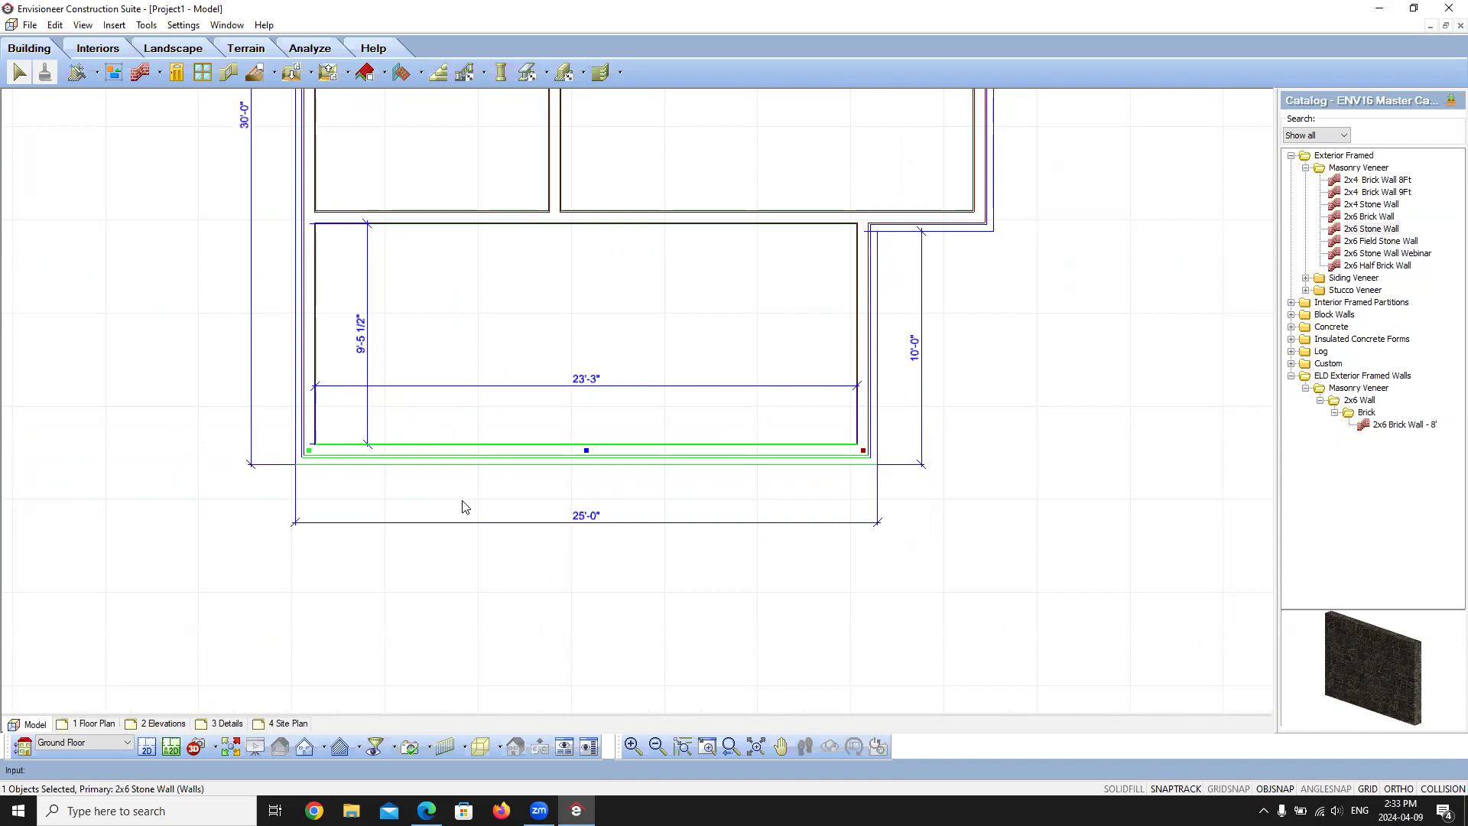
{"action": "right_click", "coordinate": [479, 456]}
{"action": "left_click", "coordinate": [539, 147]}
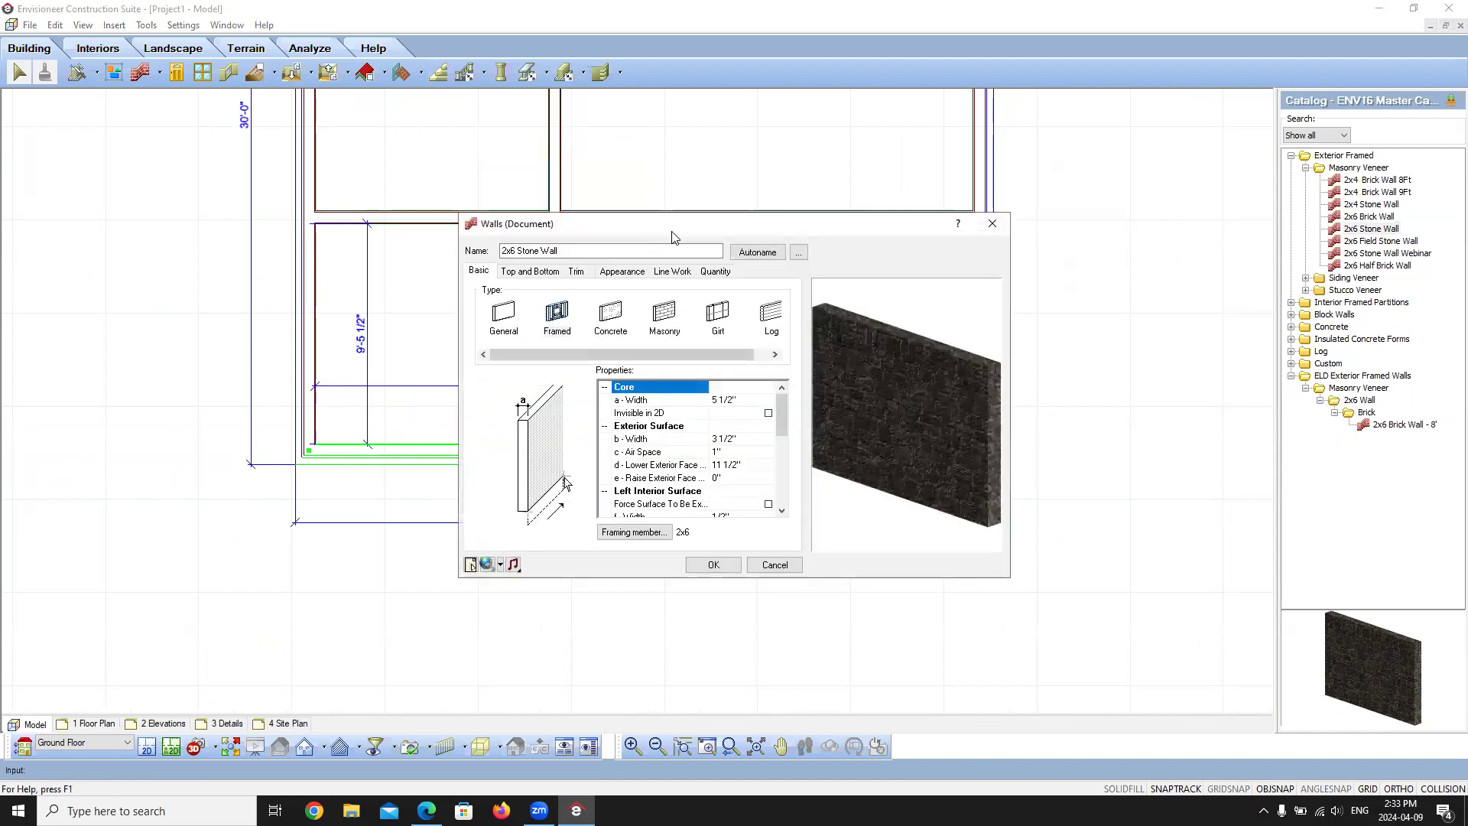
{"action": "left_click_drag", "start_coordinate": [672, 237], "coordinate": [1094, 166]}
{"action": "left_click", "coordinate": [998, 200]}
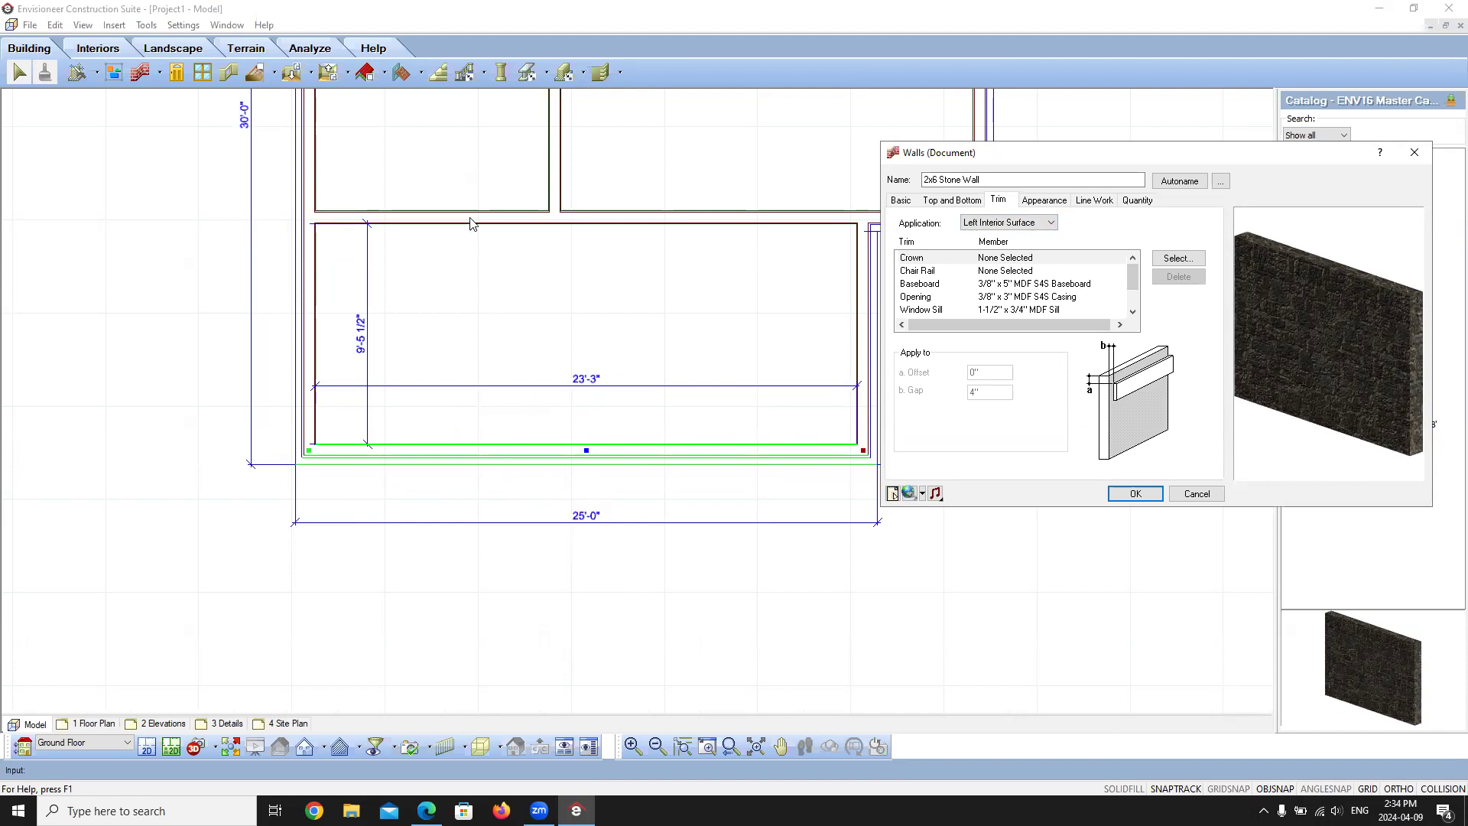
{"action": "left_click", "coordinate": [1197, 494]}
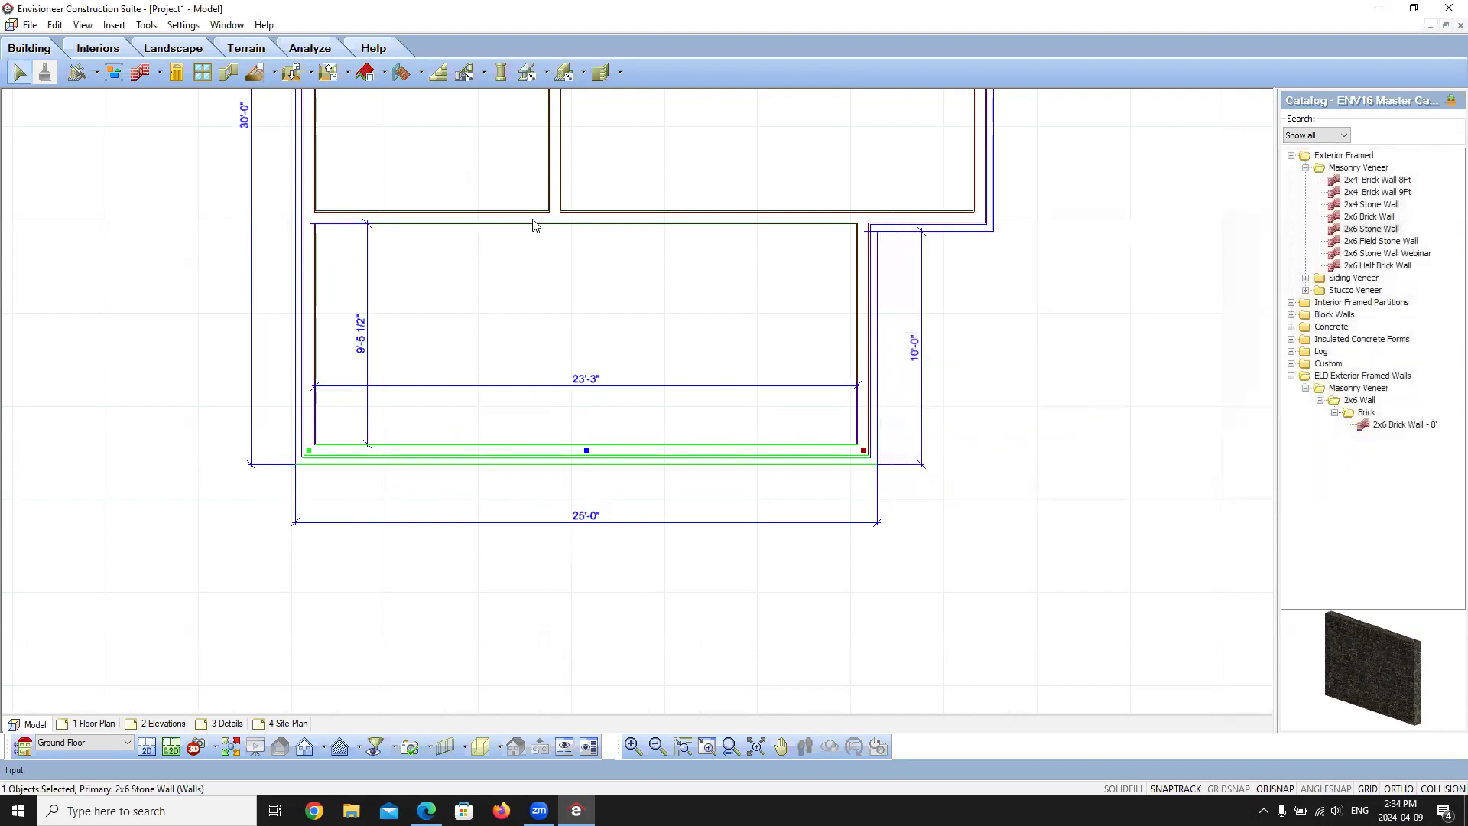
- Select the 2x6 interior partition between the small room and the front room to inspect both of its faces
{"action": "left_click", "coordinate": [482, 220]}
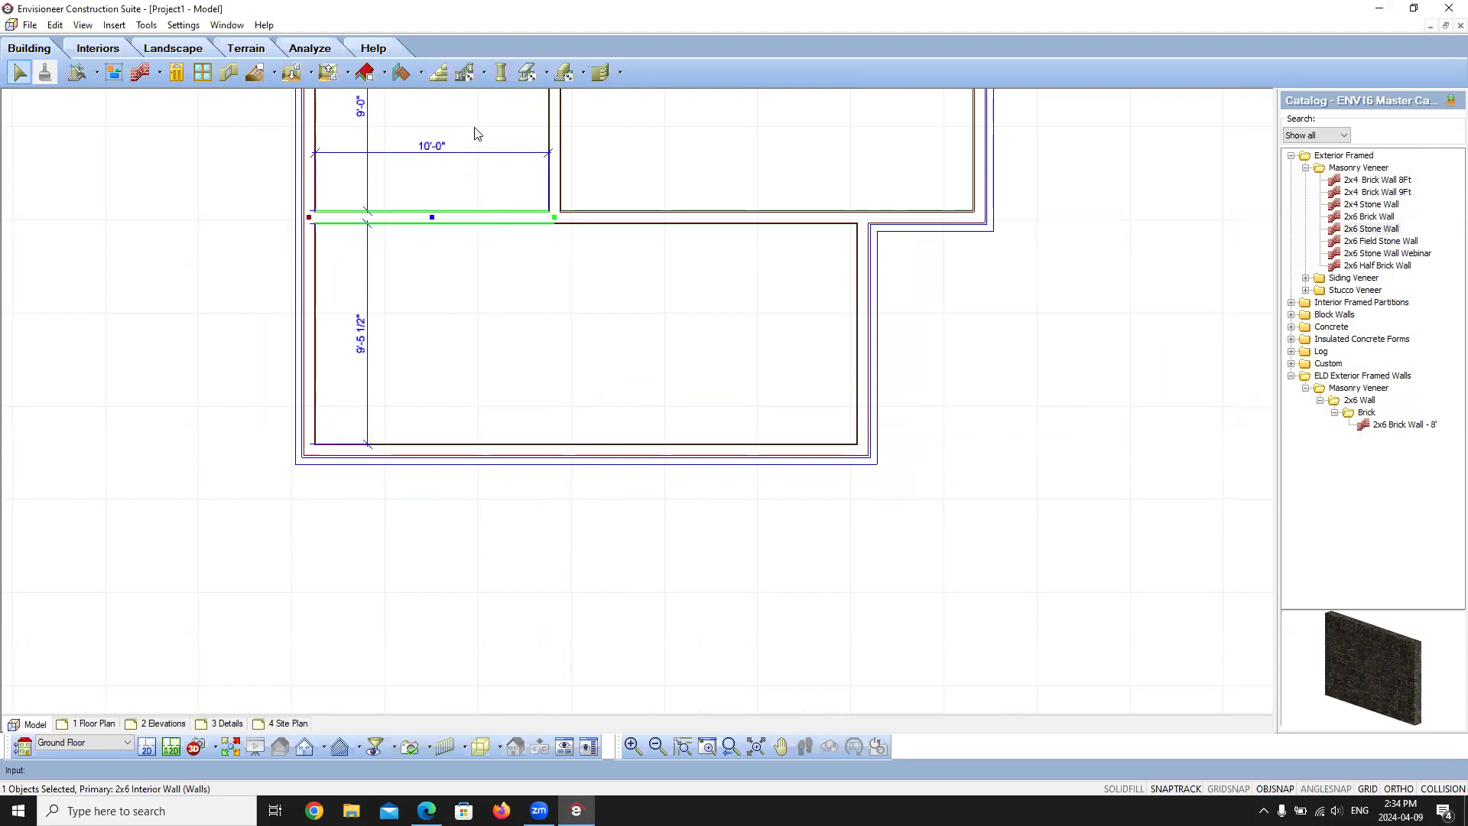
{"action": "scroll", "coordinate": [447, 351], "scroll_direction": "down", "scroll_amount": 2}
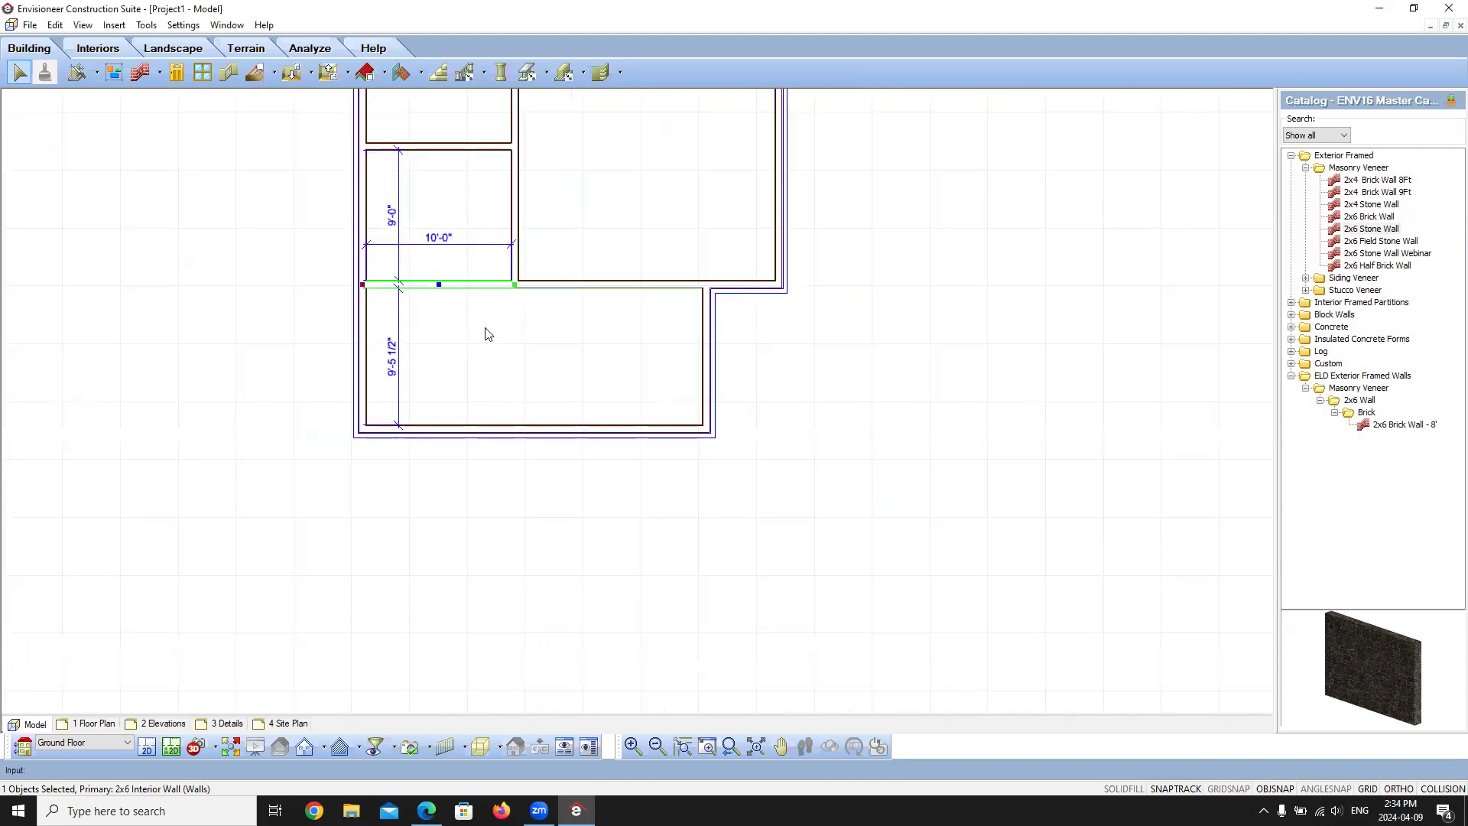
{"action": "scroll", "coordinate": [470, 352], "scroll_direction": "up", "scroll_amount": 3}
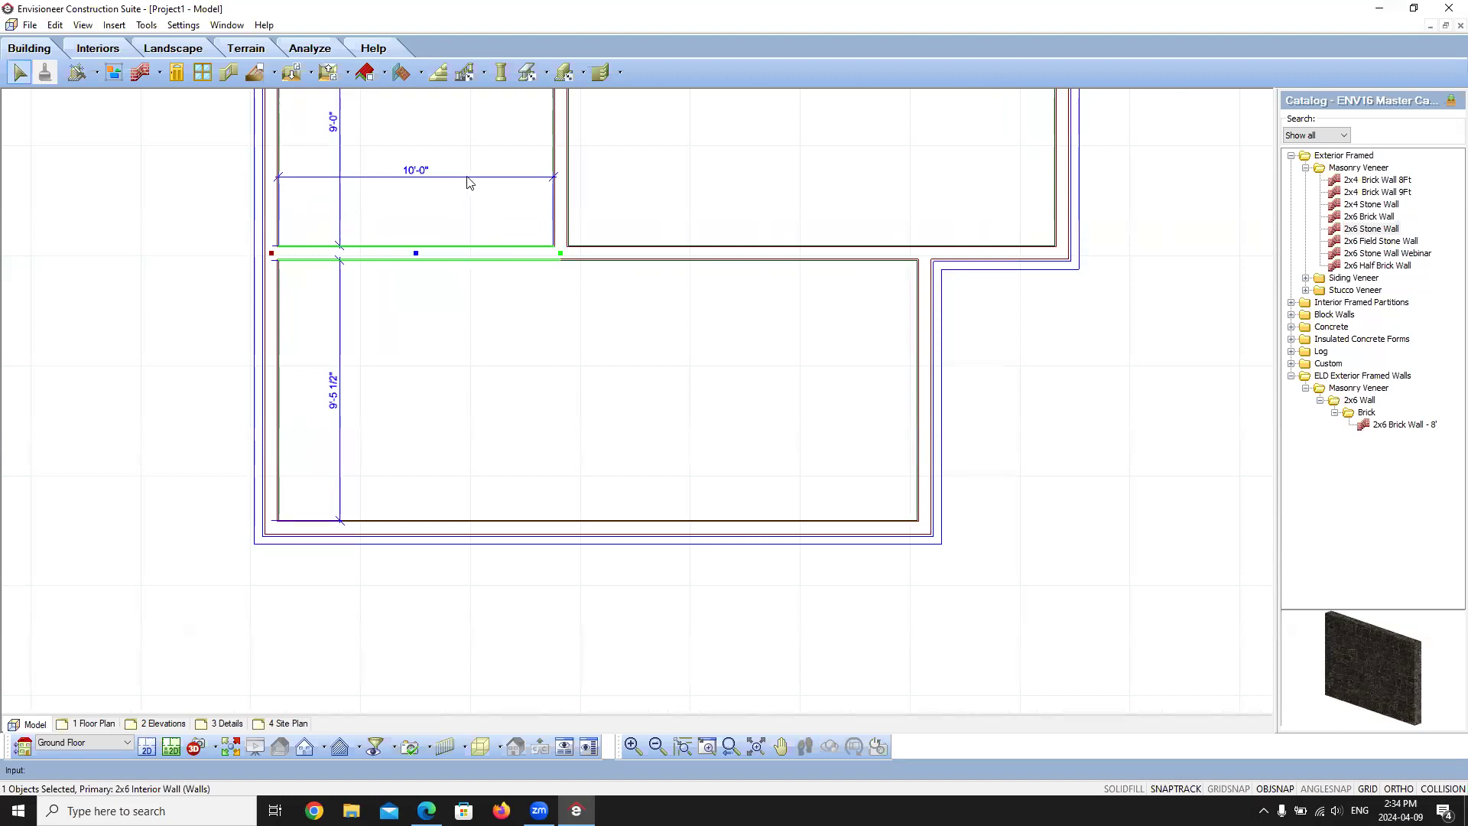
- Assign 3/4 x 4-1/4 MDF Crown Moulding as the crown trim on the stone wall's Left Interior Surface
{"action": "left_click", "coordinate": [432, 536]}
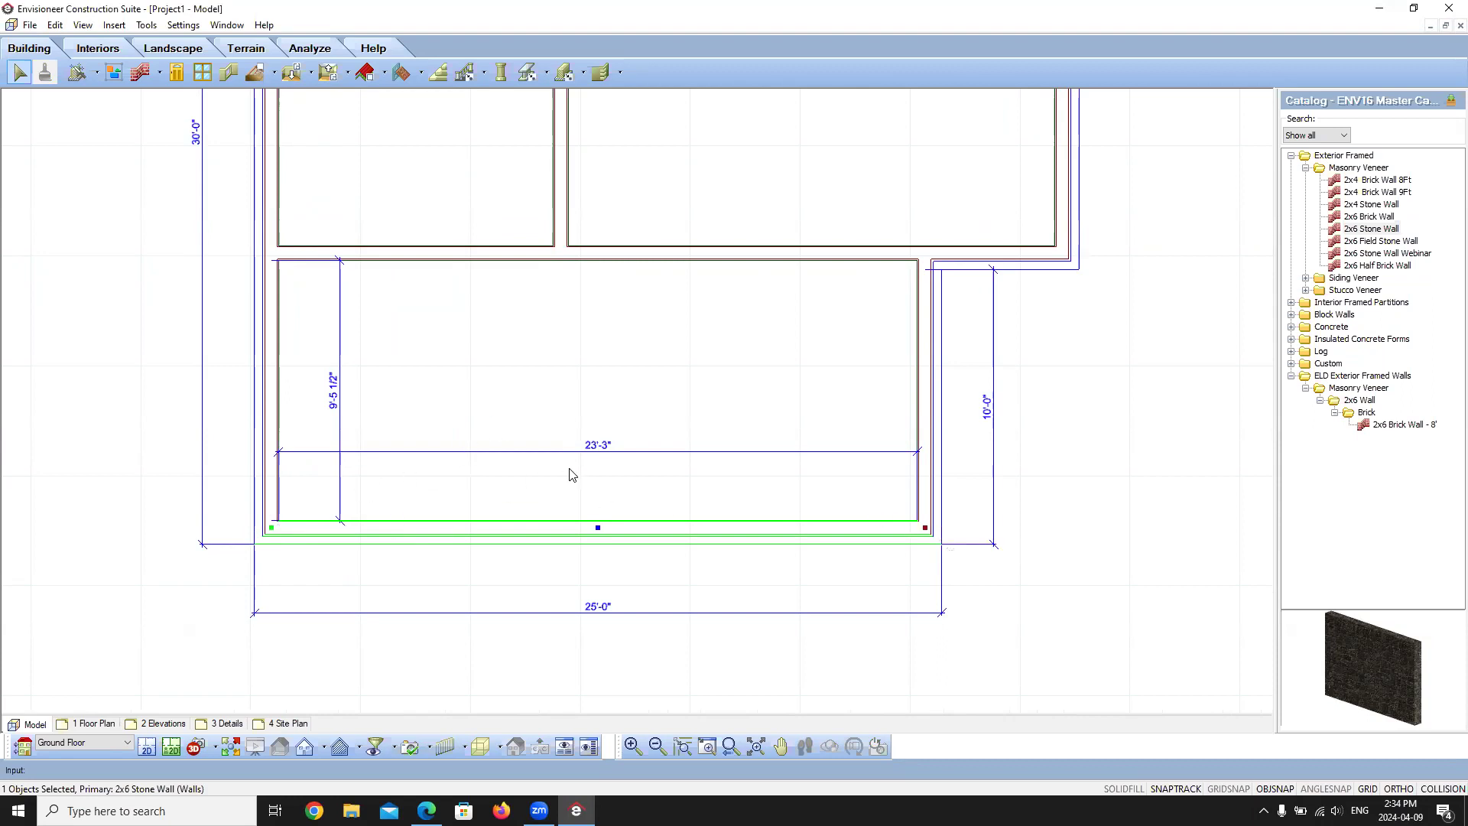
{"action": "right_click", "coordinate": [512, 535]}
{"action": "left_click", "coordinate": [572, 227]}
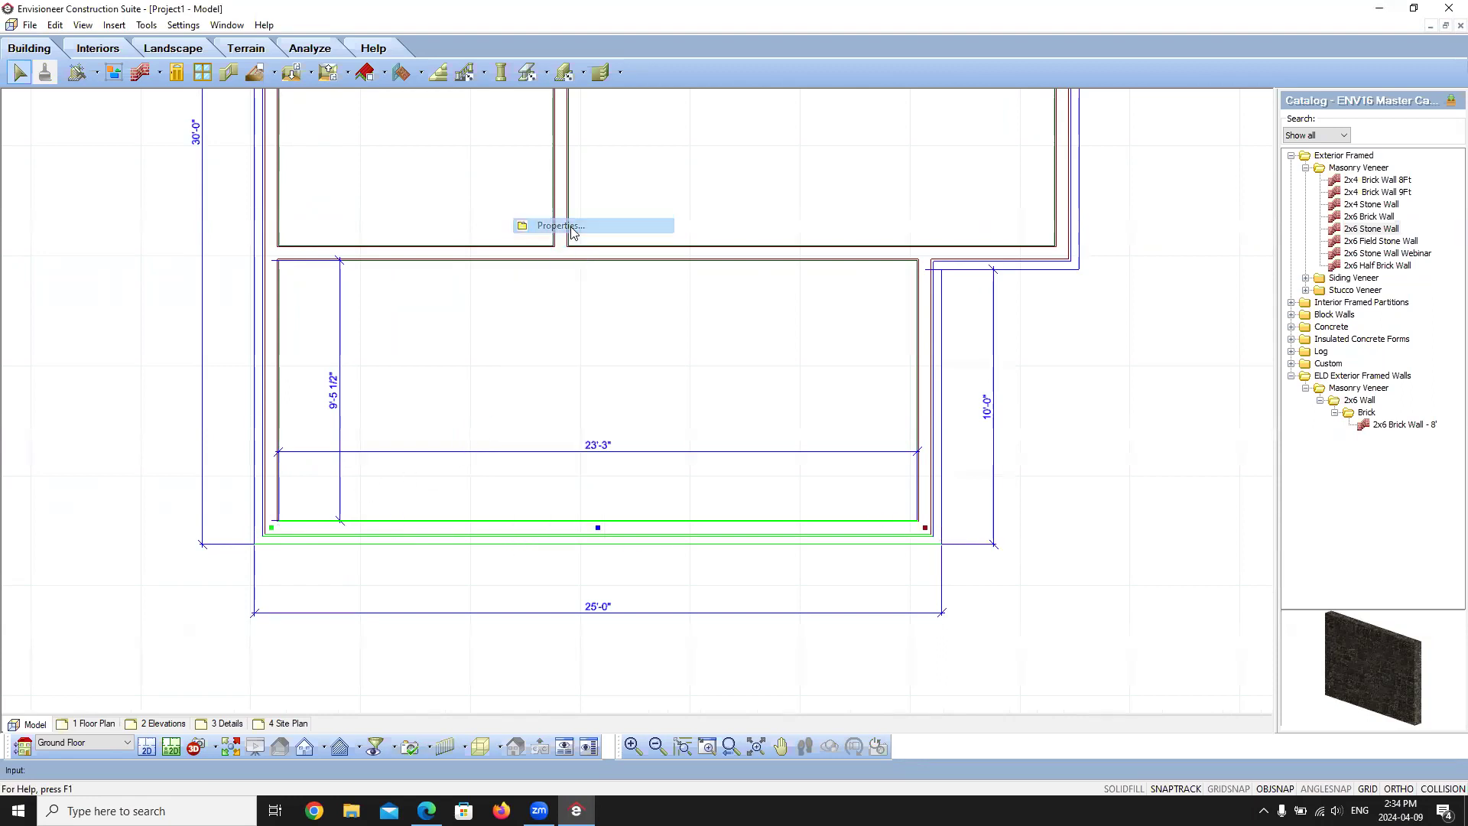
{"action": "left_click", "coordinate": [576, 272]}
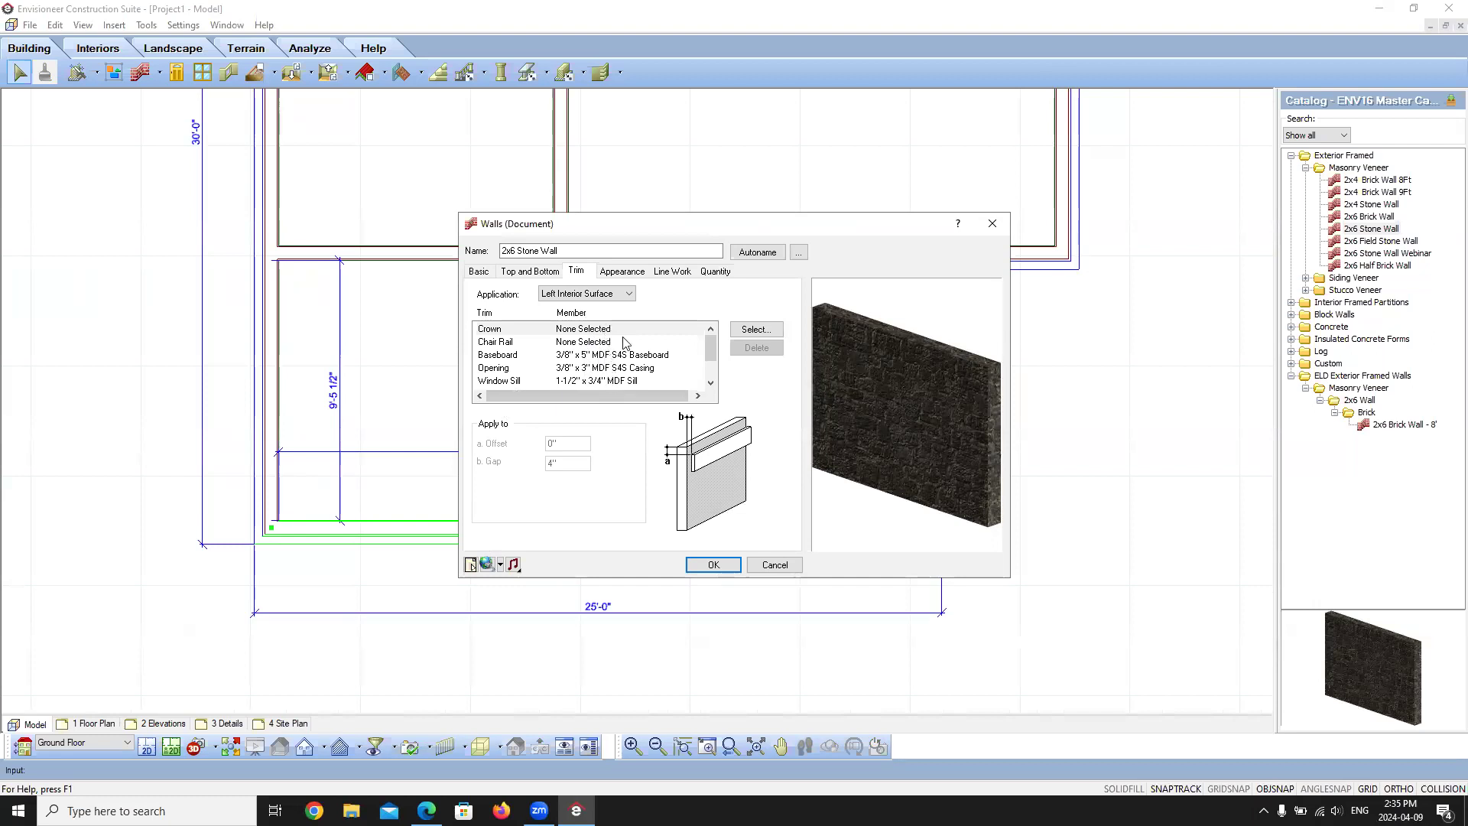
{"action": "left_click", "coordinate": [749, 330]}
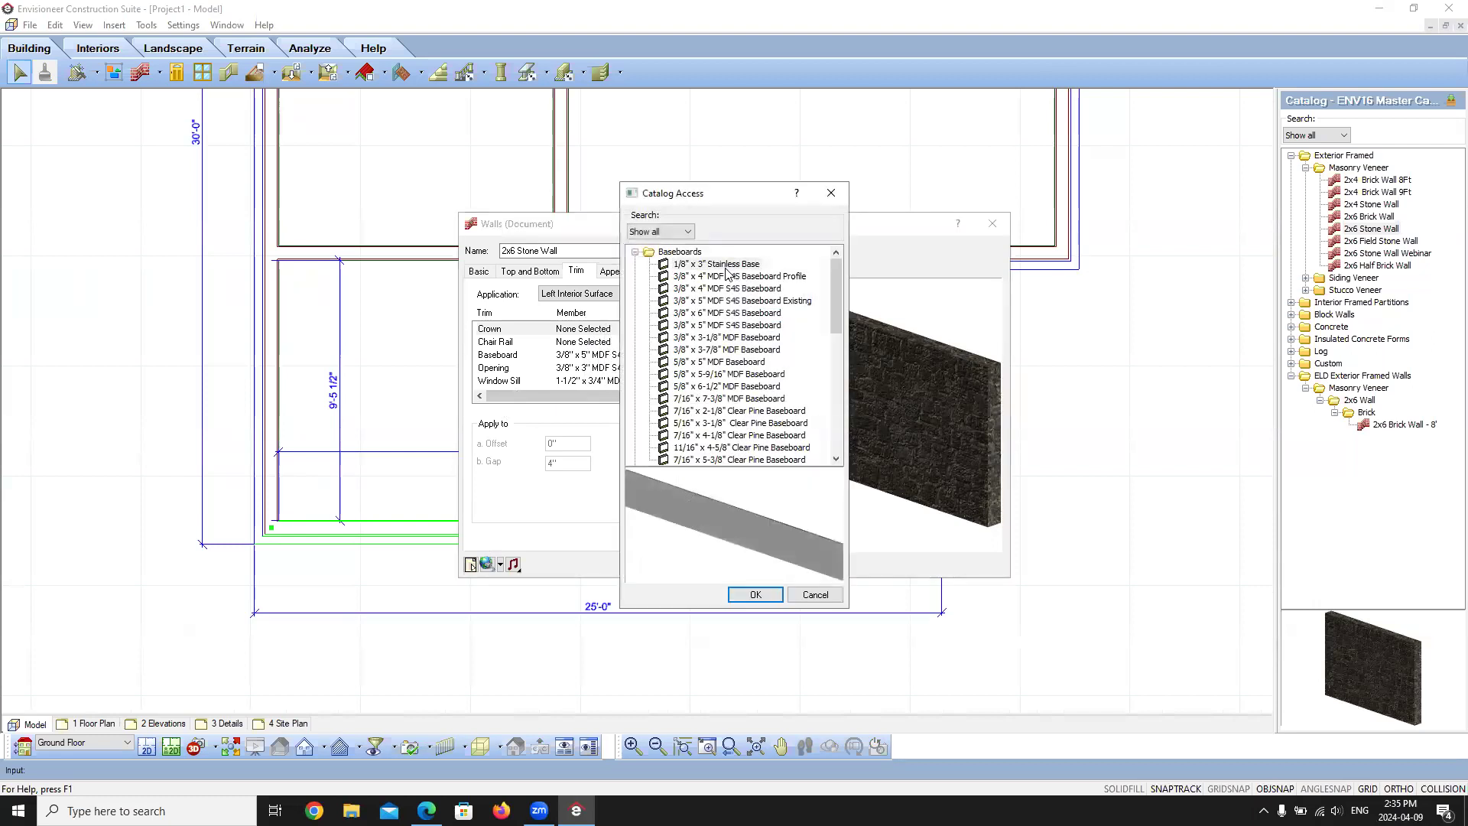
{"action": "left_click", "coordinate": [634, 251]}
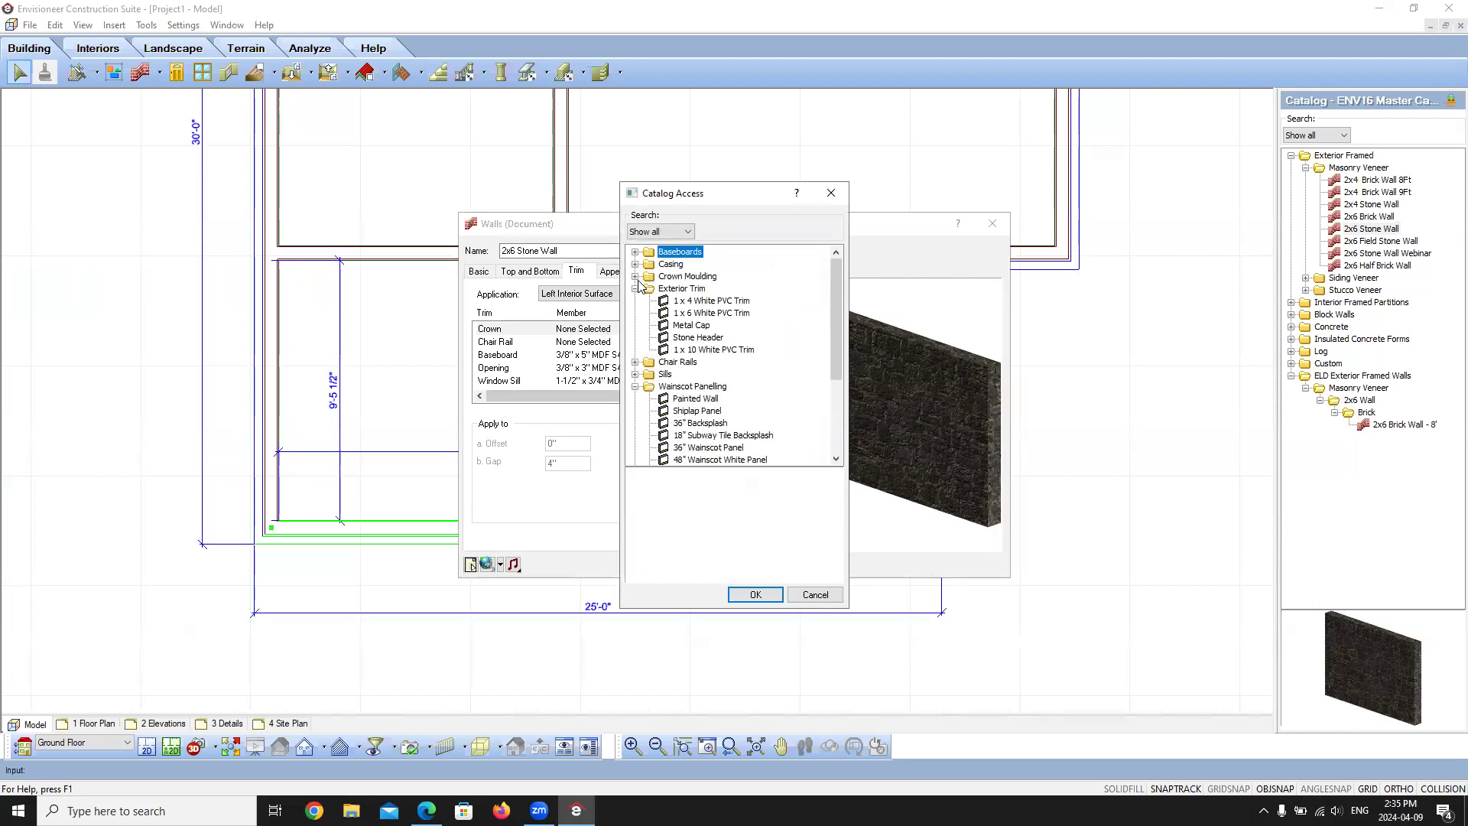
{"action": "left_click", "coordinate": [634, 276]}
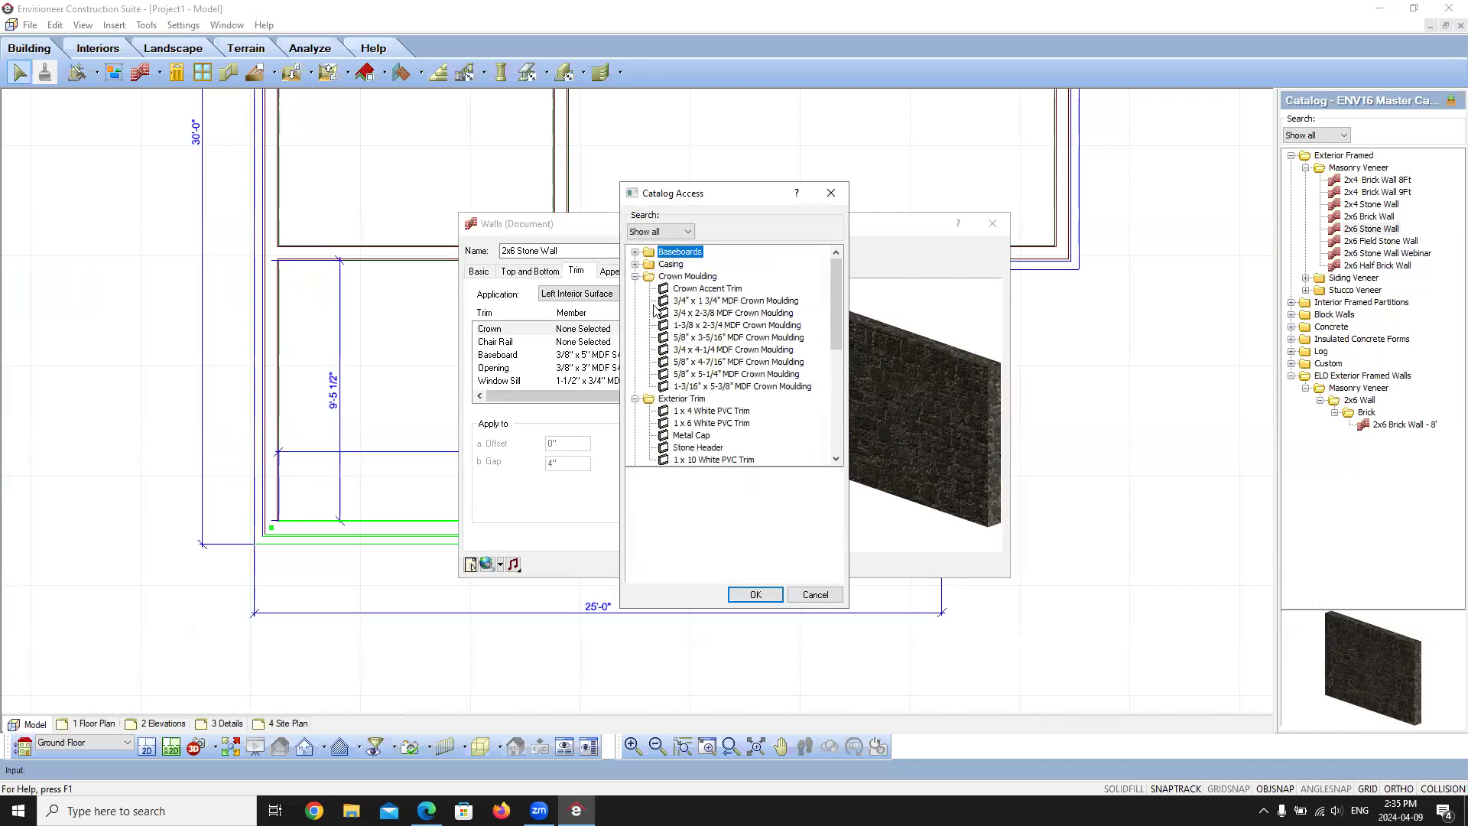
{"action": "left_click", "coordinate": [710, 302]}
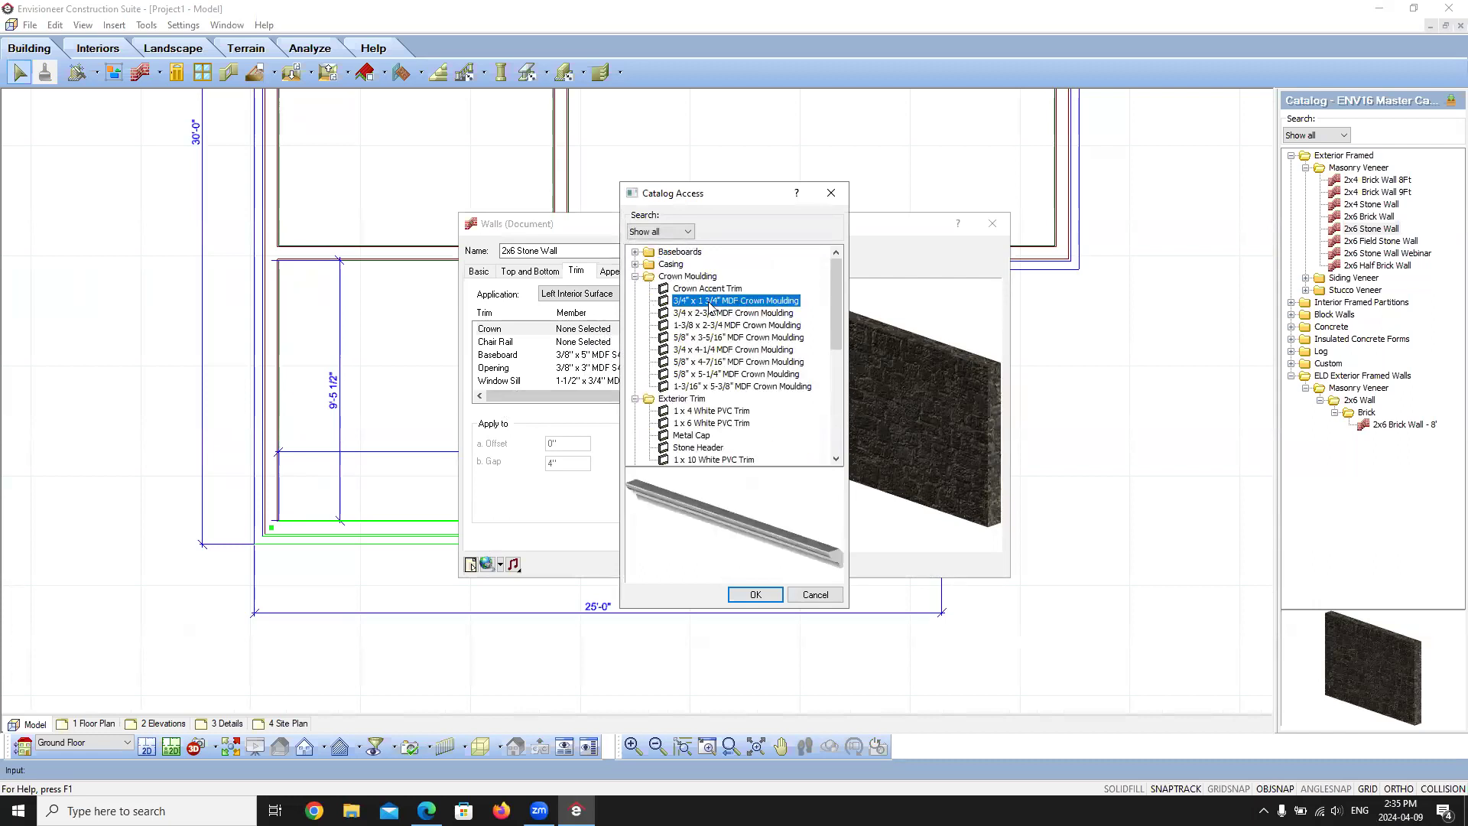
{"action": "left_click", "coordinate": [739, 351]}
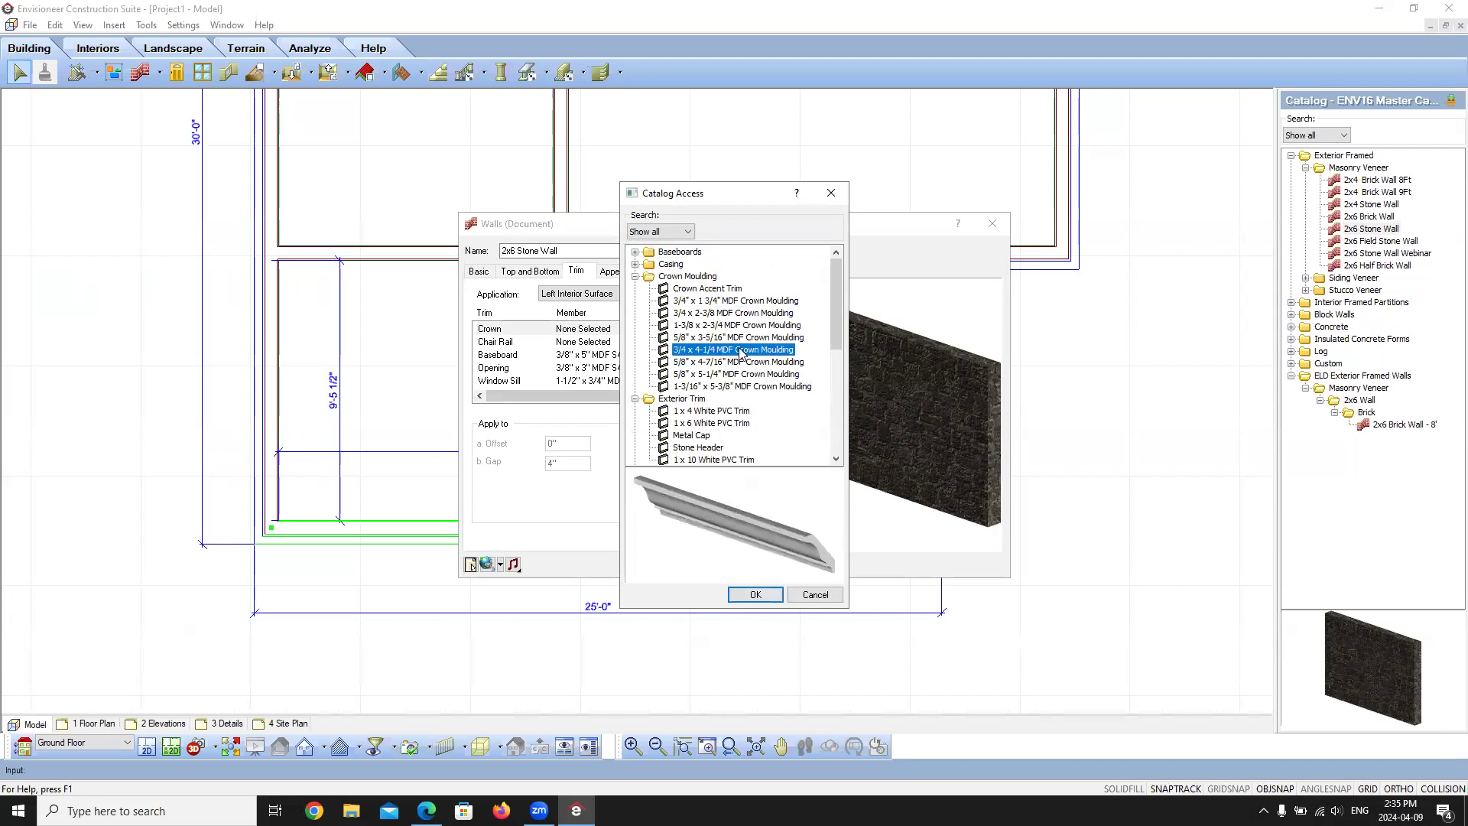
{"action": "left_click", "coordinate": [749, 593]}
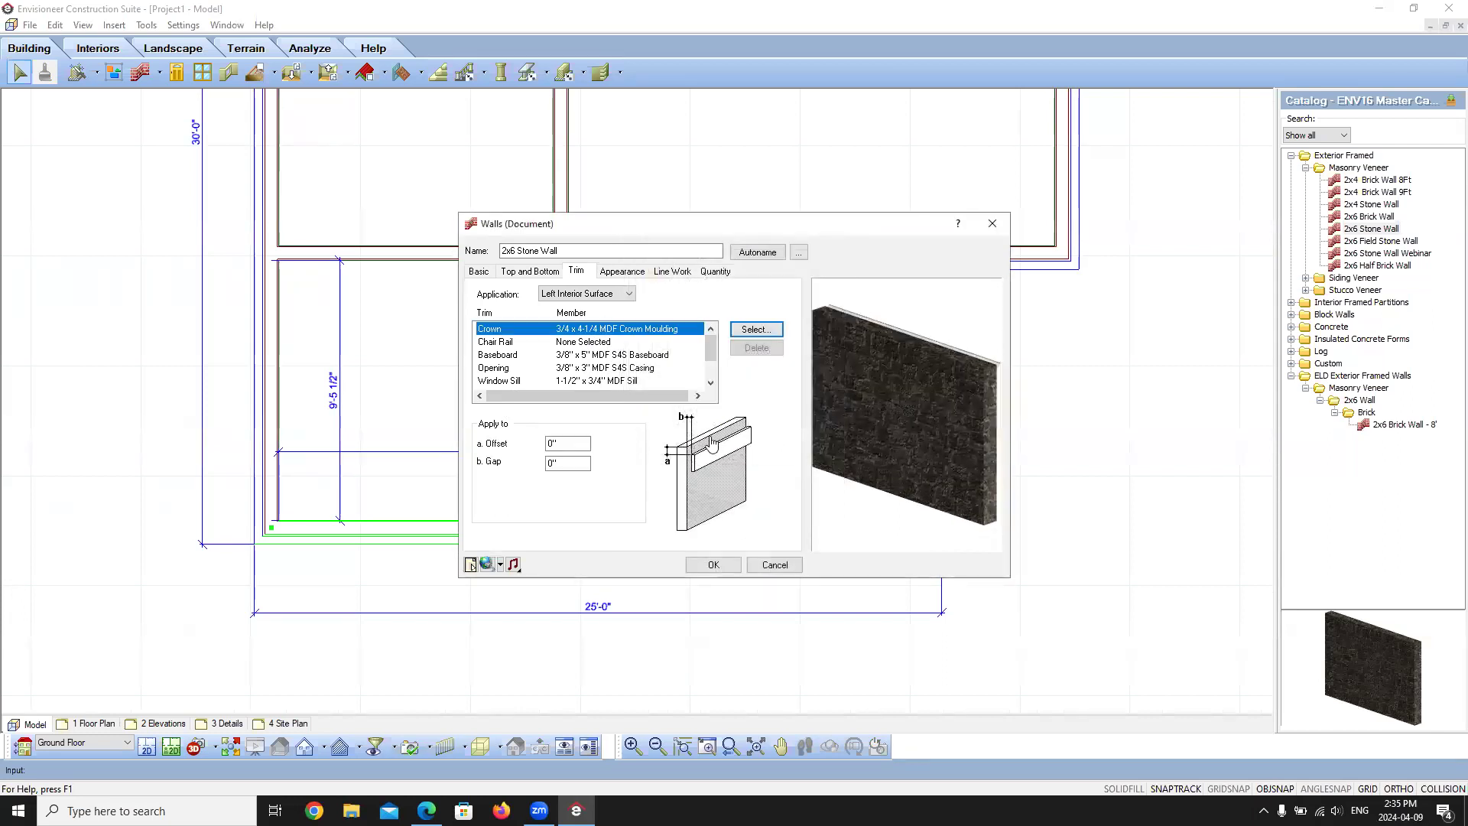
{"action": "left_click_drag", "start_coordinate": [881, 456], "coordinate": [916, 411]}
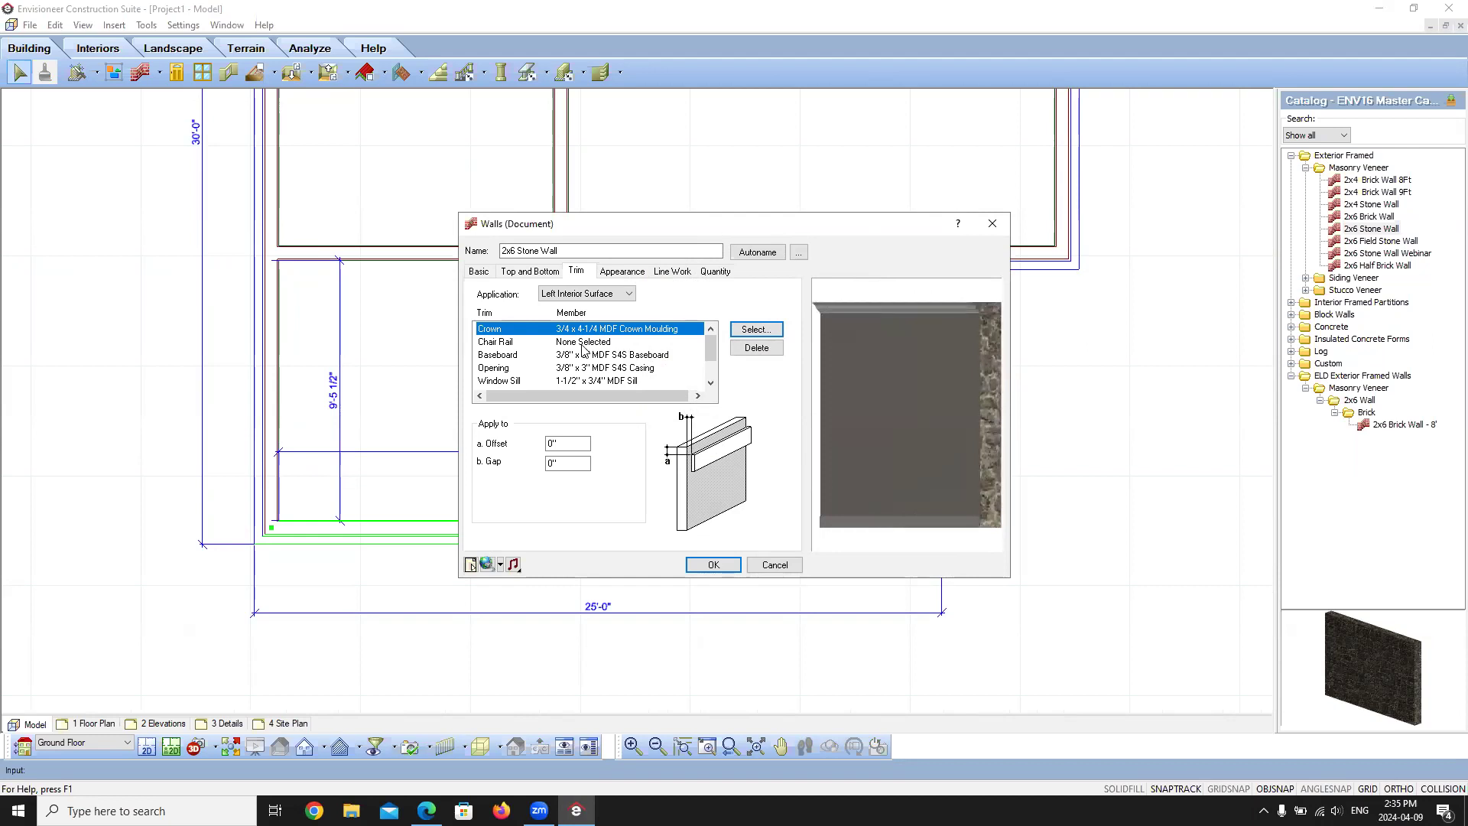
{"action": "scroll", "coordinate": [589, 374], "scroll_direction": "down", "scroll_amount": 1}
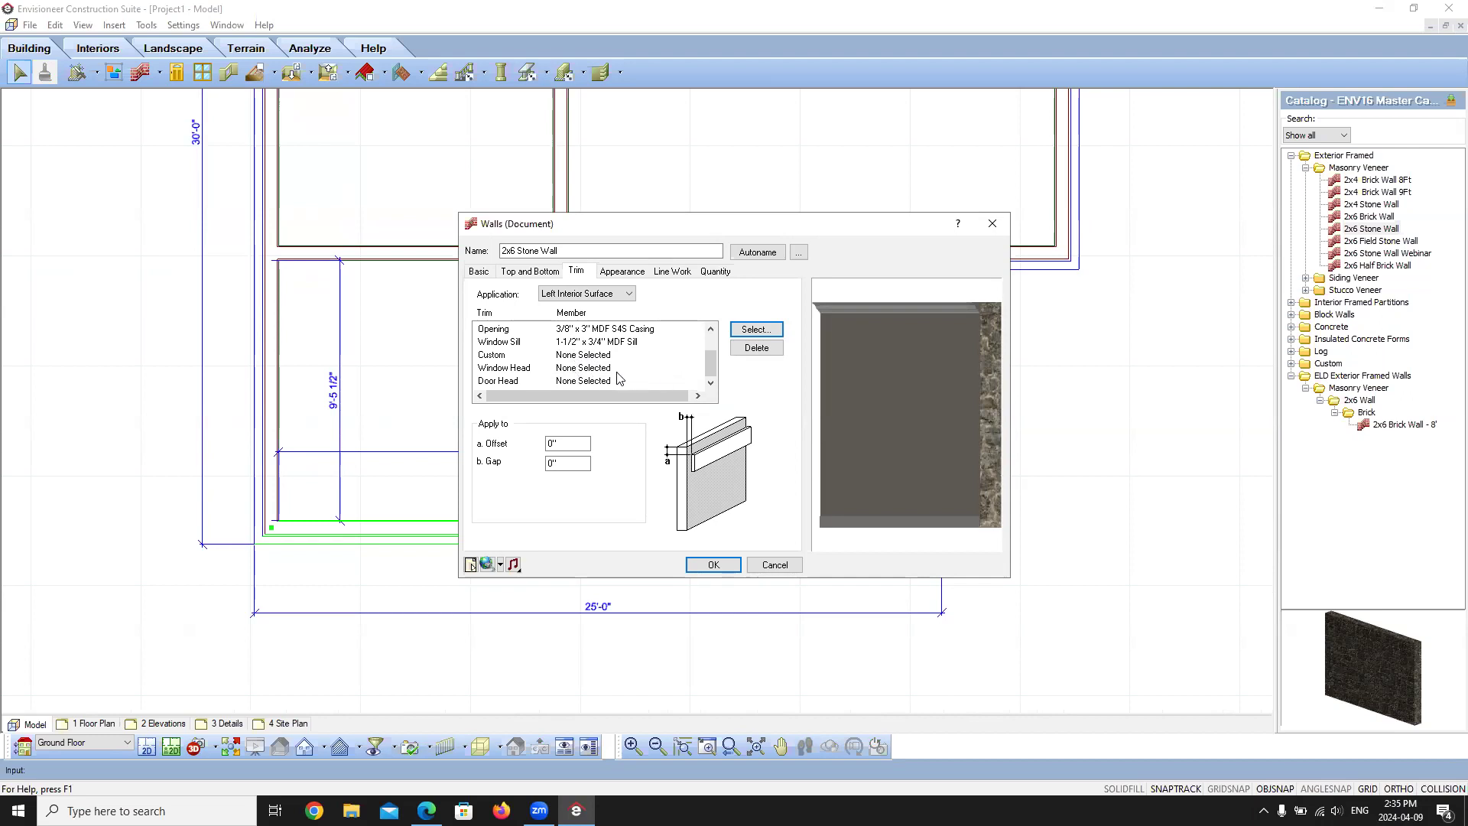
{"action": "left_click", "coordinate": [712, 564]}
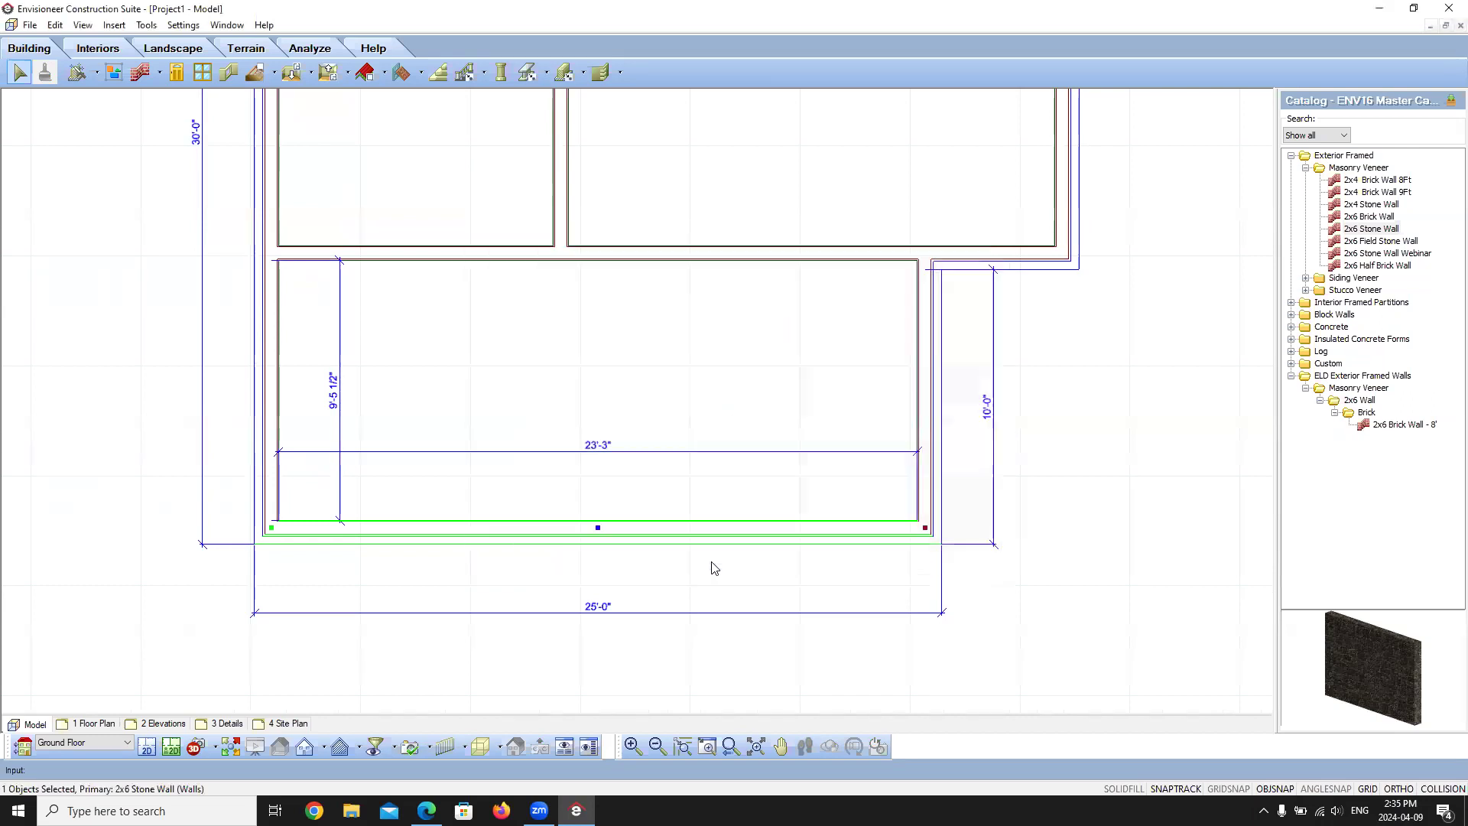
- Create a 3D Perspective view from inside the front room, aimed toward the stone wall
{"action": "left_click", "coordinate": [595, 392]}
{"action": "left_click", "coordinate": [215, 747]}
{"action": "left_click", "coordinate": [258, 709]}
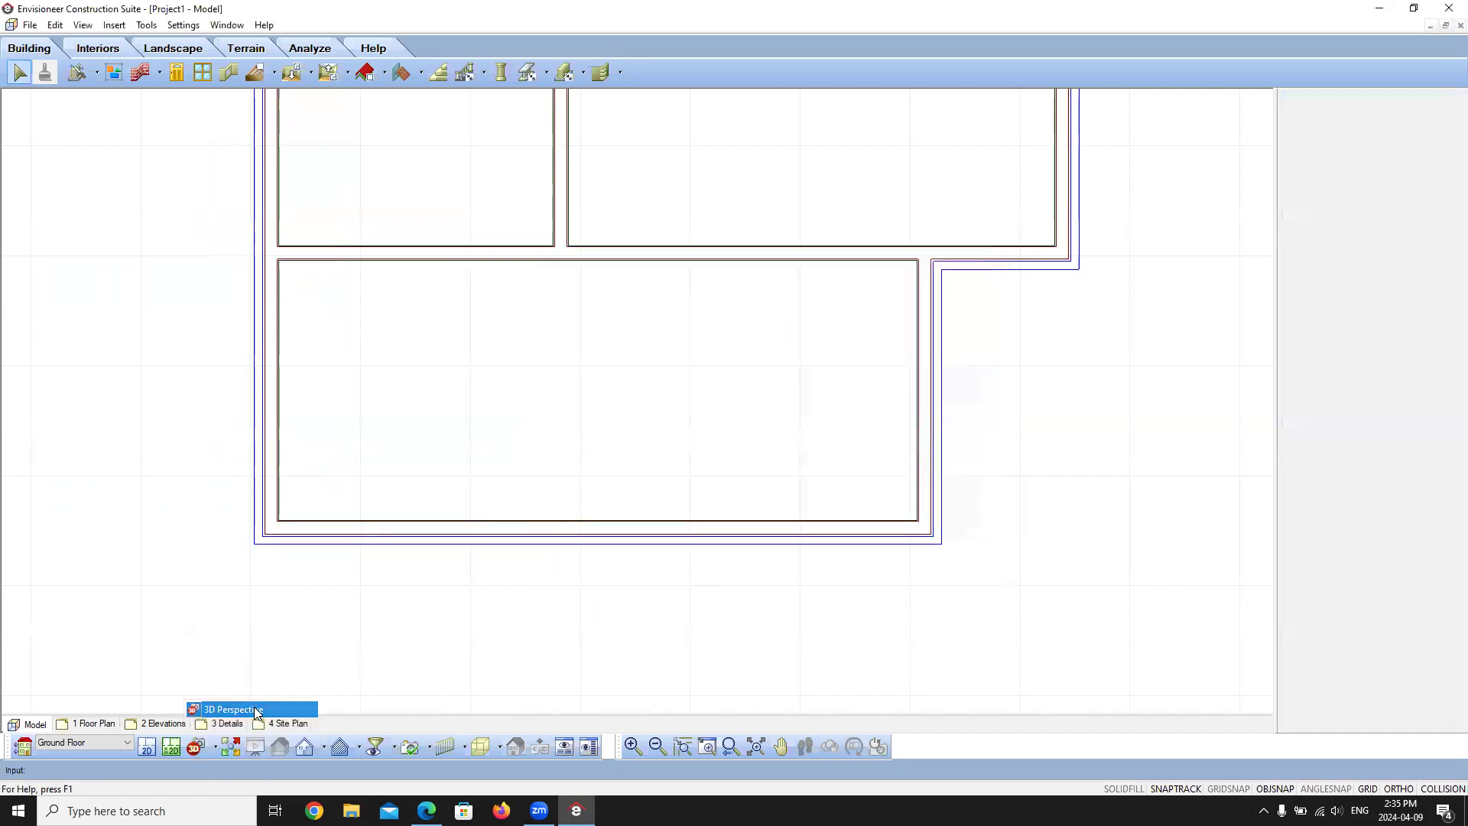
{"action": "left_click_drag", "start_coordinate": [983, 390], "coordinate": [846, 371]}
{"action": "right_click", "coordinate": [846, 371]}
{"action": "left_click", "coordinate": [871, 374]}
- Change the 3D display mode and examine the crown moulding along the stone wall's interior face
{"action": "left_click", "coordinate": [503, 747]}
{"action": "left_click", "coordinate": [523, 714]}
{"action": "left_click", "coordinate": [787, 750]}
{"action": "left_click_drag", "start_coordinate": [698, 524], "coordinate": [1039, 341]}
{"action": "right_click", "coordinate": [1049, 306]}
{"action": "left_click", "coordinate": [1086, 309]}
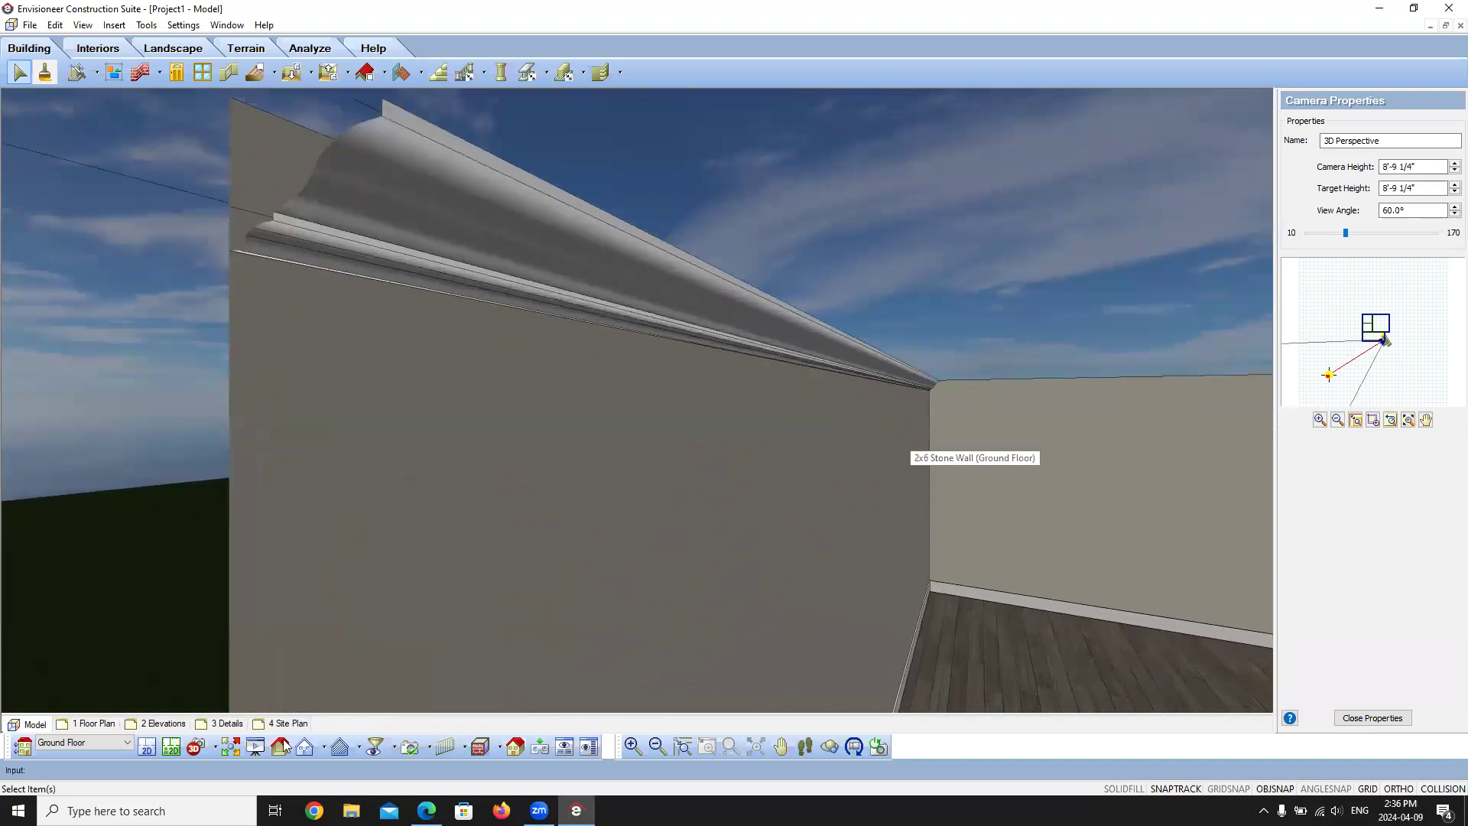
- Return to the 2D plan and examine the stone wall's Appearance materials, including the 2D Core component
{"action": "left_click", "coordinate": [146, 746]}
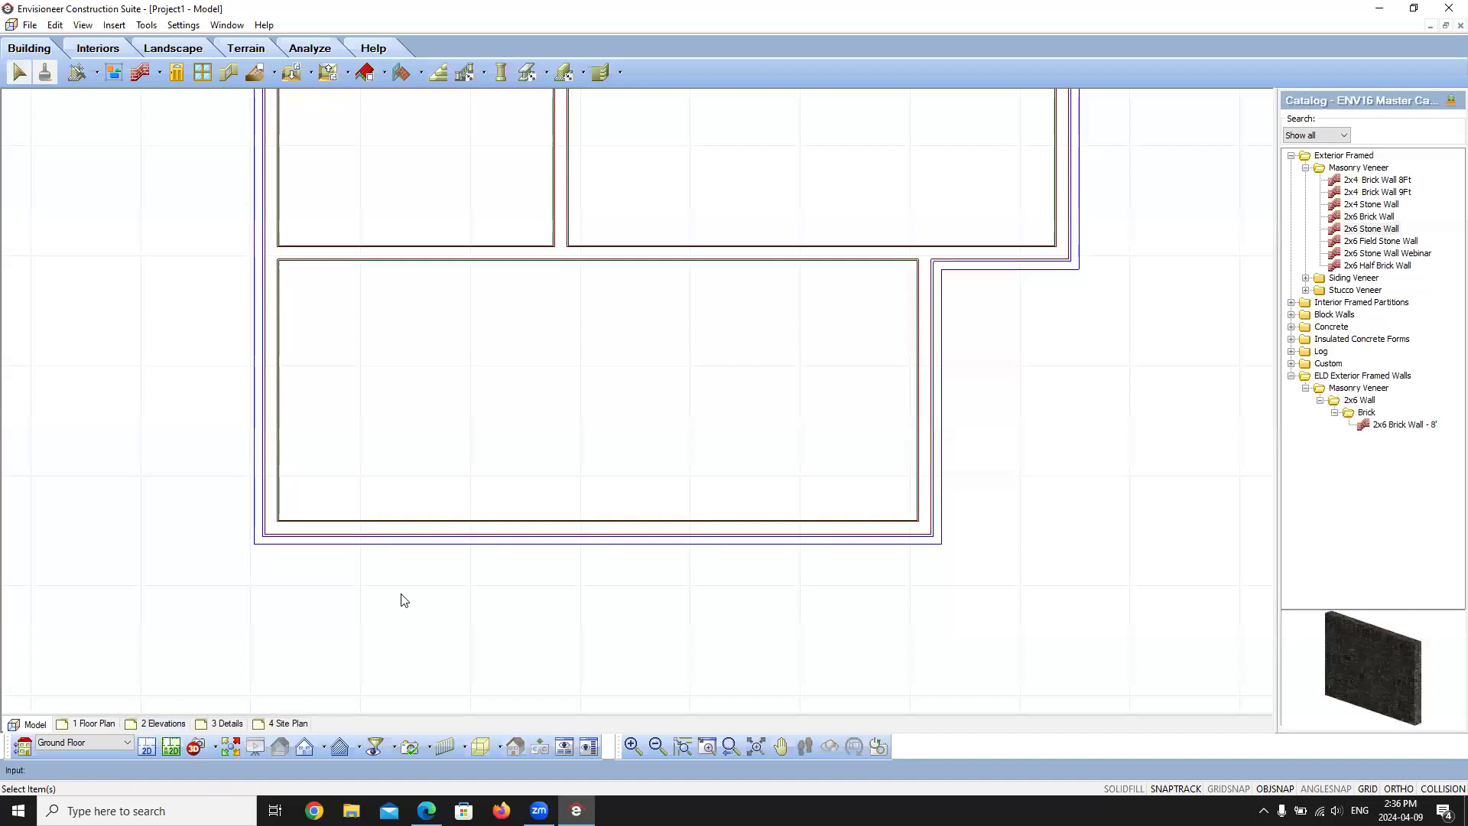
{"action": "right_click", "coordinate": [483, 537]}
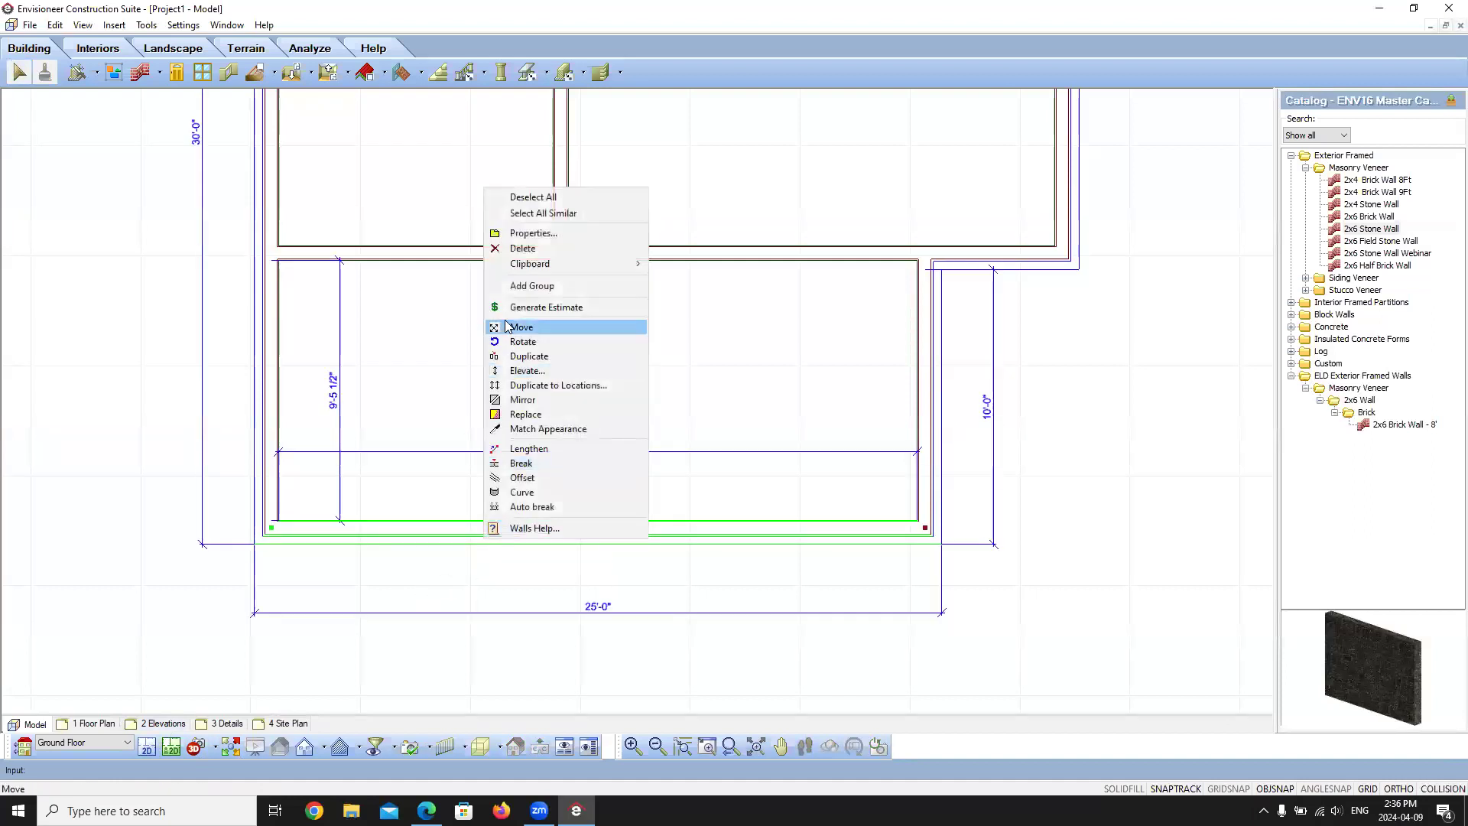
{"action": "left_click", "coordinate": [539, 234]}
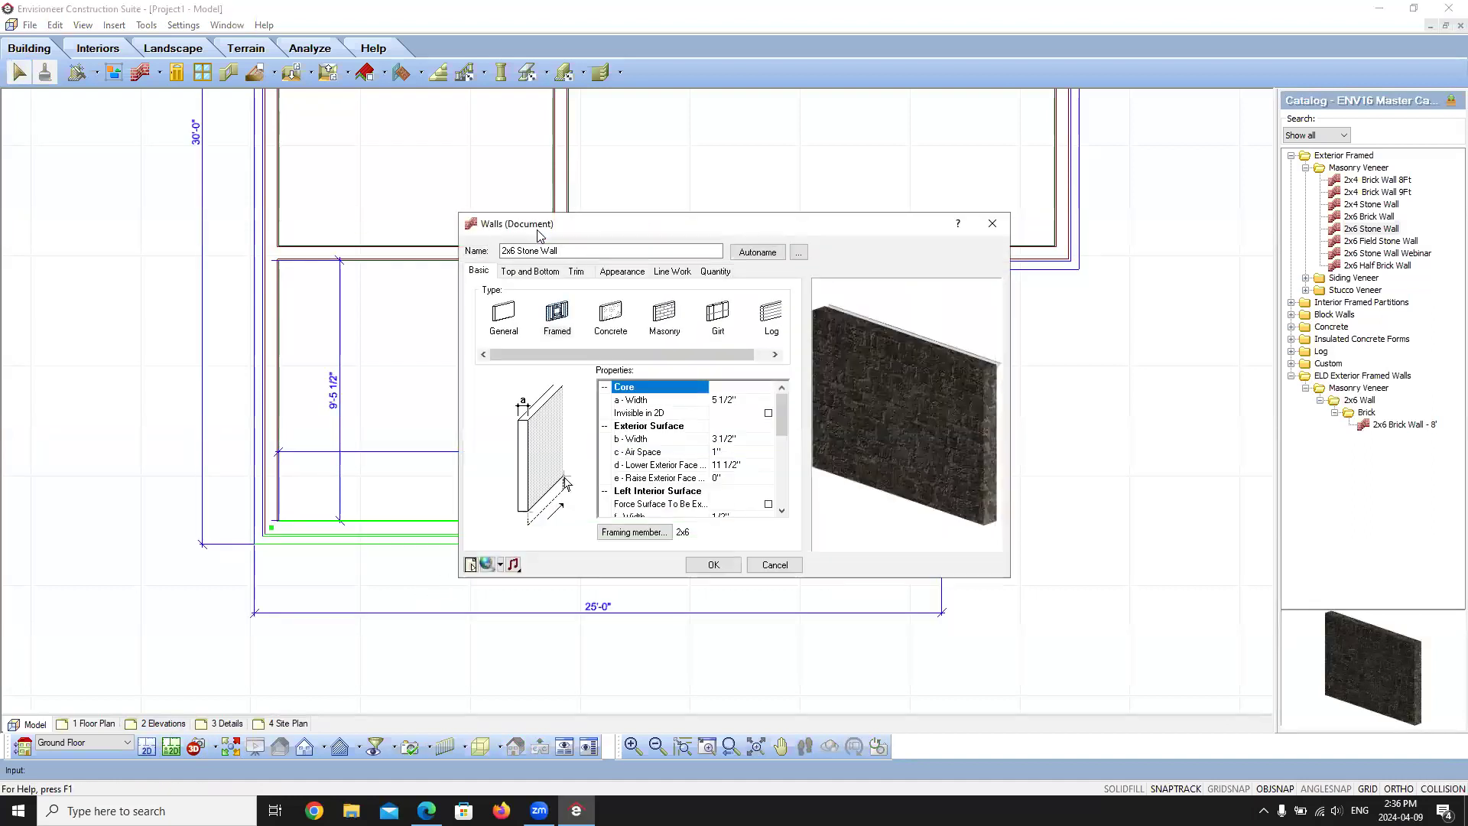
{"action": "left_click", "coordinate": [616, 272]}
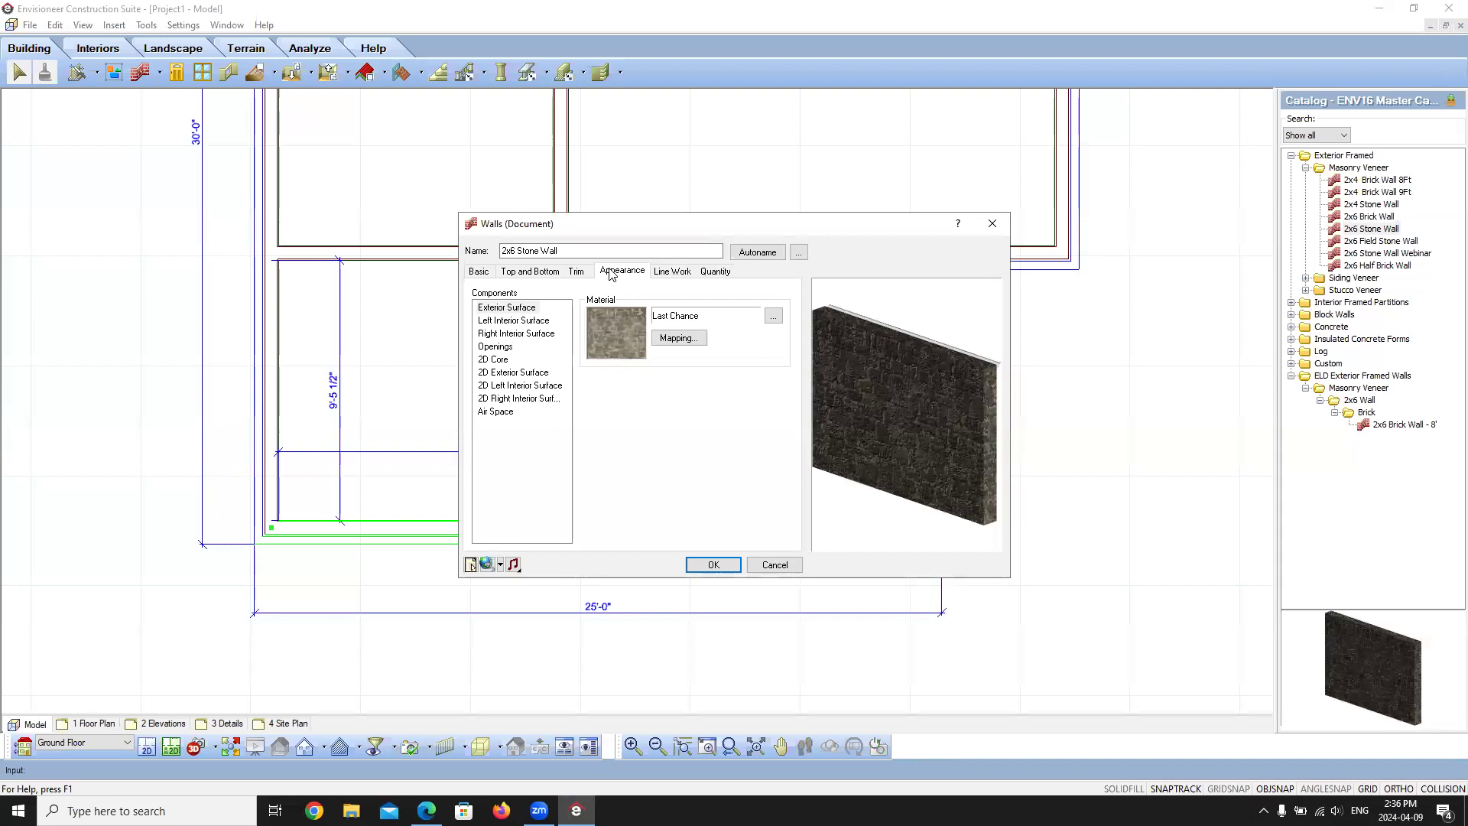
{"action": "left_click", "coordinate": [501, 362]}
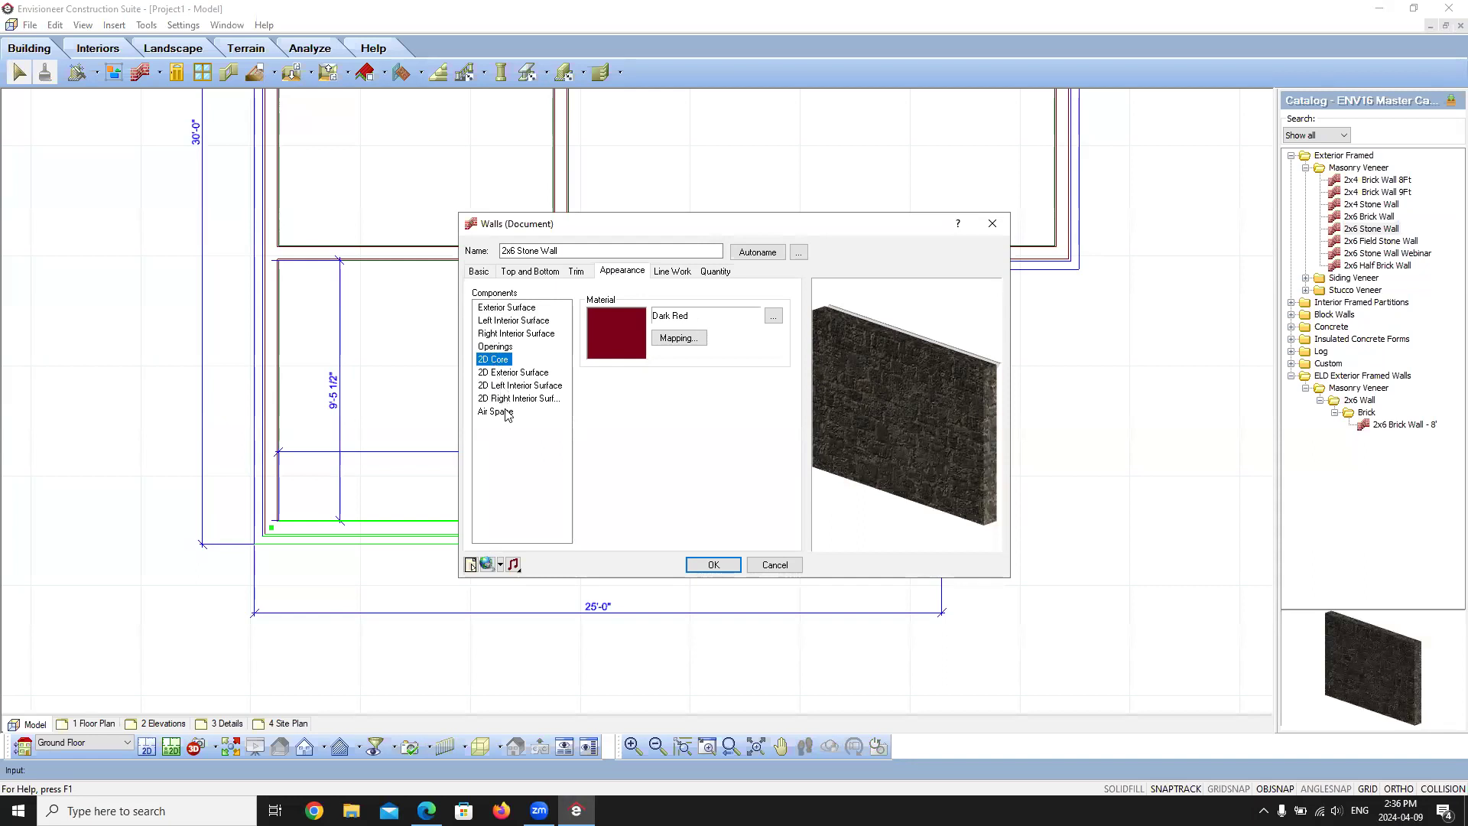
- Compare the stone wall's Line Work layer, pattern and solid fill settings for 2D Core and Exterior Surface
{"action": "left_click", "coordinate": [676, 275]}
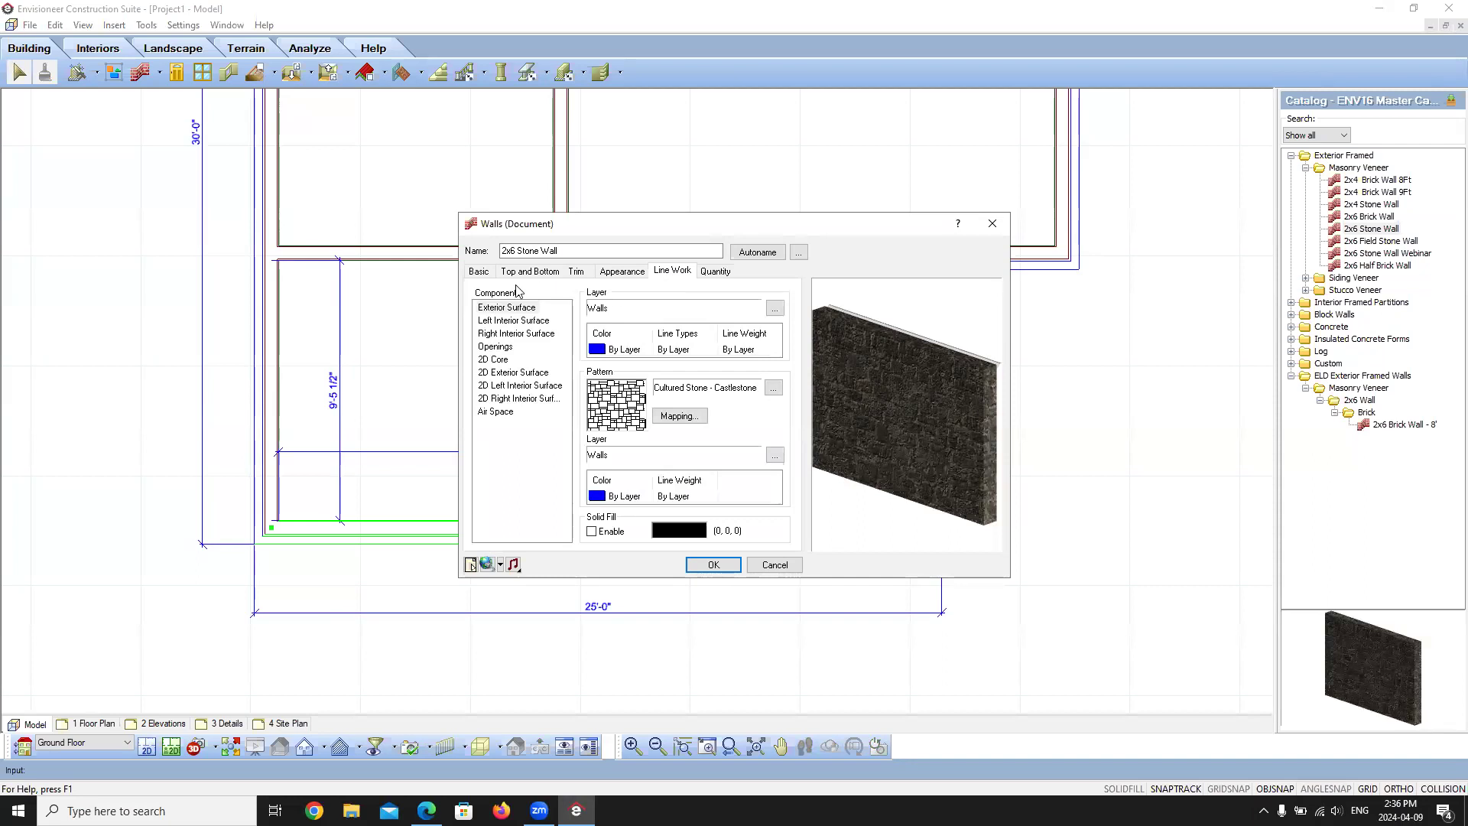
{"action": "left_click", "coordinate": [494, 360]}
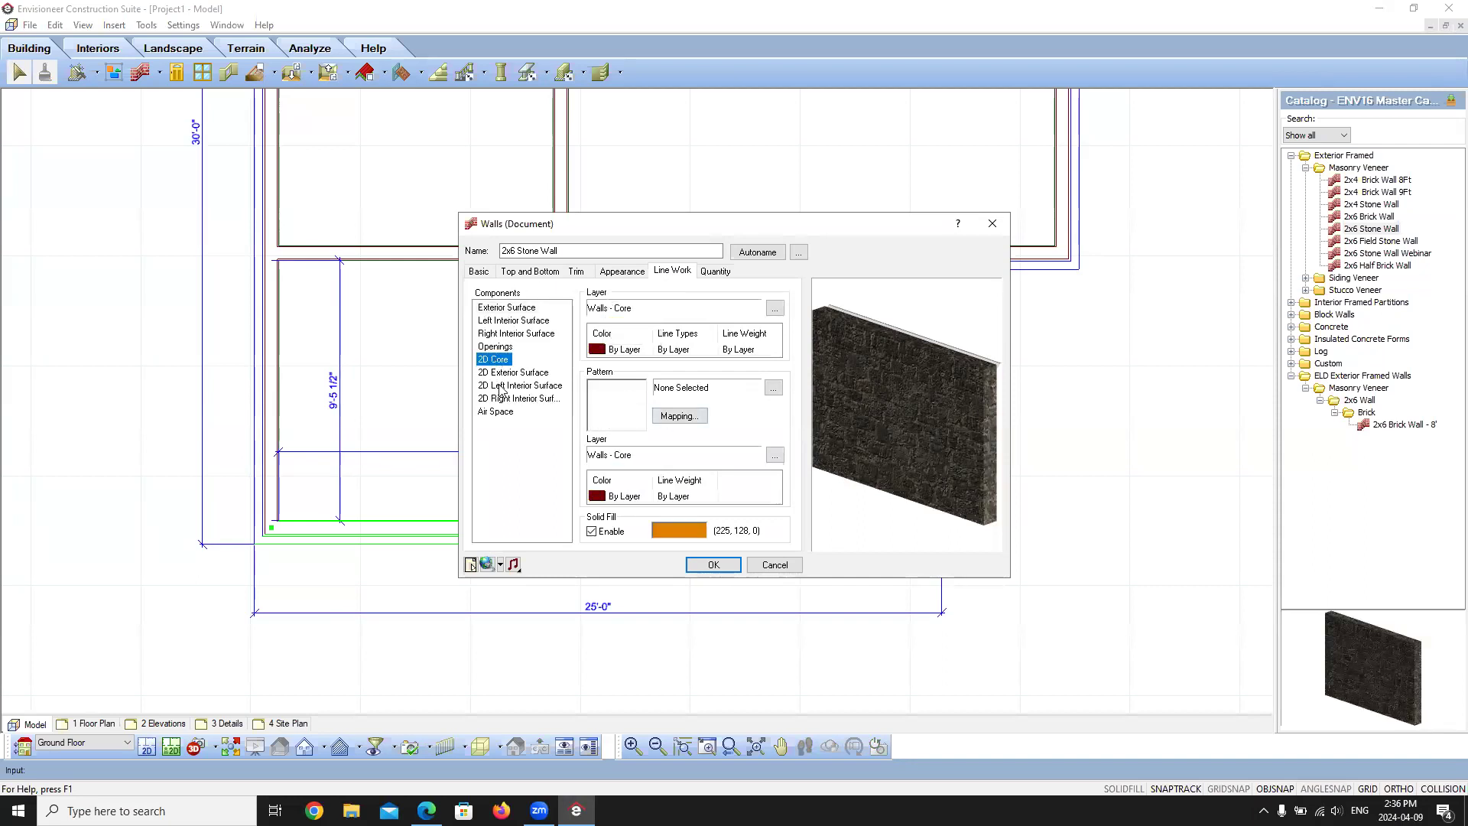
{"action": "left_click", "coordinate": [506, 308]}
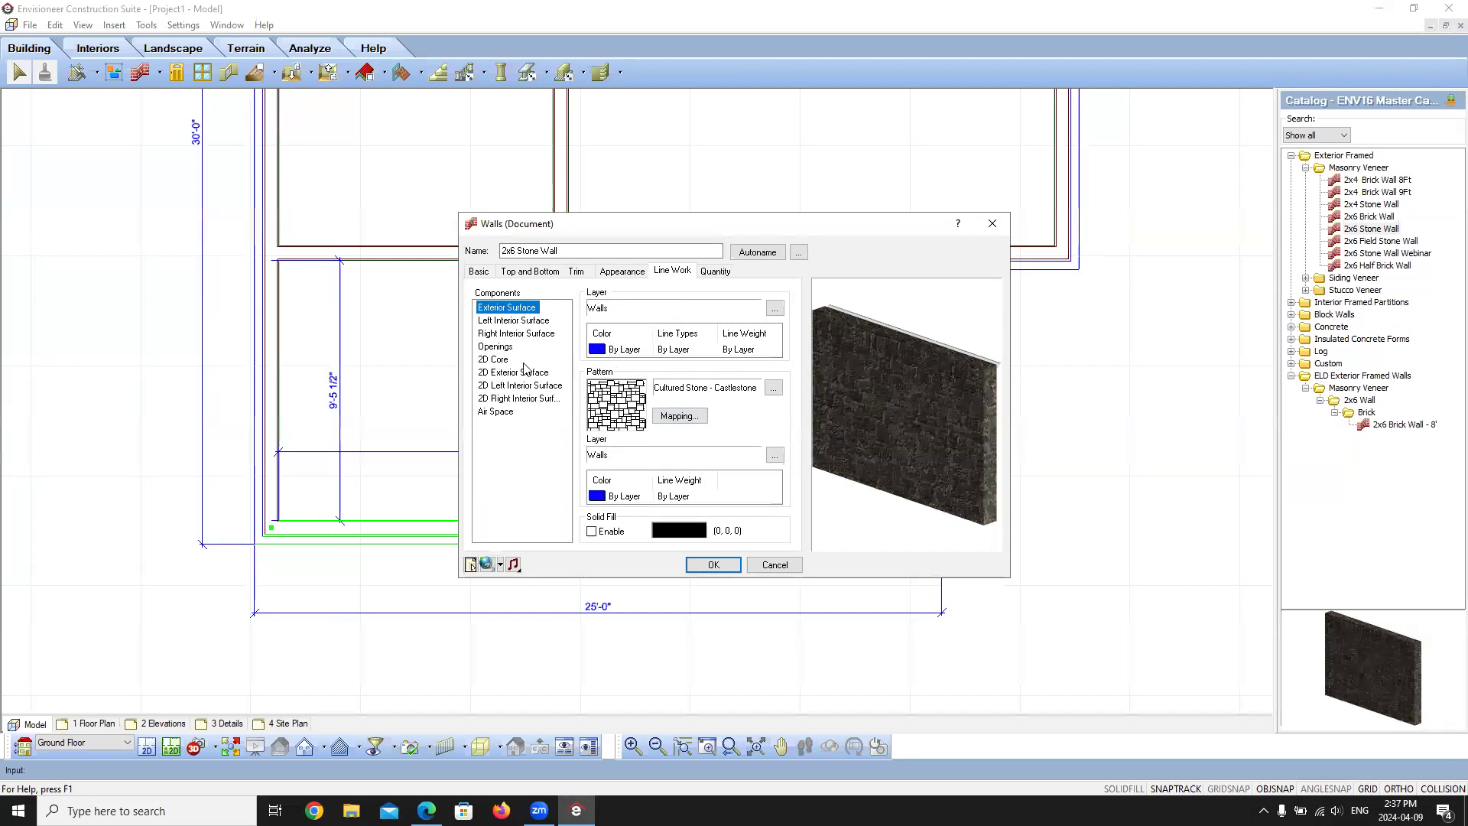
- Review the stone wall's Line Work settings for its 2D components and Air Space, and inspect the wall lines up close in the plan
{"action": "left_click", "coordinate": [495, 360]}
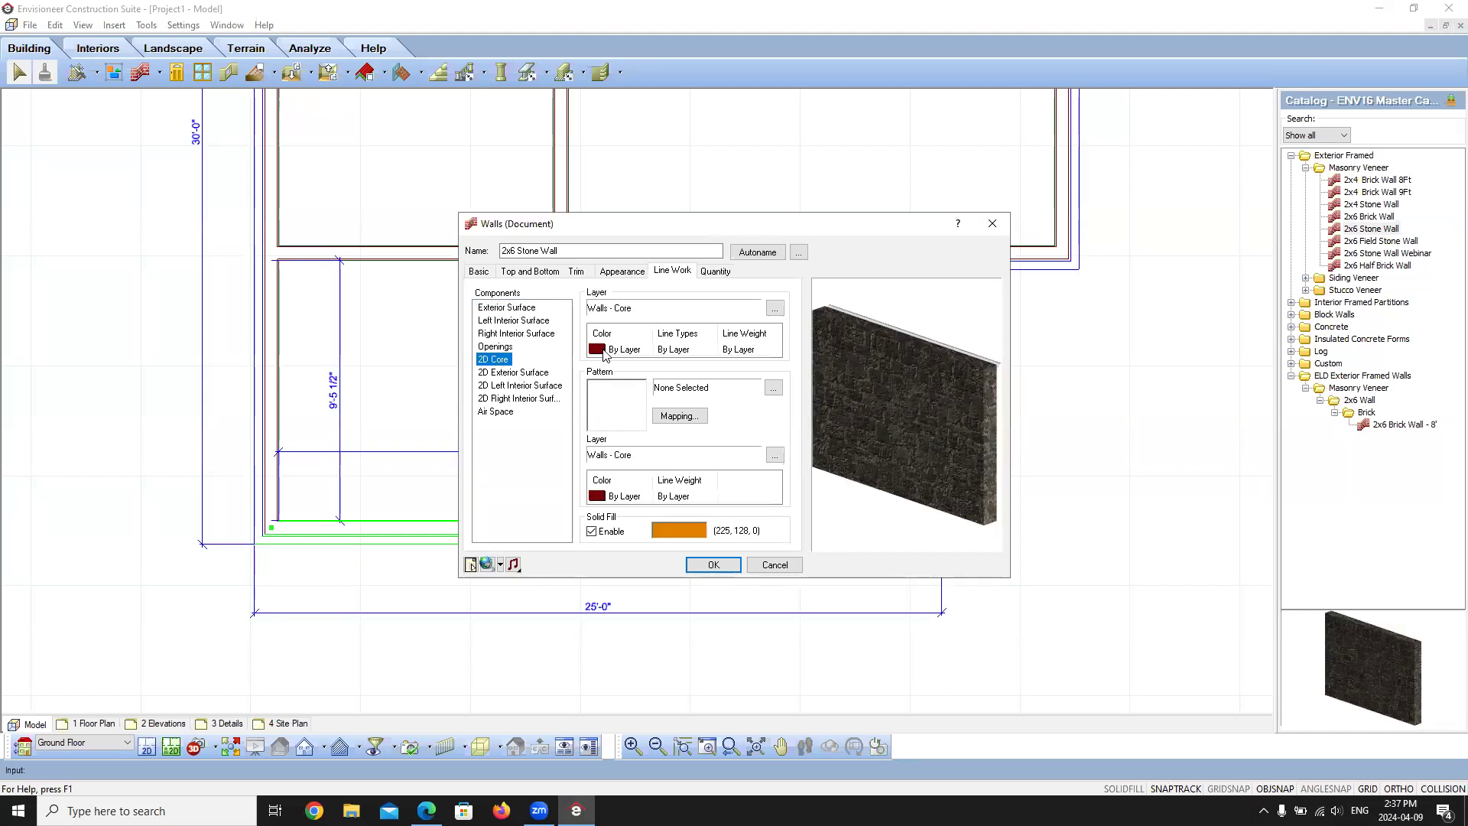
{"action": "left_click", "coordinate": [500, 375]}
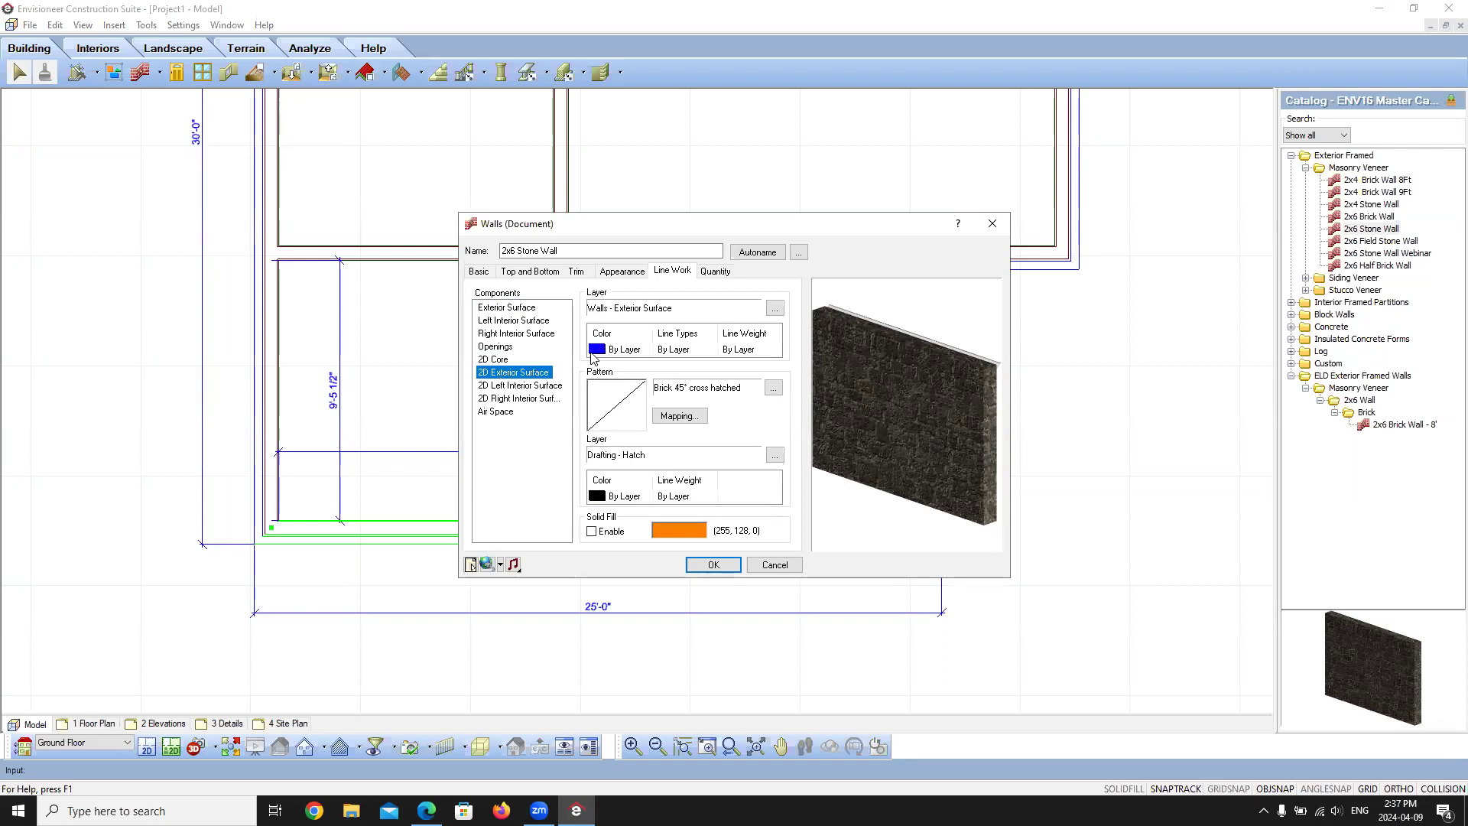
{"action": "left_click", "coordinate": [514, 399]}
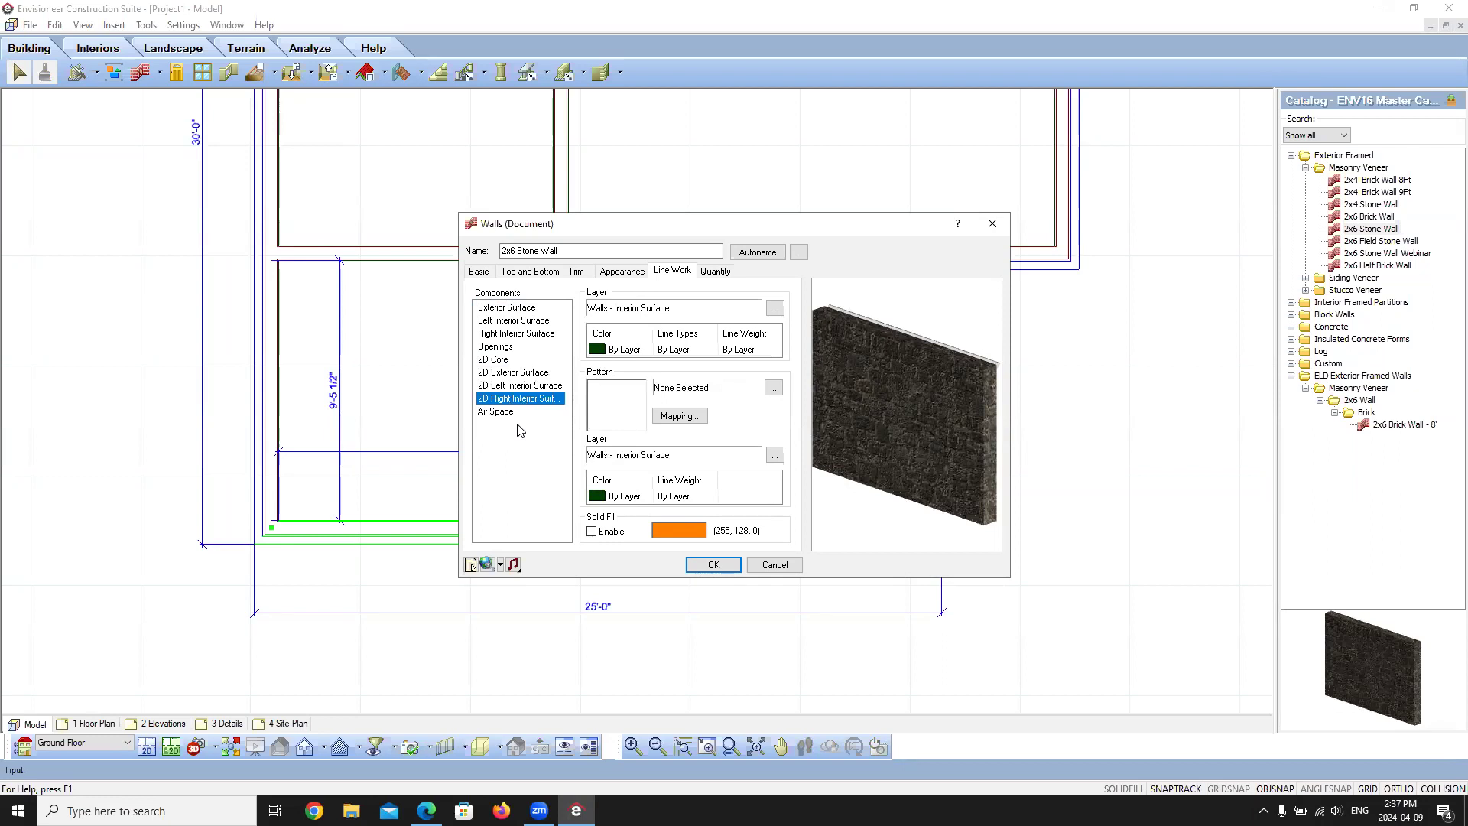
{"action": "left_click", "coordinate": [496, 412]}
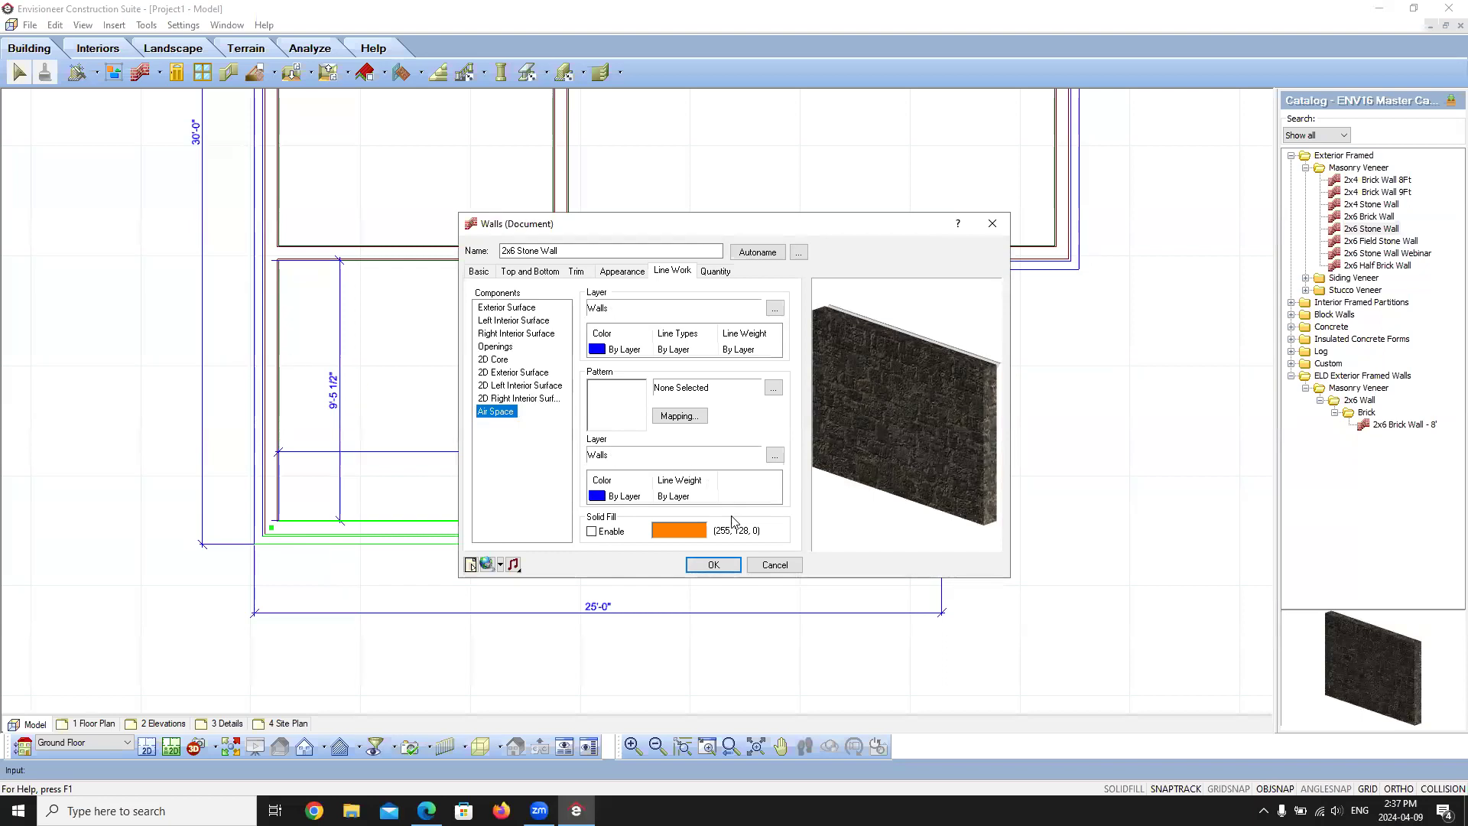
{"action": "left_click", "coordinate": [776, 566]}
{"action": "scroll", "coordinate": [230, 429], "scroll_direction": "up", "scroll_amount": 4}
{"action": "scroll", "coordinate": [359, 429], "scroll_direction": "up", "scroll_amount": 3}
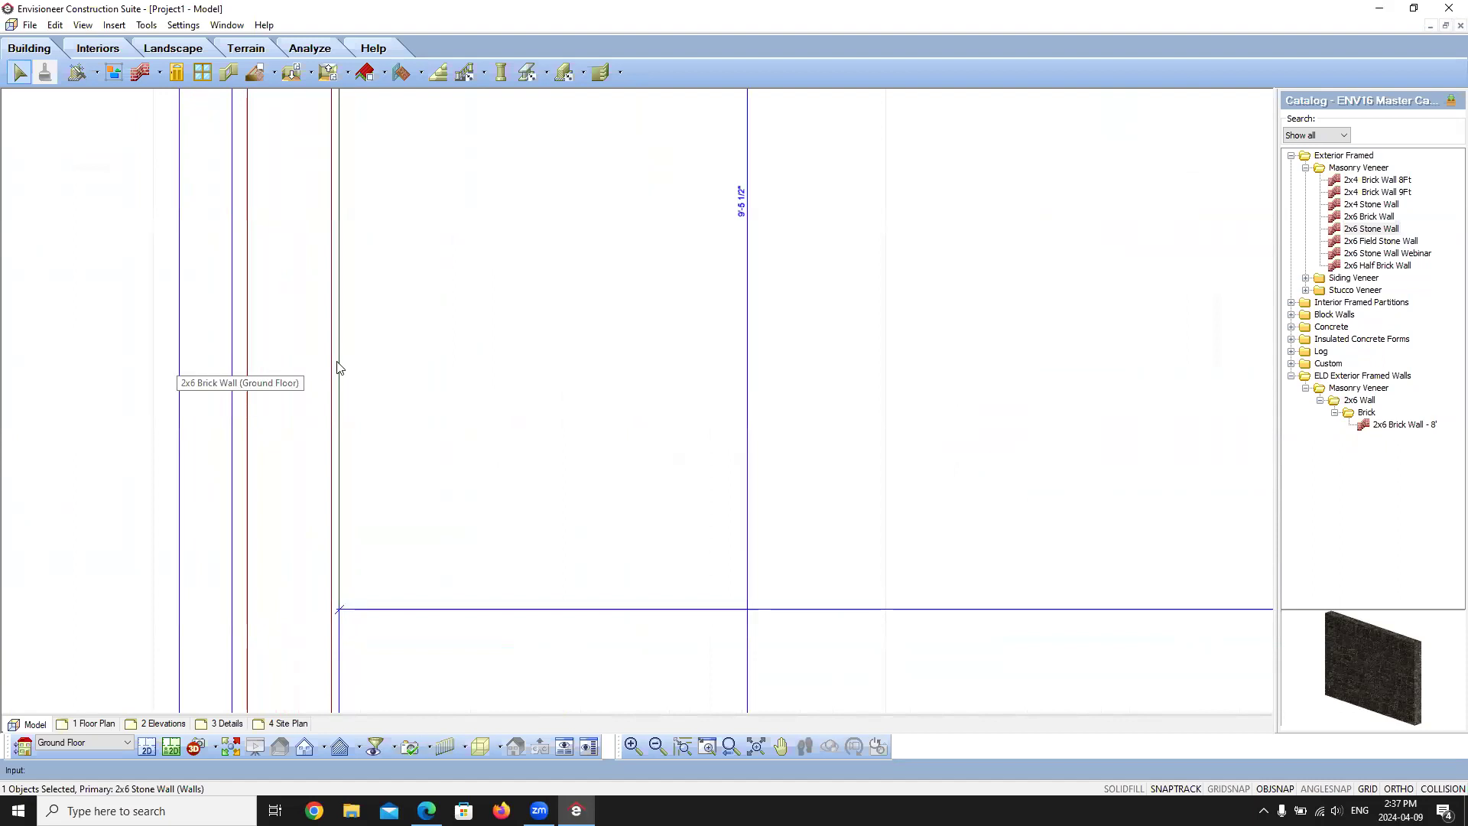
{"action": "scroll", "coordinate": [295, 371], "scroll_direction": "down", "scroll_amount": 5}
{"action": "scroll", "coordinate": [302, 434], "scroll_direction": "down", "scroll_amount": 3}
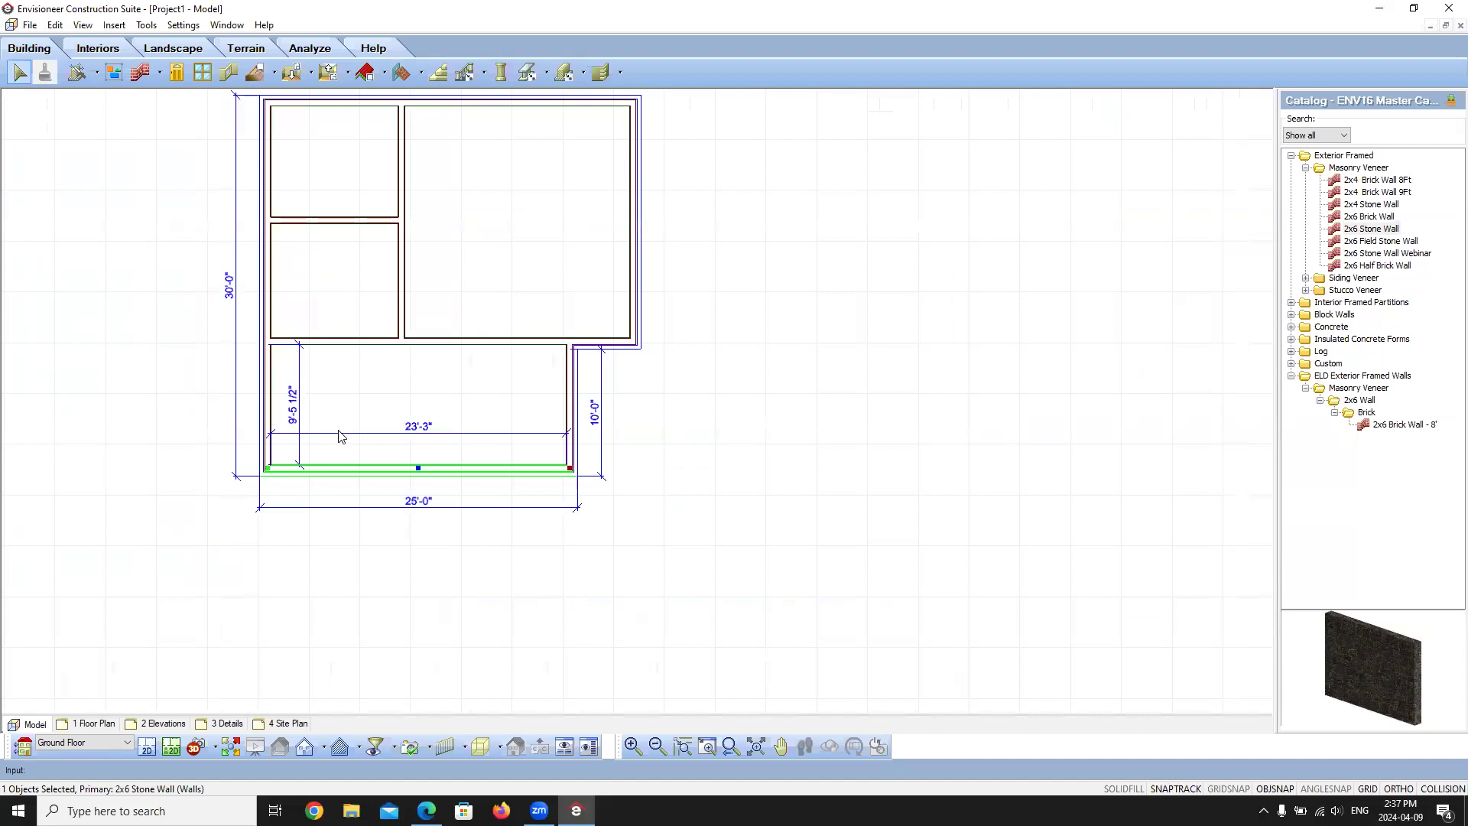
- Examine the stone wall's Quantity properties and read through its full list of material assemblies
{"action": "right_click", "coordinate": [378, 469]}
{"action": "left_click", "coordinate": [431, 160]}
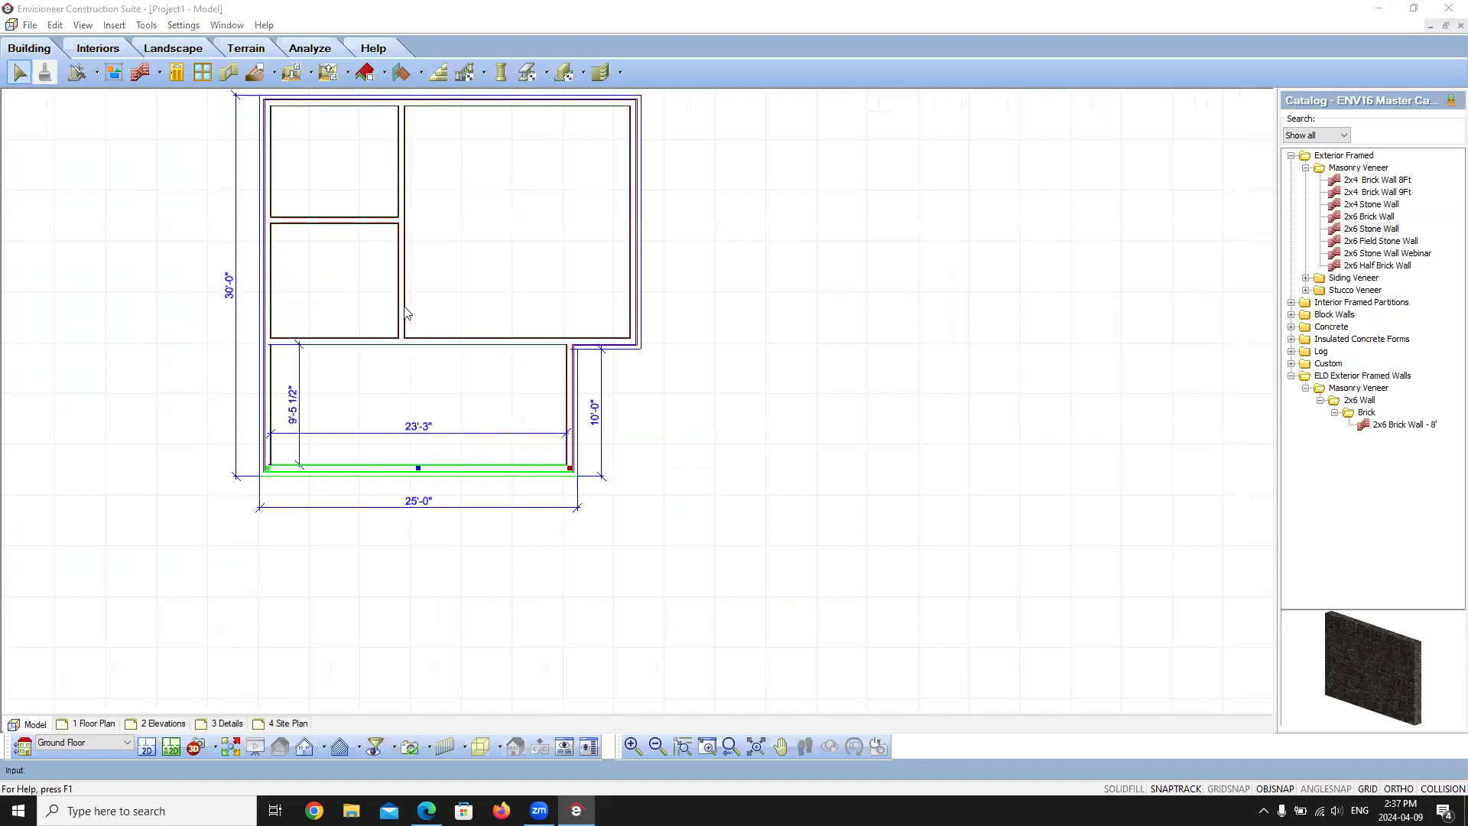
{"action": "left_click", "coordinate": [719, 271]}
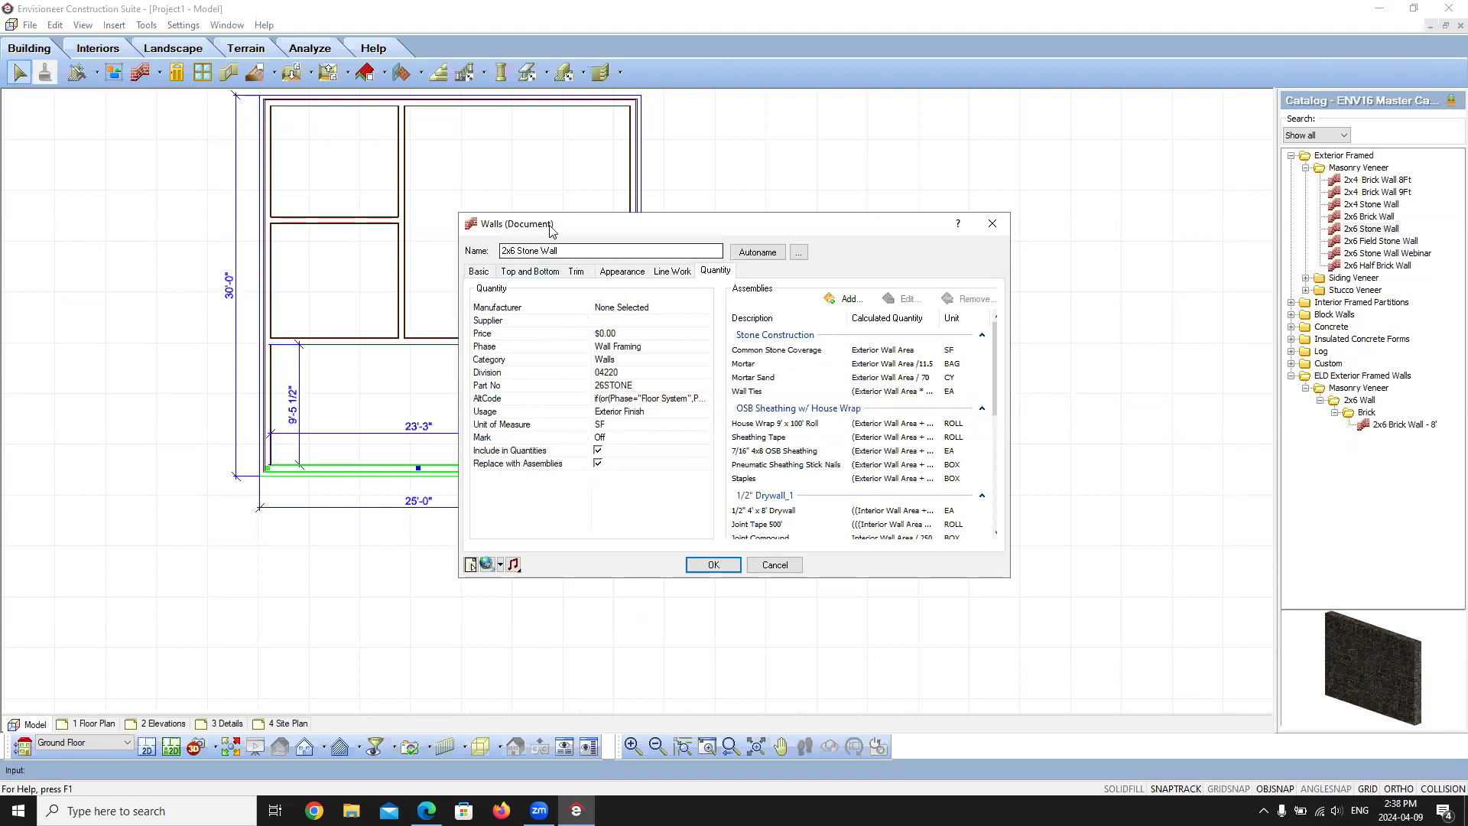
{"action": "left_click_drag", "start_coordinate": [573, 250], "coordinate": [489, 256]}
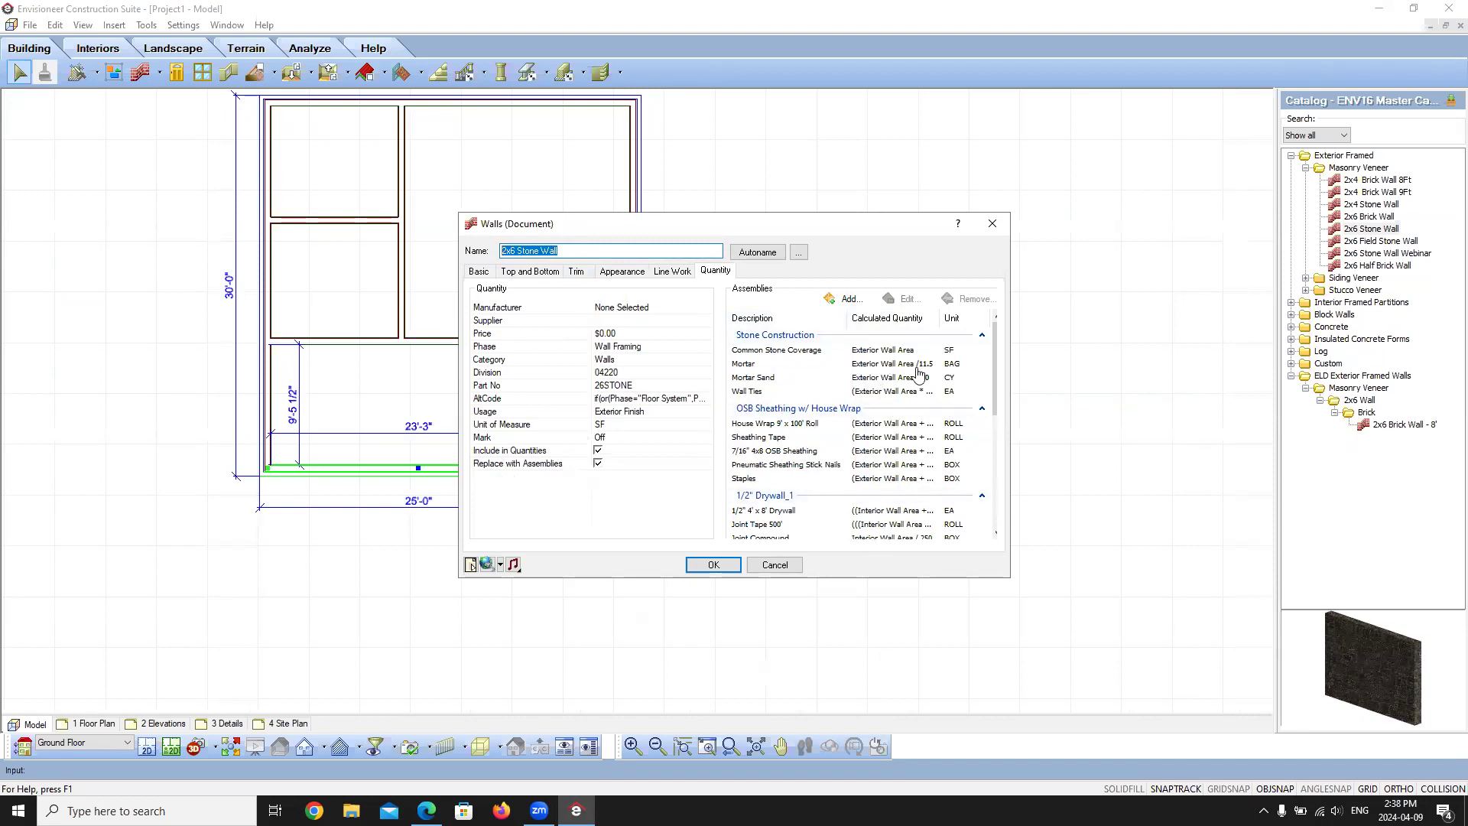
{"action": "left_click_drag", "start_coordinate": [994, 370], "coordinate": [1020, 344]}
{"action": "scroll", "coordinate": [796, 463], "scroll_direction": "down", "scroll_amount": 4}
{"action": "scroll", "coordinate": [796, 447], "scroll_direction": "down", "scroll_amount": 2}
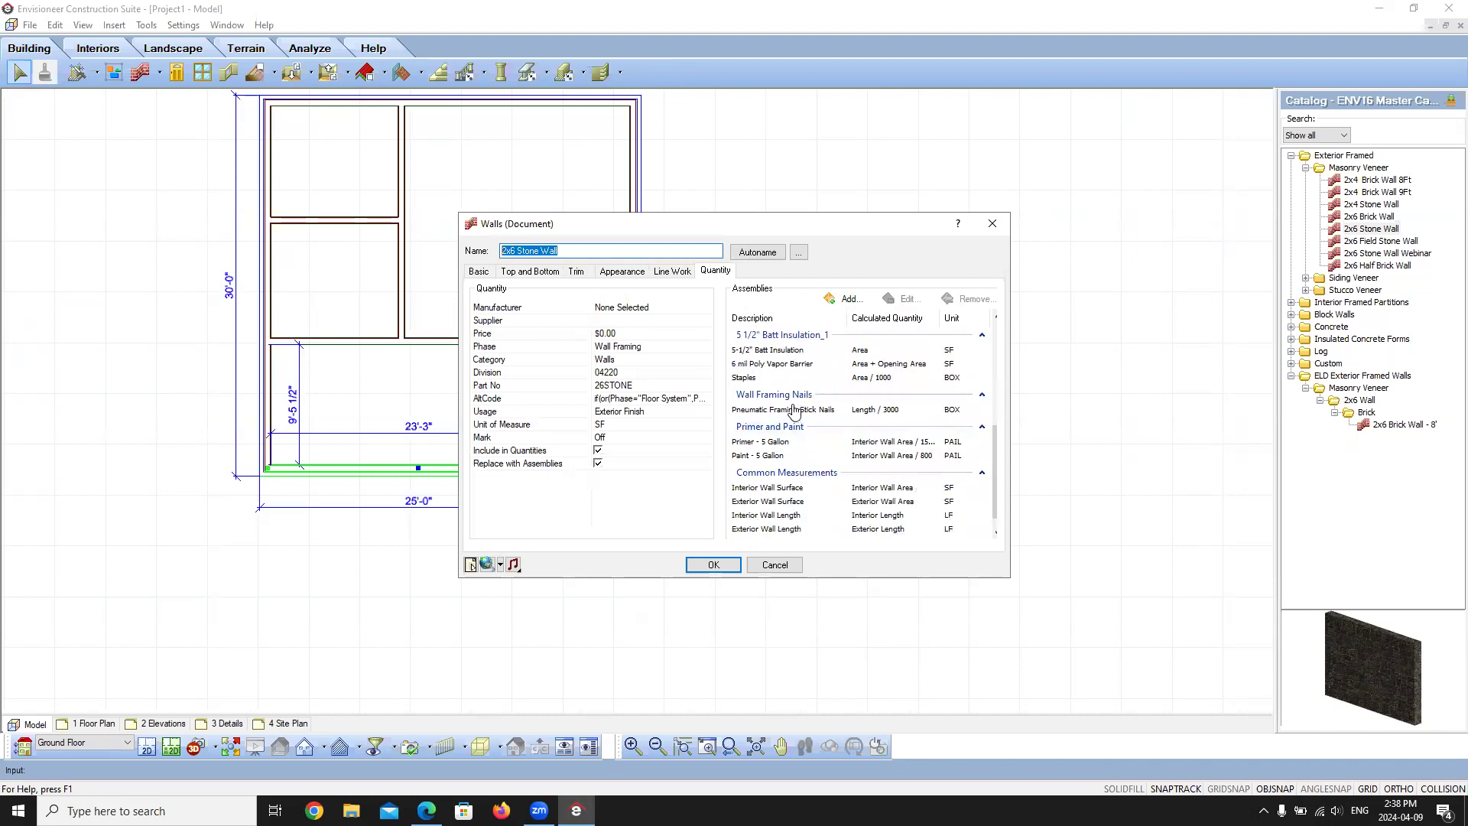
{"action": "scroll", "coordinate": [794, 411], "scroll_direction": "down", "scroll_amount": 1}
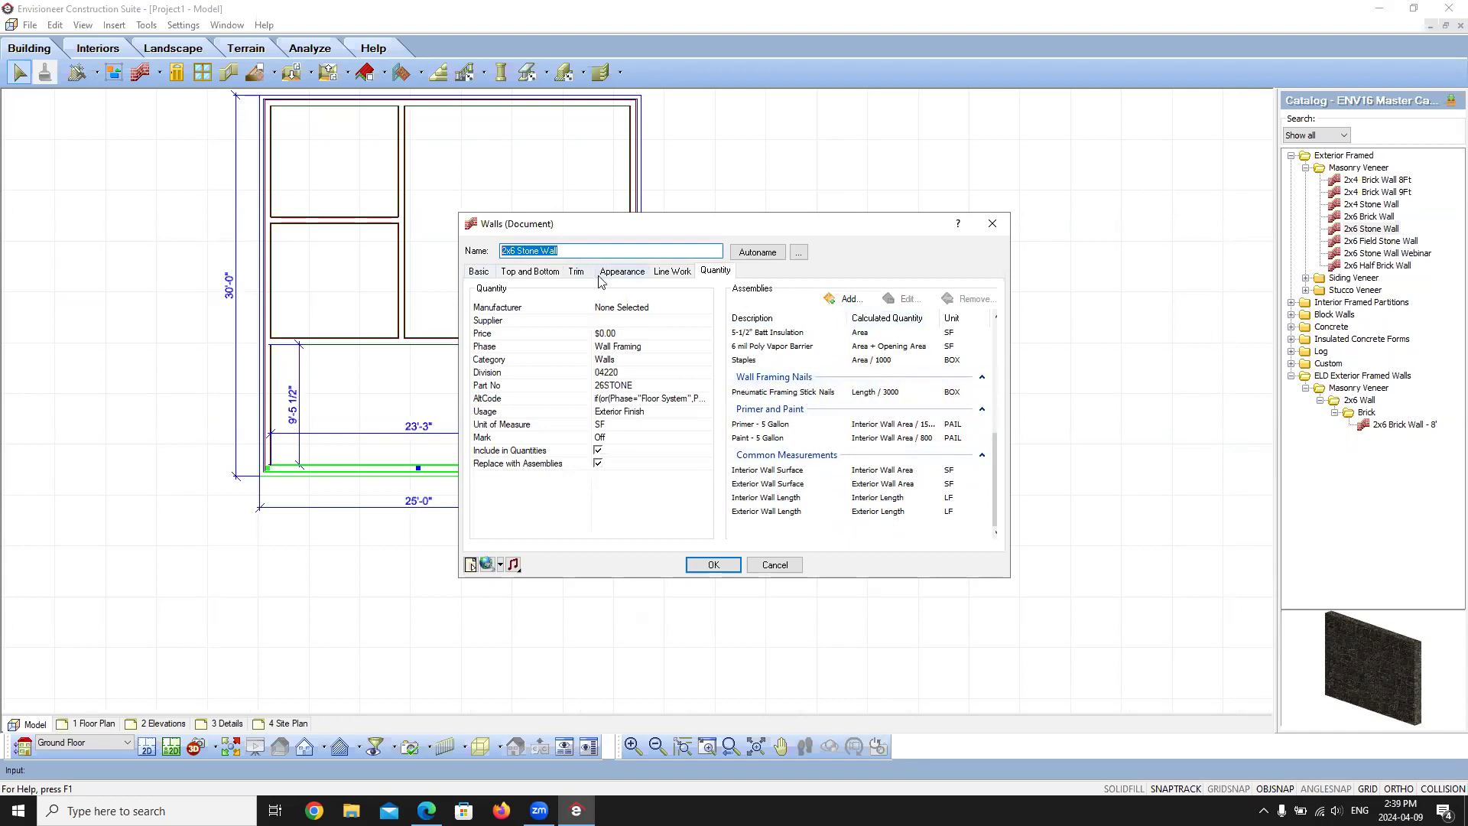
{"action": "left_click", "coordinate": [713, 565]}
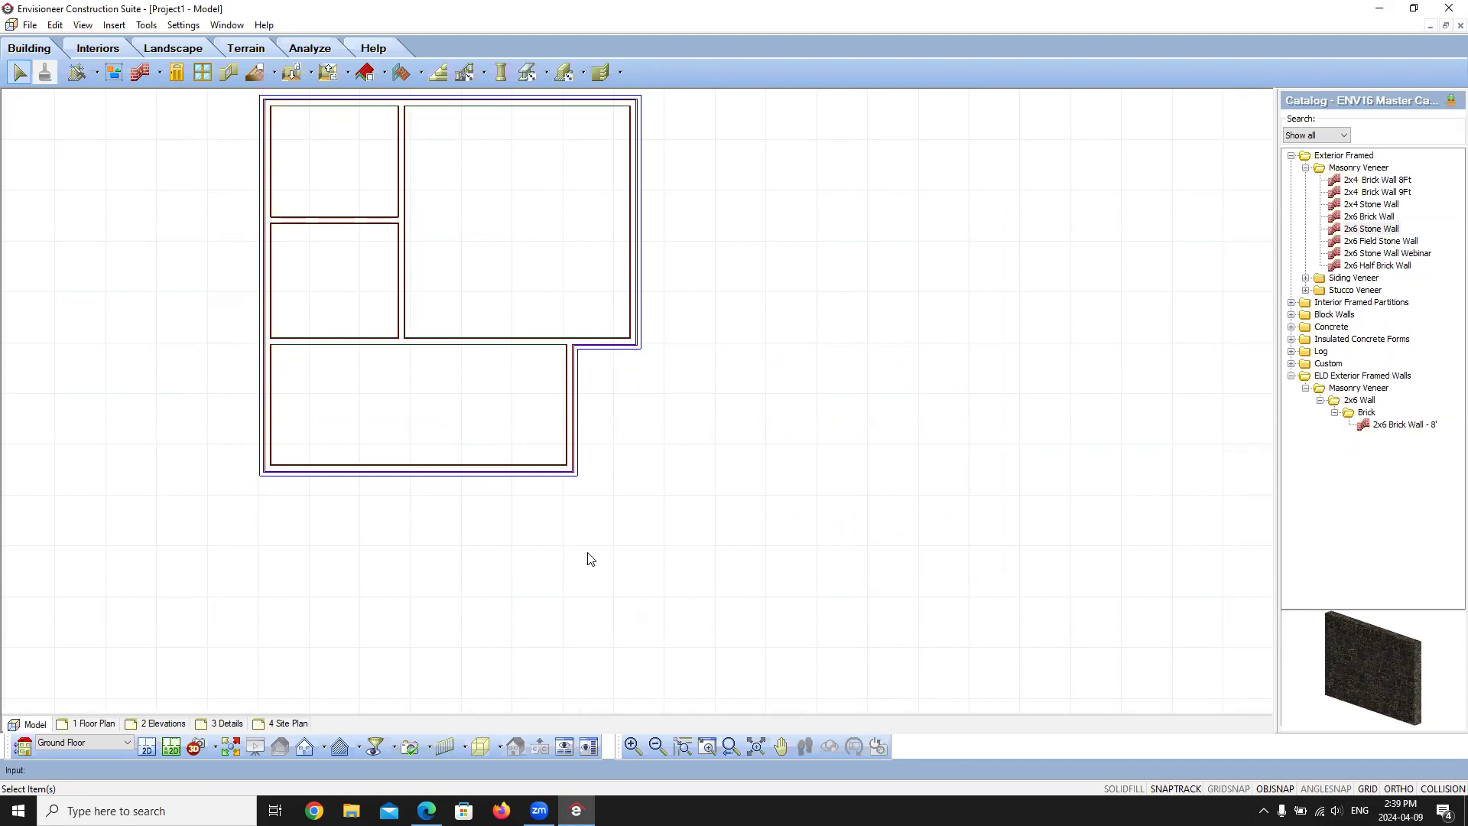
- Rename the stone wall as 2x6 Stone Wall With Crown Molding
{"action": "left_click", "coordinate": [457, 470]}
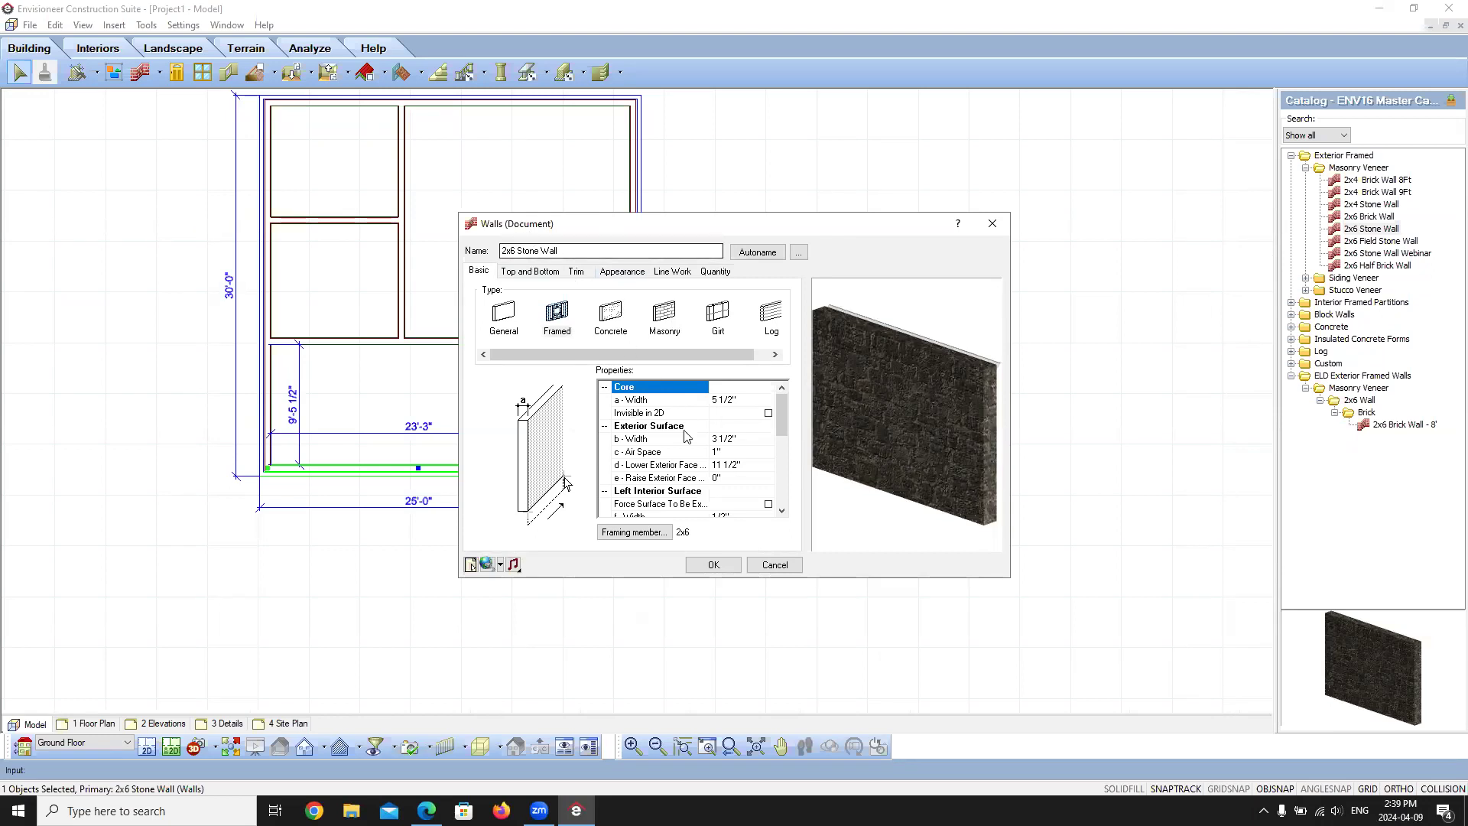
{"action": "left_click", "coordinate": [568, 246]}
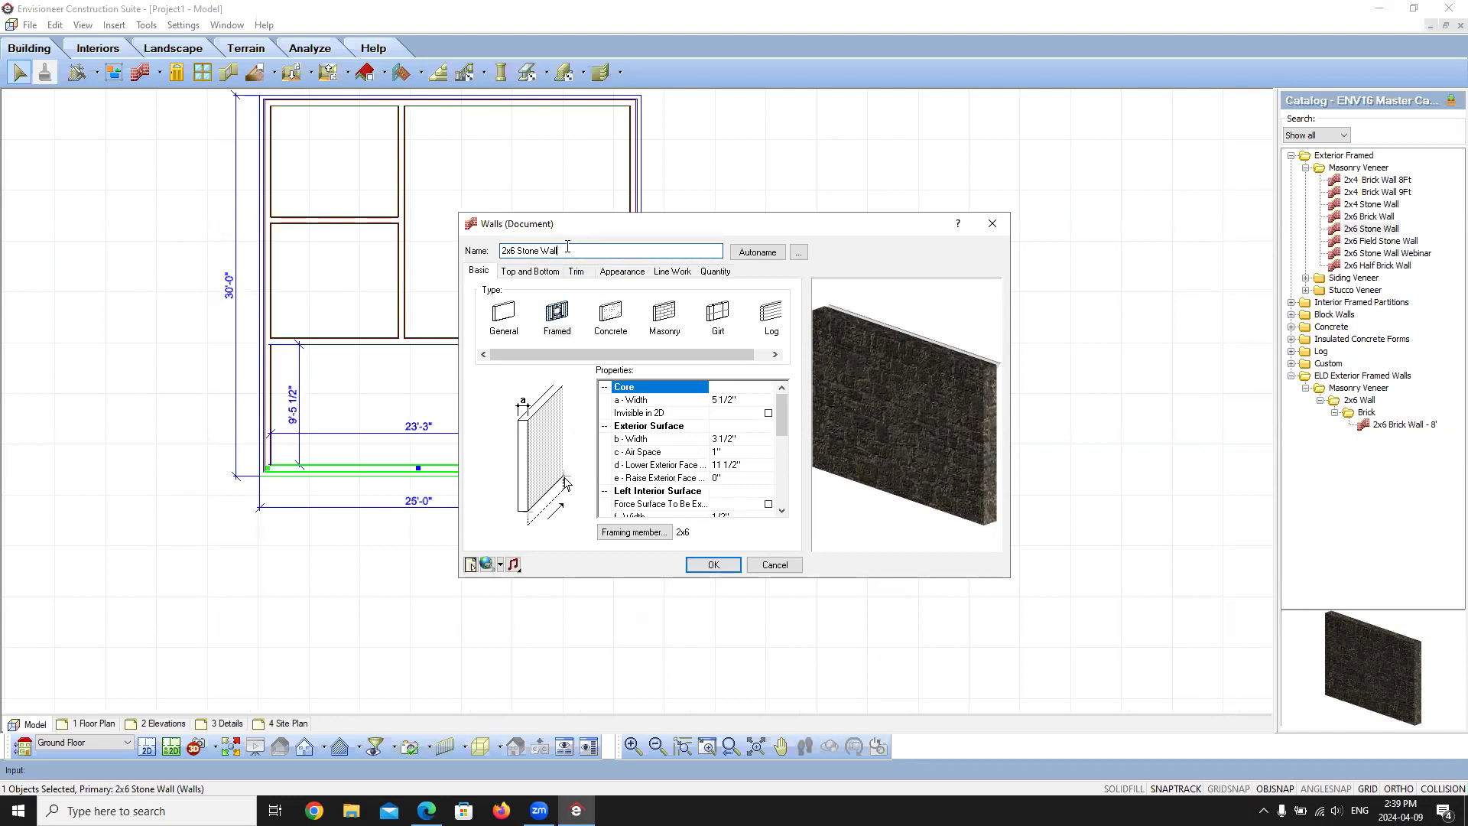
{"action": "type", "text": "With Crown Molding"}
{"action": "left_click", "coordinate": [715, 565]}
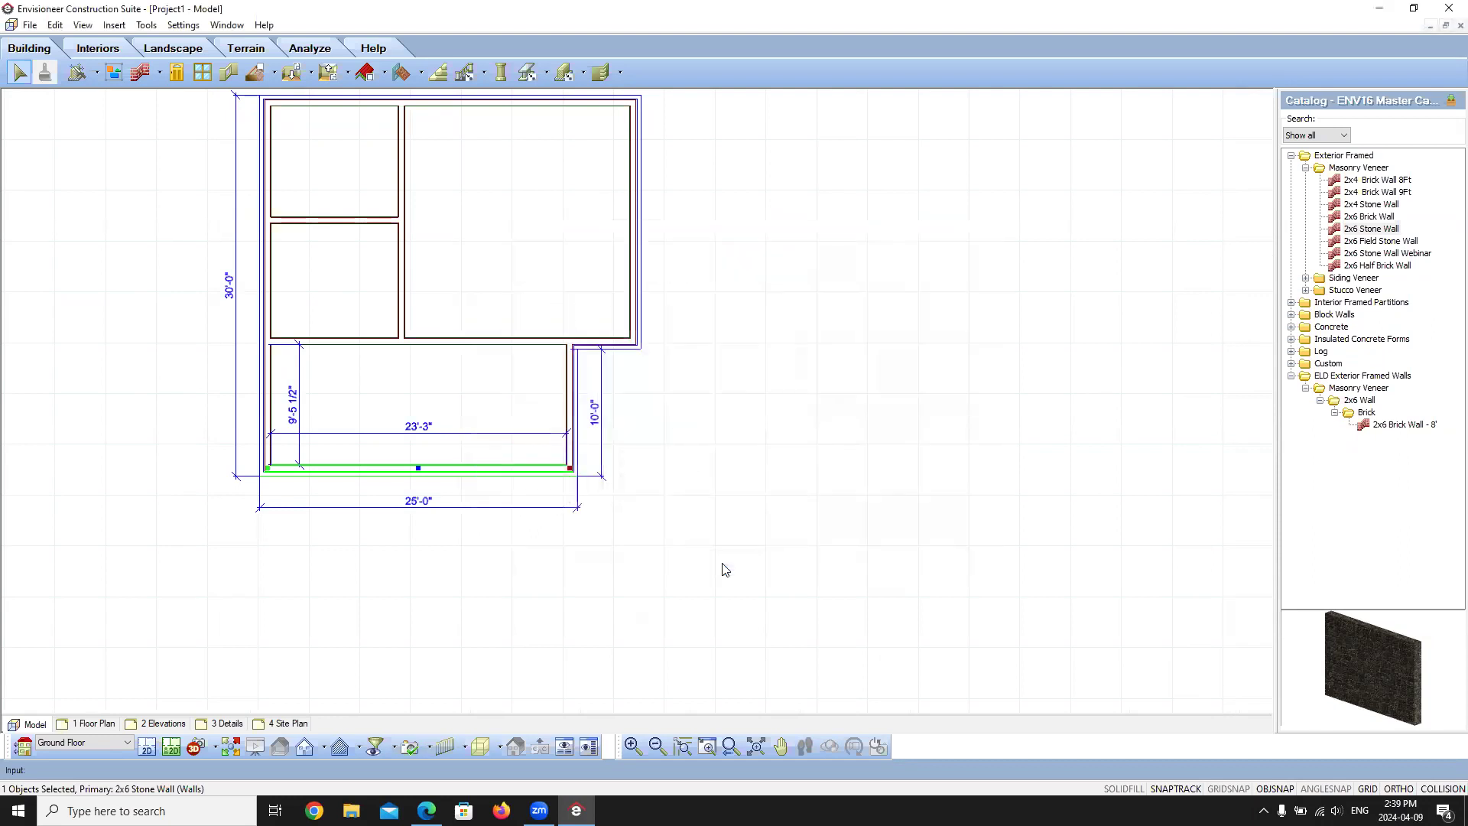
{"action": "left_click", "coordinate": [649, 567]}
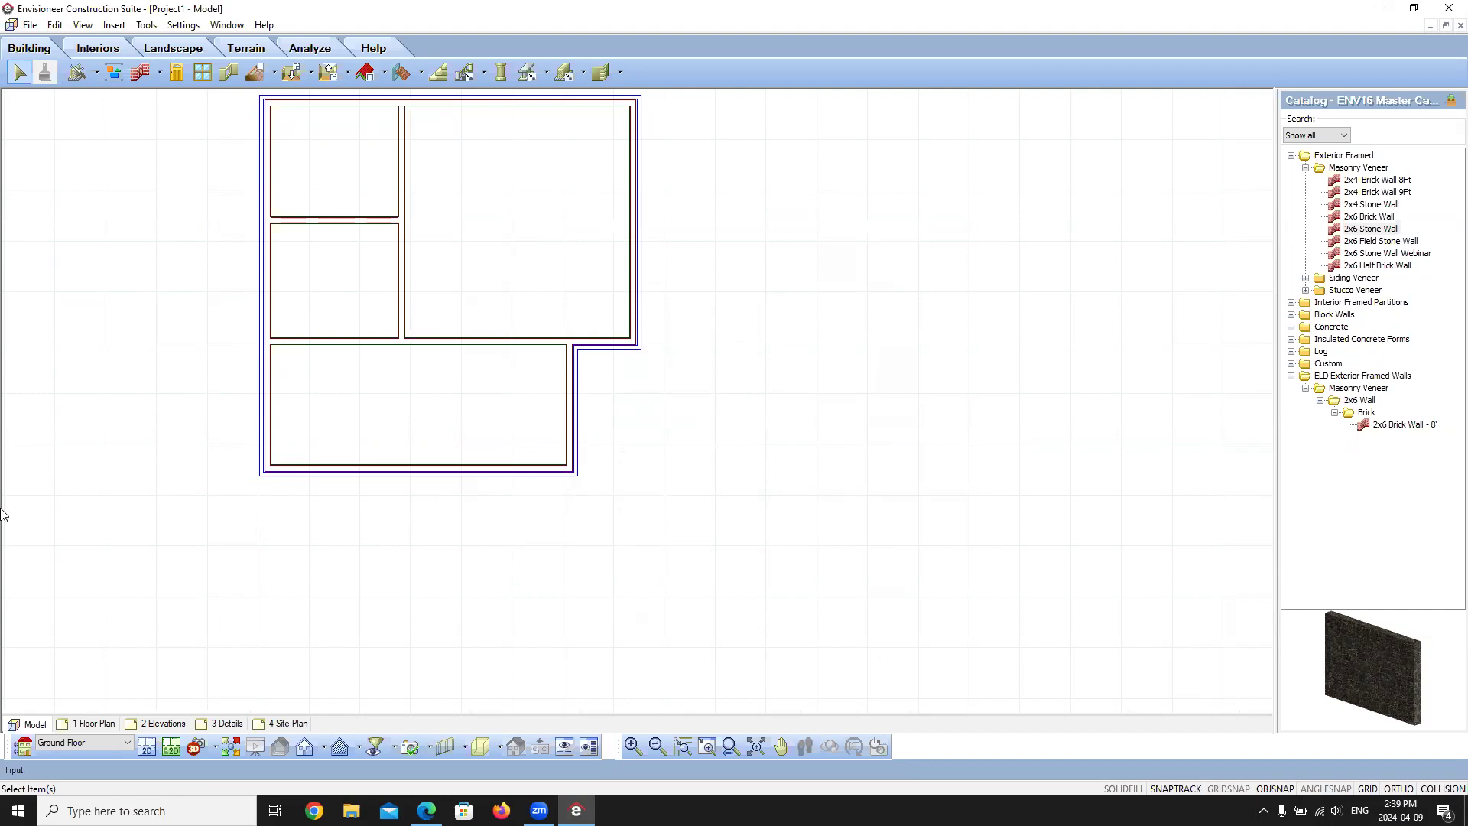
- Save the front stone wall as a new element in the catalog, without saving another element
{"action": "left_click", "coordinate": [30, 25]}
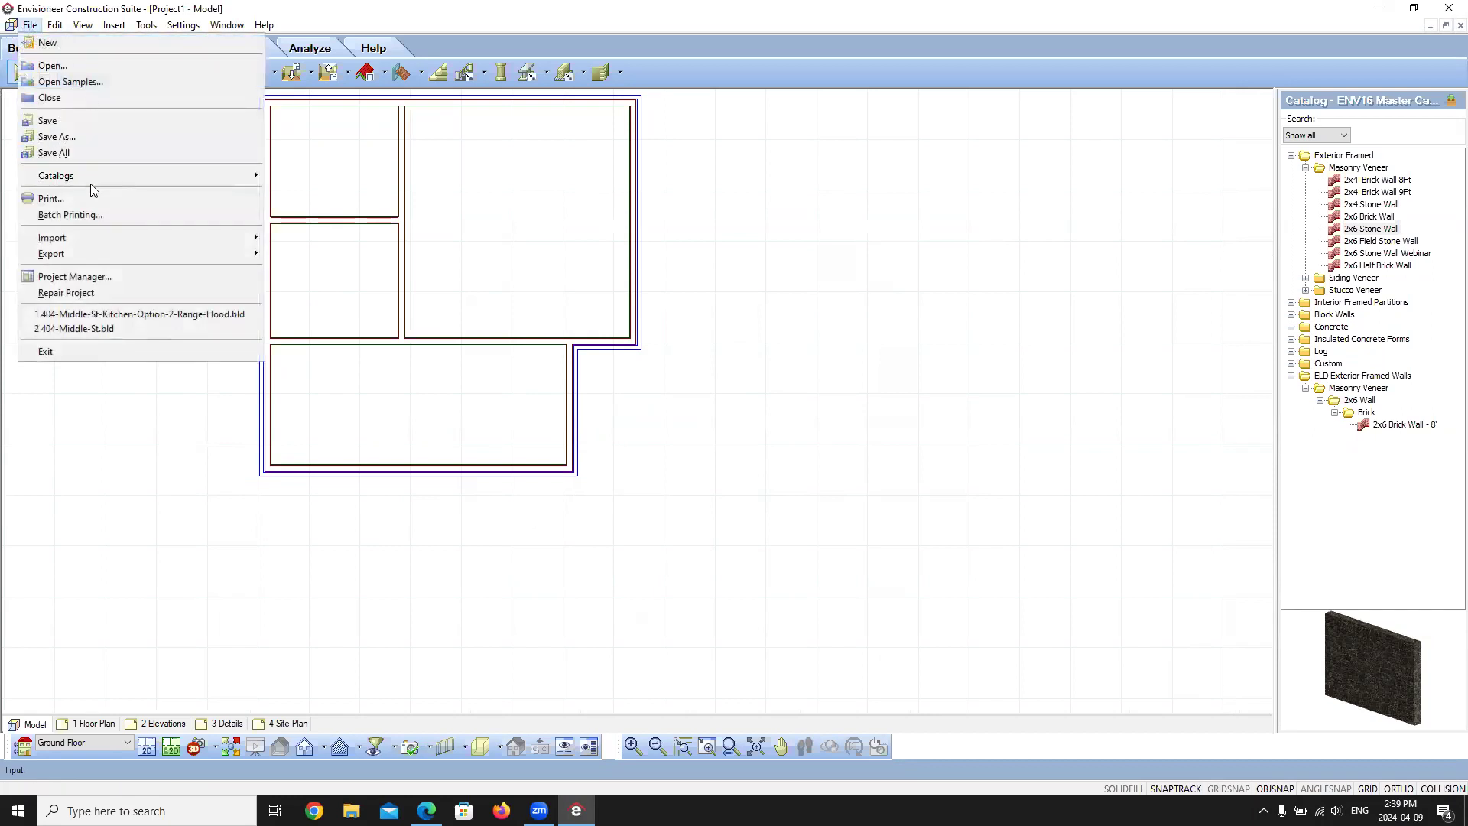
{"action": "mouse_move", "coordinate": [93, 176]}
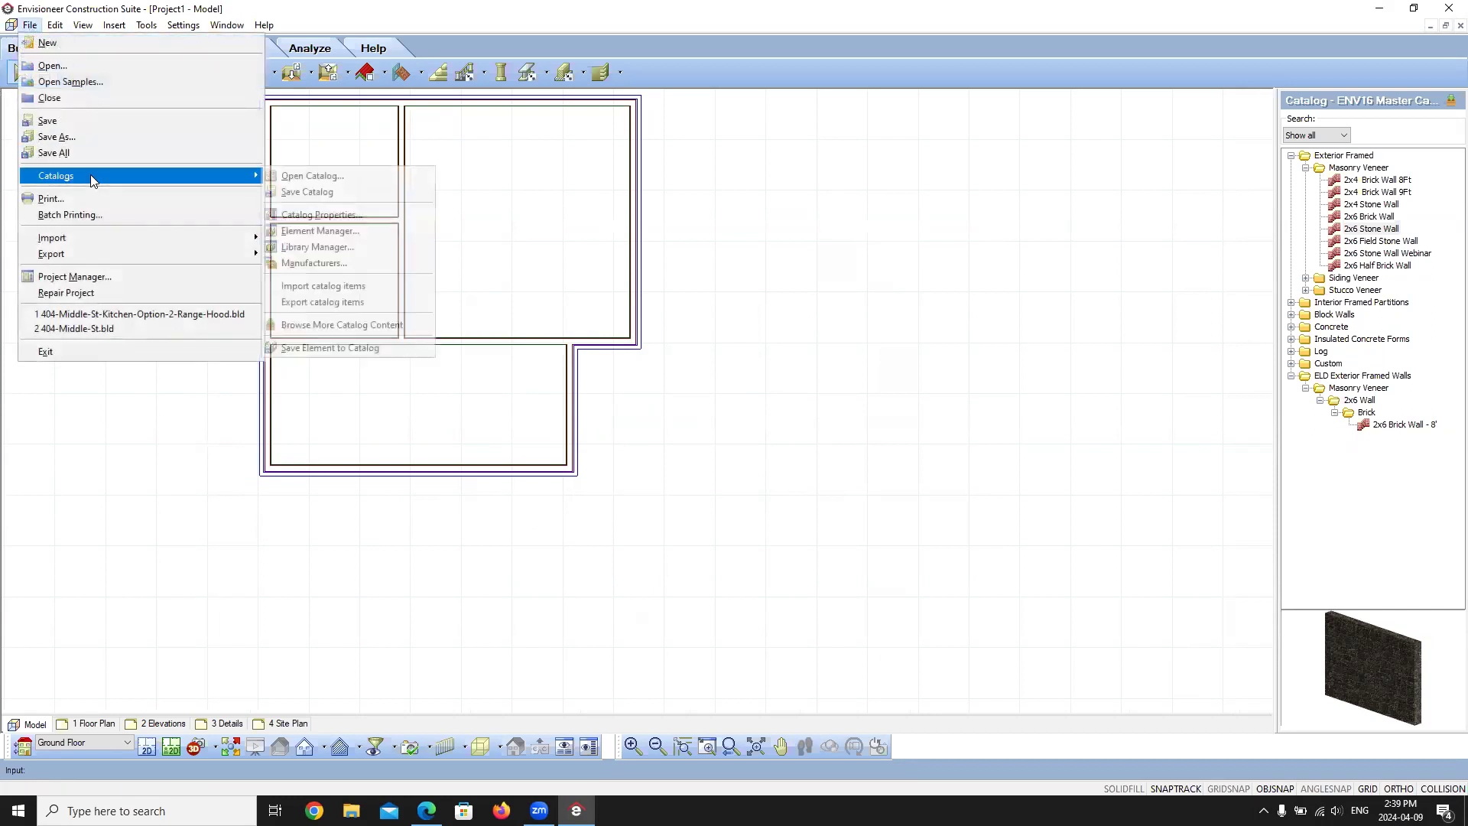
{"action": "left_click", "coordinate": [328, 345]}
{"action": "left_click", "coordinate": [407, 472]}
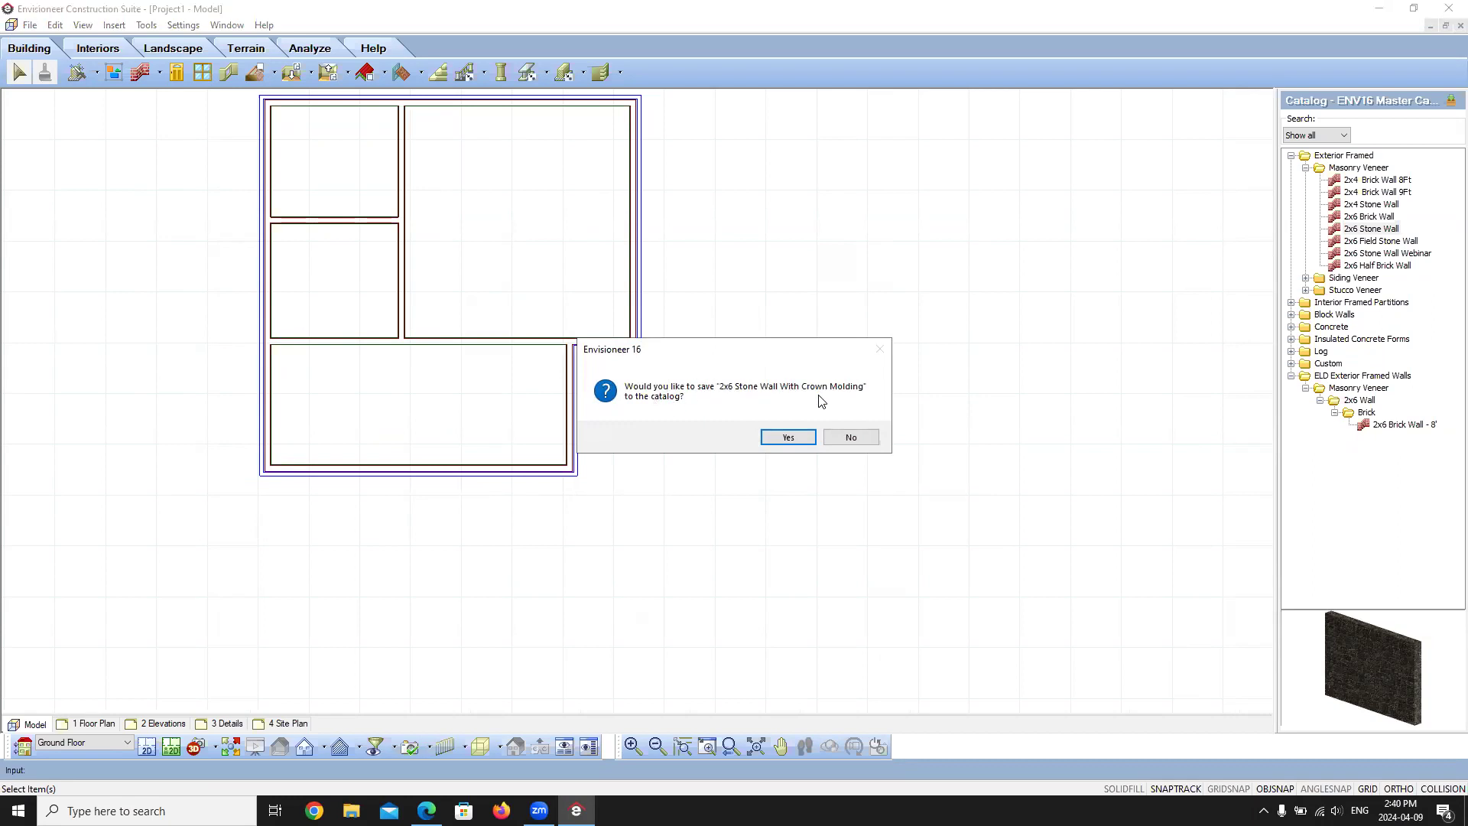
{"action": "left_click", "coordinate": [788, 438]}
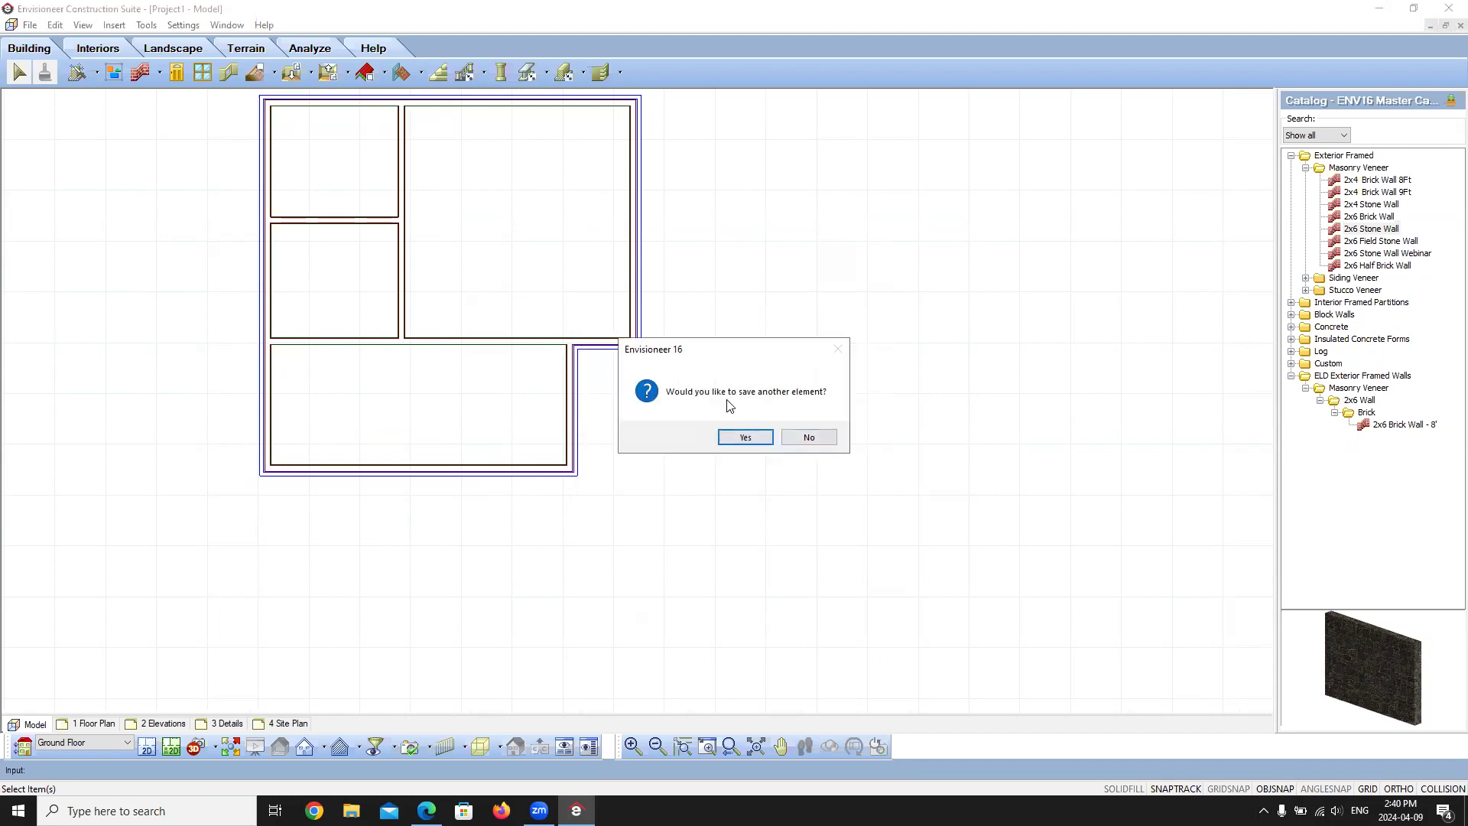
{"action": "left_click", "coordinate": [805, 438]}
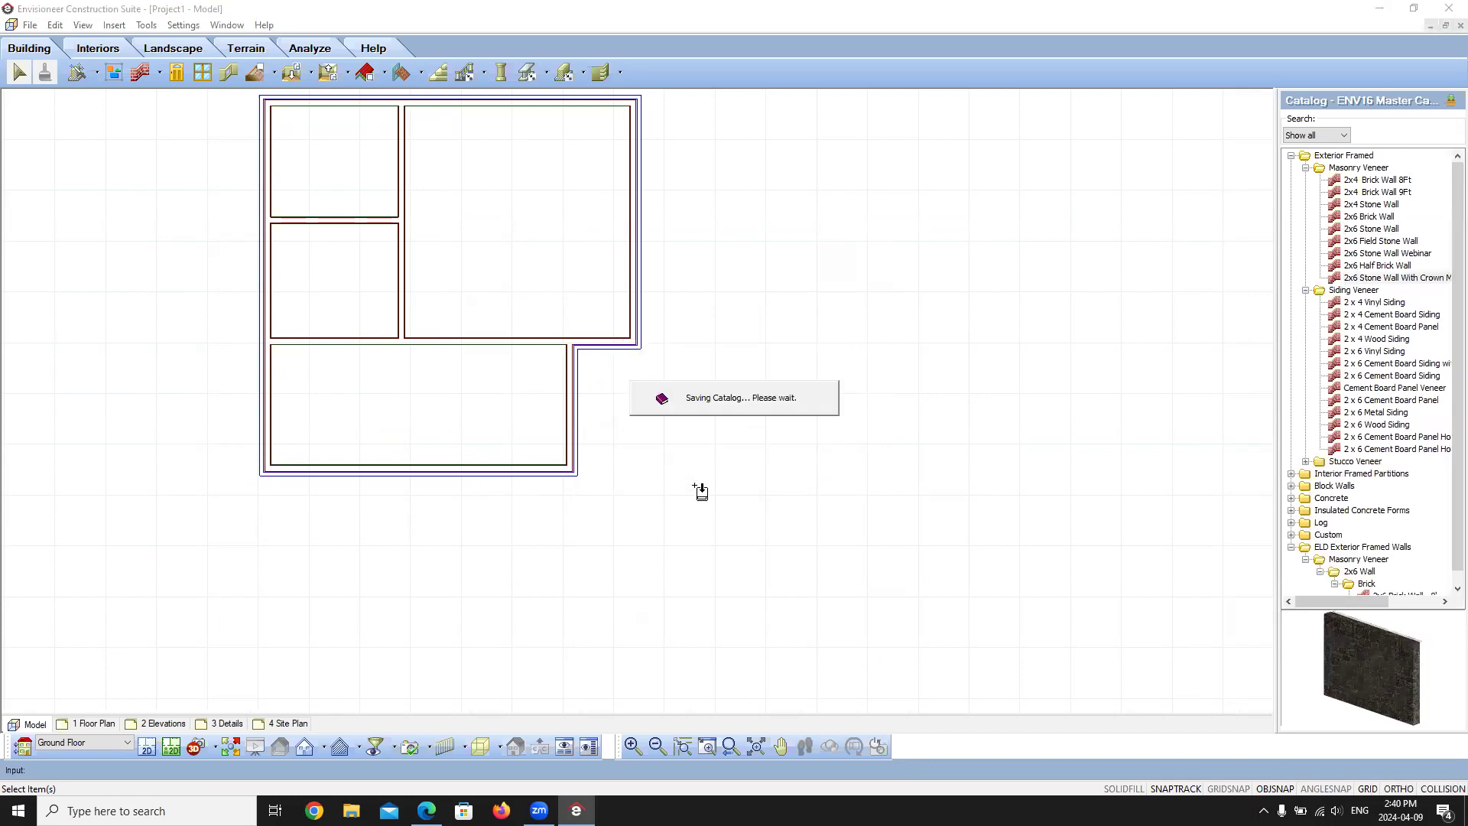